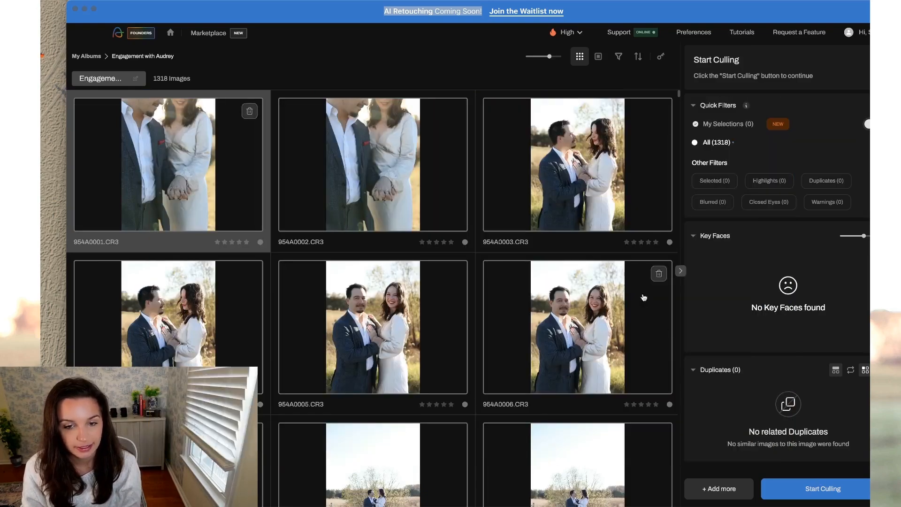
- Start AI-Automated Culling for a Weddings & Engagements shoot, with the amount of selected photos set to Few
left_click(819, 491)
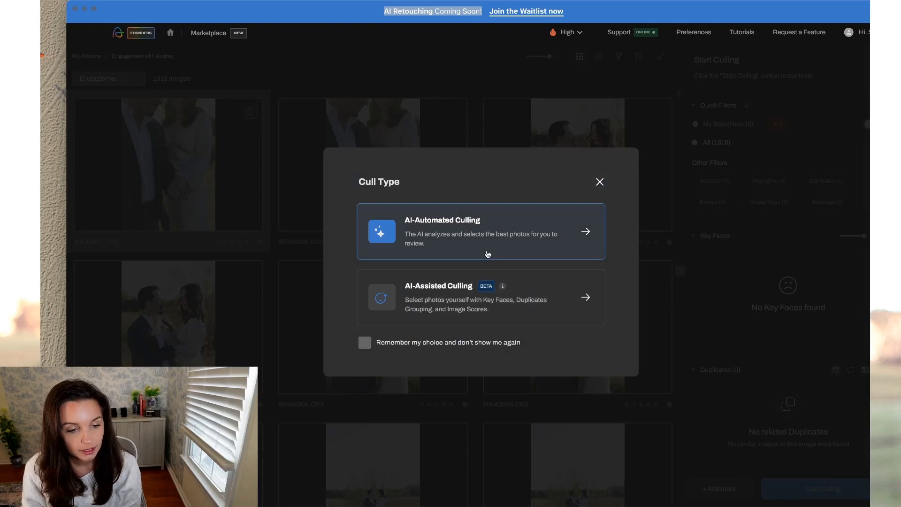
left_click(418, 250)
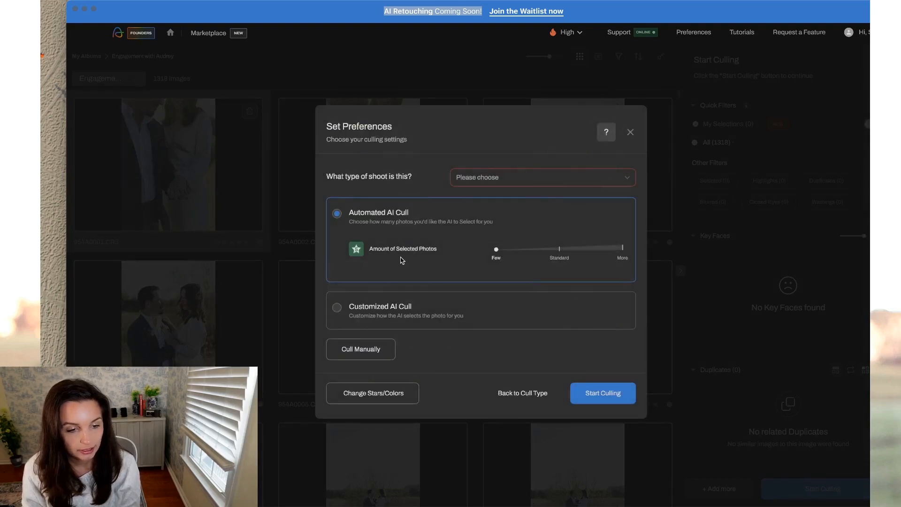
left_click(477, 184)
left_click(493, 219)
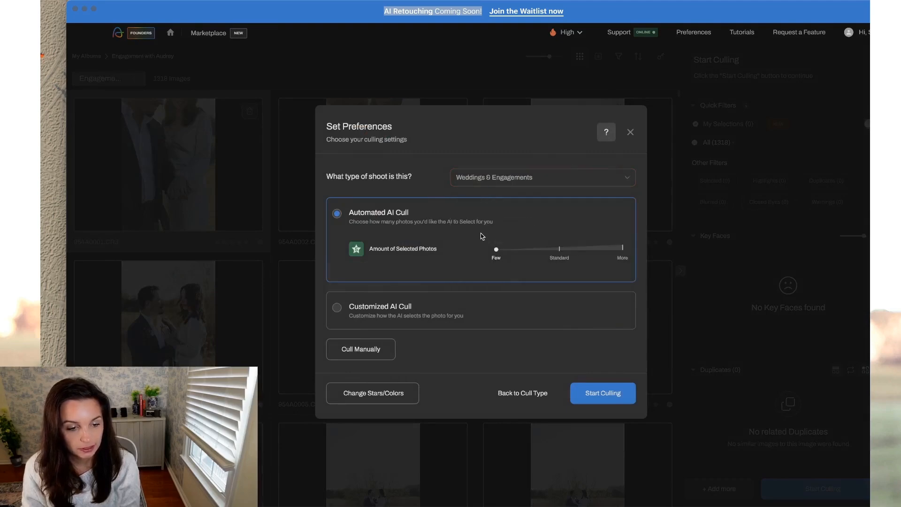
left_click_drag(488, 252, 560, 249)
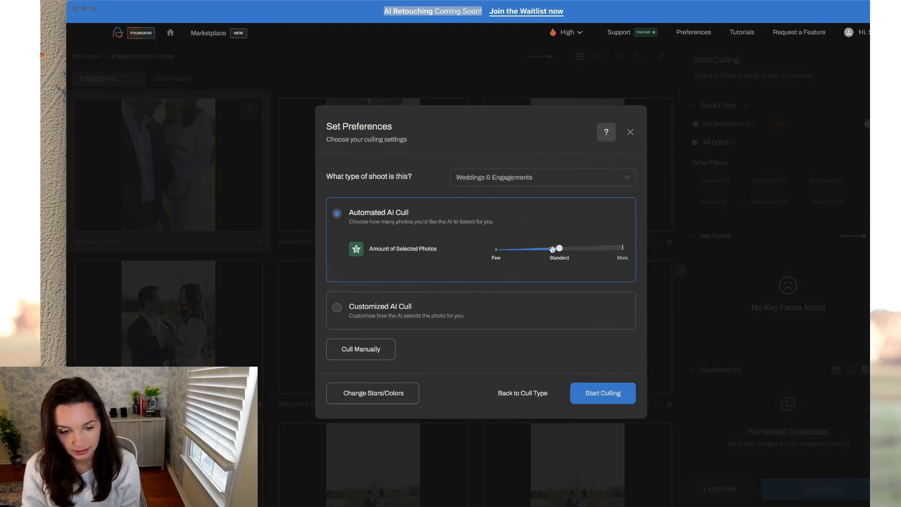
left_click(497, 250)
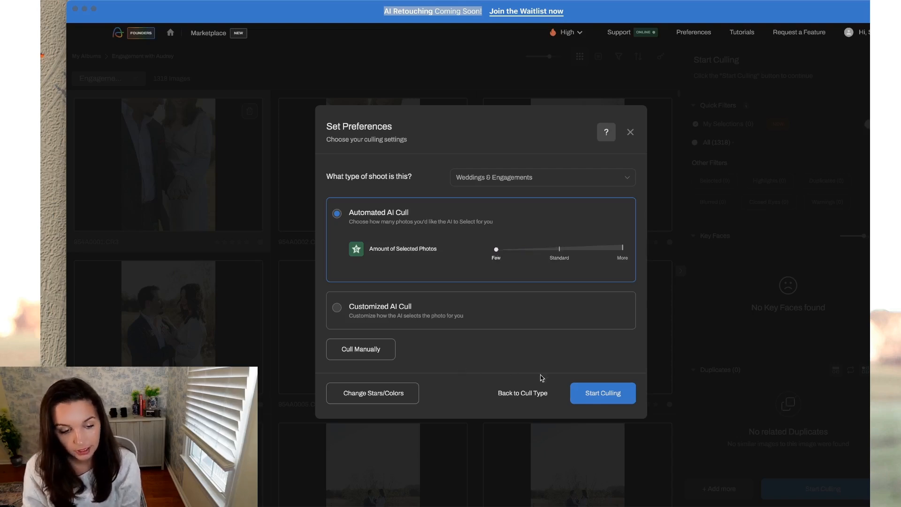
left_click(603, 393)
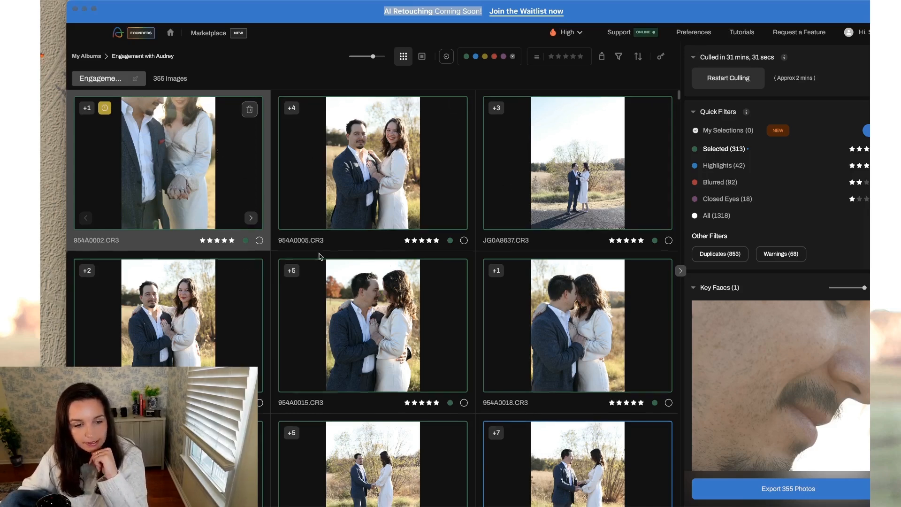
- View photo 954A0015 and the neighbouring 954A0018 and 954A0008 at large size, and return to the grid
left_click(337, 295)
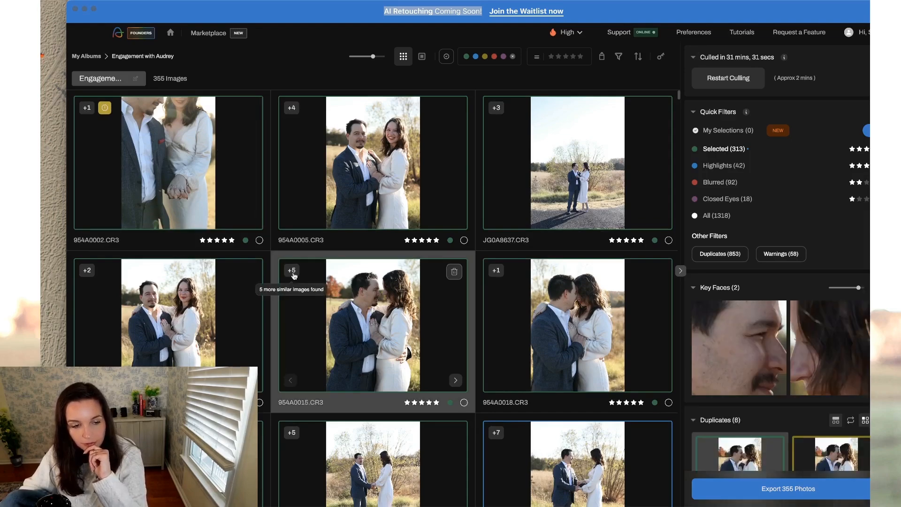
double_click(379, 309)
key("Right")
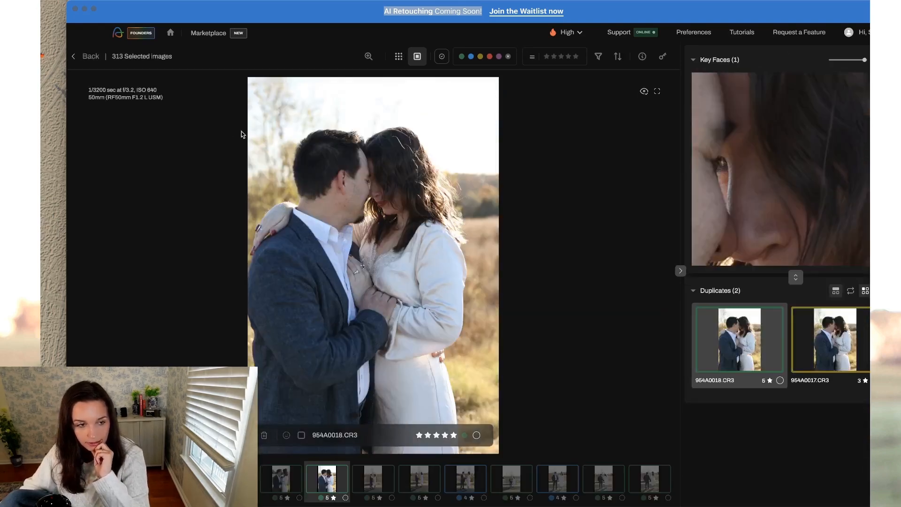
key("Left")
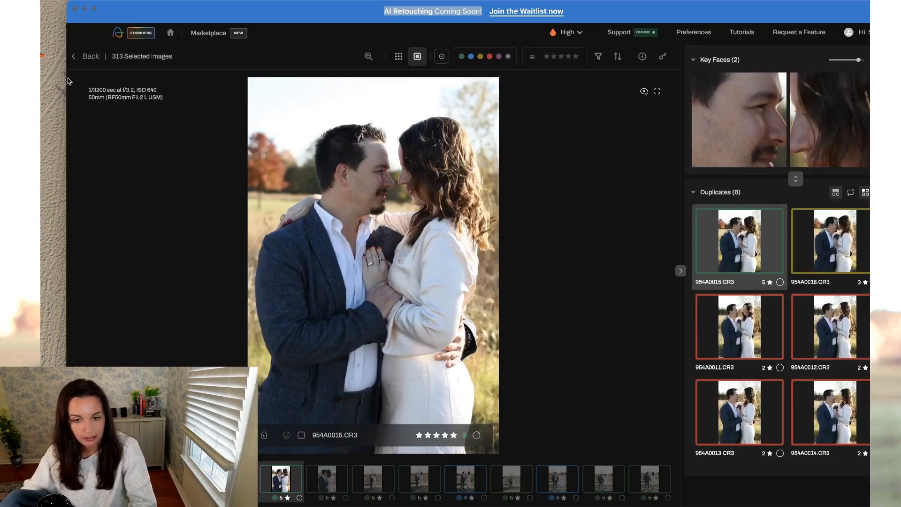
key("Left")
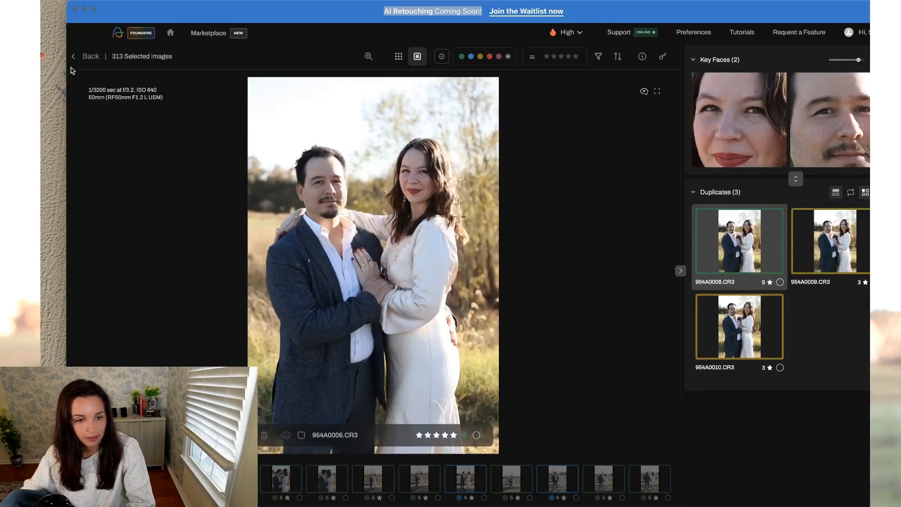
left_click(91, 57)
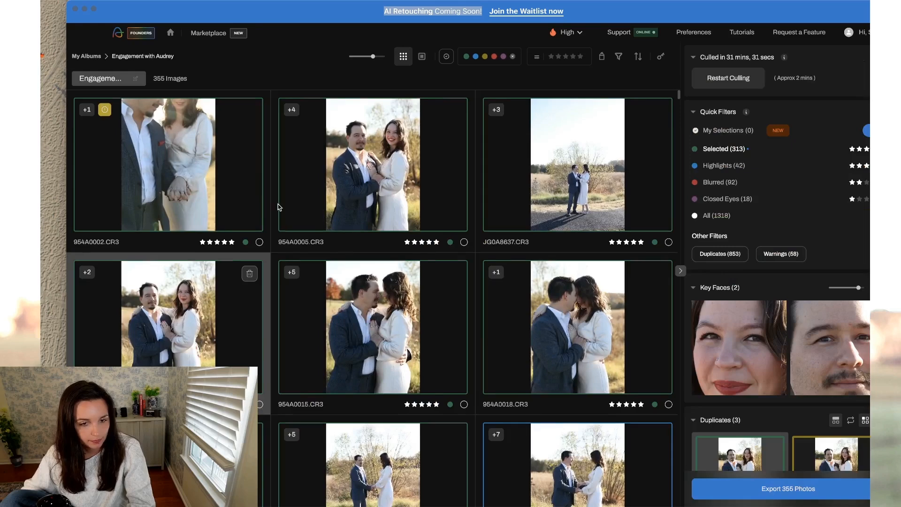
- Compare photo 954A0005 with its duplicates at large size and rate duplicate 954A0004 five stars
double_click(365, 163)
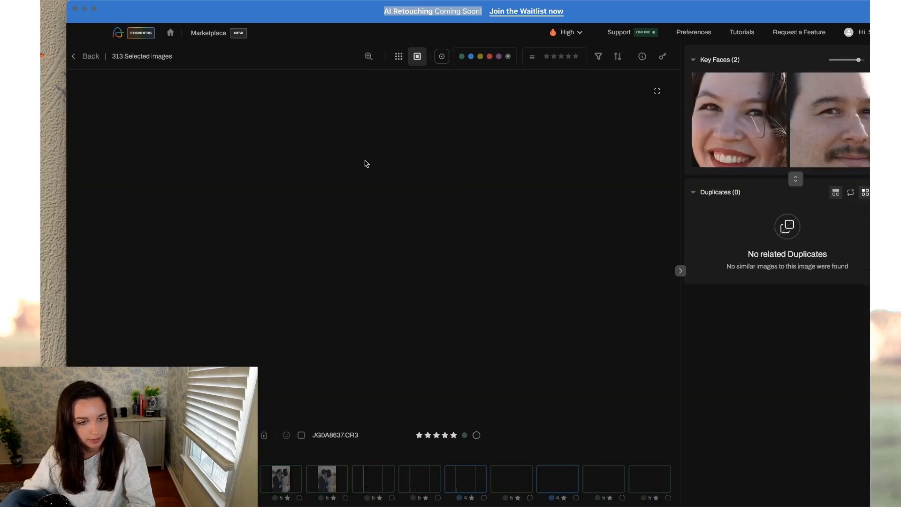
key("Right")
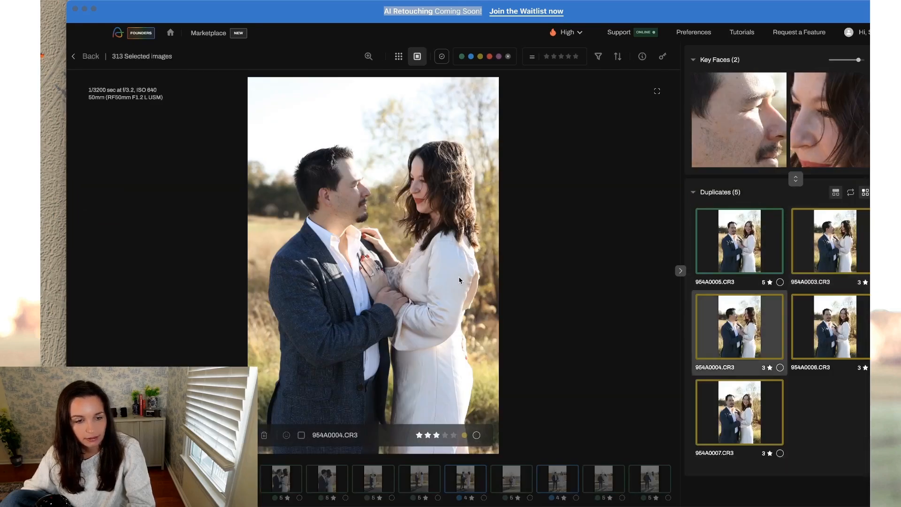
key("Right")
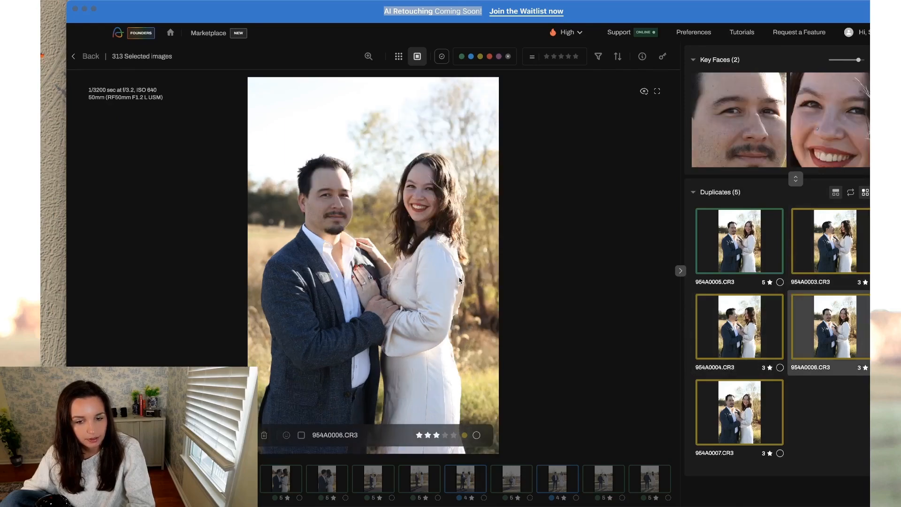
key("Right")
key("Left")
key("Left")
key("Left")
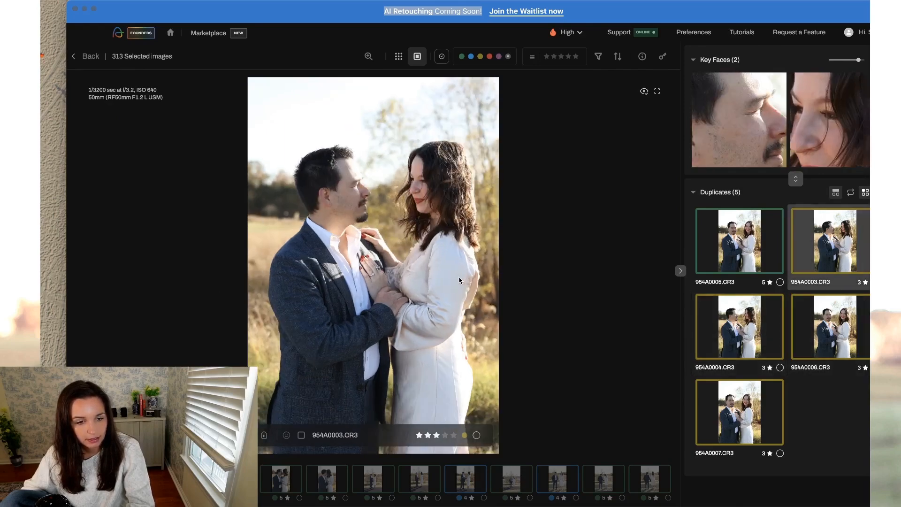
key("Right")
key("5")
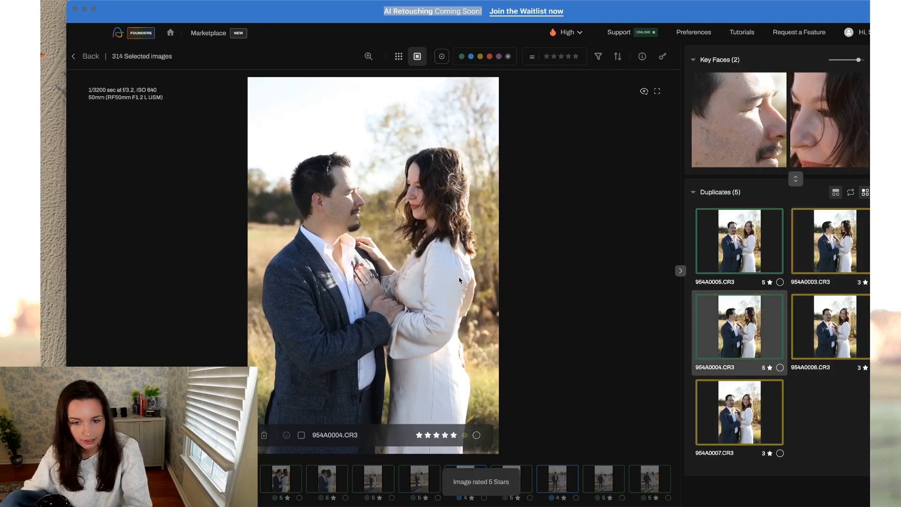
- Review the following photos and rate 954A0012, a duplicate of 954A0015, five stars
key("Right")
key("Right")
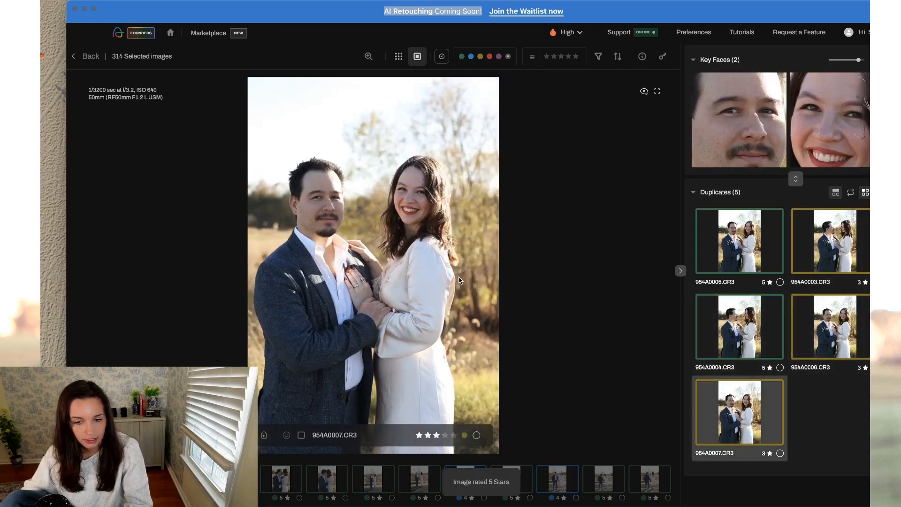
key("Right")
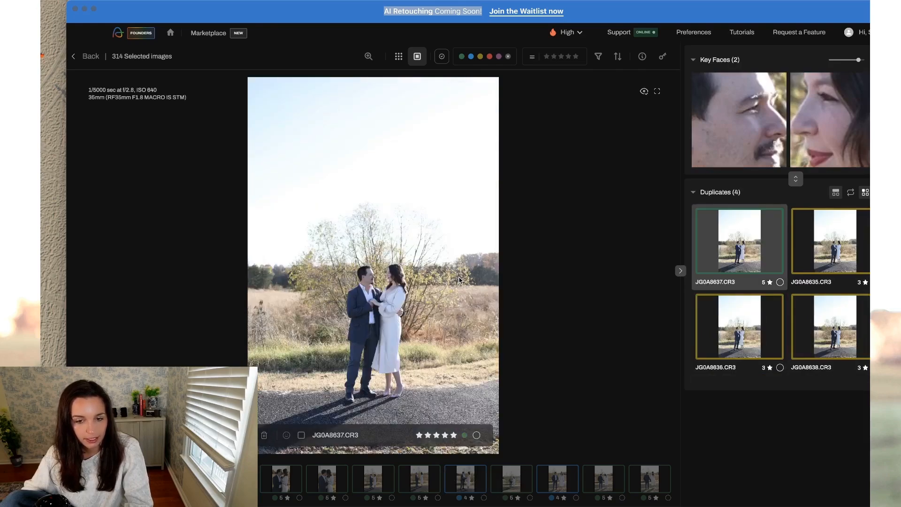
key("Right")
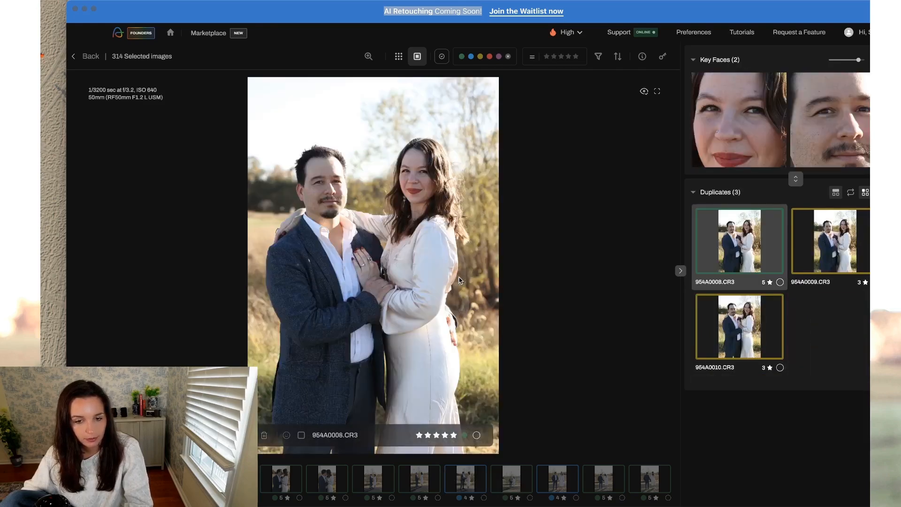
key("Down")
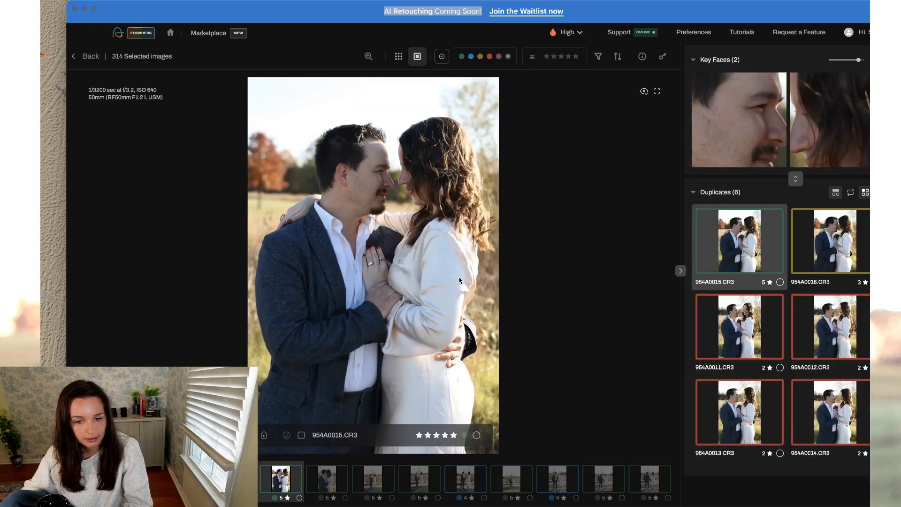
key("Down")
key("Right")
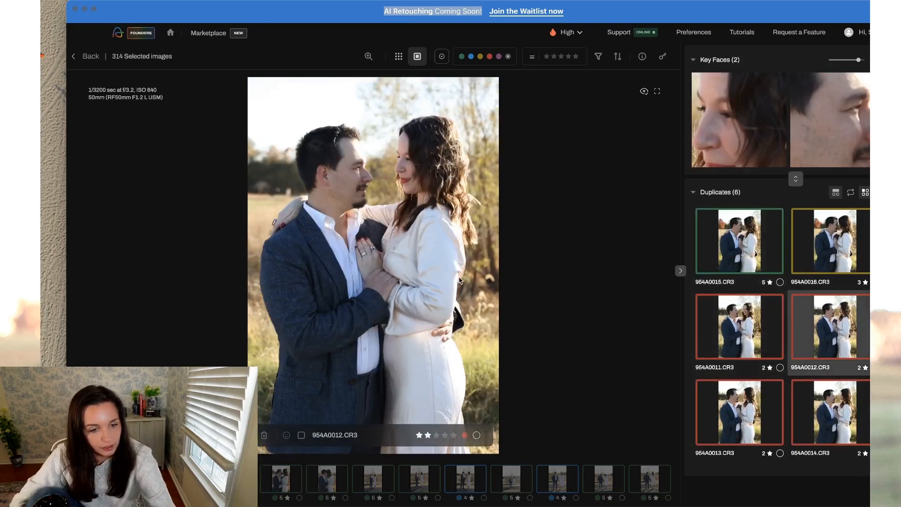
key("5")
- Check the remaining duplicates of 954A0015 and rate the next set's photo 954A0018 two stars
key("Right")
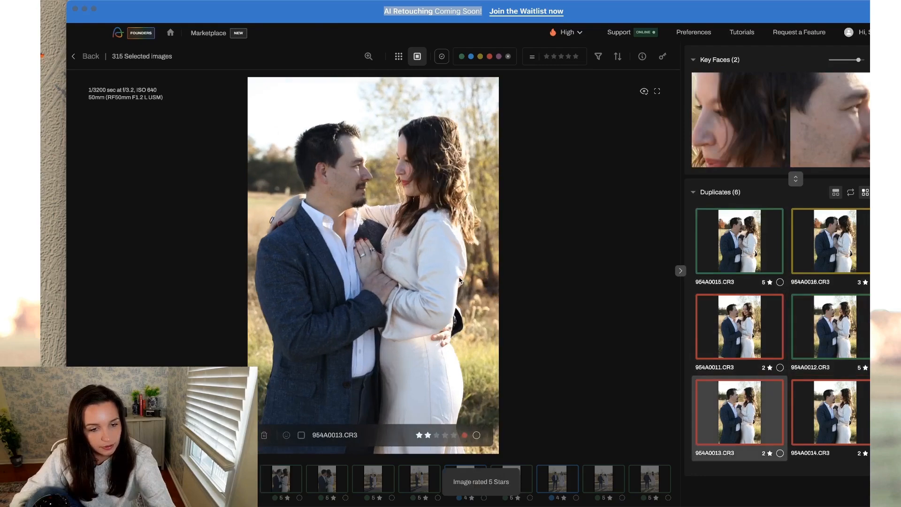
key("Right")
key("Down")
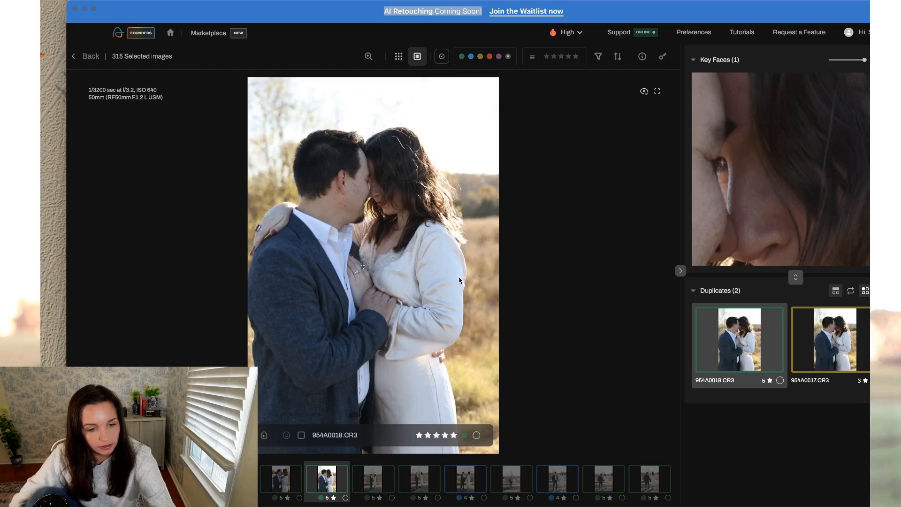
key("2")
- Examine photo 954A0025 and all of its duplicates one by one
key("Down")
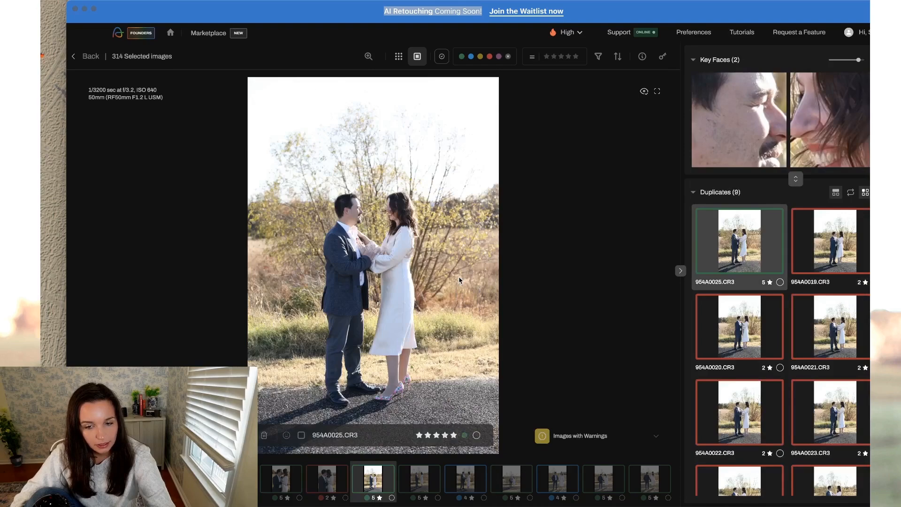
key("Right")
key("Right")
key("Right")
key("Right")
key("Right")
key("Right")
key("Right")
key("Right")
- Rate photo 954A0028 two stars, its duplicate 954A0032 five stars, and 954A0034 two stars
key("Down")
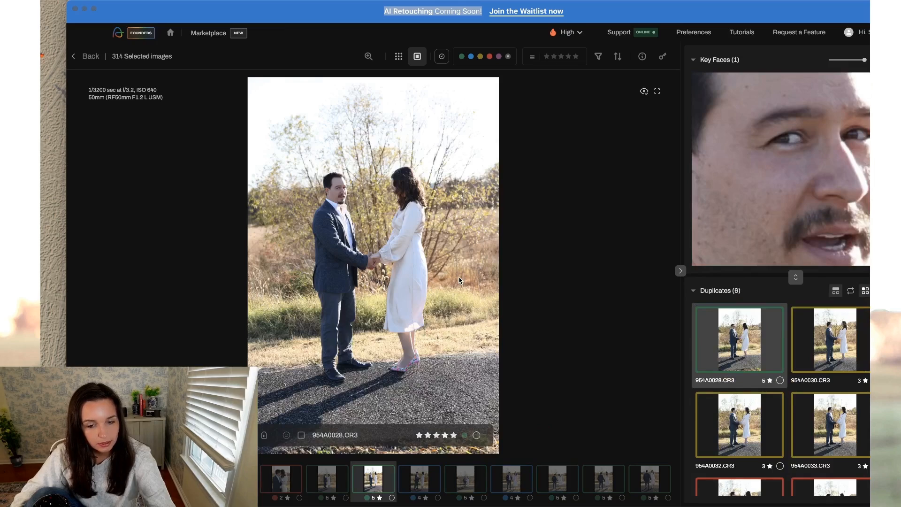
key("2")
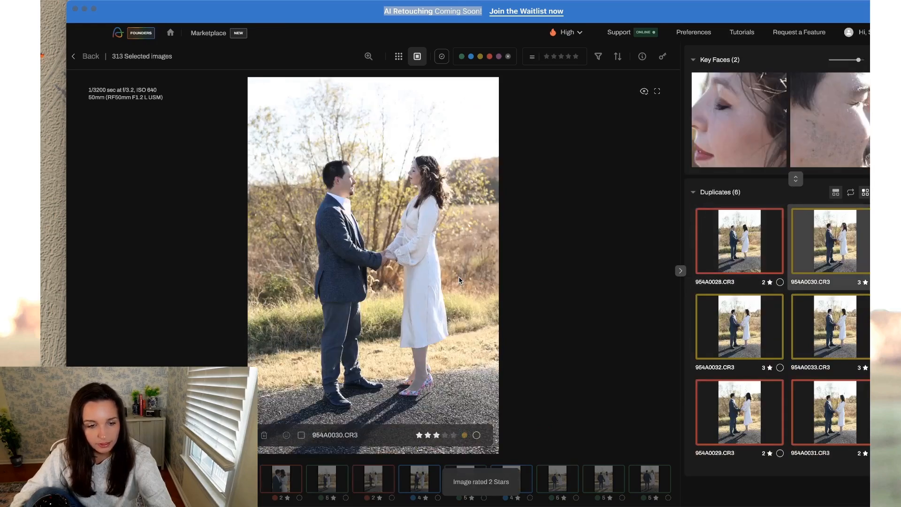
key("5")
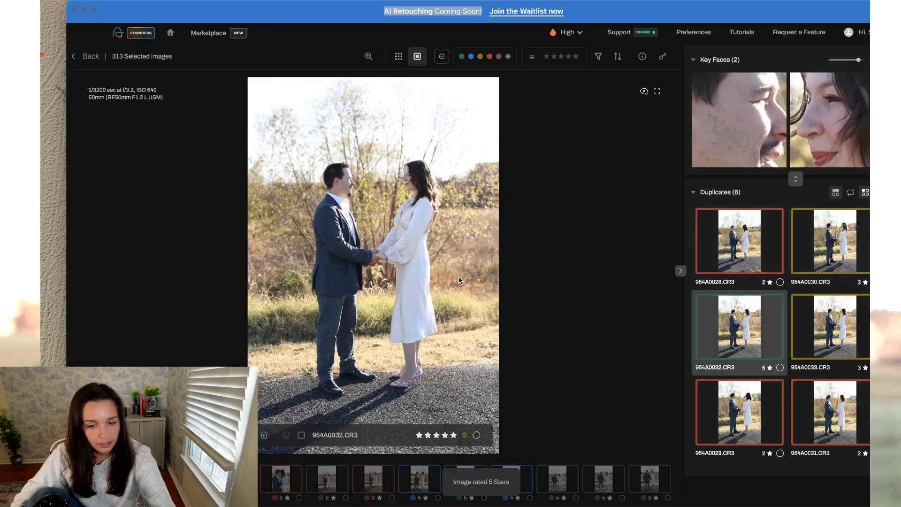
key("2")
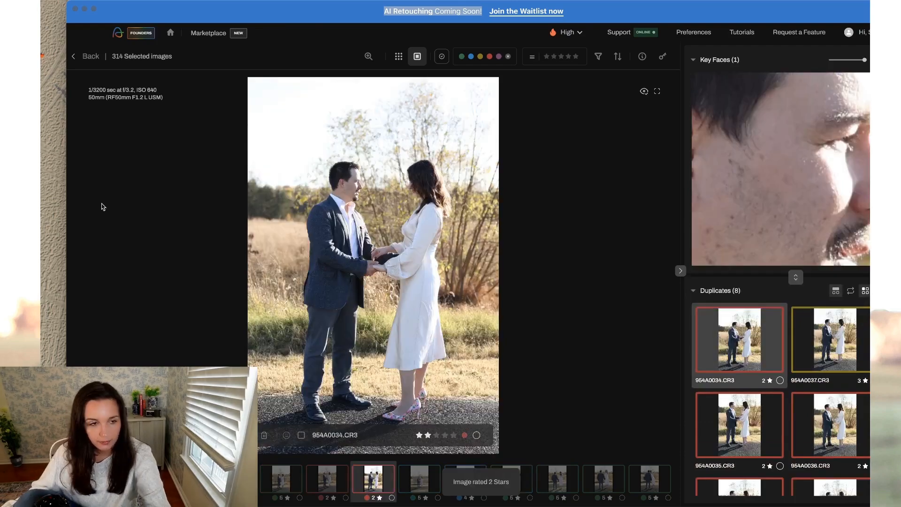
- Return to the photo grid and reduce the thumbnail size to four images per row
left_click(79, 55)
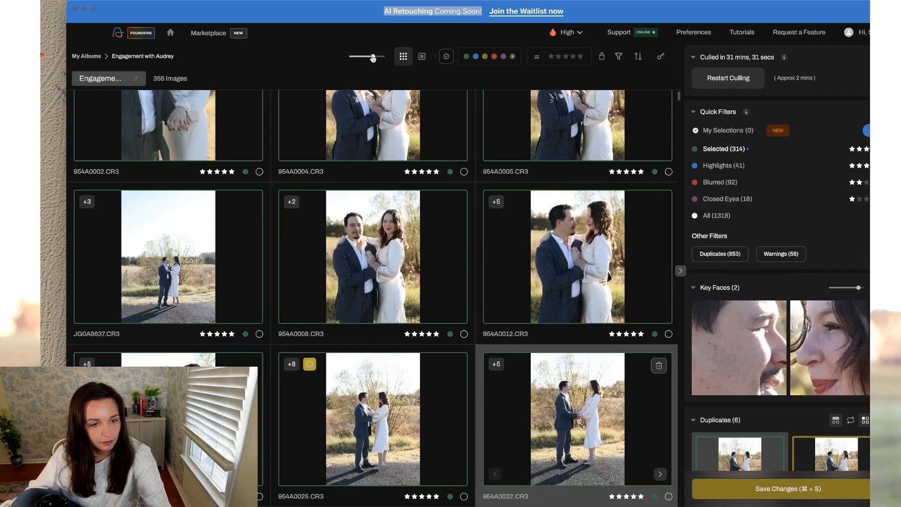
left_click_drag(373, 58, 361, 56)
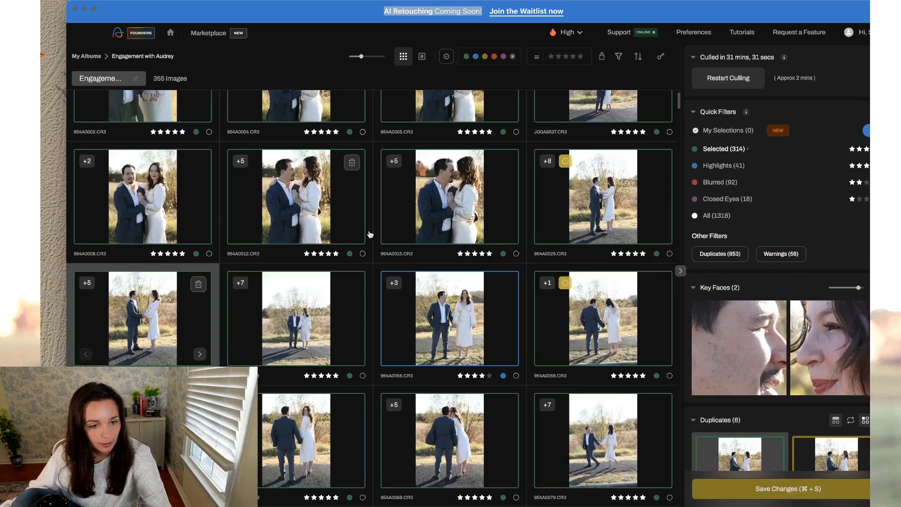
scroll(370, 234, "up", 2)
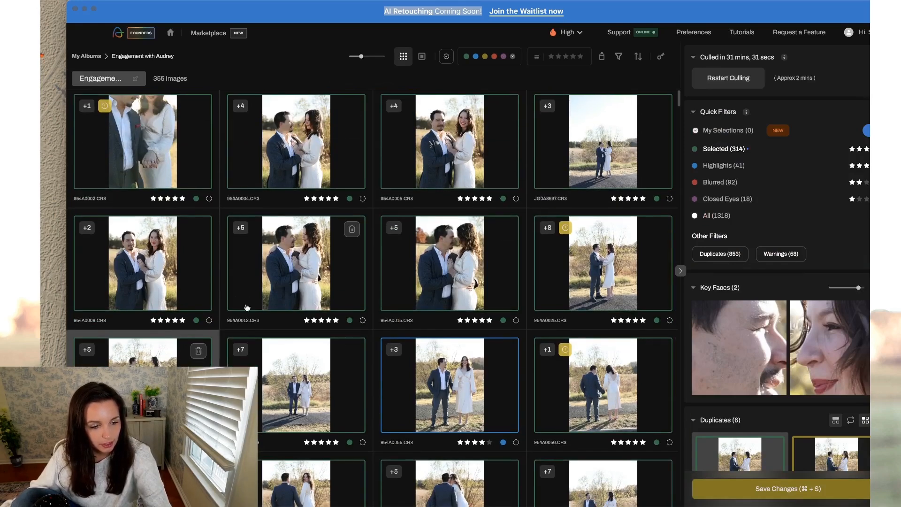
- Compare photo 954A0056 with its similar image in the grid and rate 954A0056 two stars
scroll(248, 307, "down", 5)
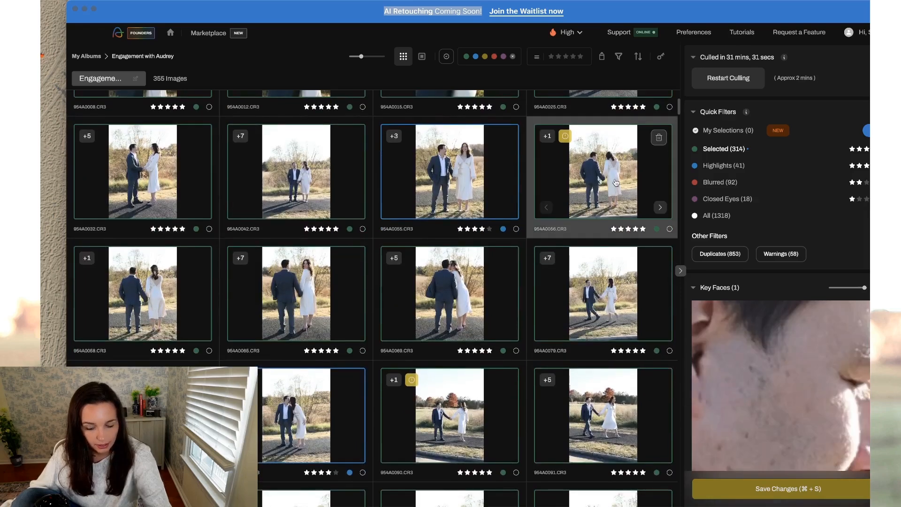
left_click(661, 208)
left_click(550, 207)
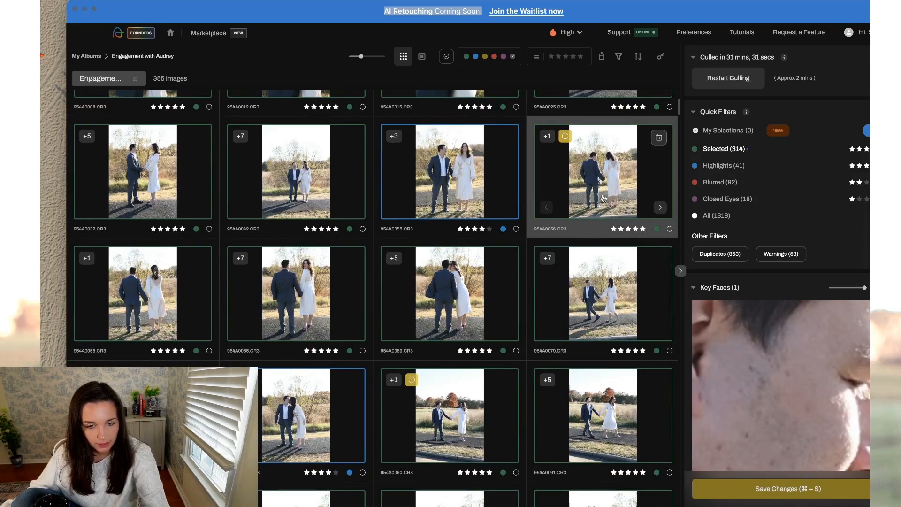
key("2")
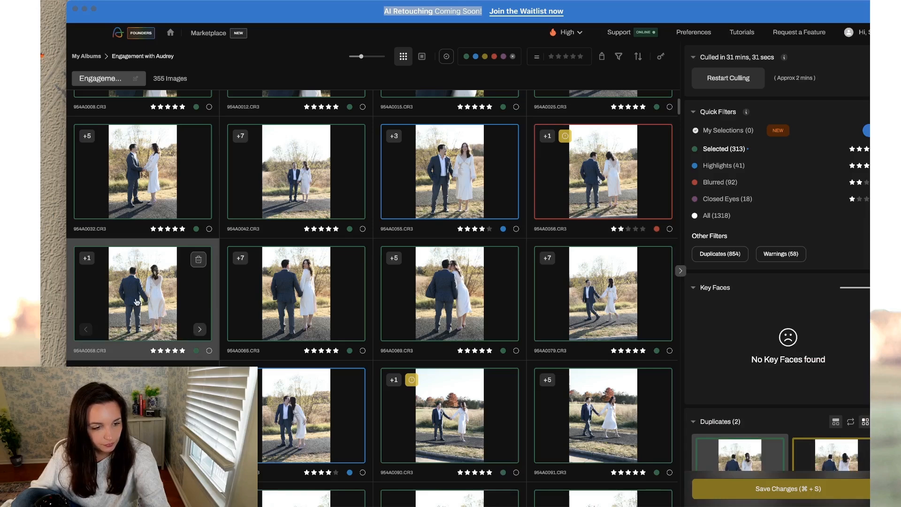
- Check the duplicate of photo 954A0058, and rate 954A0060, a duplicate of 954A0065, five stars
left_click(199, 329)
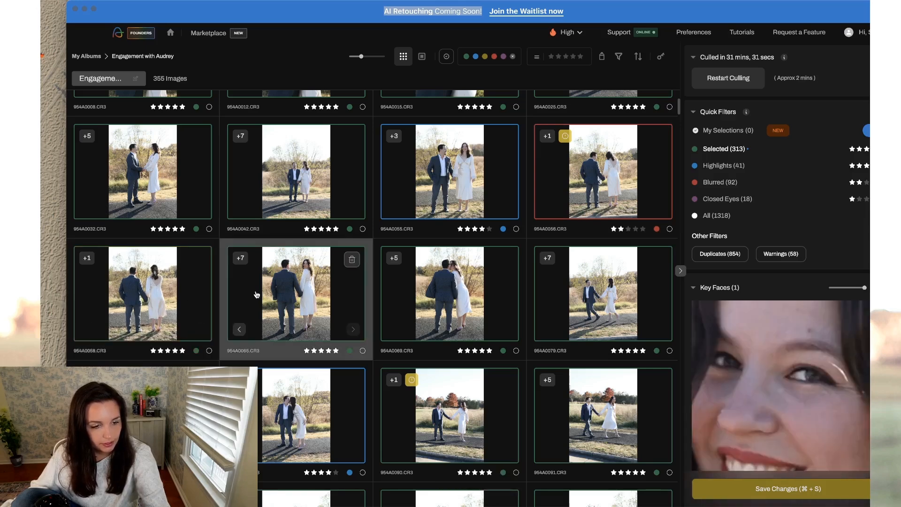
left_click(357, 333)
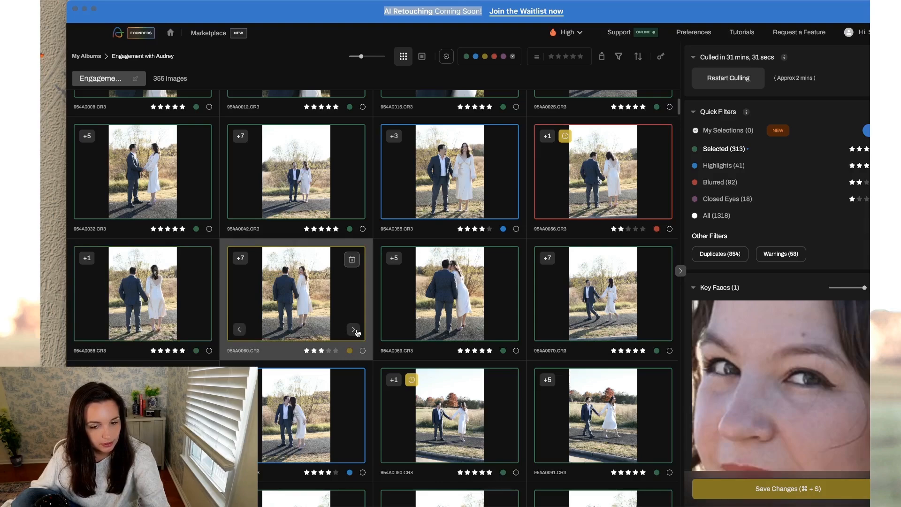
key("5")
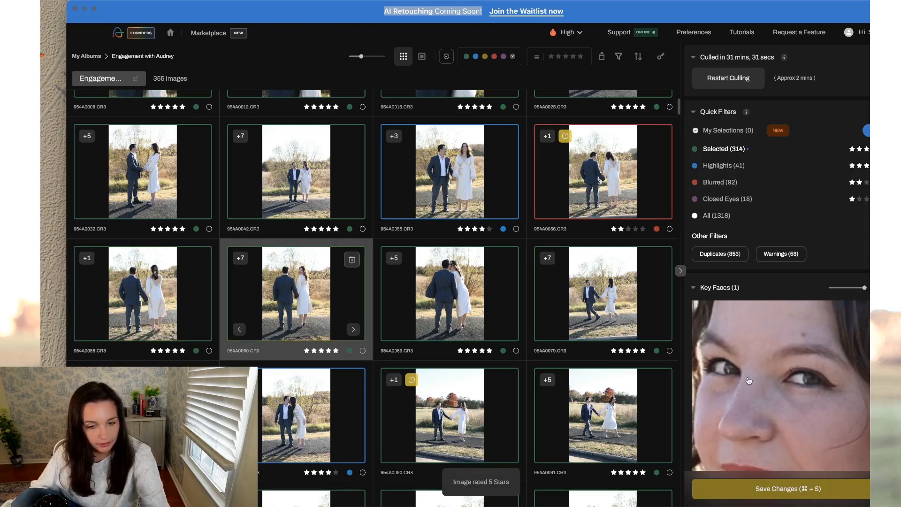
- Compare the remaining duplicates of photo 954A0065 and rate two more of them five stars
scroll(741, 325, "down", 5)
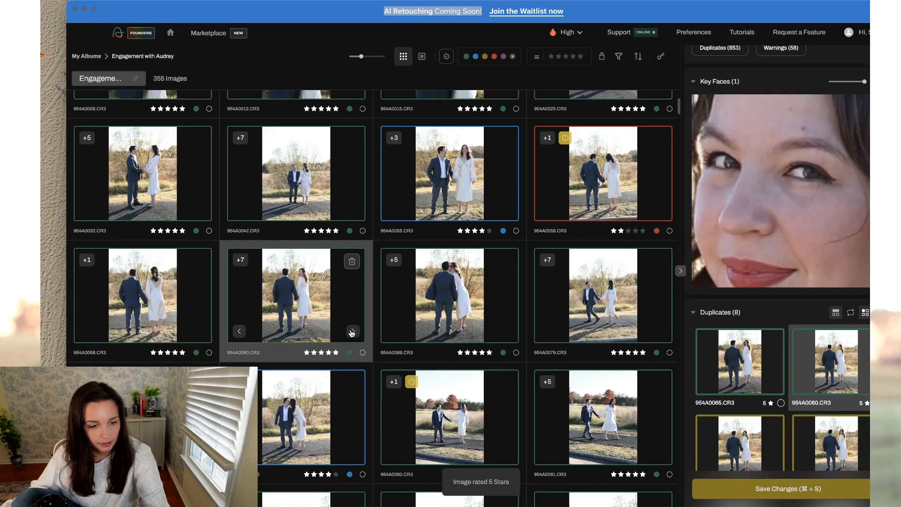
left_click(353, 330)
left_click(353, 333)
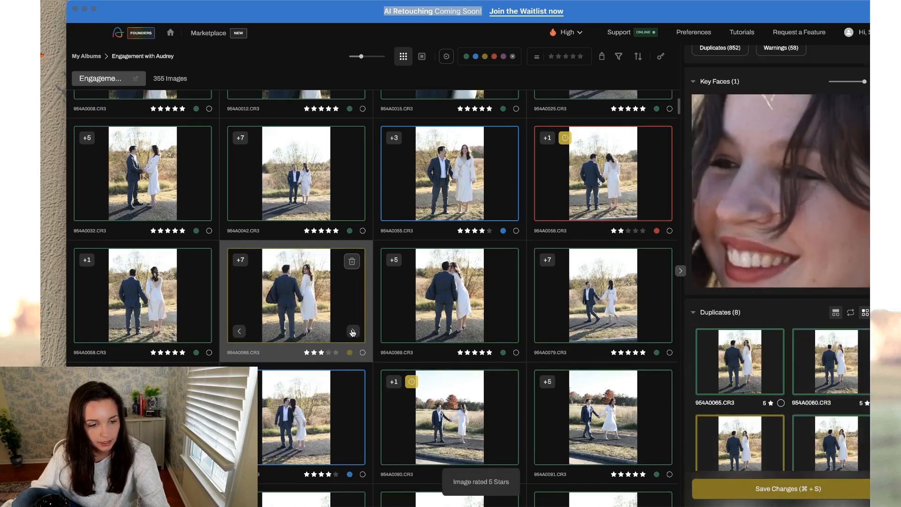
left_click(245, 332)
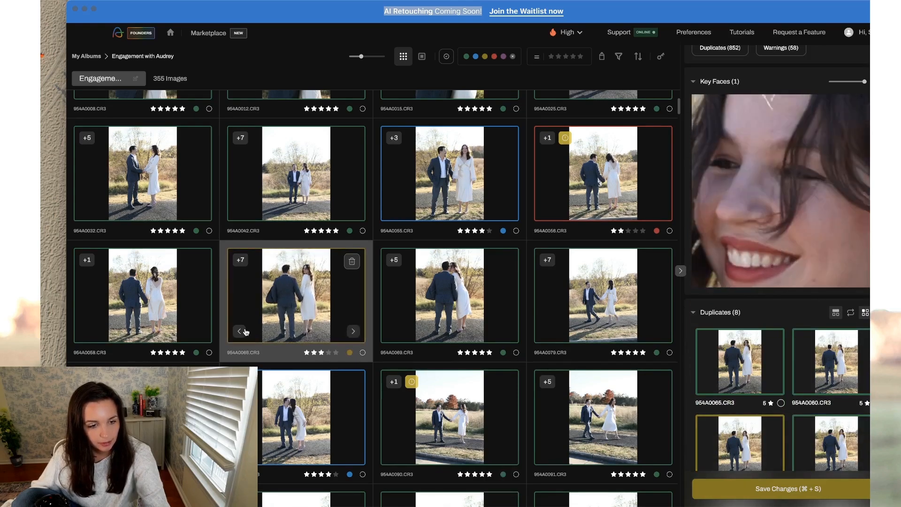
left_click(353, 332)
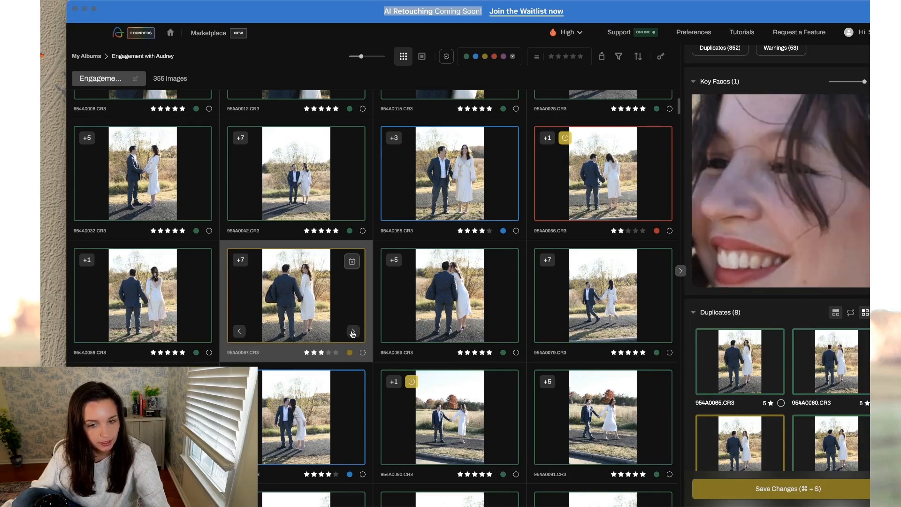
left_click(353, 333)
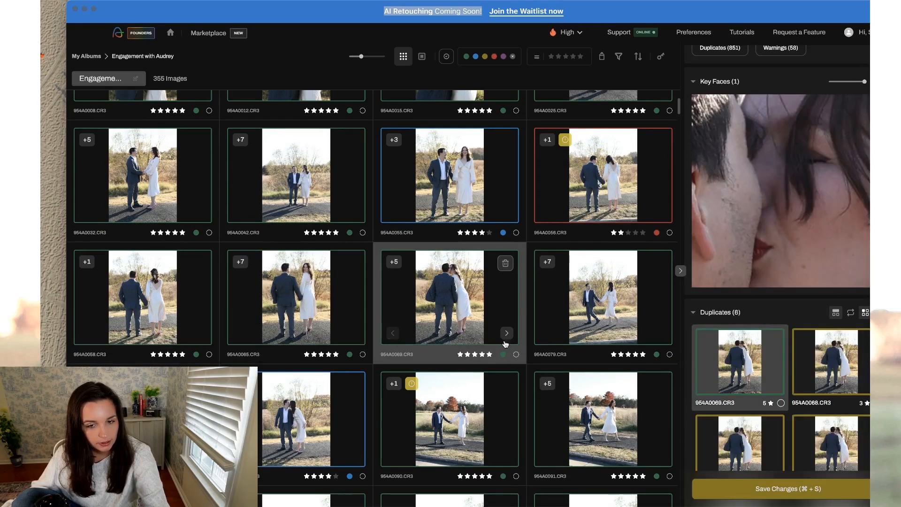
- Examine the duplicates of photo 954A0069 one by one in the grid
left_click(504, 338)
left_click(504, 338)
left_click(505, 338)
left_click(505, 338)
left_click(504, 338)
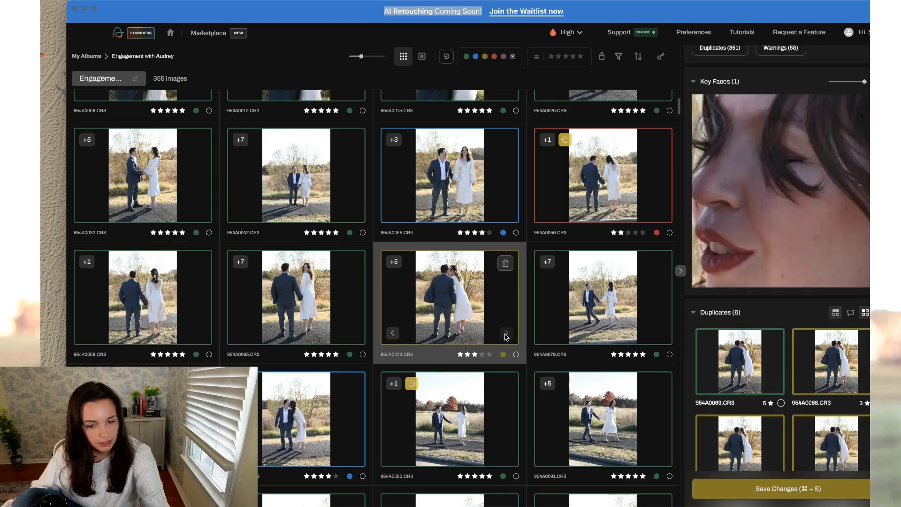
- View the 954A0079 duplicate group in single-image view and rate 954A0079 two stars
scroll(601, 311, "down", 1)
scroll(601, 311, "up", 1)
left_click(661, 317)
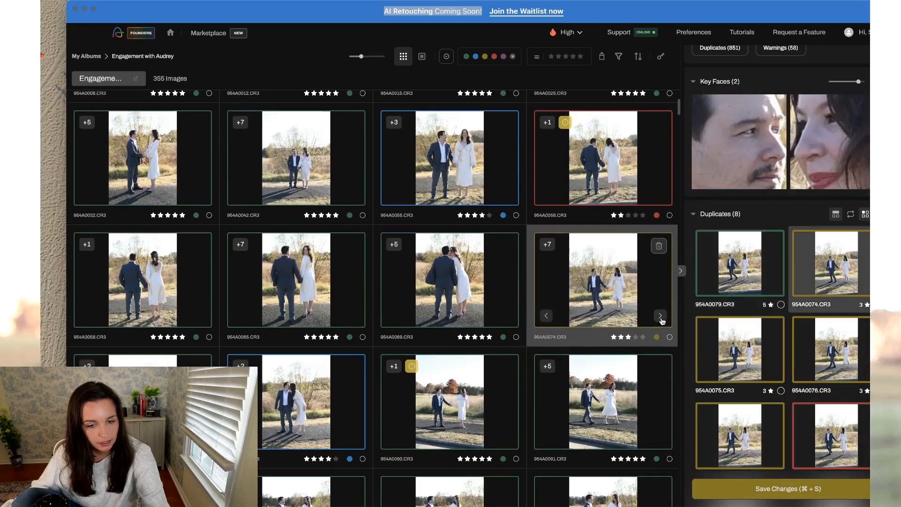
double_click(601, 287)
key("Down")
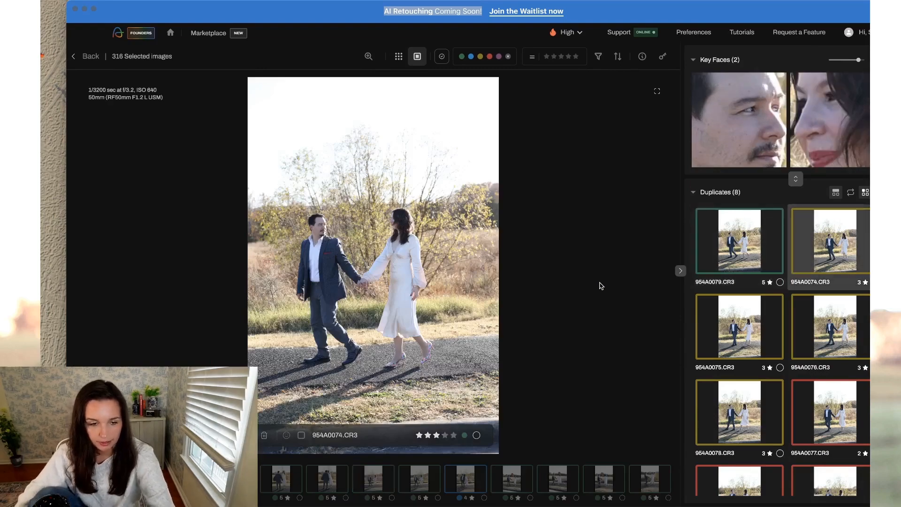
key("Up")
key("2")
key("Down")
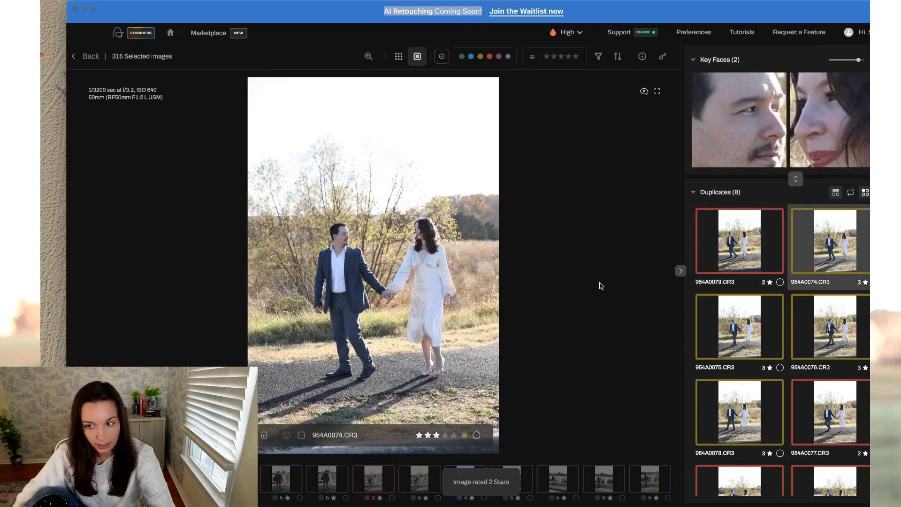
- Go through the duplicates of 954A0079 and rate 954A0078 and 954A0080 five stars
key("Down")
key("Down")
key("Down")
key("5")
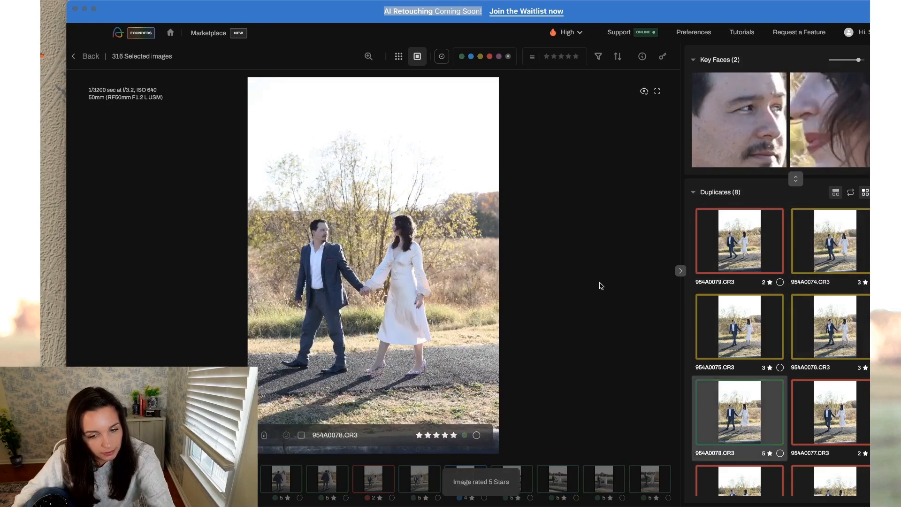
key("Down")
key("Down")
key("5")
key("Down")
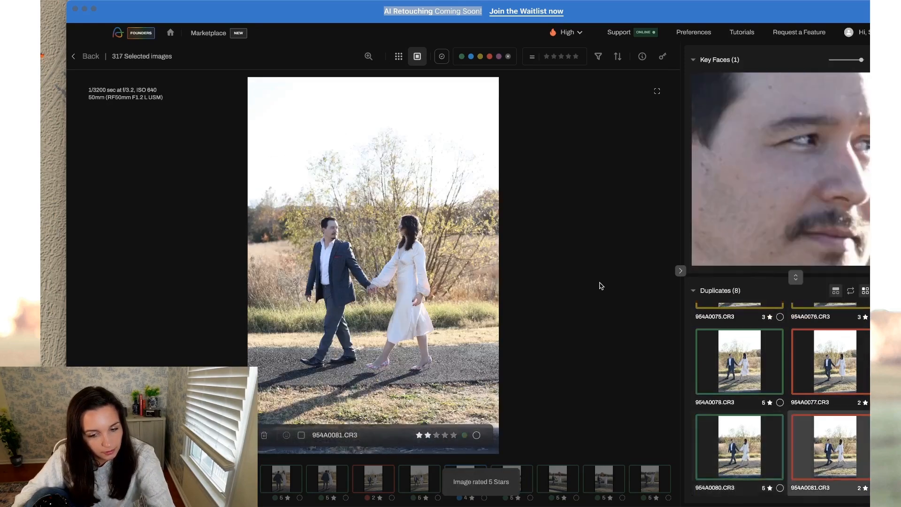
- Check photos 954A0083, 954A0085 and 954A0088, and rate 954A0090 four stars with the blue label
key("Down")
key("5")
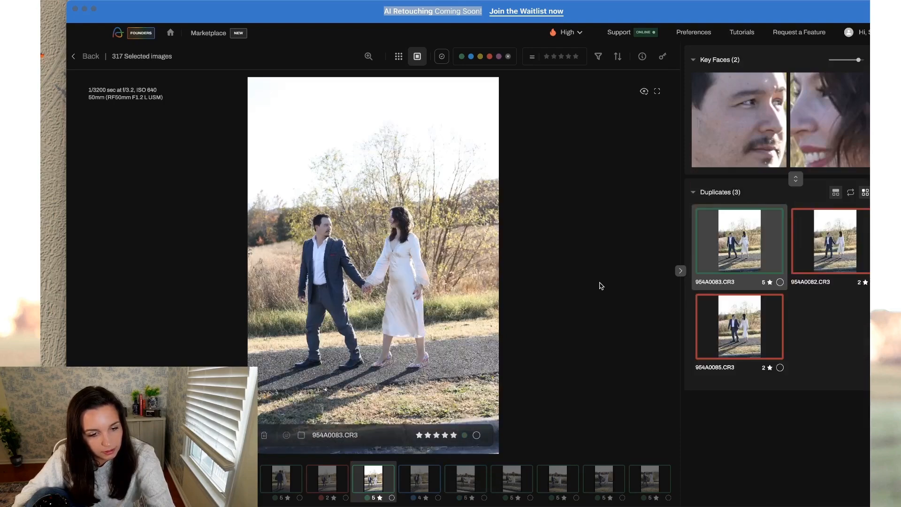
key("Down")
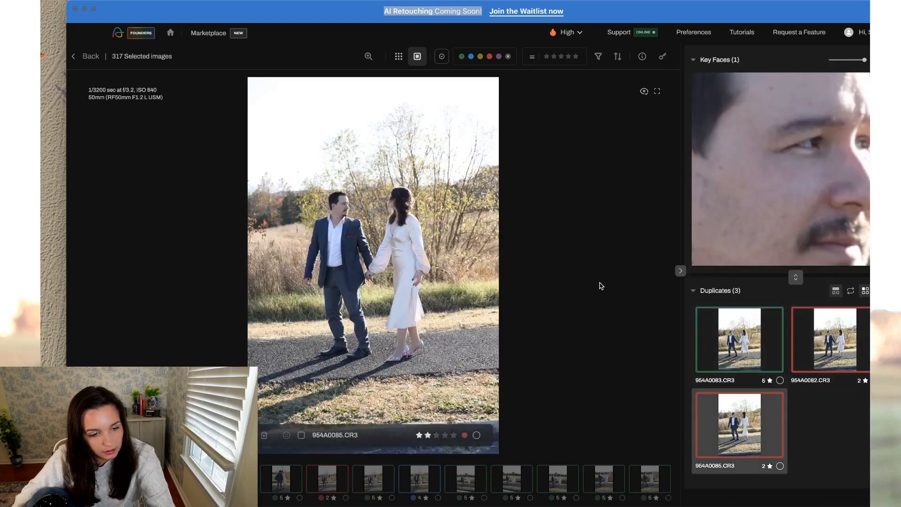
key("Down")
key("Down")
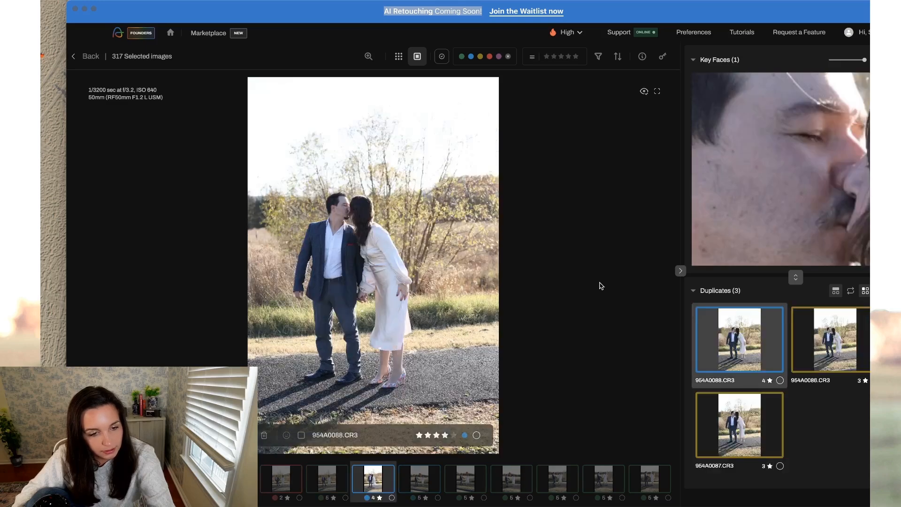
key("Down")
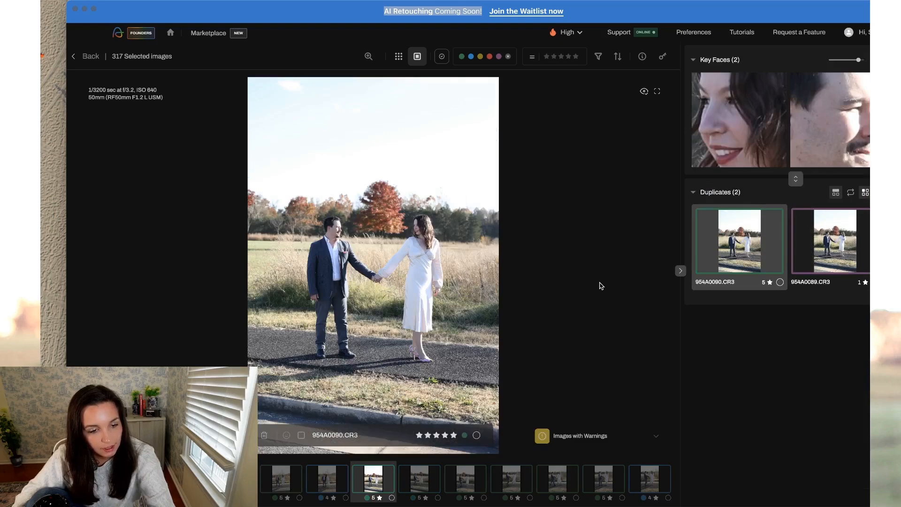
key("4")
key("9")
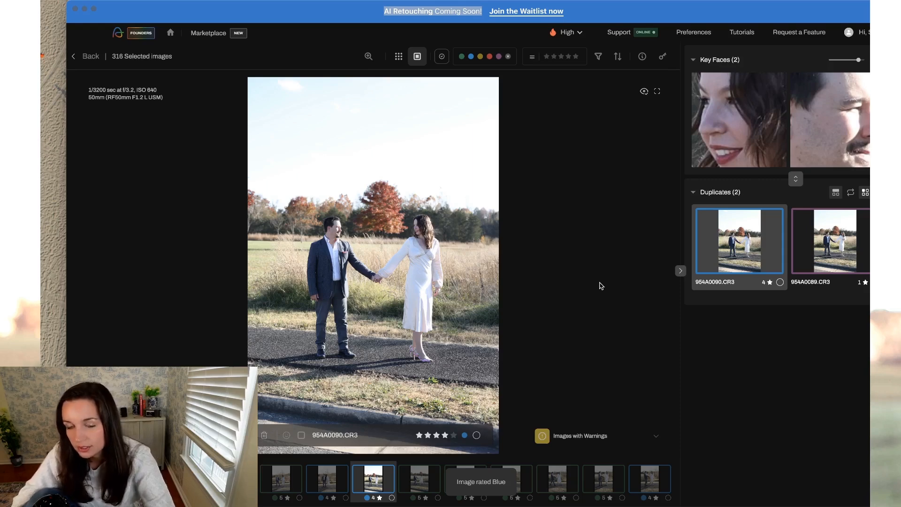
- Compare the duplicates of 954A0091, rating 954A0094 five stars and 954A0091 two stars
key("Down")
key("Down")
key("Down")
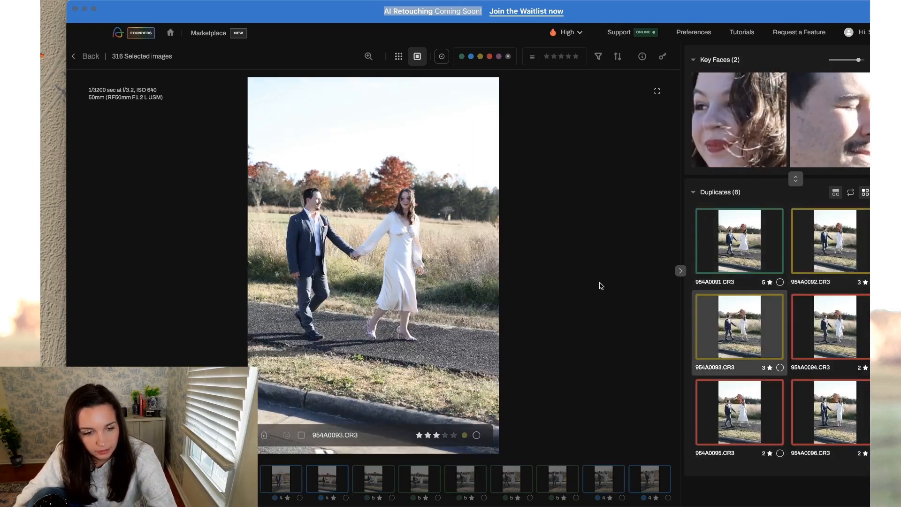
key("Left")
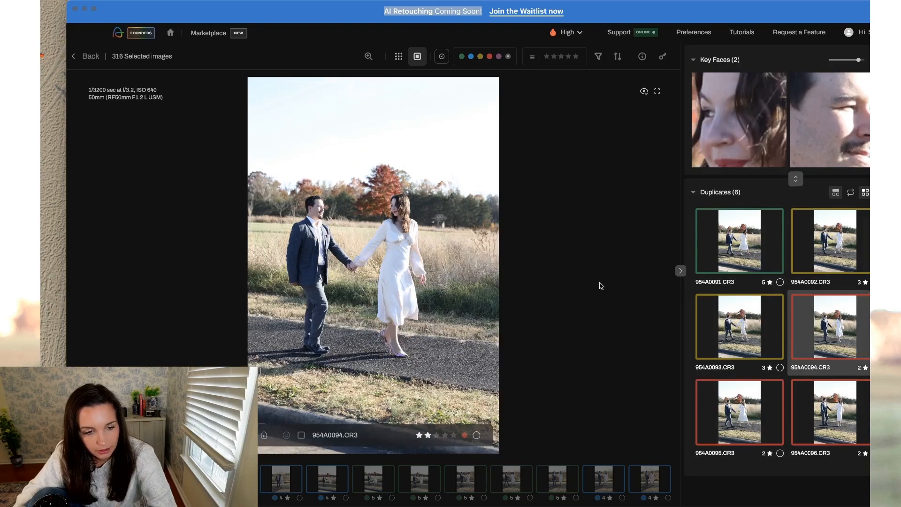
key("5")
key("Left")
key("Left")
key("Left")
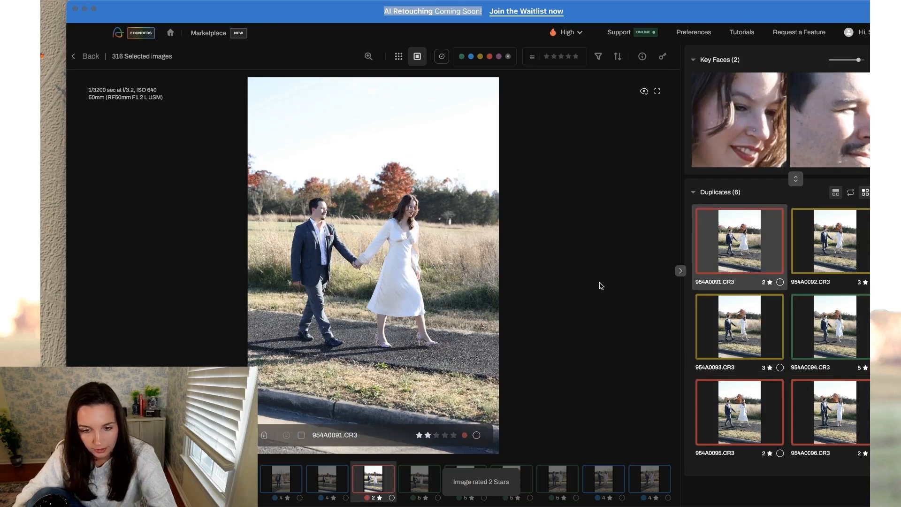
- Review the duplicates of 954A0098 and rate 954A0102 five stars
key("Right")
key("Down")
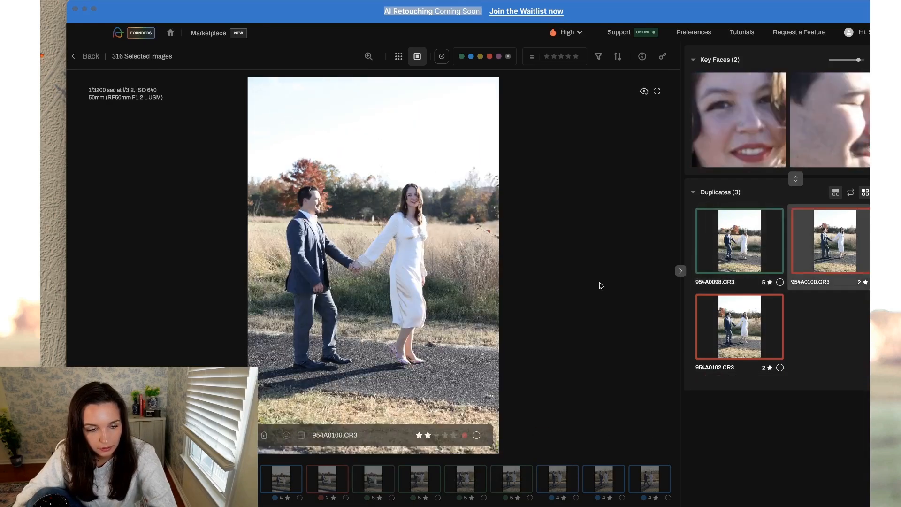
key("Right")
key("5")
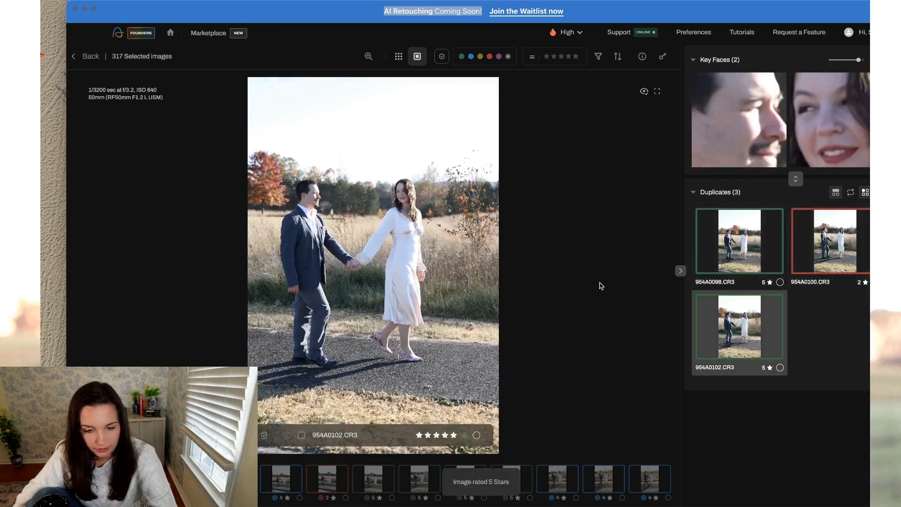
- Compare photo 954A0106 with 954A0107 and rate 954A0106 two stars
key("Right")
key("Right")
key("Right")
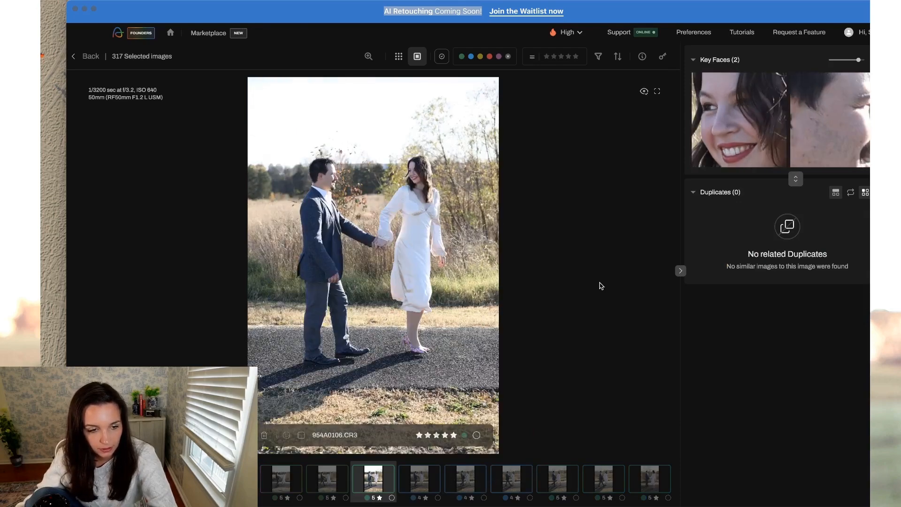
key("Right")
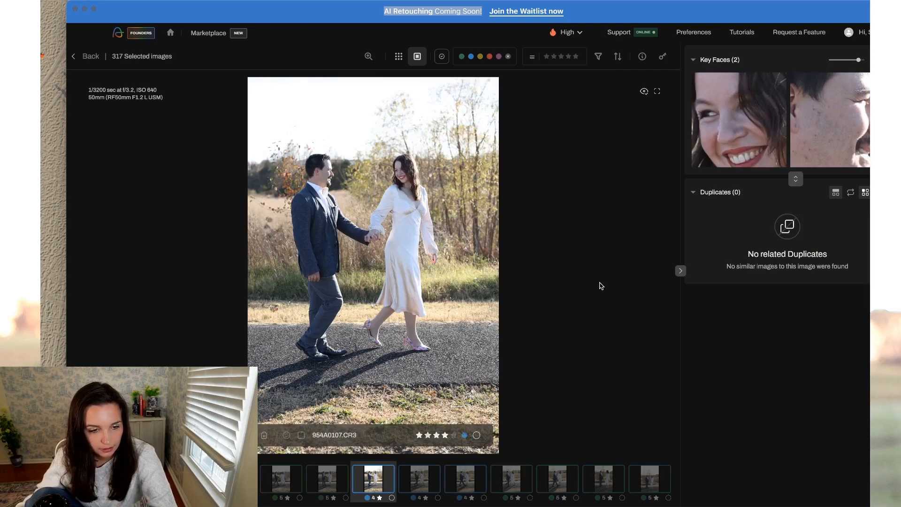
key("Left")
key("2")
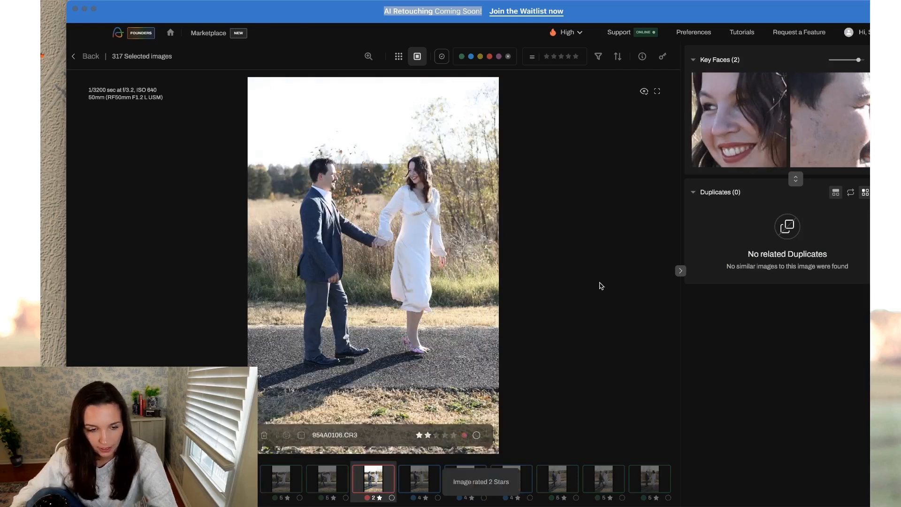
- Look through the selected photos from 954A0107 onward to 954A0123
key("Right")
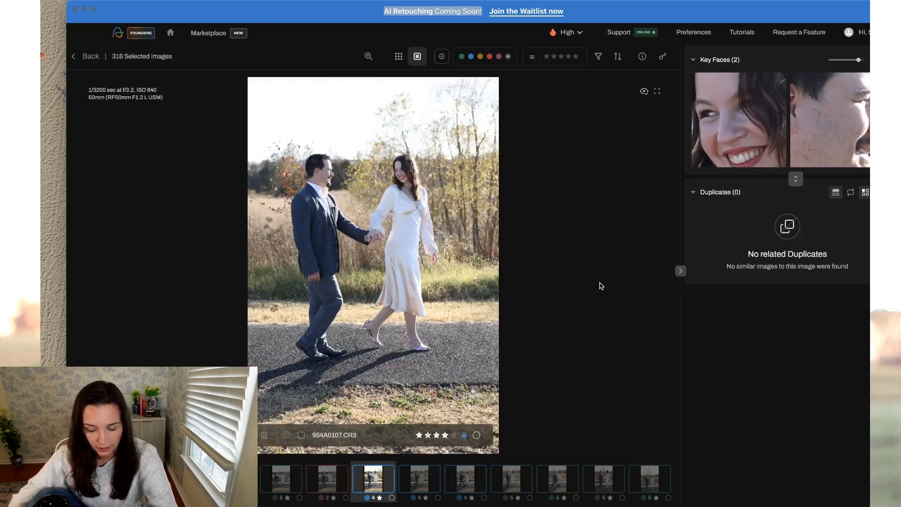
key("Right")
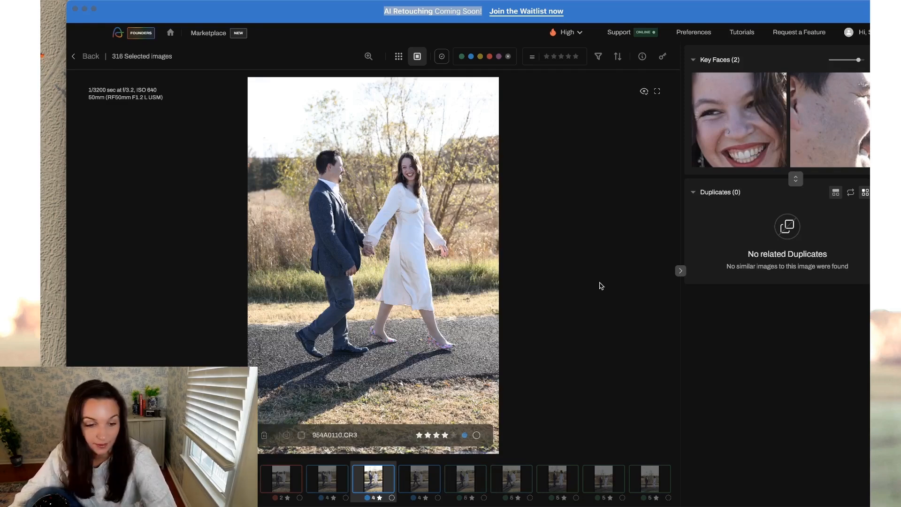
key("Right")
key("Right")
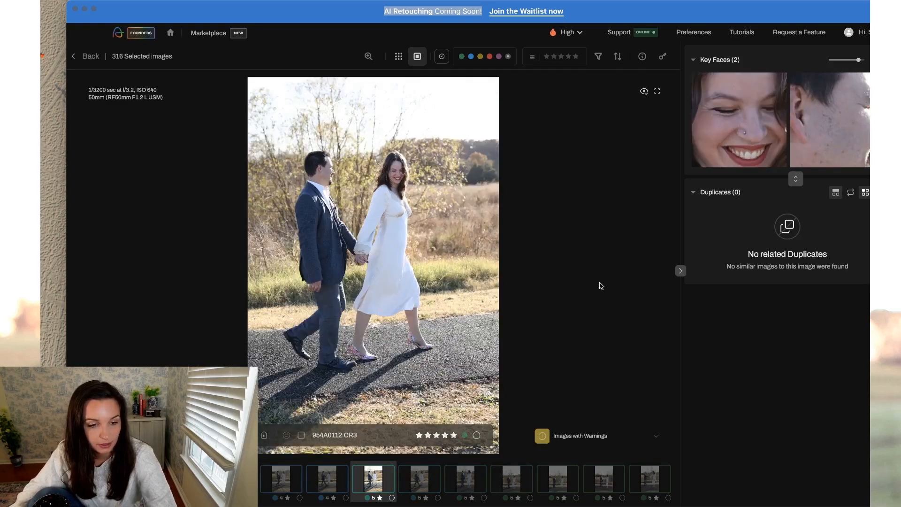
key("Right")
key("Right")
key("Right")
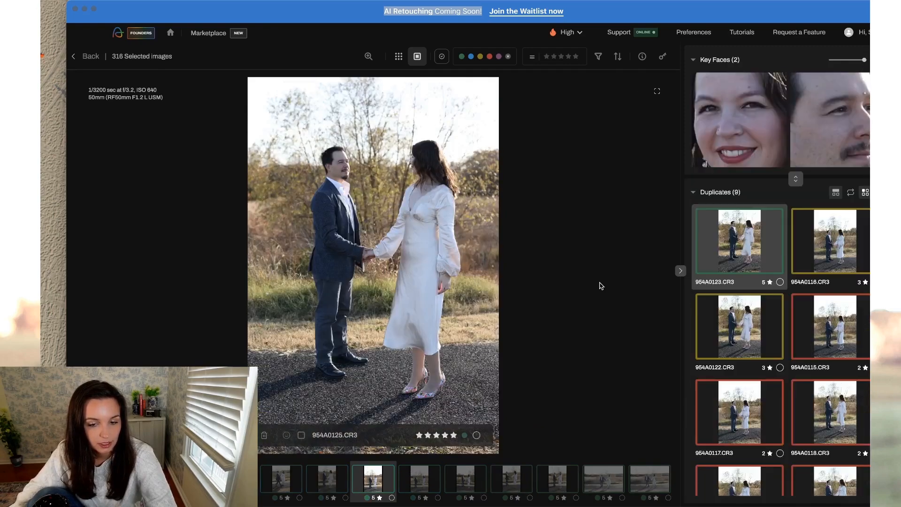
- Examine the duplicates of photo 954A0123, including 954A0122, 954A0120 and 954A0116, and return to 954A0123
key("Left")
key("Left")
key("Left")
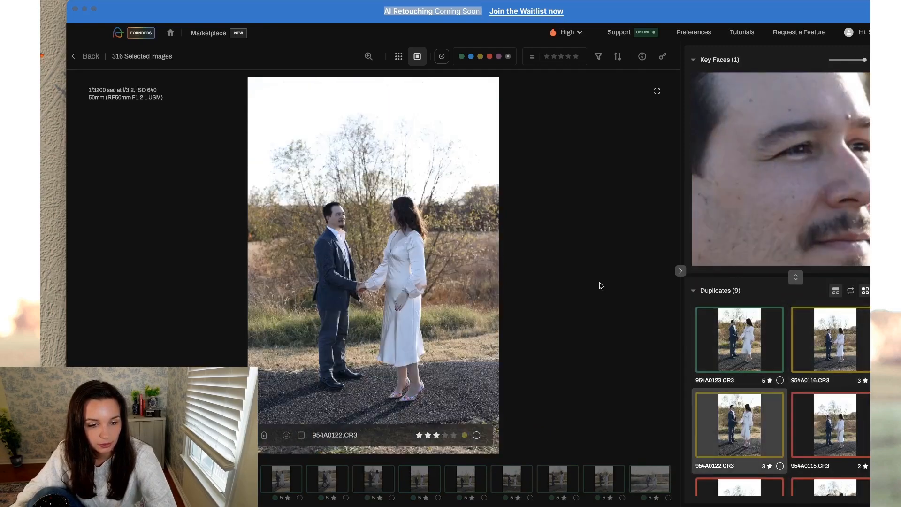
key("Left")
key("Left")
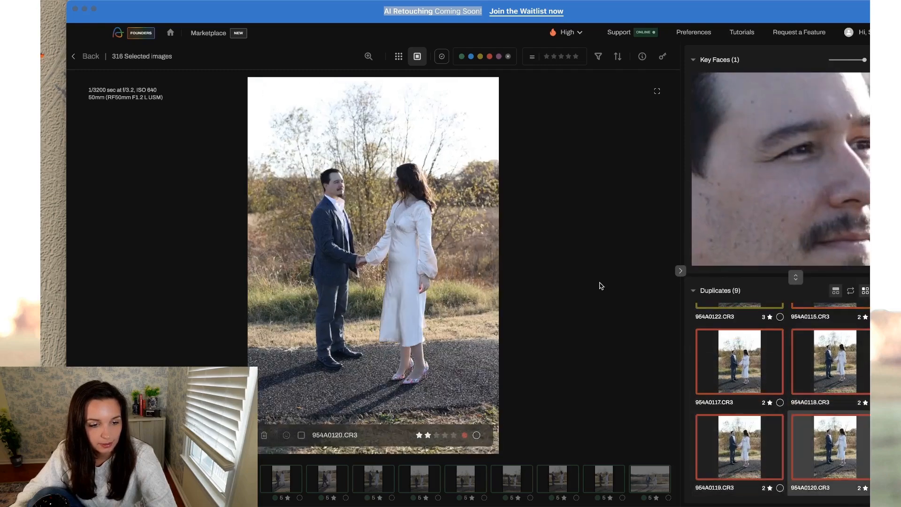
key("Right")
key("Right")
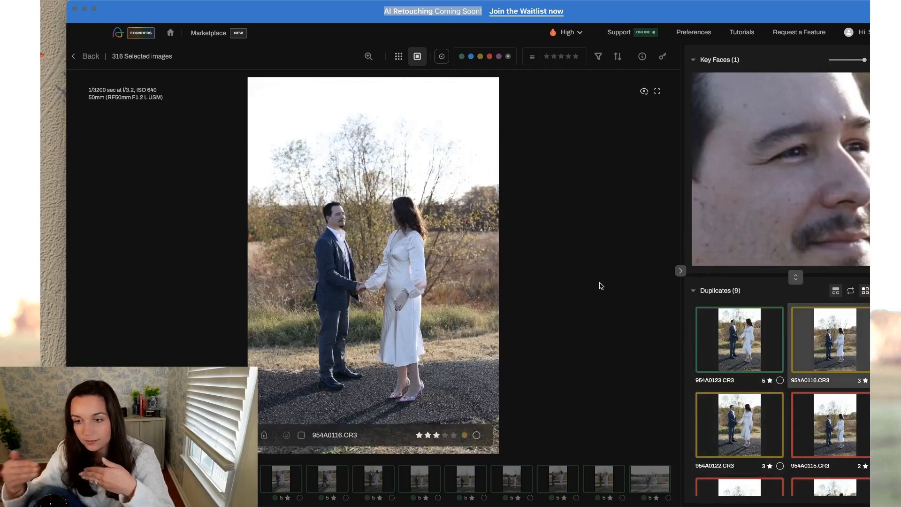
key("Left")
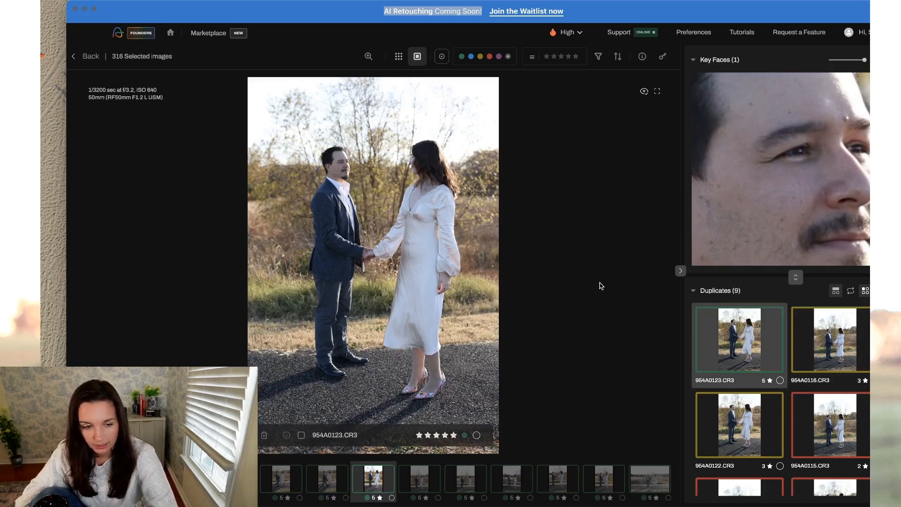
- Examine photos 954A0125 and 954A0128 with their duplicates, including 954A0124 and 954A0126
key("Right")
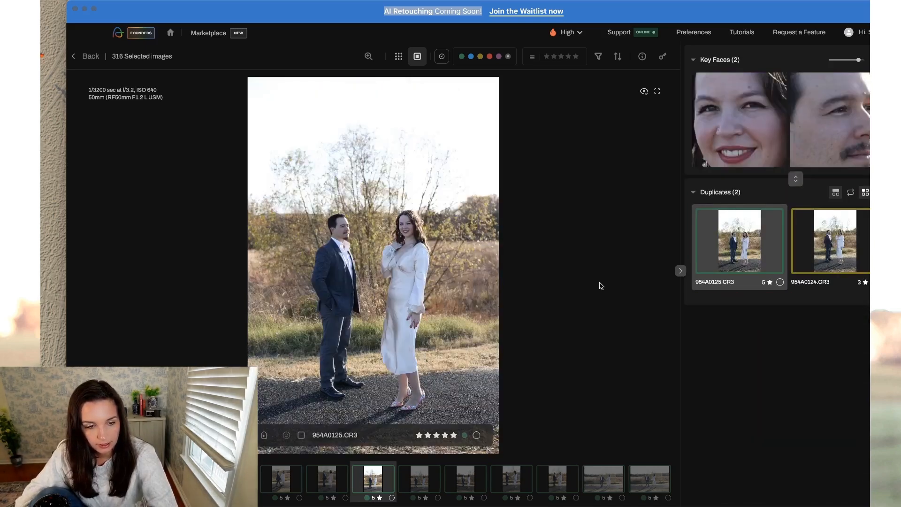
key("Down")
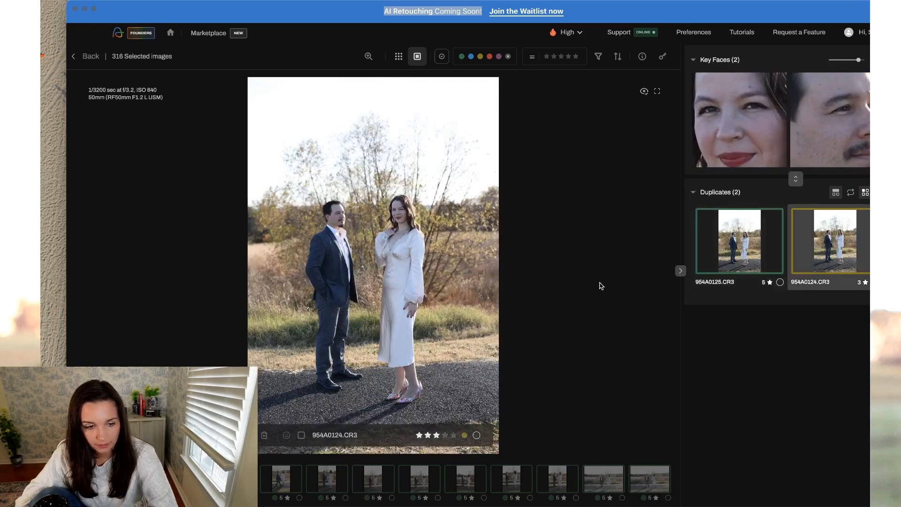
key("Right")
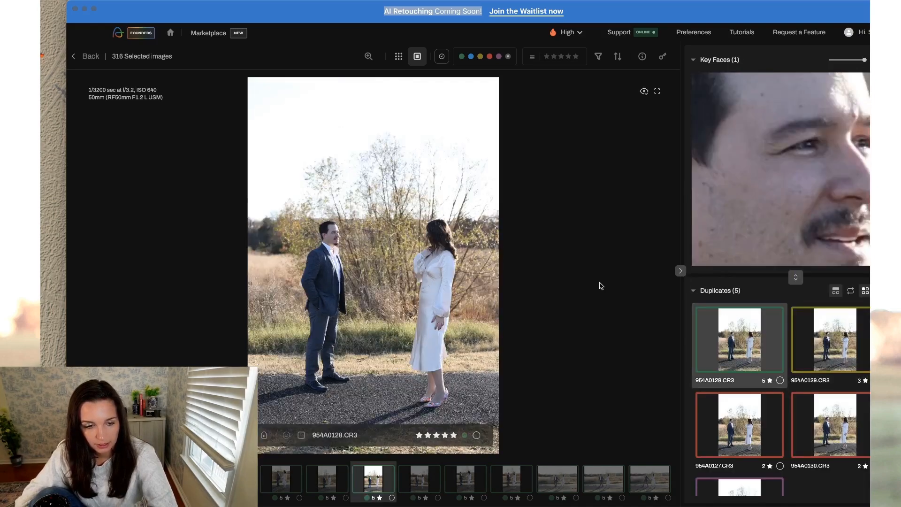
key("Down")
key("Down")
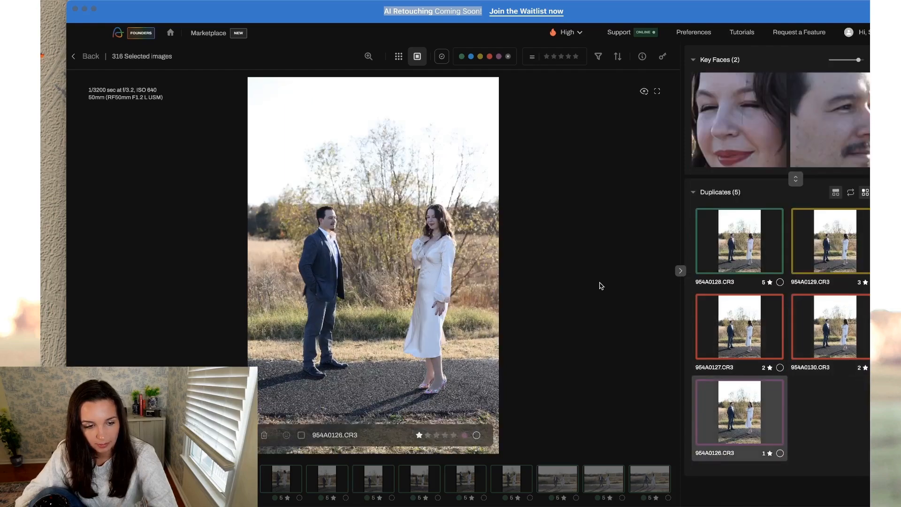
- Rate photo 954A0133 two stars, go through its duplicates, and rate 954A0135 five stars
key("Right")
key("2")
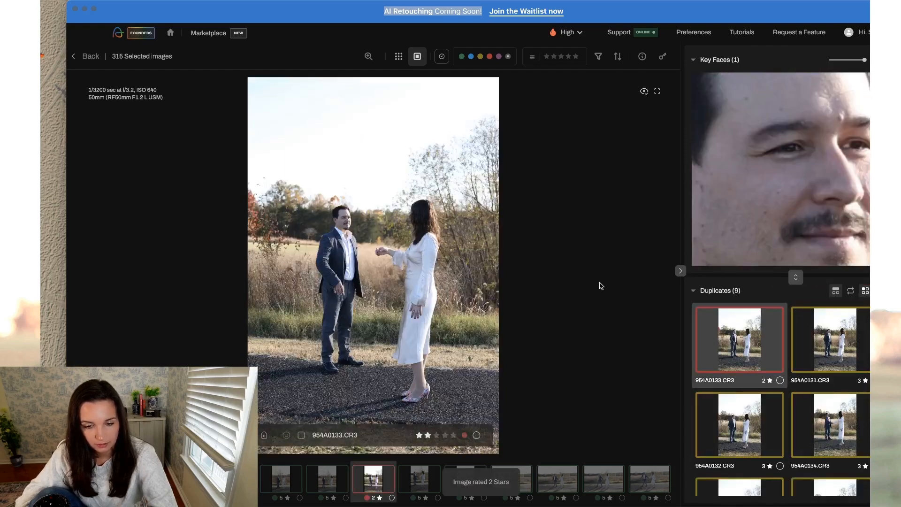
key("Down")
key("Down")
key("Down")
key("Down")
key("Down")
key("Down")
key("Down")
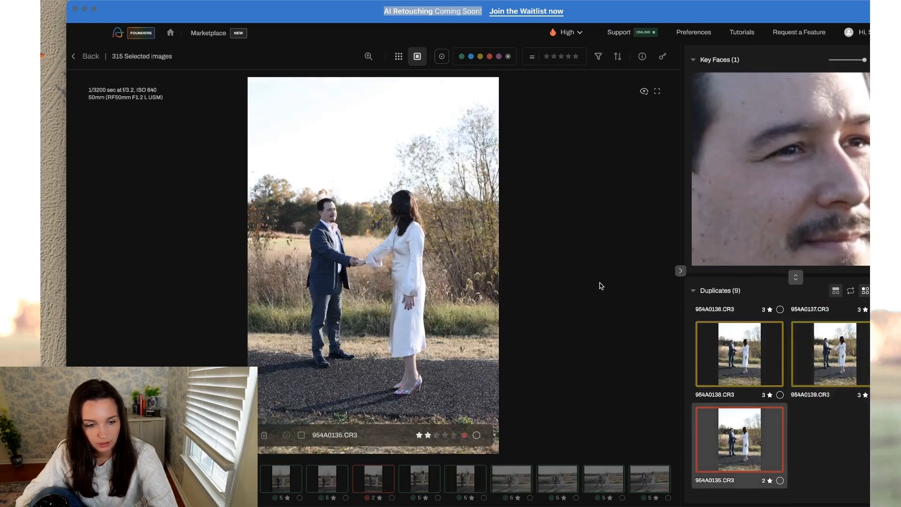
key("5")
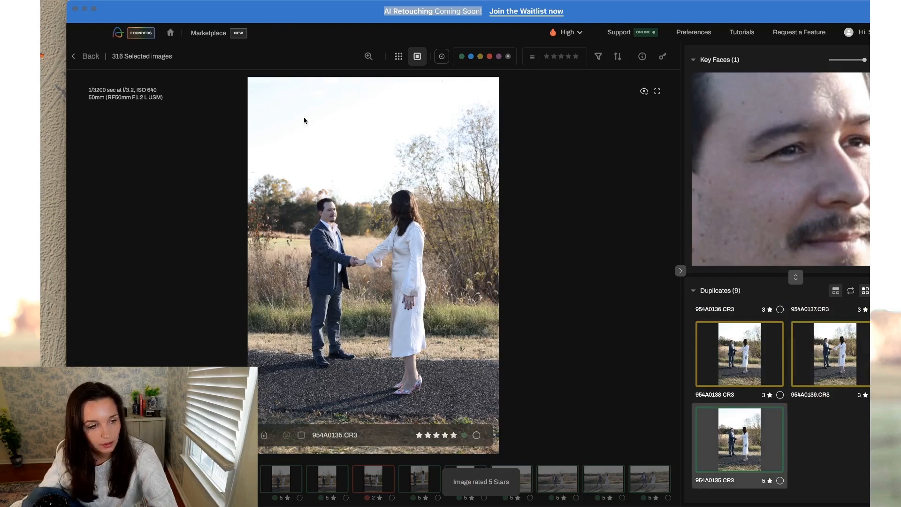
- Return to the album grid and rate photos 954A0135 and 954A0140 two stars
left_click(85, 57)
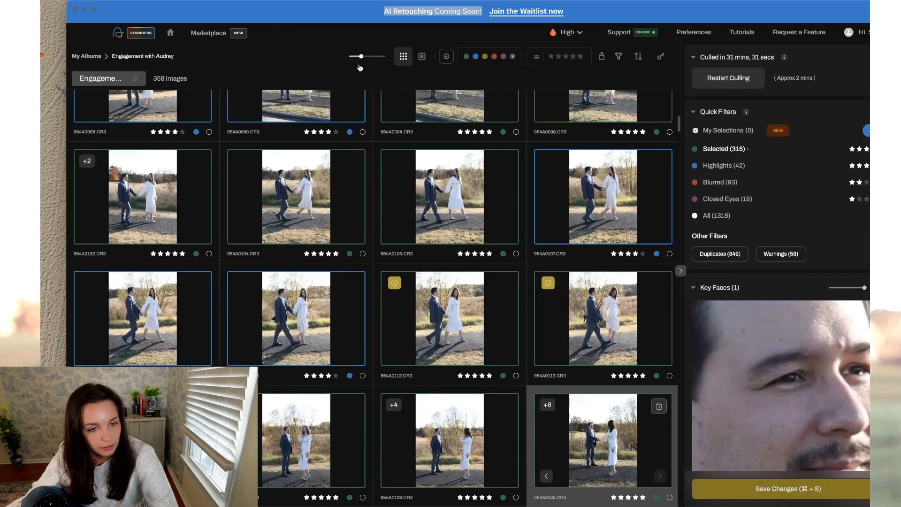
scroll(470, 211, "up", 2)
scroll(512, 181, "up", 1)
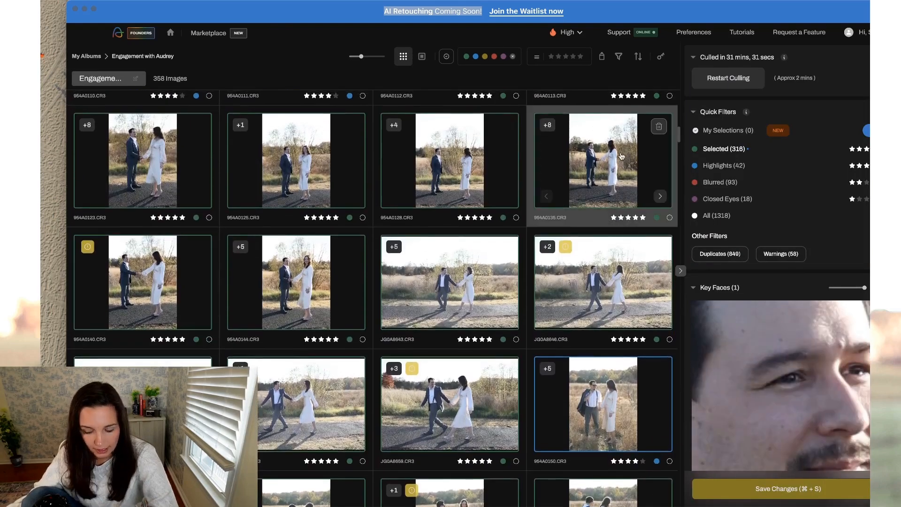
key("2")
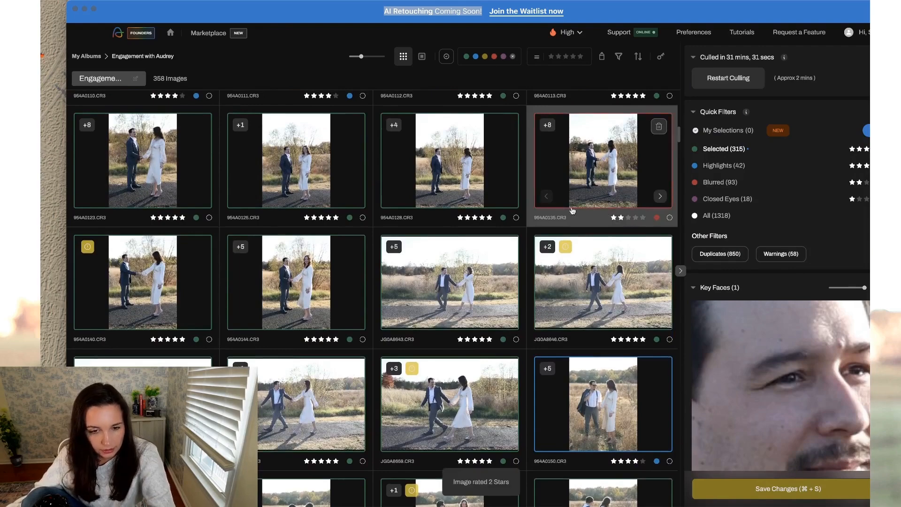
double_click(190, 293)
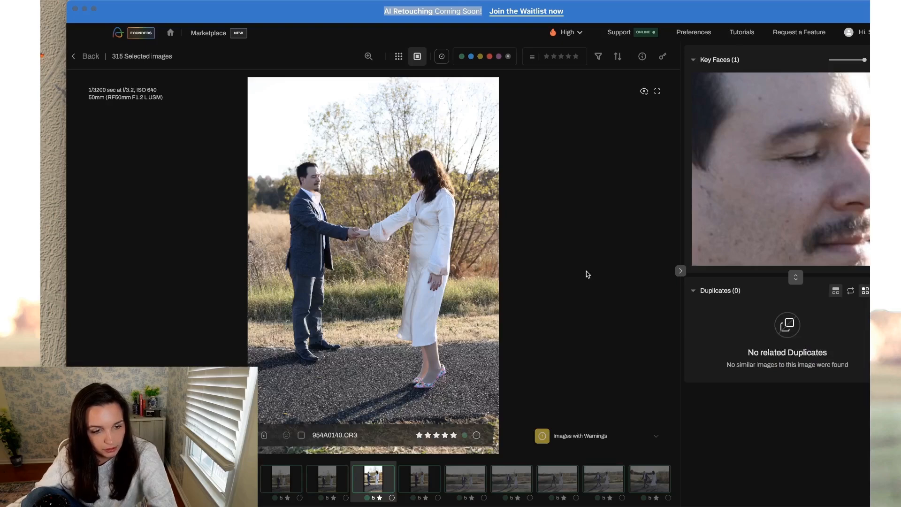
key("2")
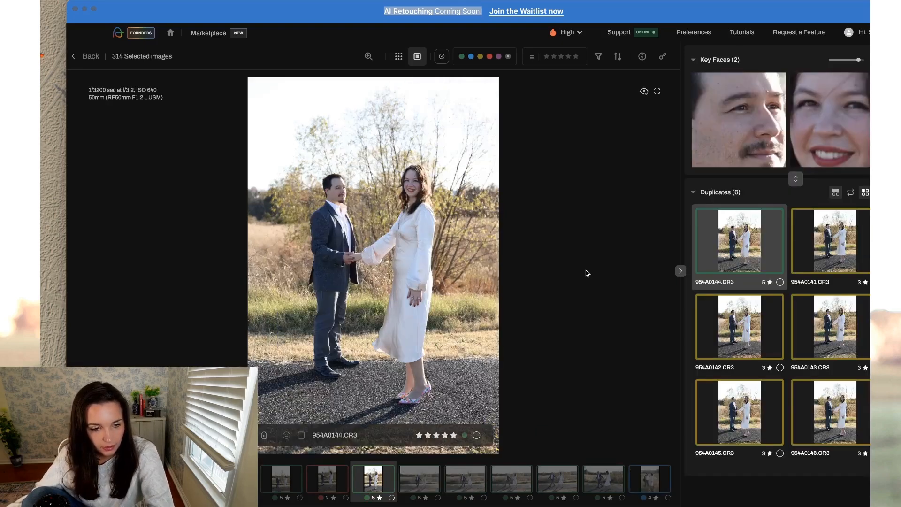
- Examine the duplicates of photo 954A0144, including 954A0143 and 954A0146
key("Right")
key("Right")
key("Right")
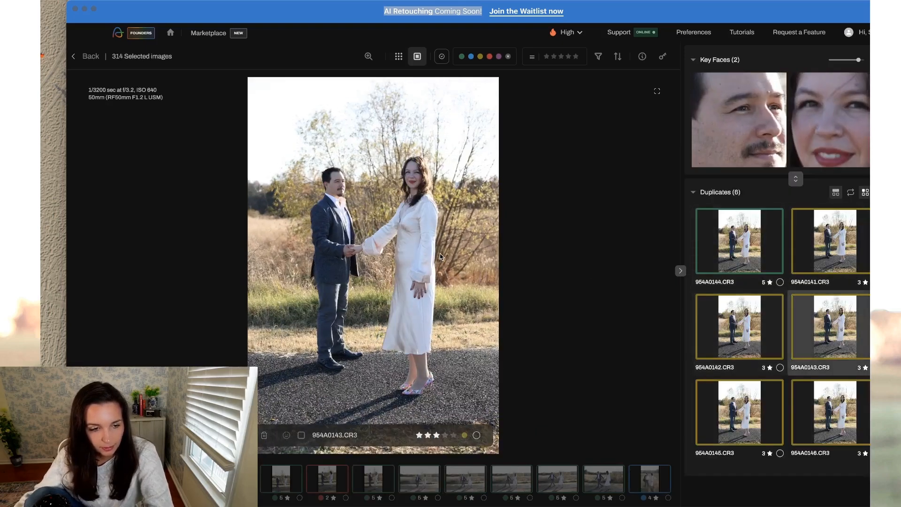
key("Down")
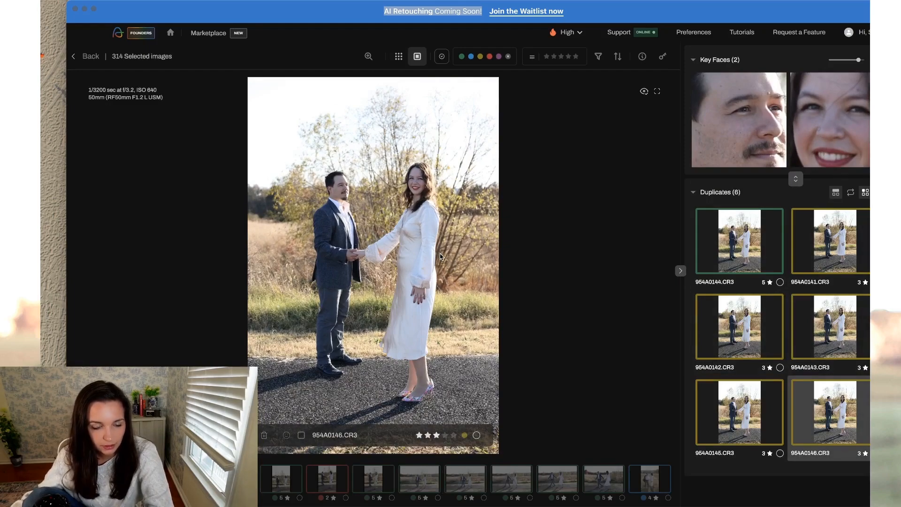
- Go back to the album grid, compare the neighbouring walking photos, and rate 954A0128 two stars
left_click(88, 57)
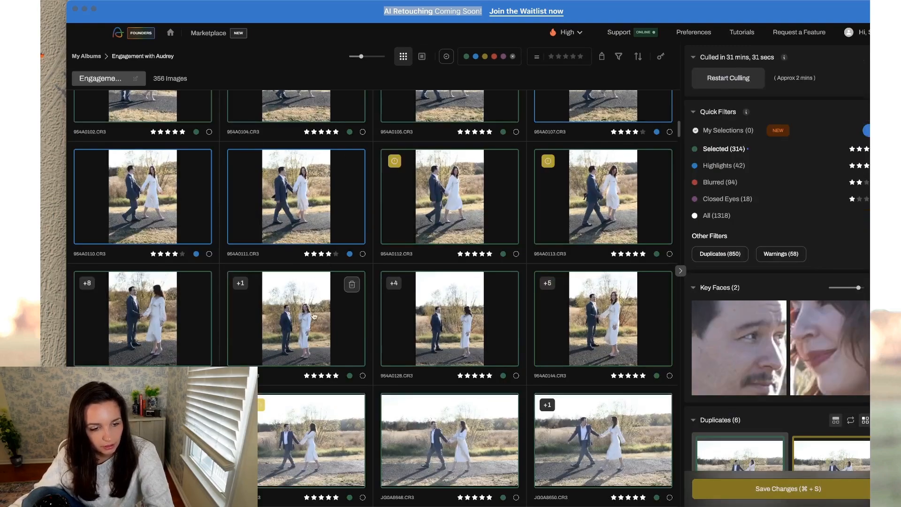
left_click(309, 226)
scroll(309, 225, "up", 3)
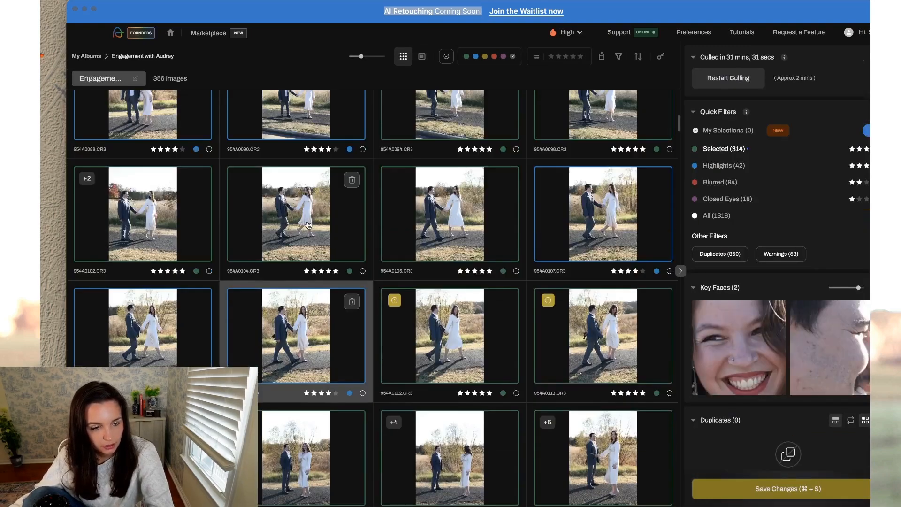
scroll(308, 226, "down", 4)
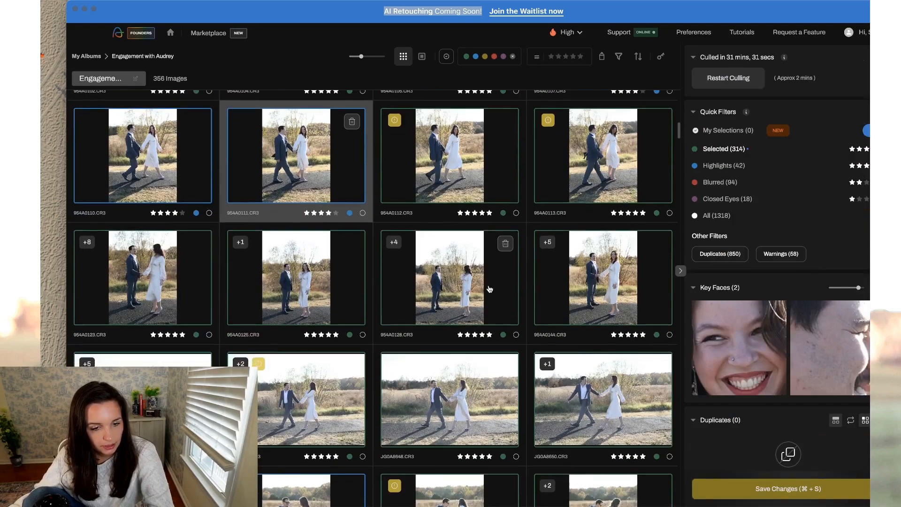
left_click(456, 288)
key("2")
scroll(423, 291, "down", 5)
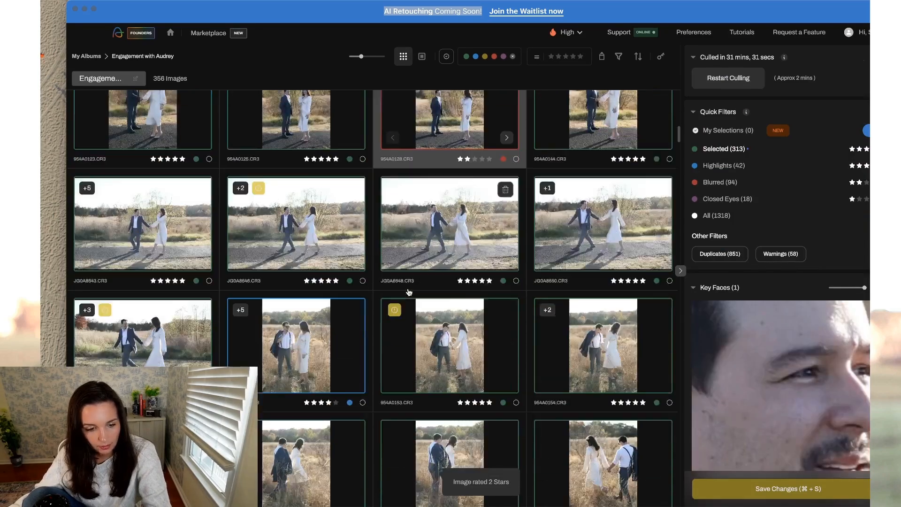
- Assign the blue color label to photo JG0A8659
left_click(152, 219)
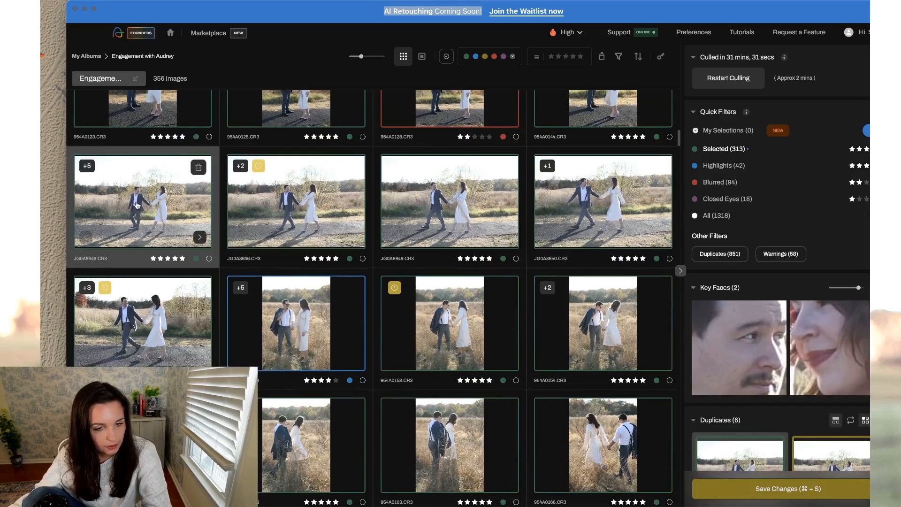
left_click(154, 330)
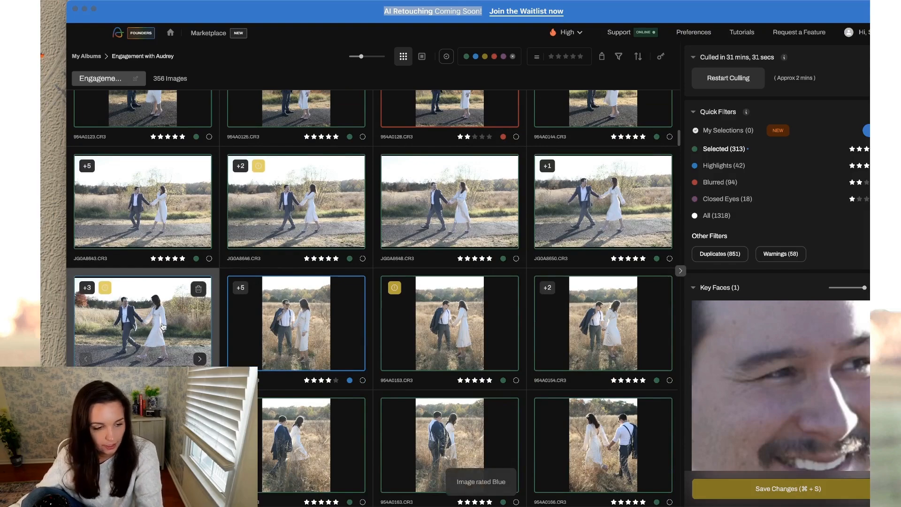
- Review the landscape walking photos from JG0A8643 in single view and rate JG0A8646 and JG0A8648 two stars
double_click(161, 226)
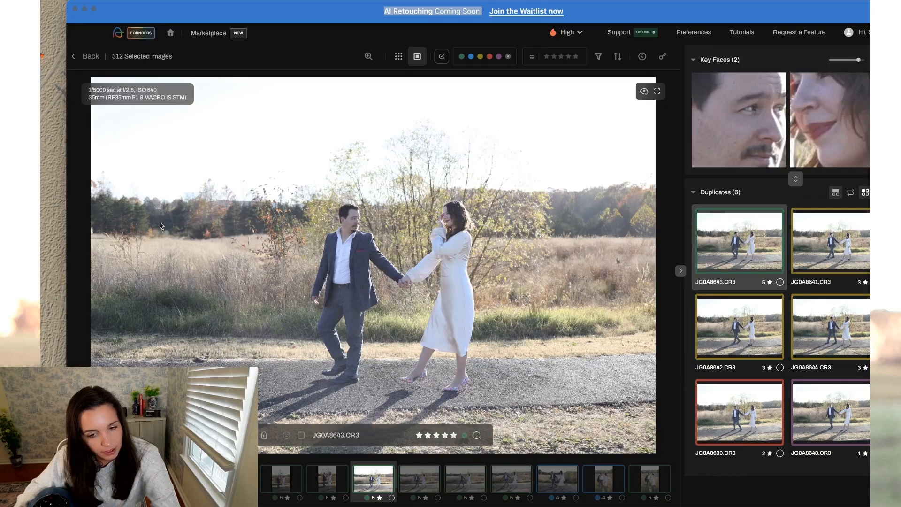
key("Right")
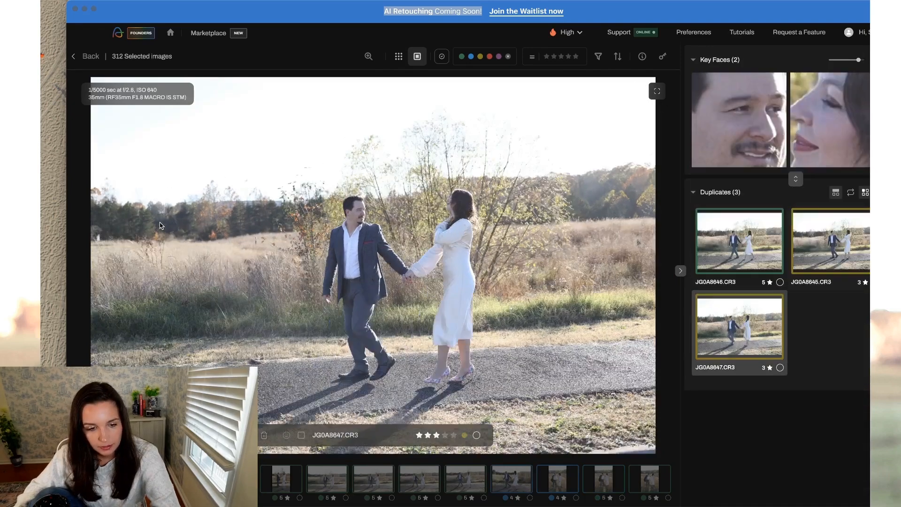
key("Right")
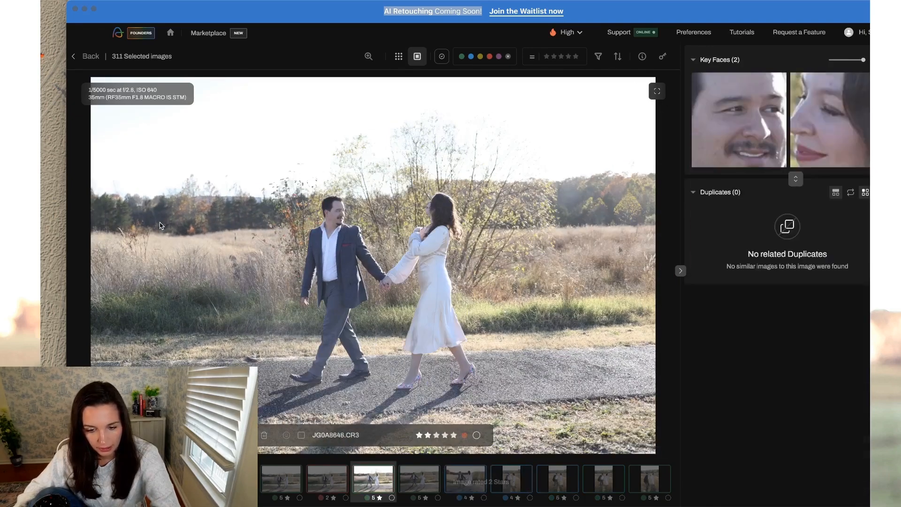
key("2")
- Compare JG0A8650 with its duplicate, rating JG0A8651 five stars and JG0A8650 two stars
key("Right")
key("Down")
key("5")
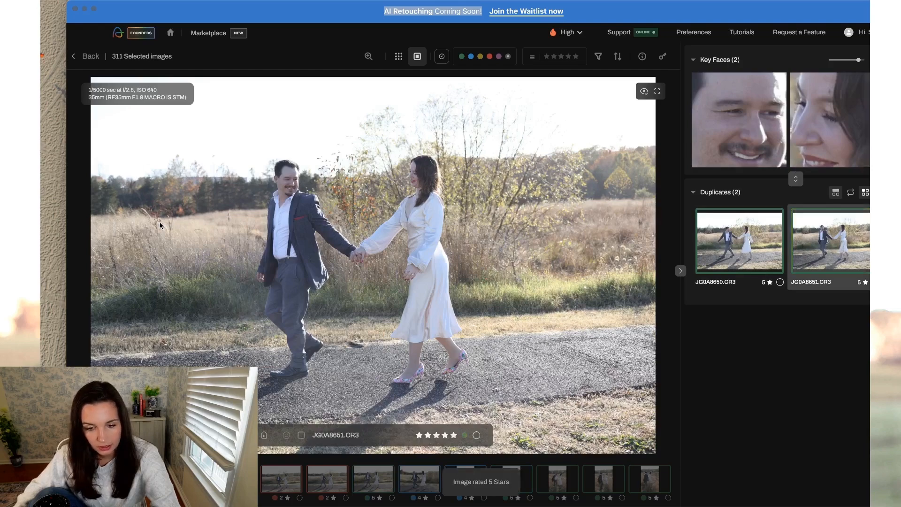
key("Up")
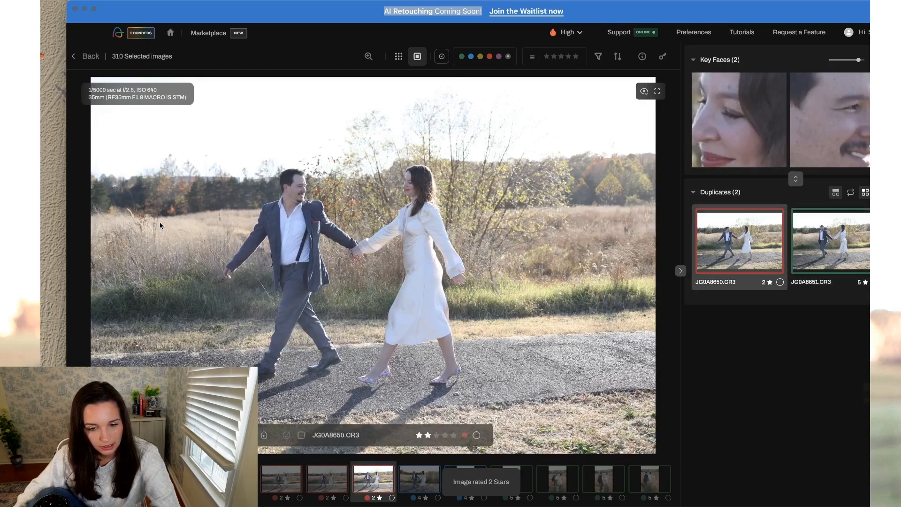
- Rate photo JG0A8659 five stars and its duplicate JG0A8657 four stars
key("Right")
key("5")
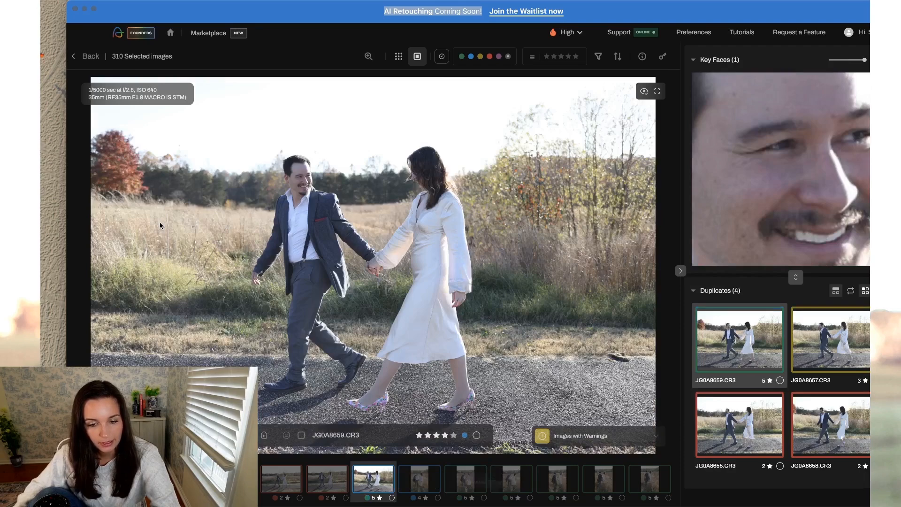
key("Down")
key("5")
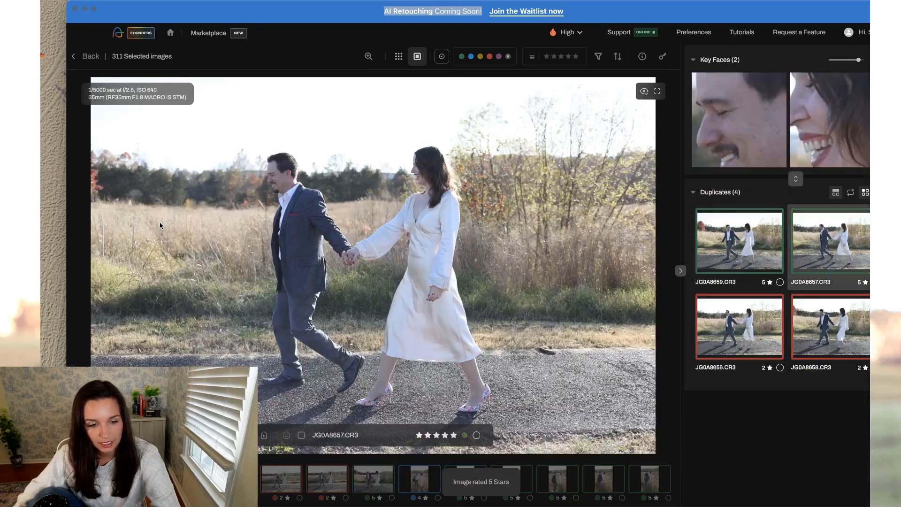
key("4")
- Rate the duplicate JG0A8658 five stars, check JG0A8656, and return to the album grid
key("Down")
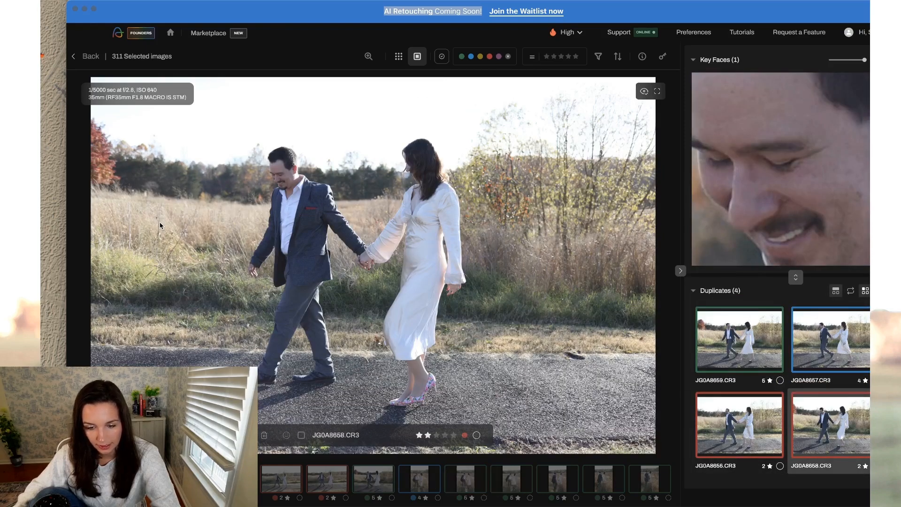
key("5")
key("Down")
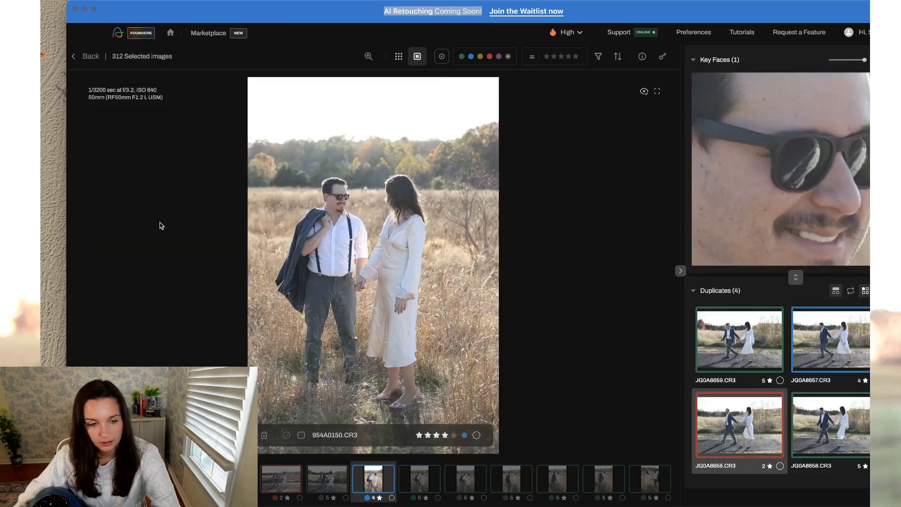
left_click(85, 57)
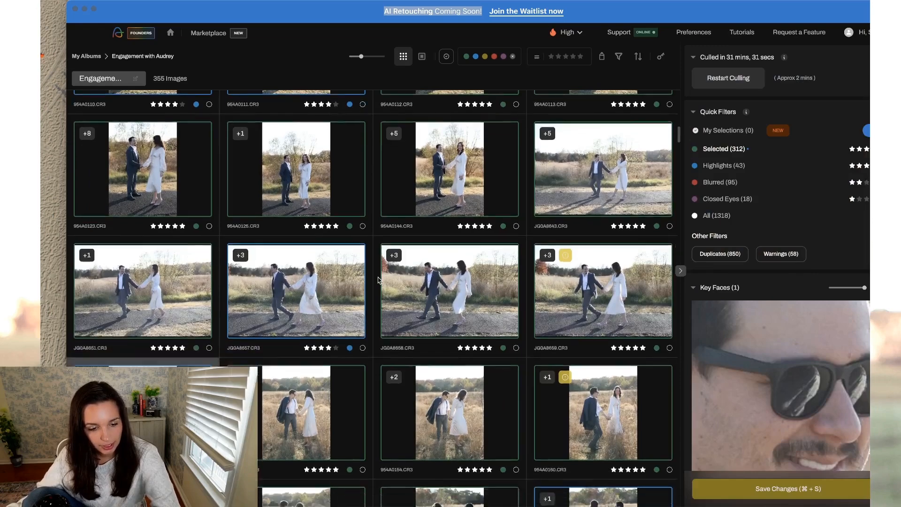
- Rate photo 954A0153 two stars in the album grid
scroll(379, 280, "down", 2)
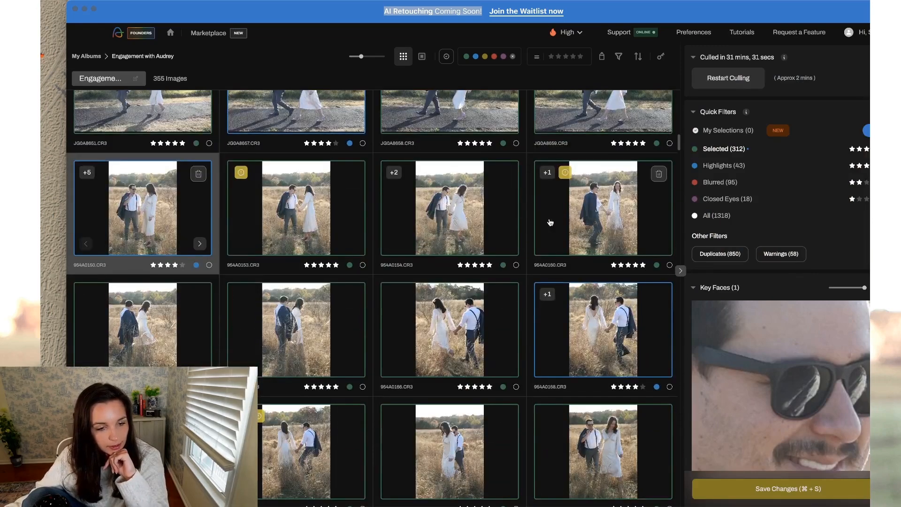
key("Right")
key("2")
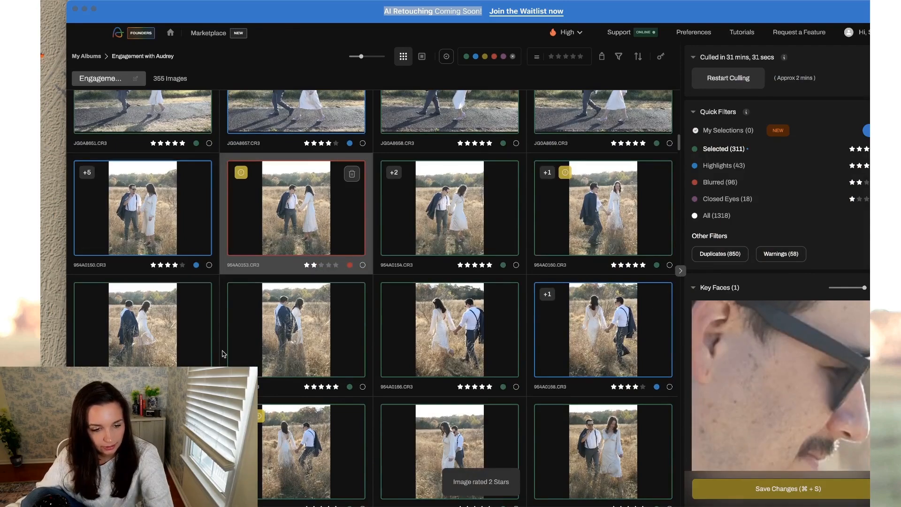
- Rate photos 954A0162 and 954A0163 two stars
left_click(147, 331)
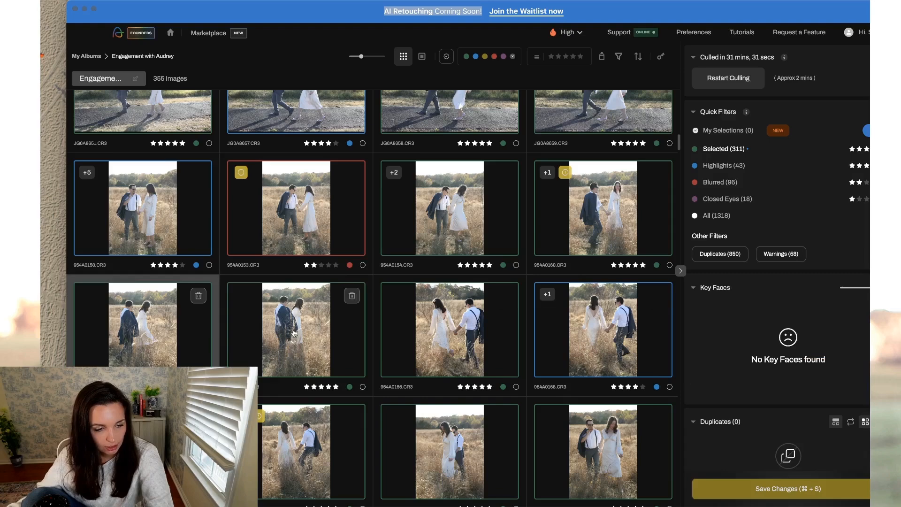
key("2")
left_click(294, 334)
key("2")
- Look over the field photos following 954A0163 and go back to the row with 954A0150
scroll(544, 391, "down", 3)
left_click(249, 330)
key("Left")
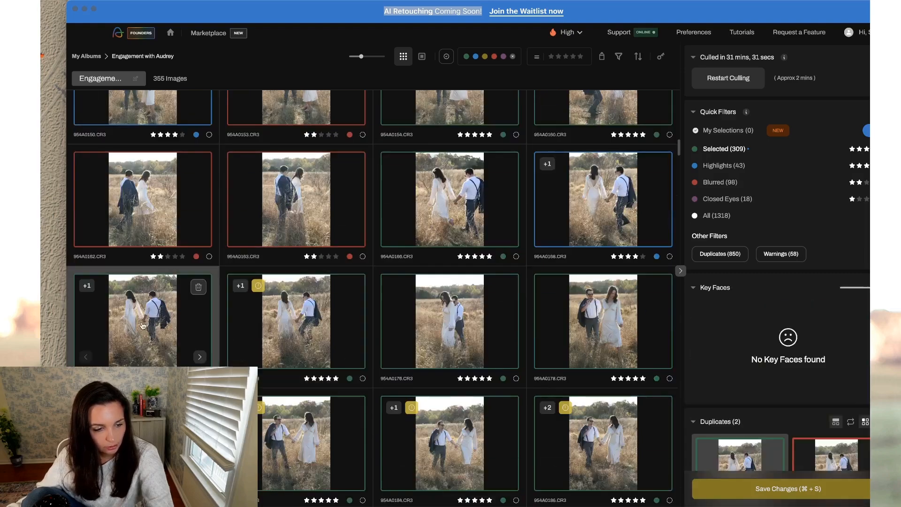
key("Up")
key("Up")
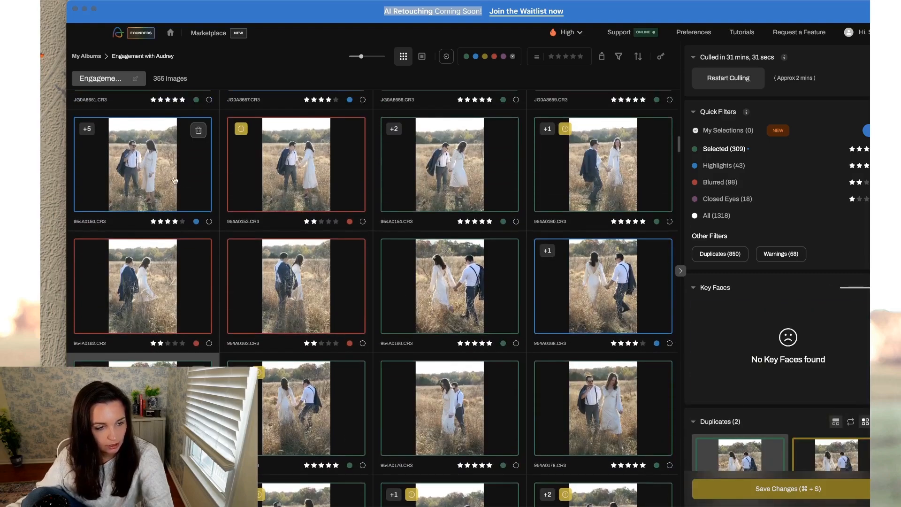
- Browse the duplicates of photo 954A0150 and rate duplicate 954A0147 five stars
left_click(205, 206)
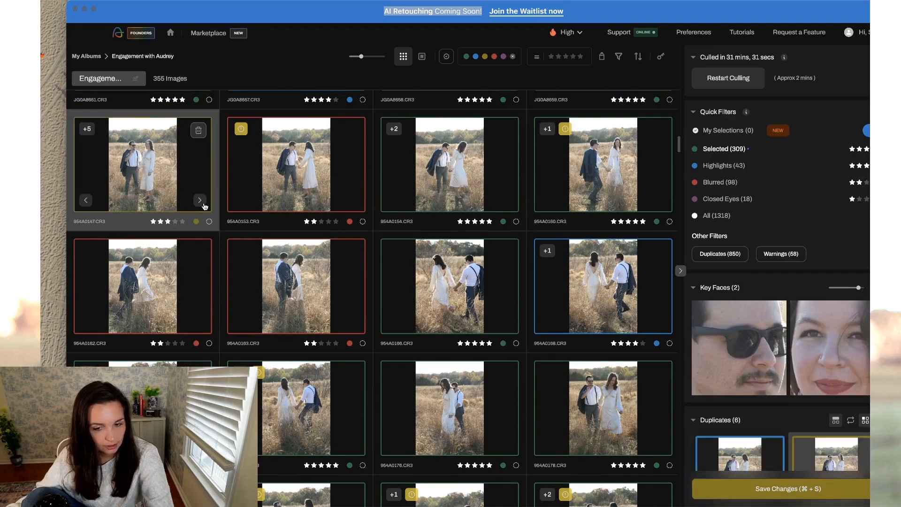
key("Right")
key("Left")
left_click(201, 205)
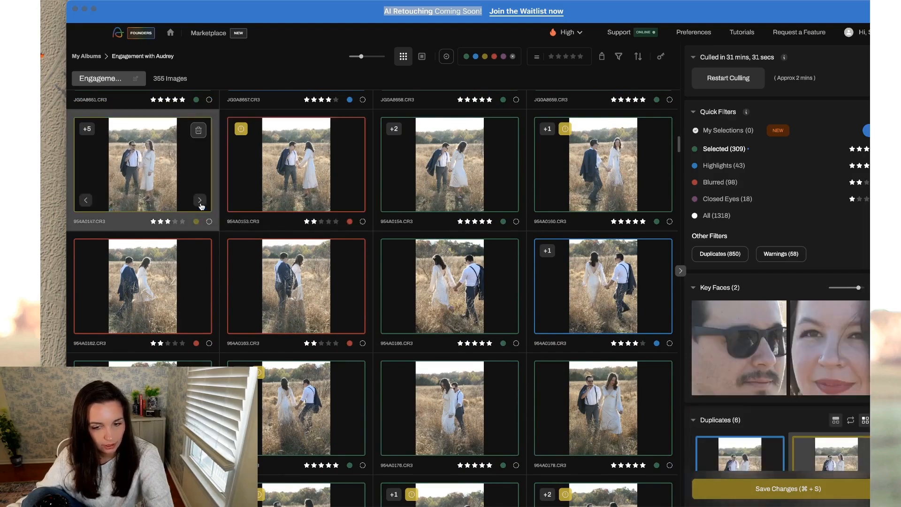
key("5")
key("Right")
- Rate photo 954A0176 two stars in the album grid
scroll(290, 255, "down", 4)
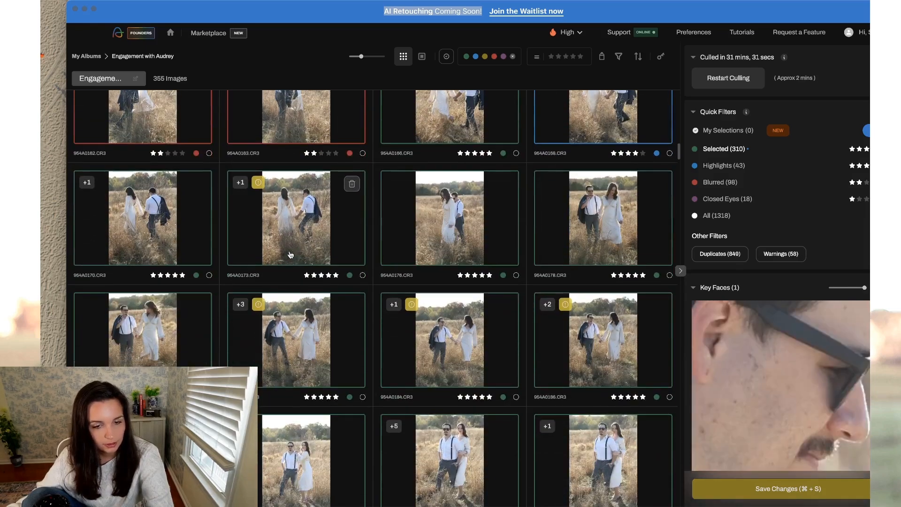
scroll(290, 255, "down", 1)
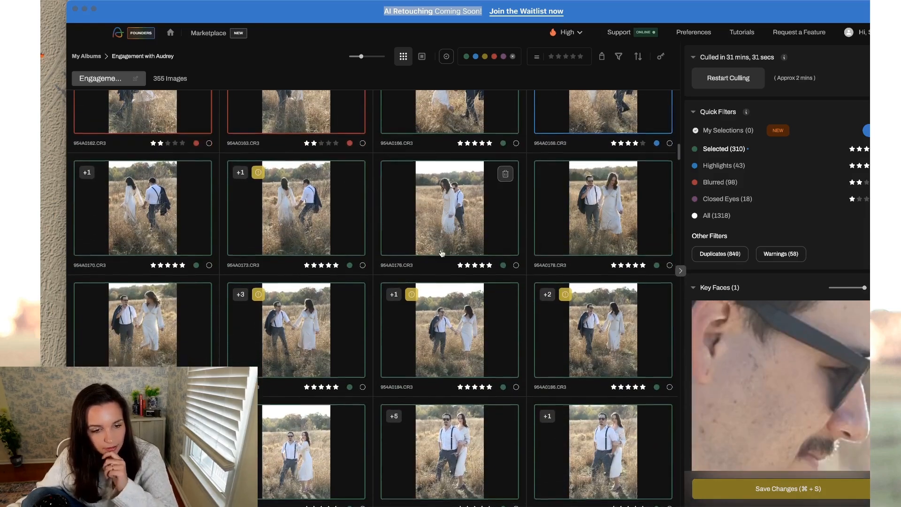
left_click(386, 228)
key("2")
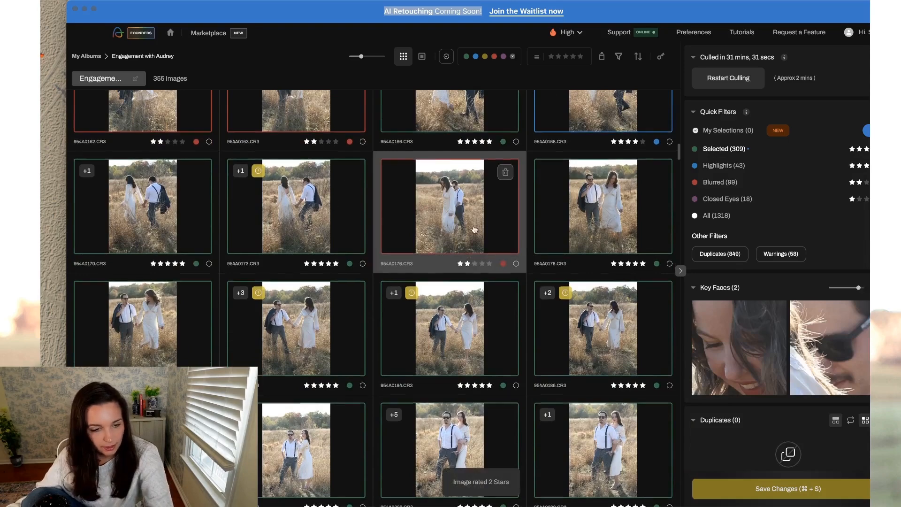
- Browse the duplicates of photo 954A0192 and rate duplicate 954A0197 five stars
scroll(276, 317, "down", 3)
scroll(275, 317, "down", 2)
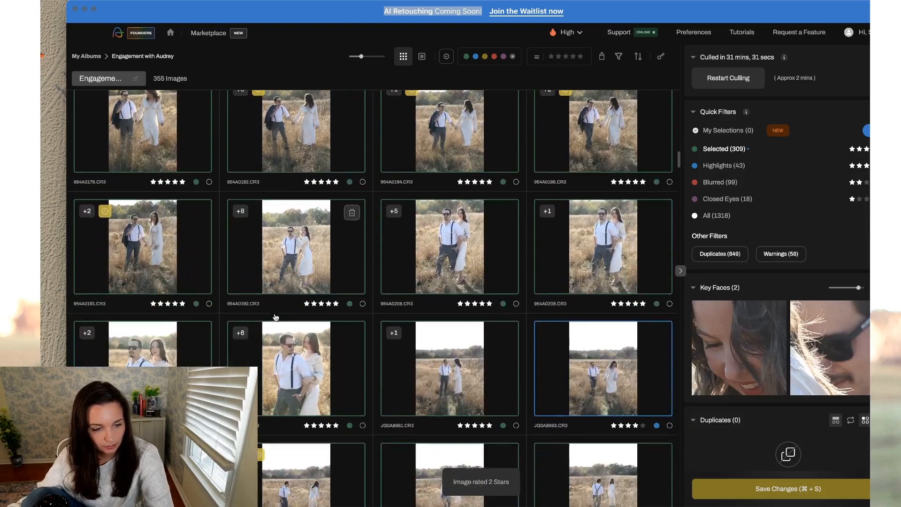
scroll(212, 240, "up", 1)
left_click(341, 274)
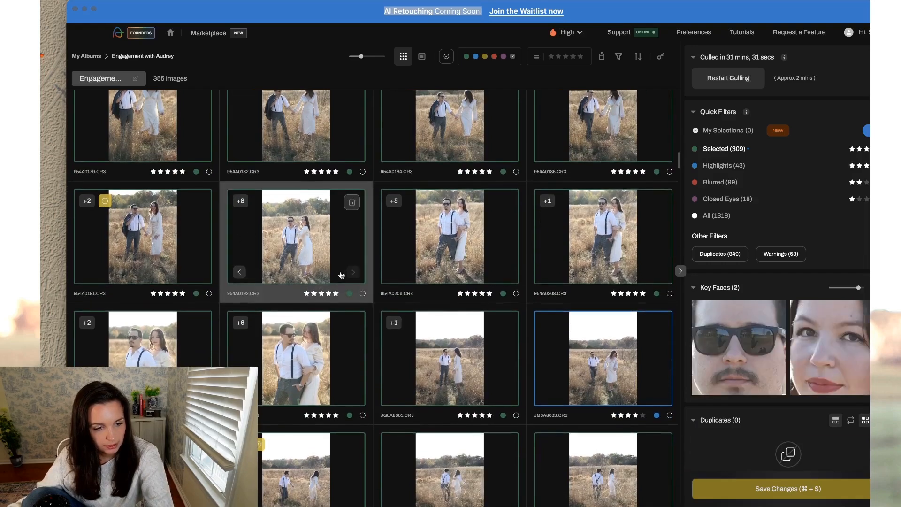
left_click(355, 280)
left_click(356, 281)
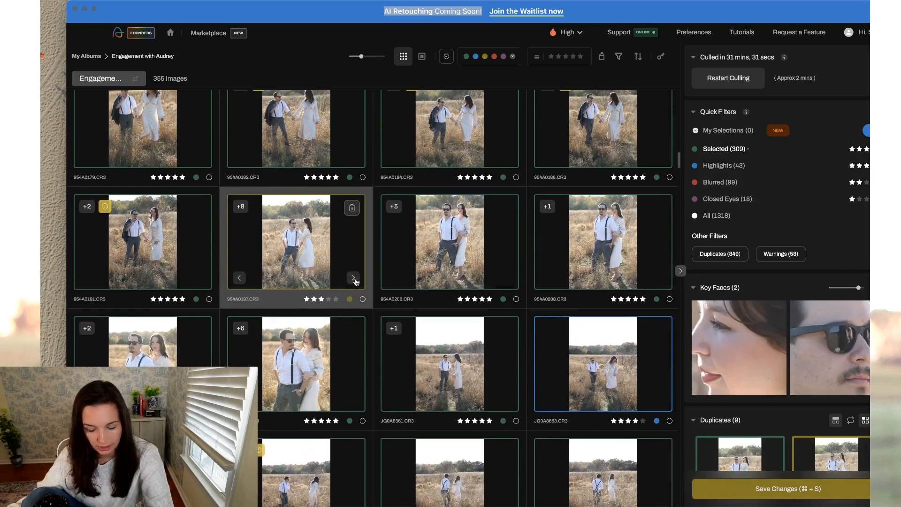
key("5")
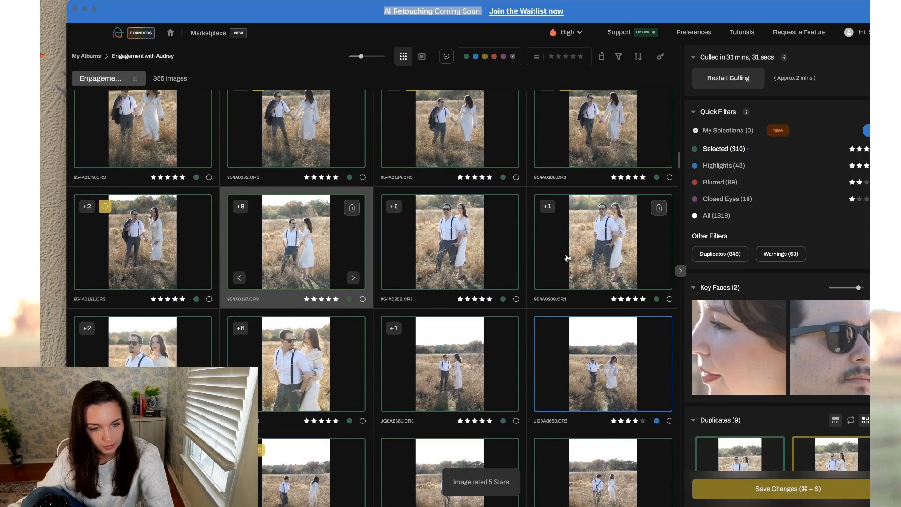
- Compare the duplicates in the 954A0214 stack, including 954A0212 and 954A0213
scroll(470, 253, "down", 5)
left_click(351, 221)
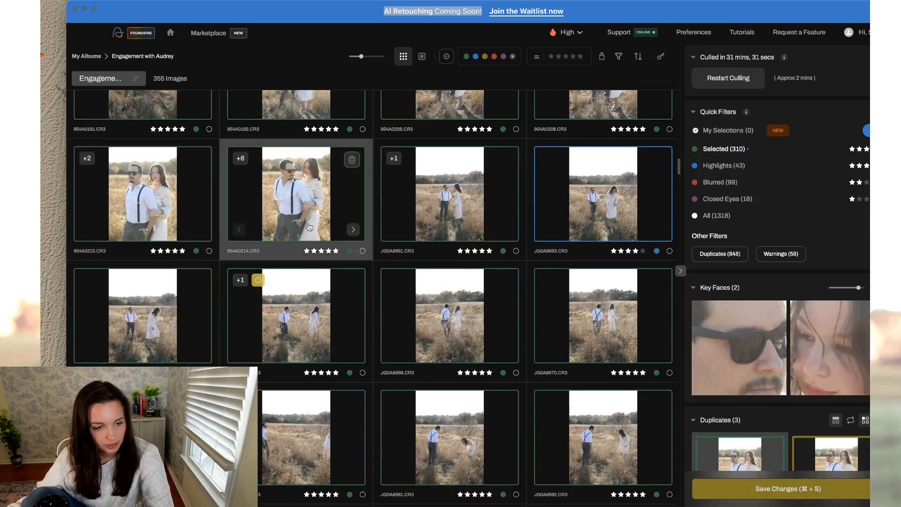
left_click(355, 232)
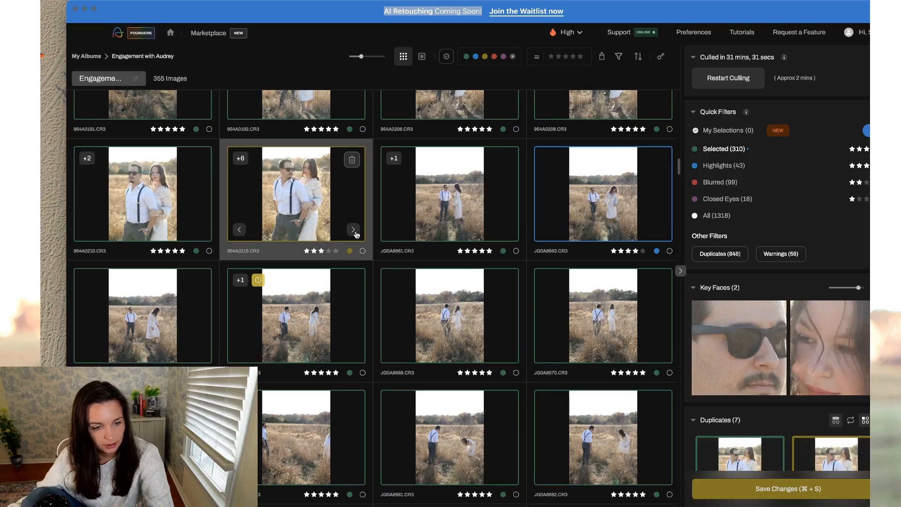
left_click(355, 231)
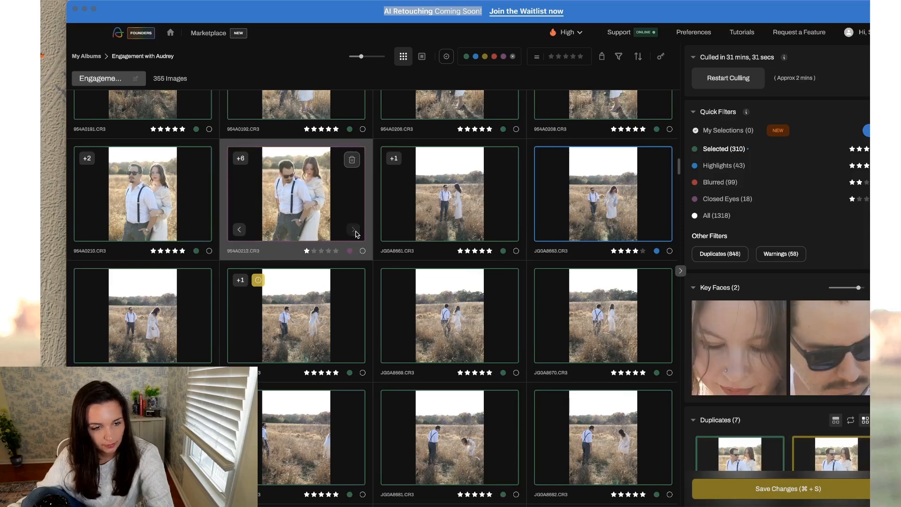
left_click(237, 229)
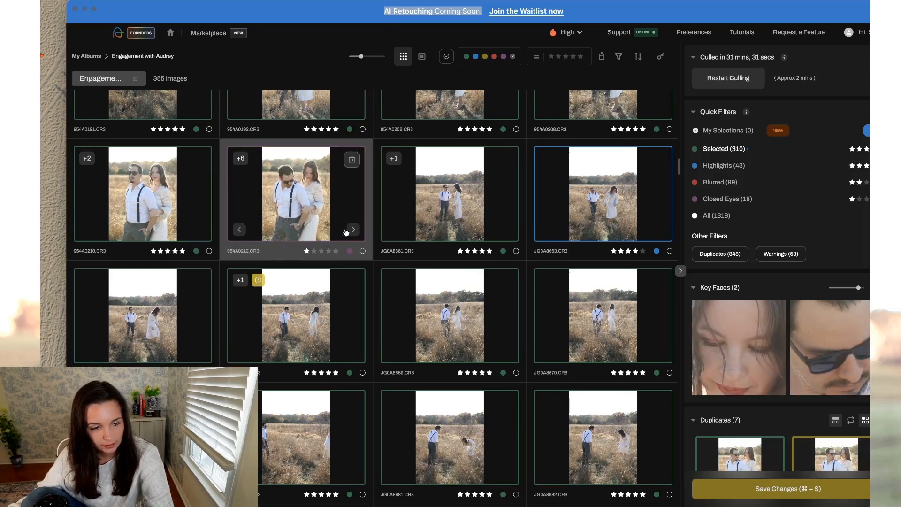
left_click(352, 230)
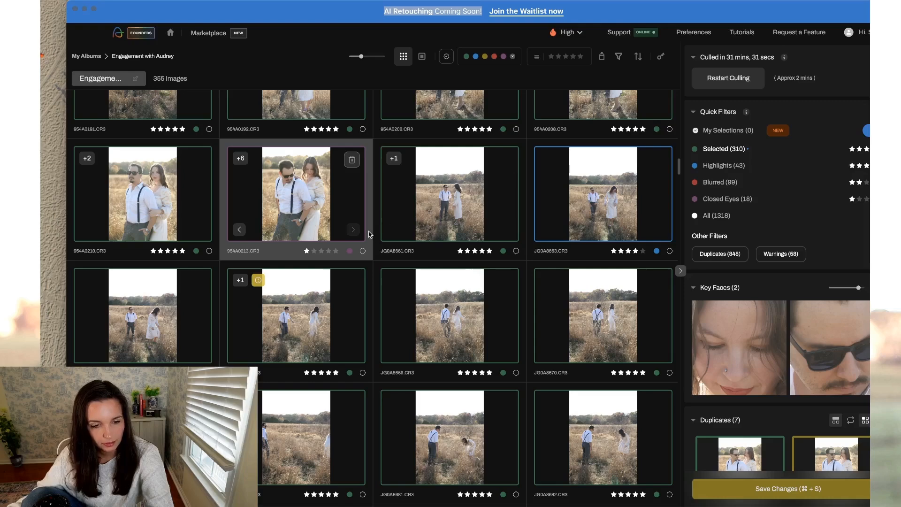
- Rate photos JG0A8661, JG0A8679 and JG0A8681 two stars
key("2")
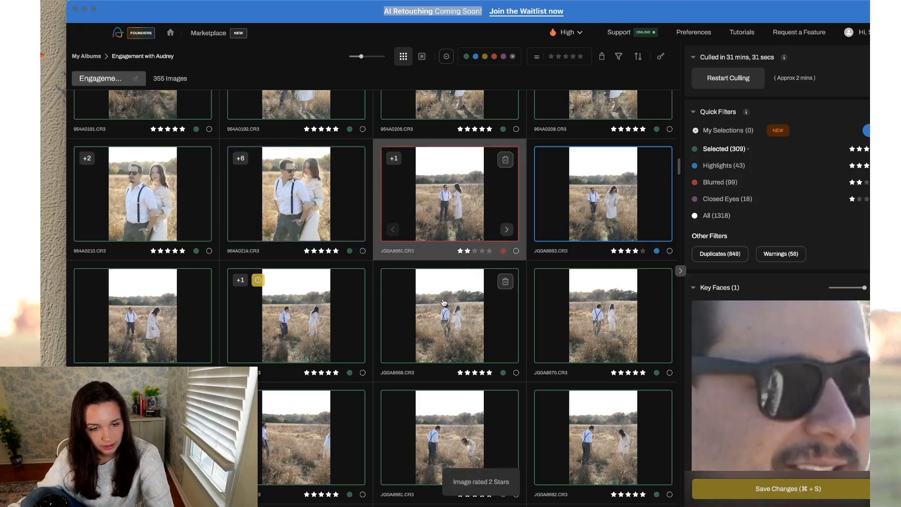
scroll(324, 248, "down", 3)
left_click(300, 336)
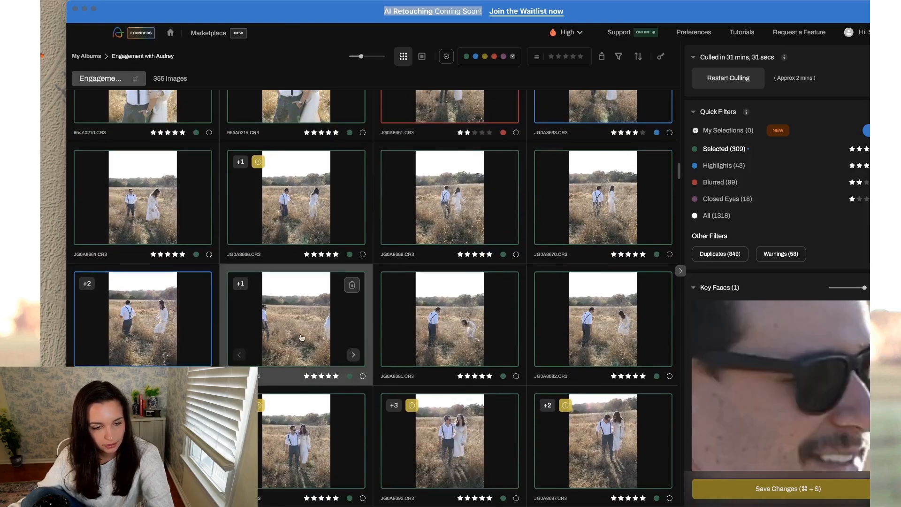
key("2")
left_click(463, 325)
key("2")
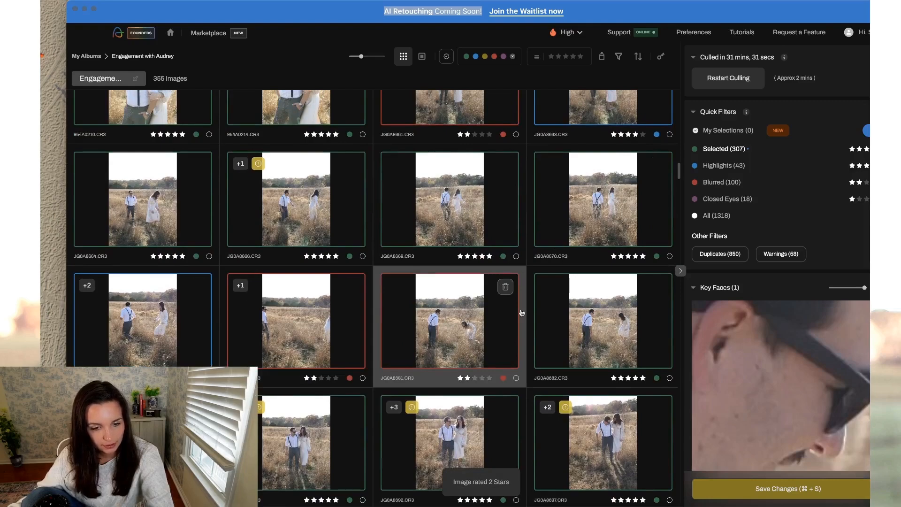
- Compare JG0A8682 with JG0A8666 and JG0A8669, giving JG0A8669 five stars and JG0A8682 two stars
left_click(575, 320)
left_click(323, 240)
left_click(450, 220)
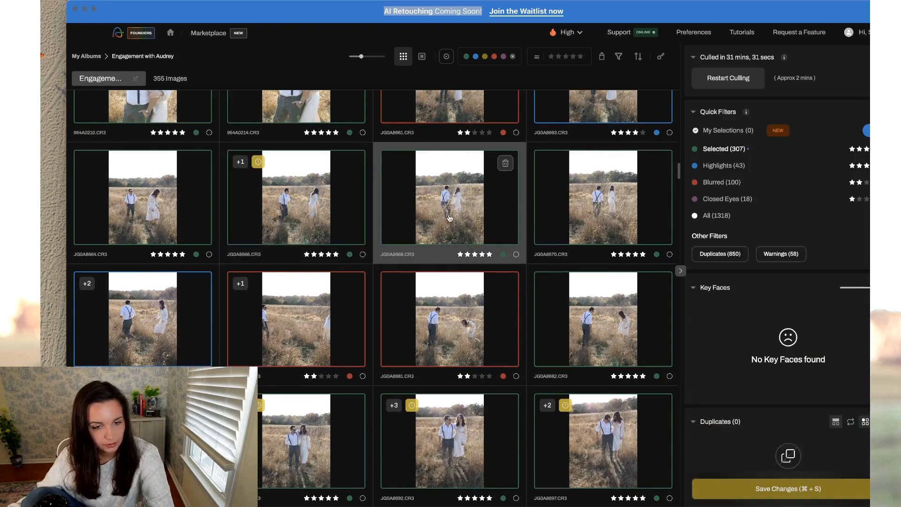
key("2")
scroll(447, 294, "down", 3)
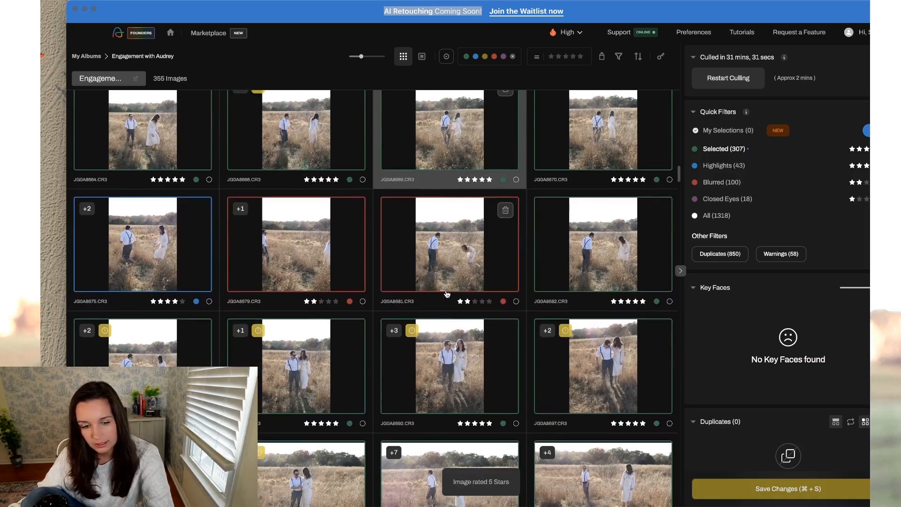
scroll(557, 208, "down", 1)
left_click(589, 227)
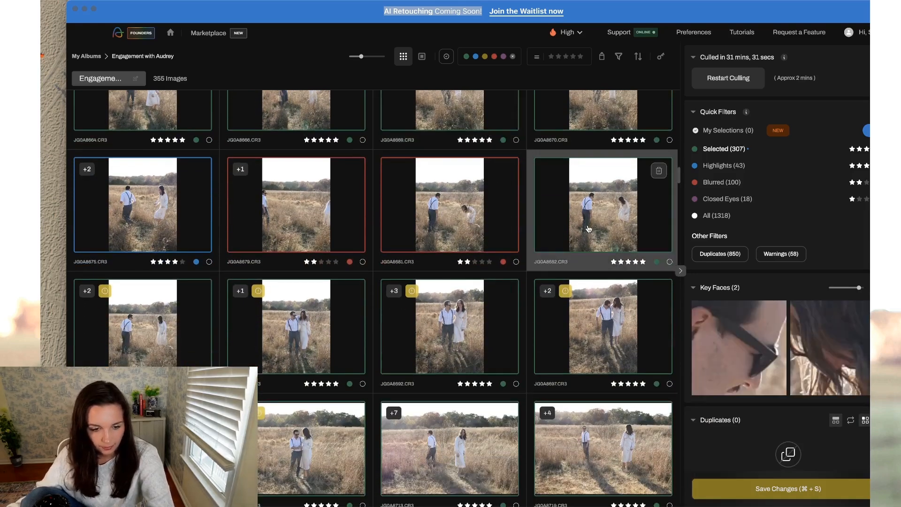
key("2")
- Check JG0A8692 and JG0A8689, and rate photos JG0A8683 and JG0A8713 two stars
left_click(445, 348)
left_click(316, 346)
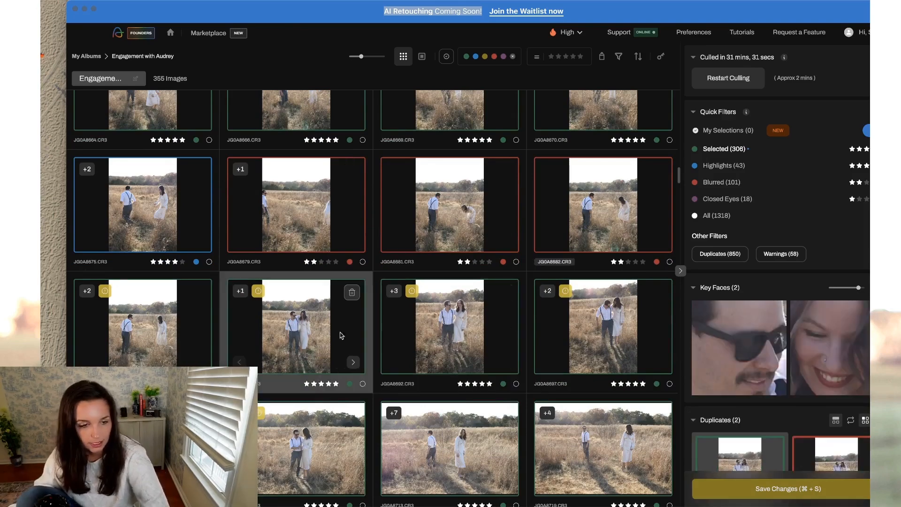
left_click(134, 342)
key("2")
scroll(441, 347, "down", 3)
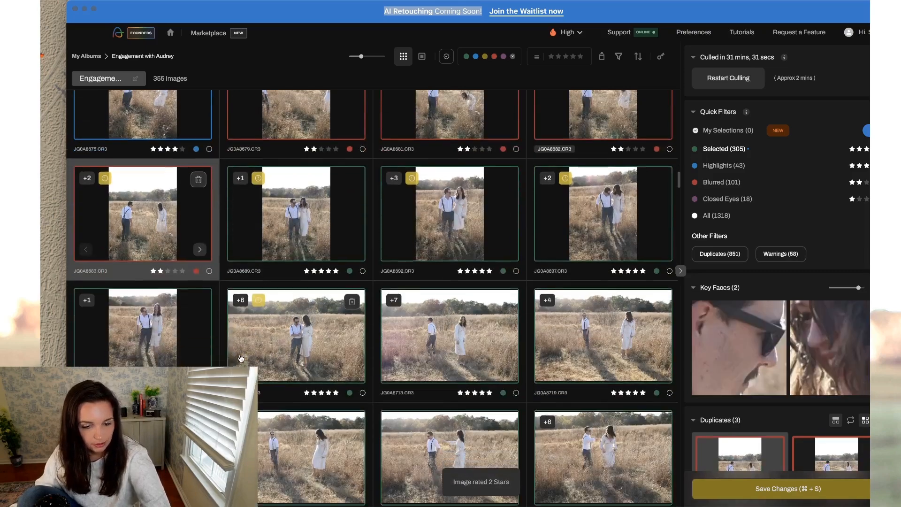
left_click(441, 347)
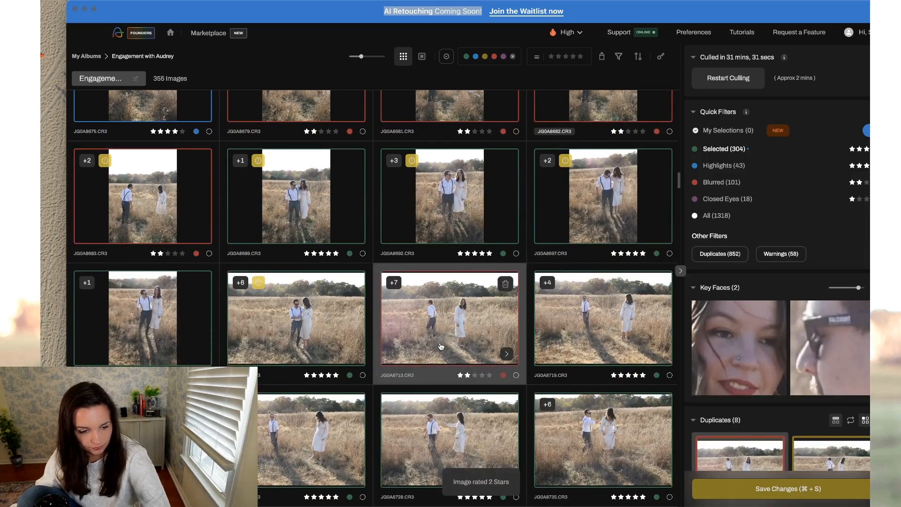
key("2")
- Check photo JG0A8719 and rate photo JG0A8747 two stars
scroll(461, 418, "down", 3)
left_click(577, 260)
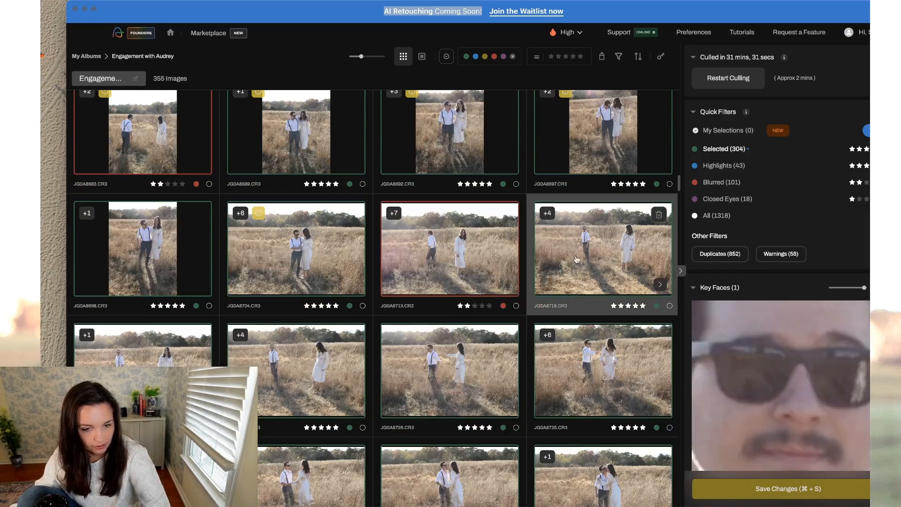
scroll(461, 348, "down", 3)
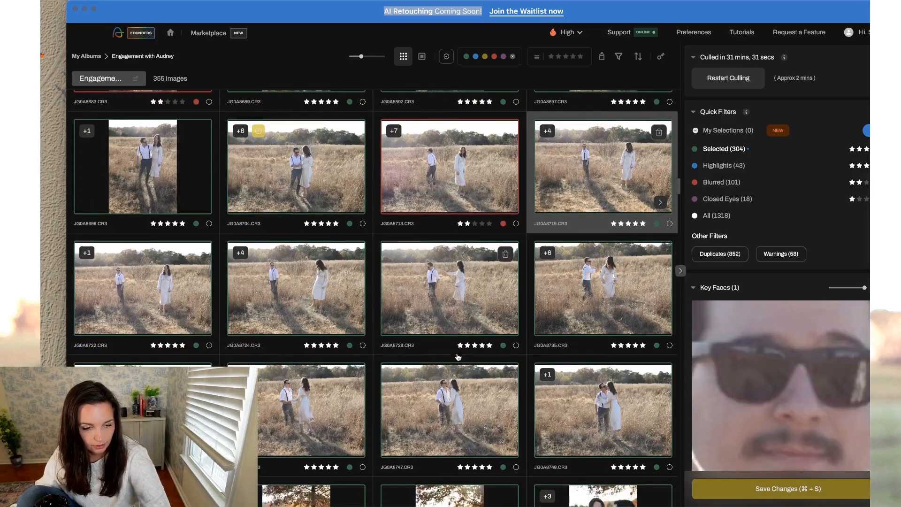
left_click(426, 415)
key("2")
- Inspect JG0A8728, the duplicates of JG0A8735 and an enlarged view of JG0A8749, and return to the album grid
left_click(434, 313)
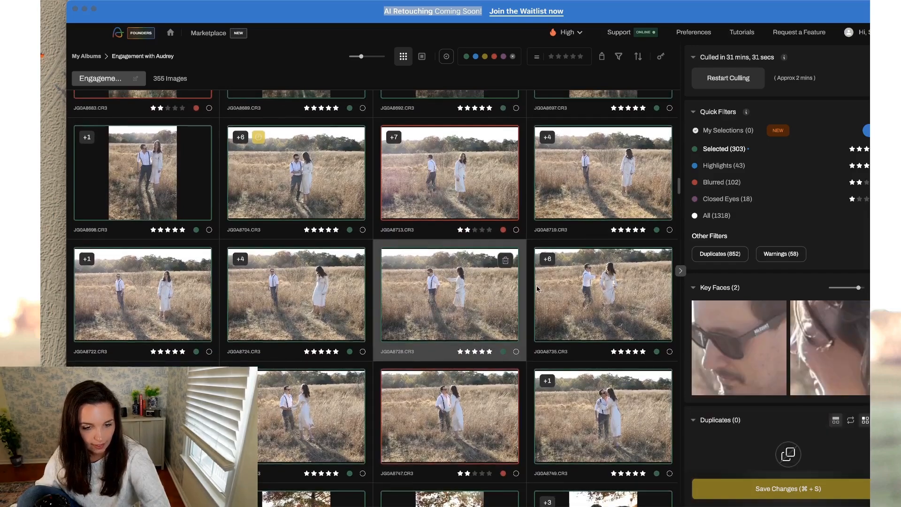
left_click(625, 316)
left_click(661, 332)
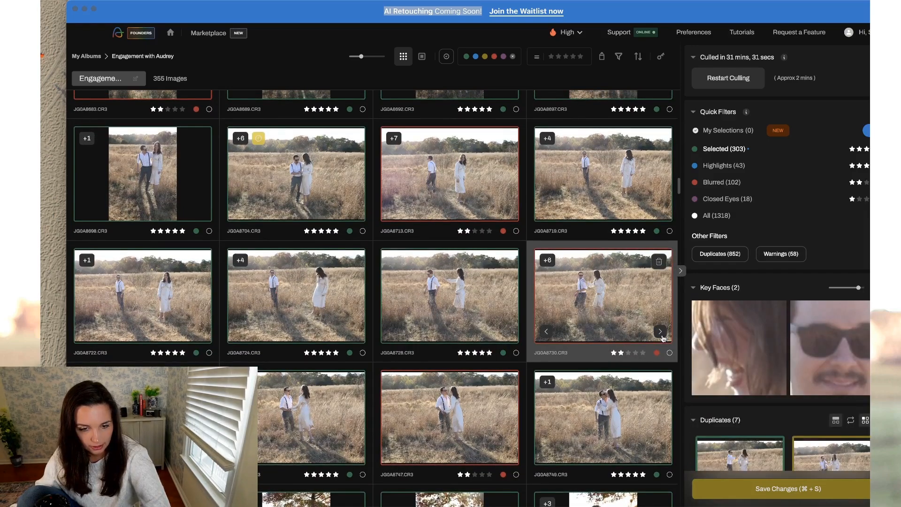
left_click(547, 331)
double_click(483, 194)
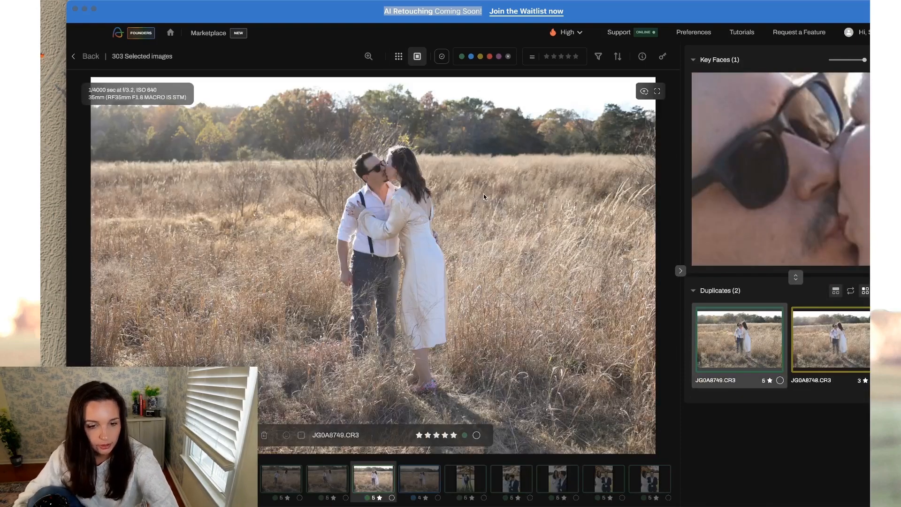
left_click(91, 56)
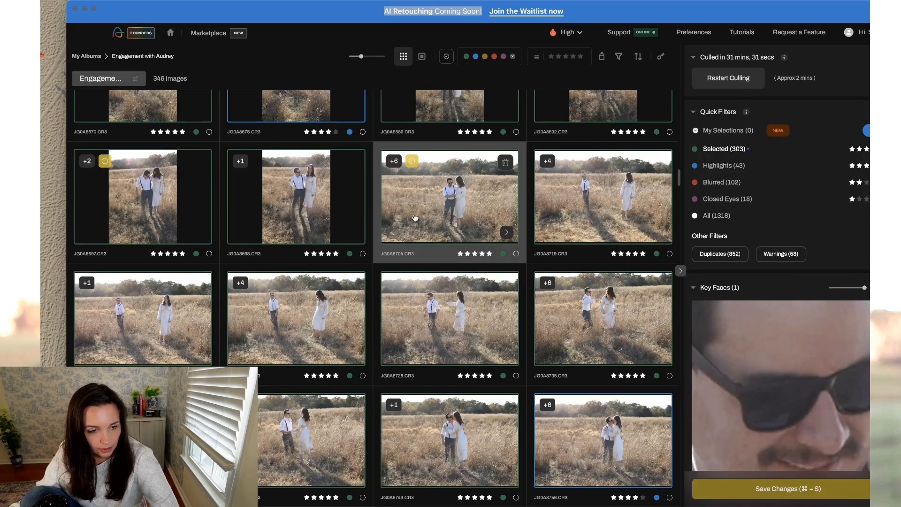
- Compare the duplicates of JG0A8719 in the enlarged view, rate JG0A8720 five stars and JG0A8719 two stars, and return to the album grid
double_click(463, 214)
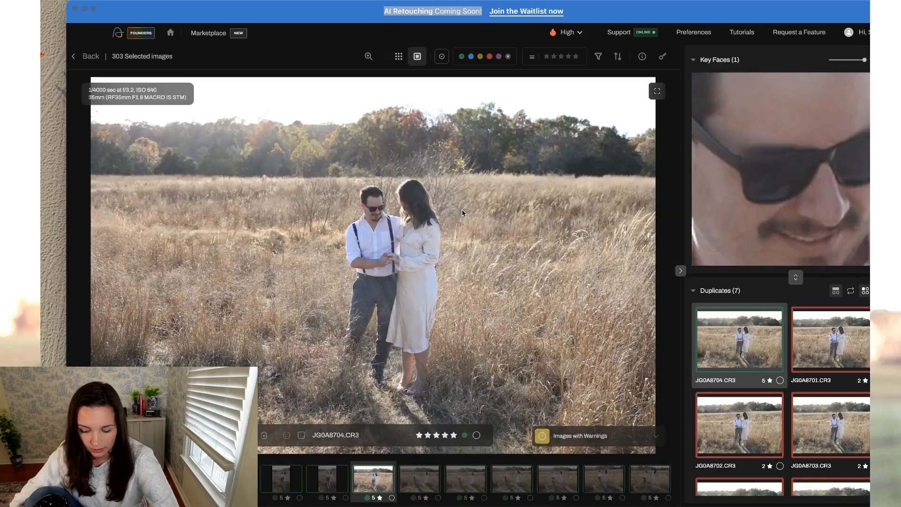
key("Up")
key("Right")
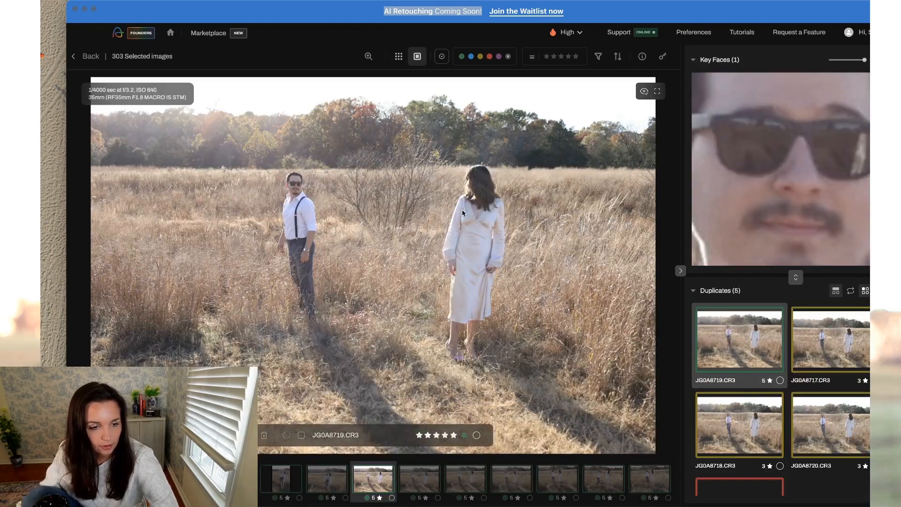
key("Down")
key("Down")
key("Down")
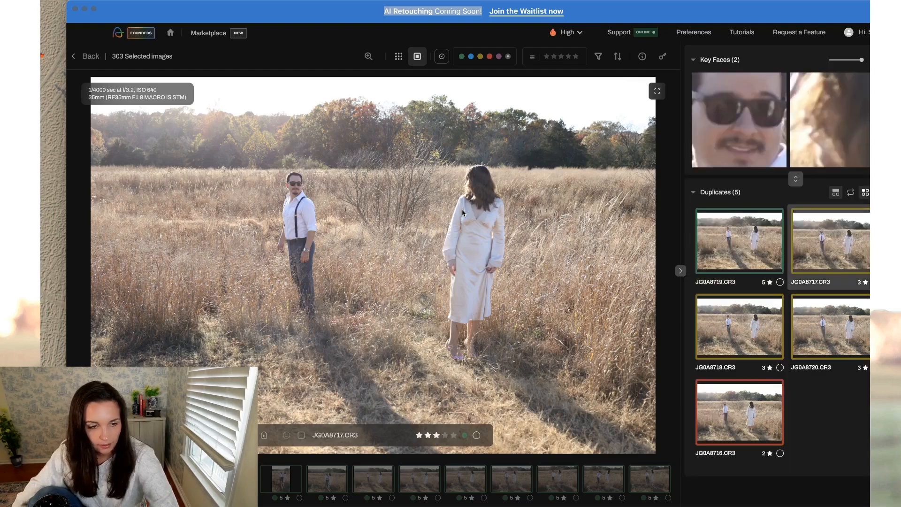
key("2")
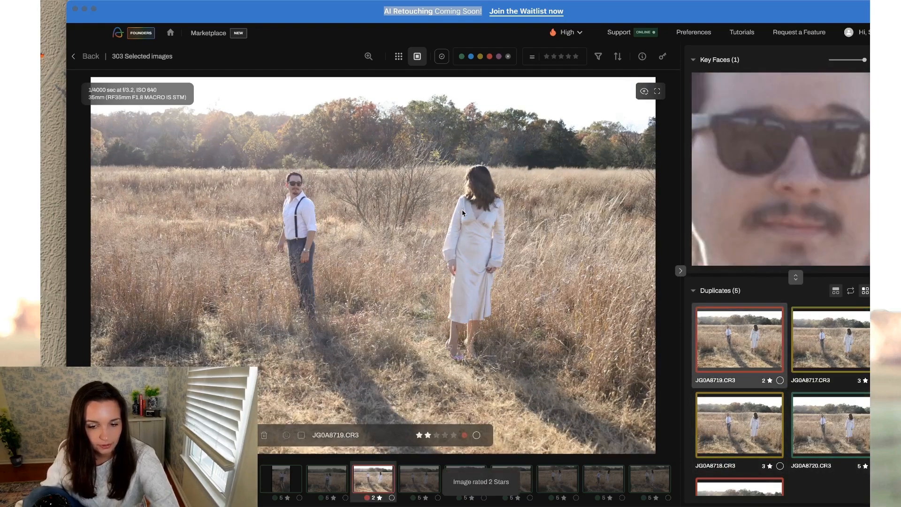
left_click(80, 57)
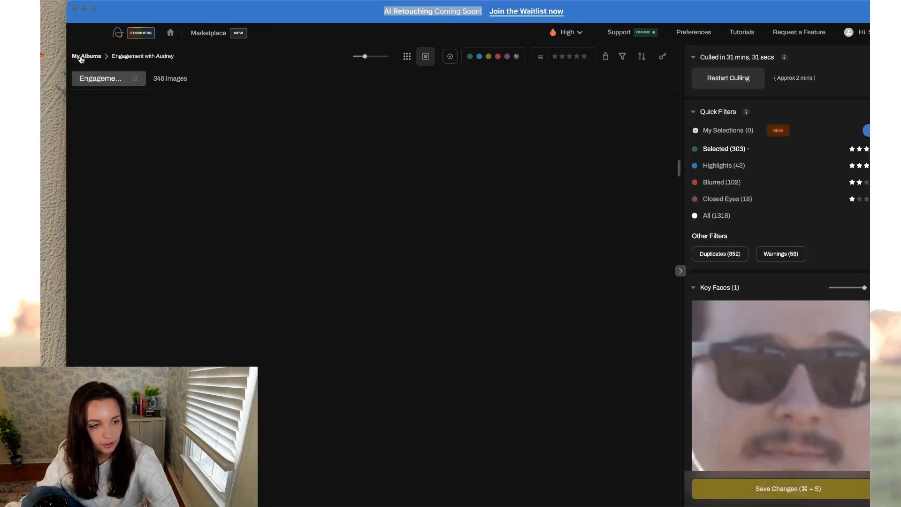
scroll(431, 237, "down", 5)
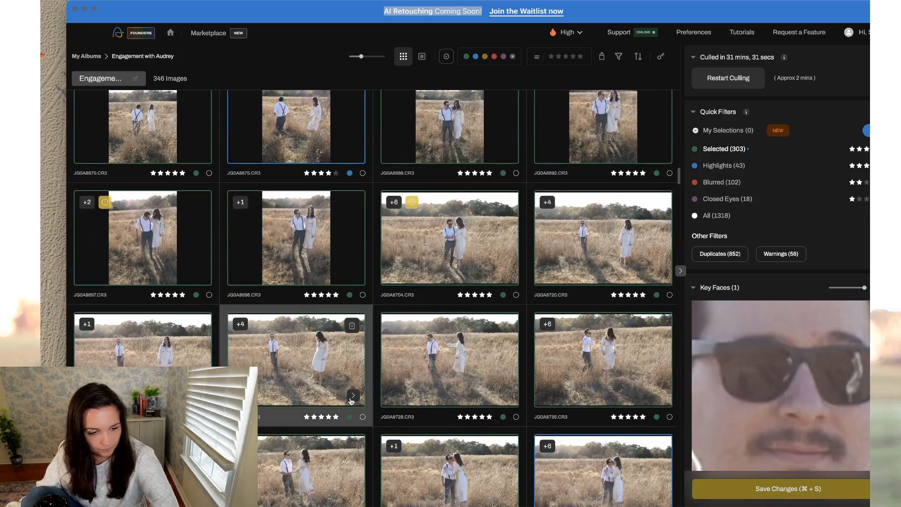
- Rate a duplicate of JG0A8724 two stars, duplicate JG0A8731 five stars and photo JG0A8728 two stars
key("2")
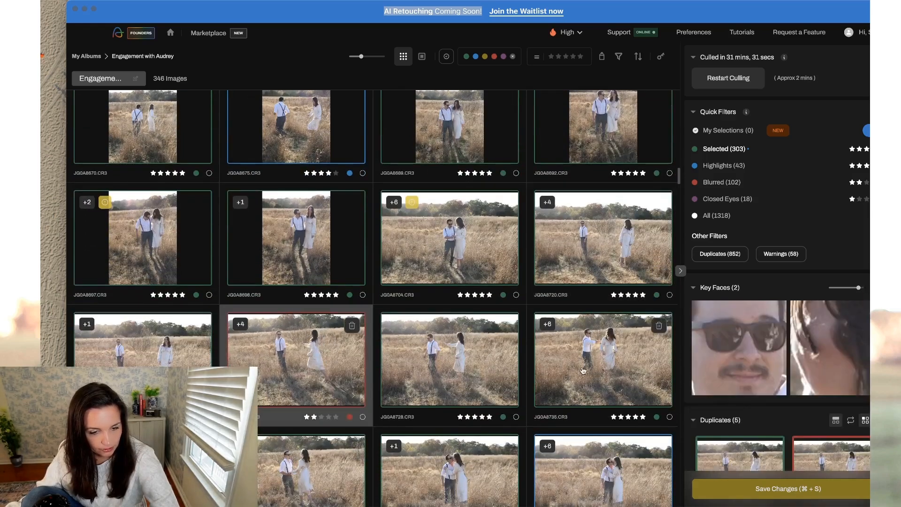
left_click(584, 371)
left_click(662, 397)
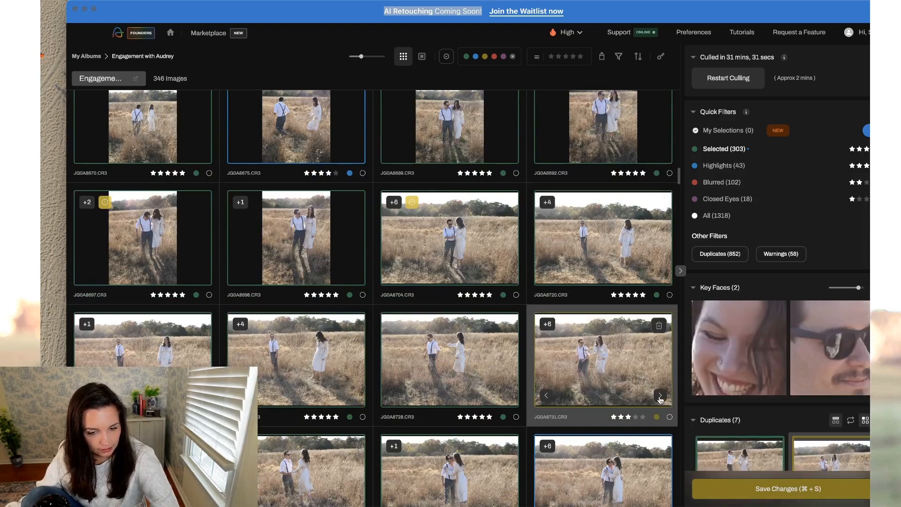
key("5")
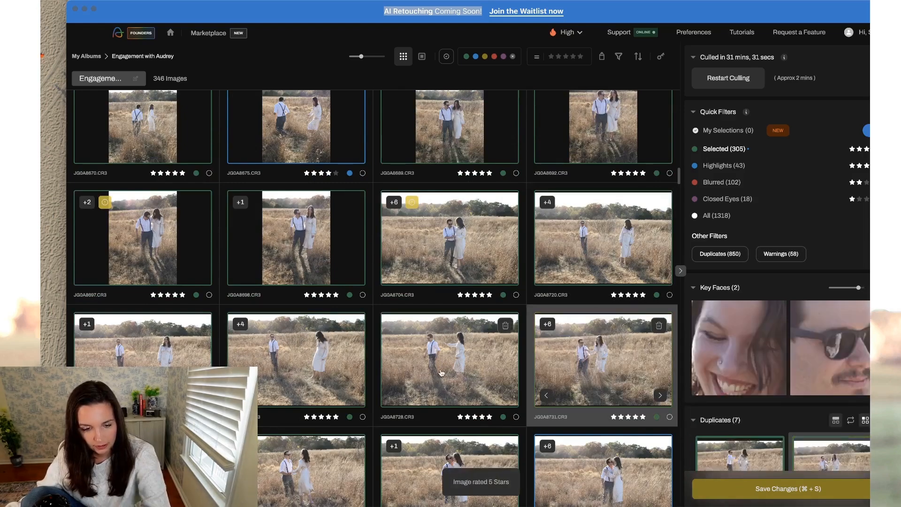
left_click(441, 373)
key("2")
- Rate photo JG0A8738 two stars, and check JG0A8746, the duplicates of JG0A8756 and photo JG0A8749
scroll(441, 373, "down", 3)
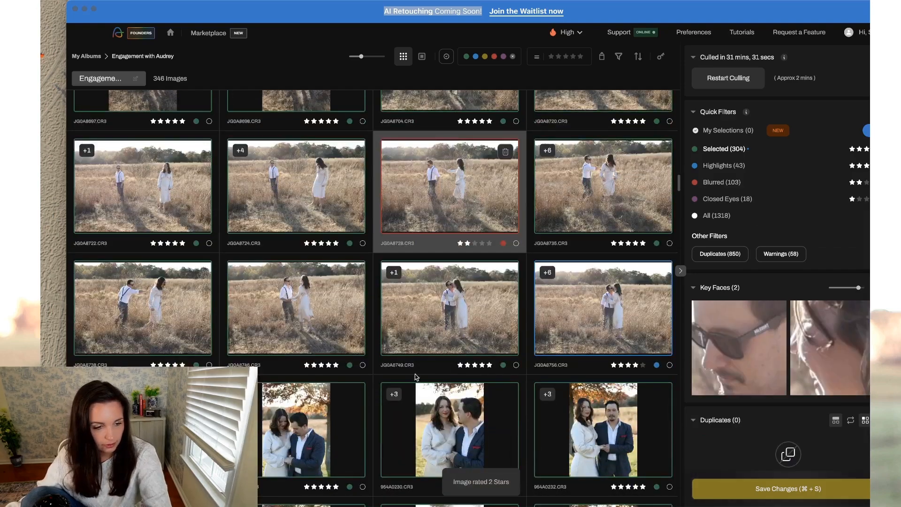
left_click(132, 319)
key("2")
left_click(265, 314)
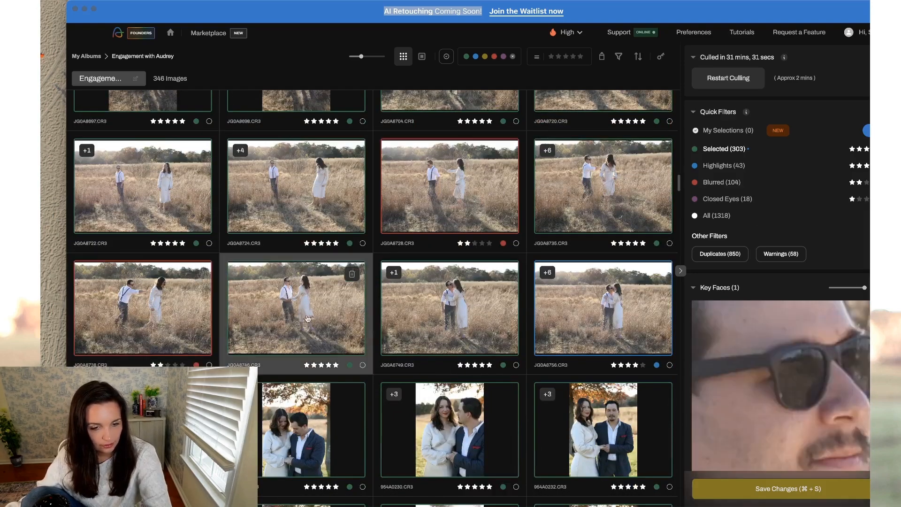
left_click(661, 345)
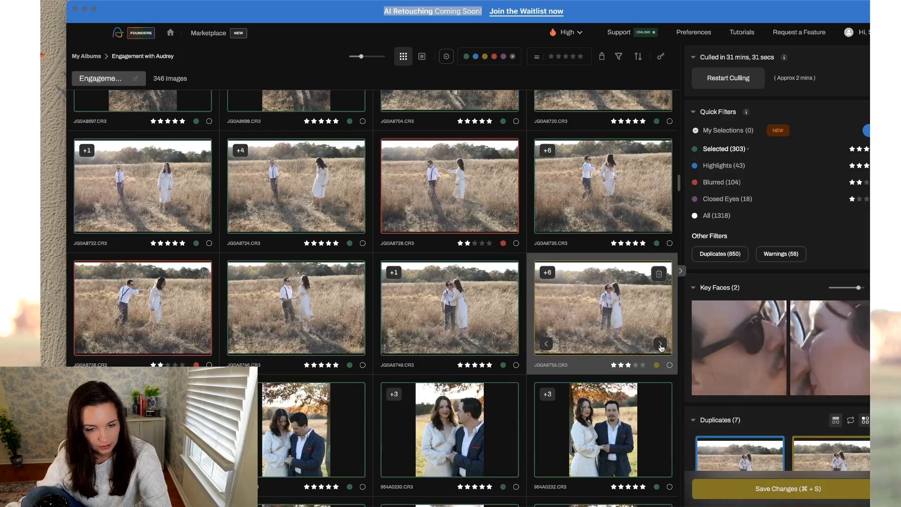
left_click(662, 346)
left_click(454, 346)
- Rate photo 954A0227 two stars
scroll(451, 347, "down", 2)
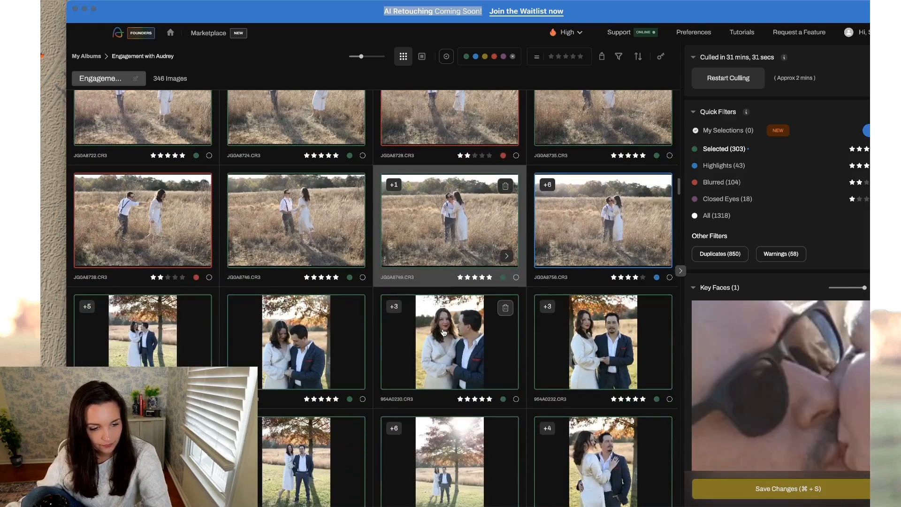
left_click(318, 347)
key("2")
- Look through the duplicates of 954A0222, inspect an enlarged view of 954A0232, and return to the album grid
scroll(318, 347, "down", 3)
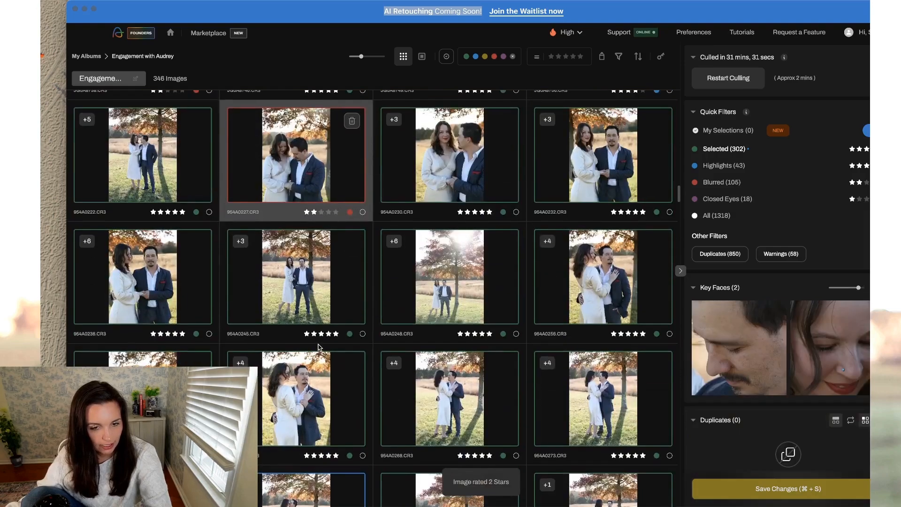
left_click(159, 183)
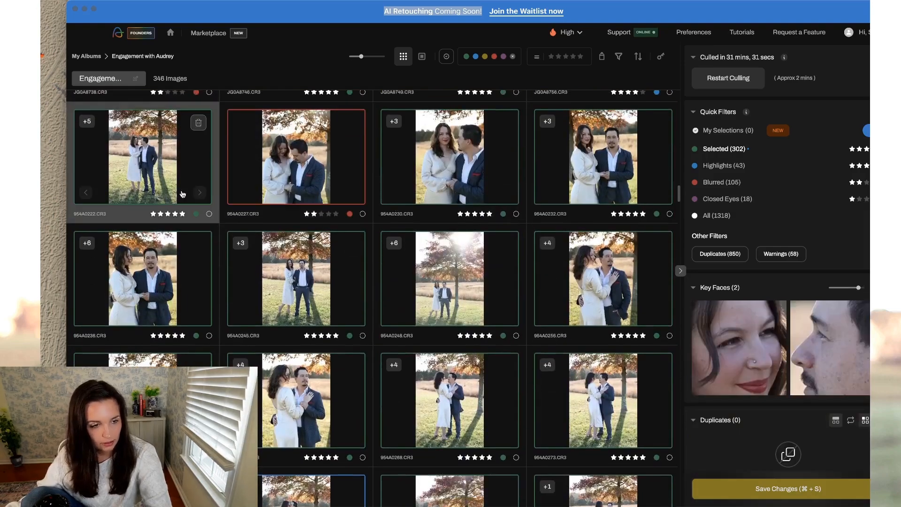
left_click(201, 196)
left_click(201, 196)
left_click(200, 195)
left_click(201, 195)
left_click(201, 196)
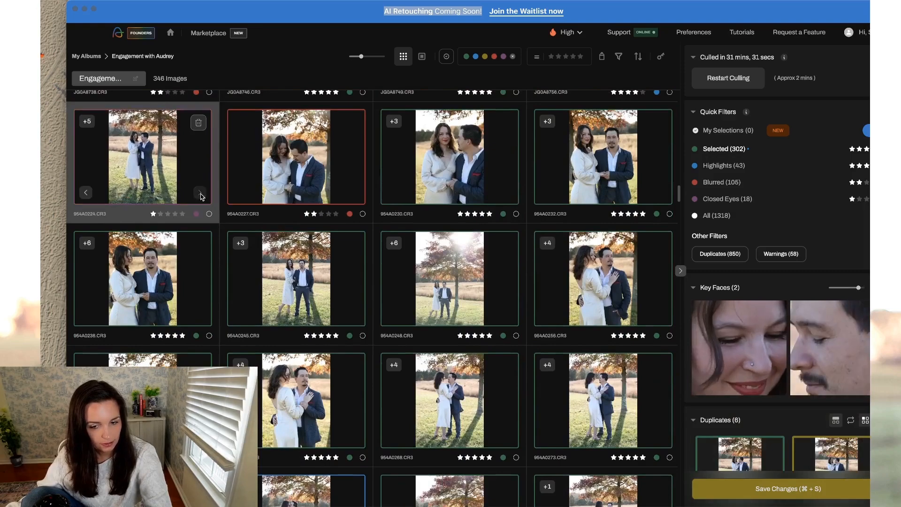
left_click(249, 166)
left_click(586, 170)
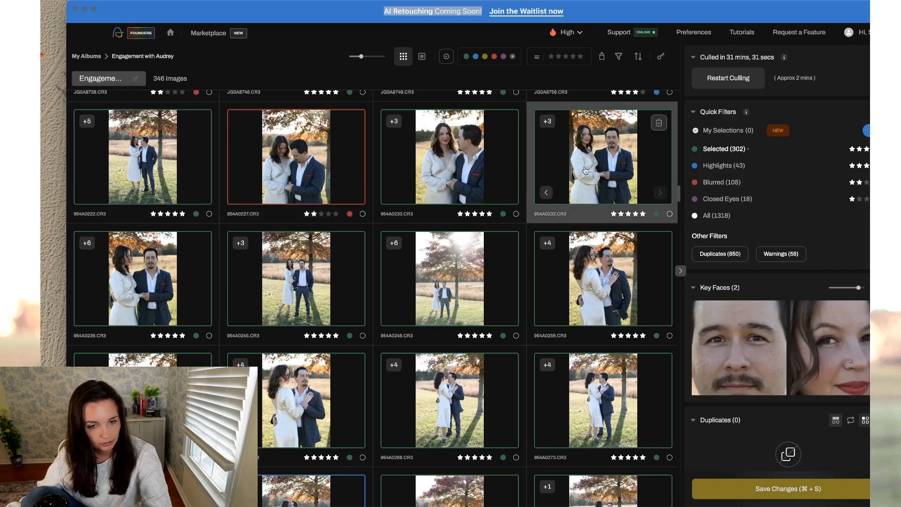
double_click(668, 198)
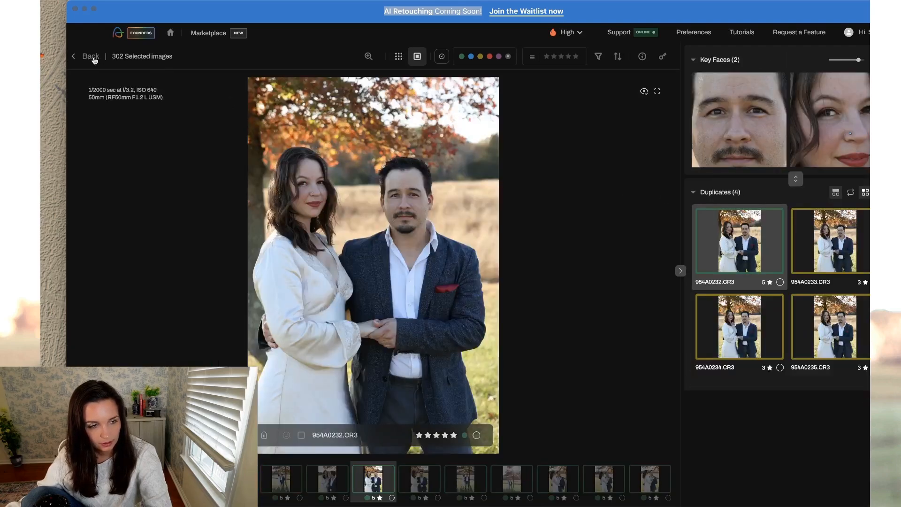
left_click(91, 56)
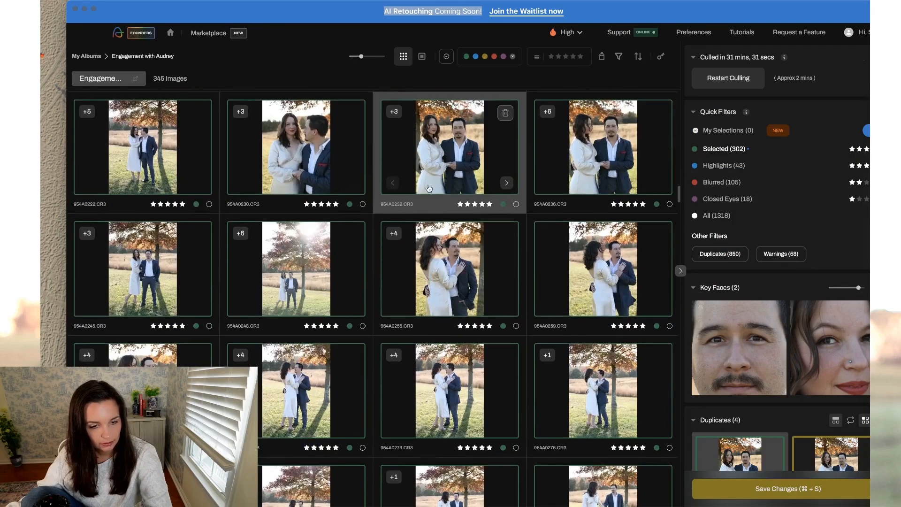
- Rate photo 954A0259 two stars, label 954A0256 blue as a highlight and rate one of its duplicates five stars
left_click(624, 280)
key("2")
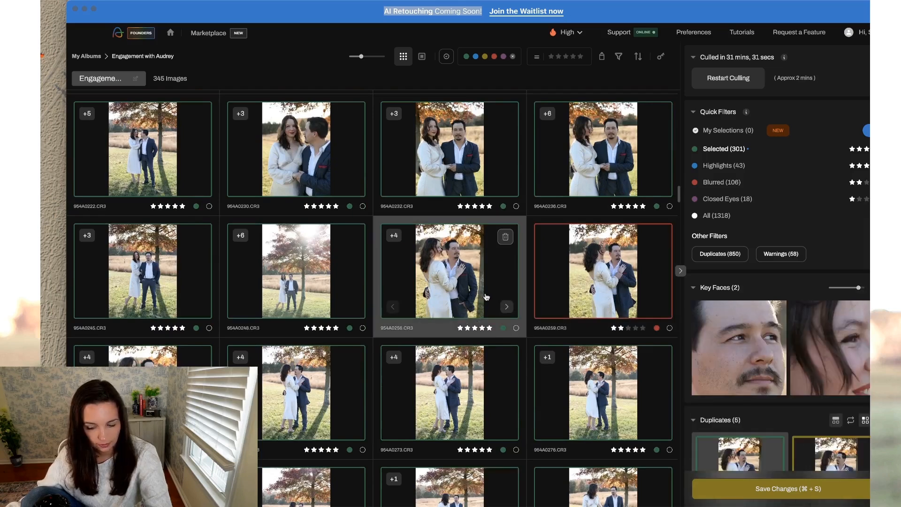
key("9")
left_click(507, 307)
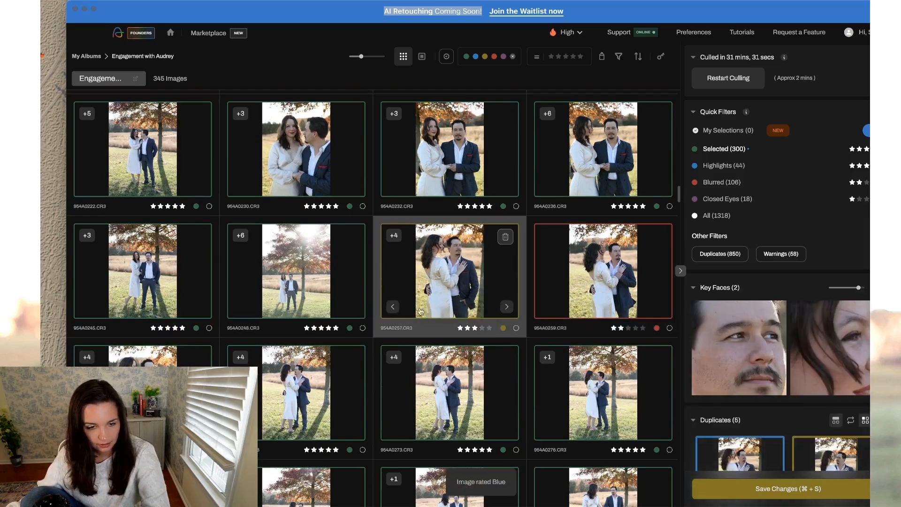
left_click(393, 308)
key("5")
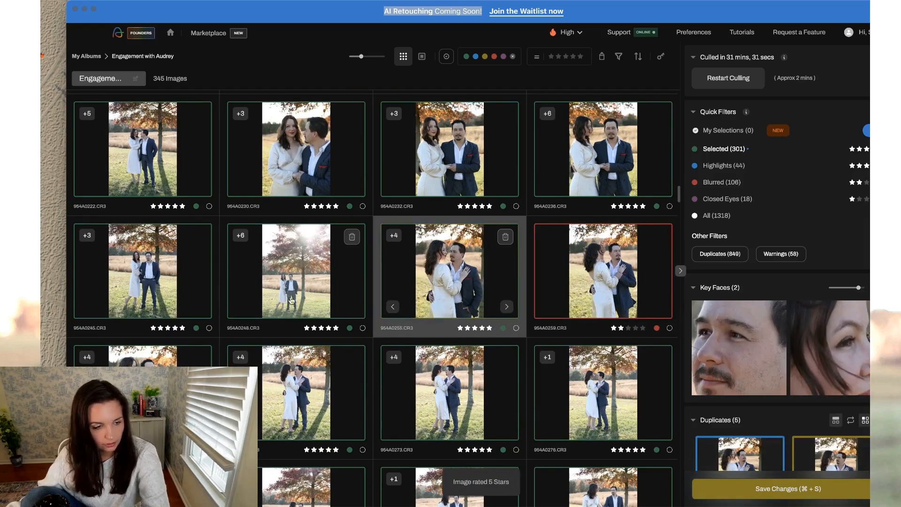
- Browse the duplicates of 954A0248 and rate duplicate 954A0251 five stars
left_click(291, 300)
left_click(353, 306)
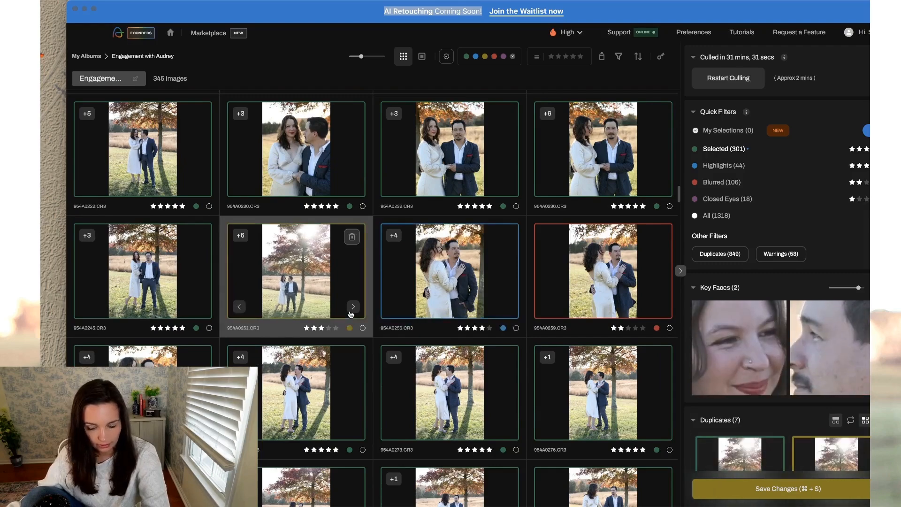
key("5")
- Rate photos 954A0284 and 954A0285 two stars
scroll(173, 292, "down", 2)
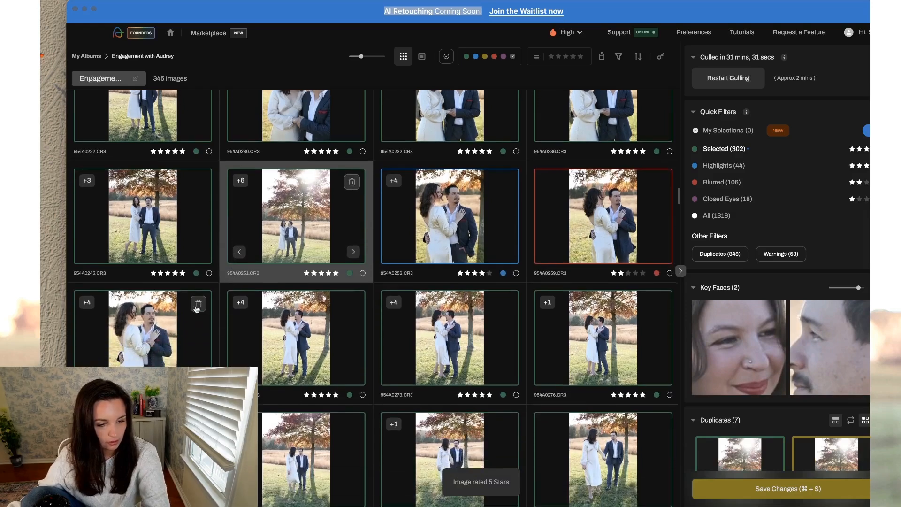
scroll(518, 347, "down", 5)
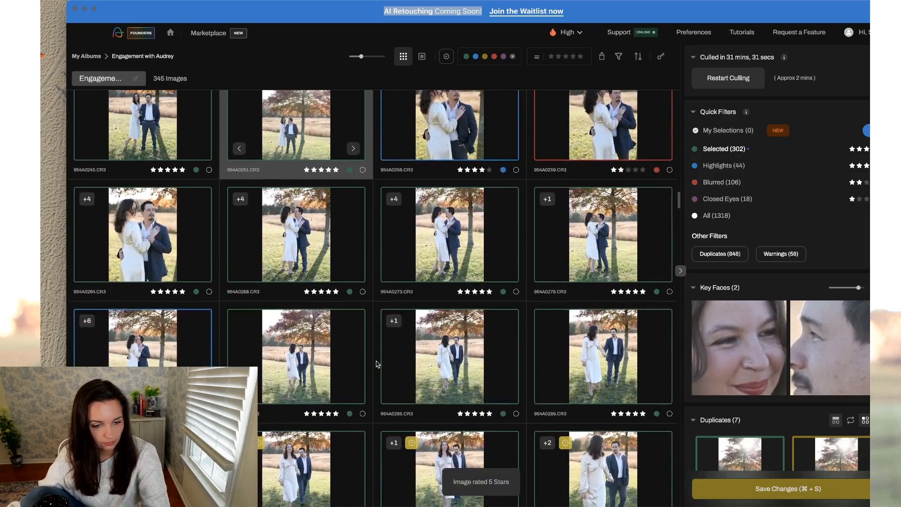
left_click(376, 349)
left_click(362, 349)
key("2")
left_click(397, 346)
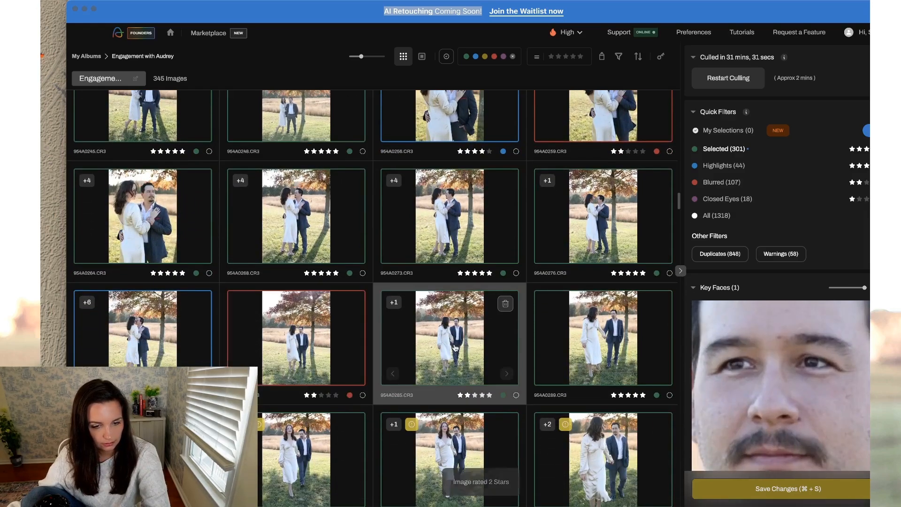
key("2")
- Rate the dark accidental shot 954A0322 two stars
scroll(477, 346, "down", 3)
scroll(476, 346, "down", 7)
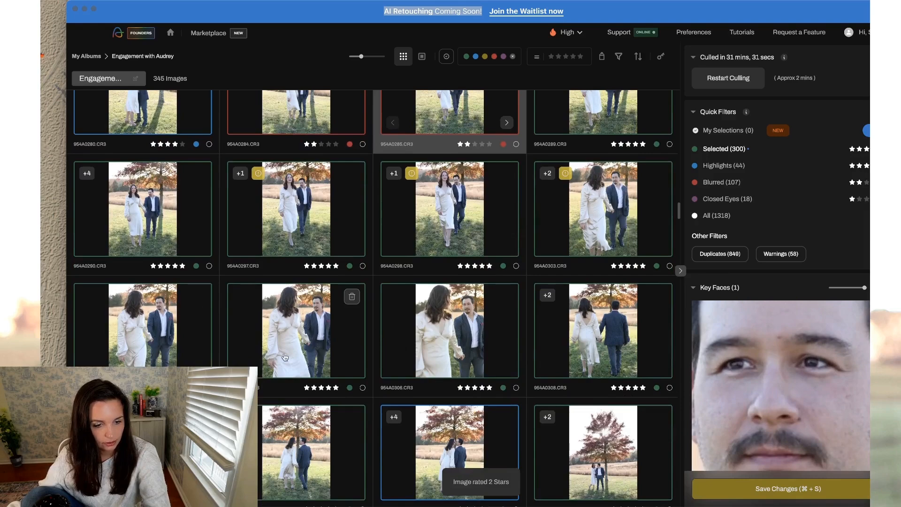
scroll(518, 343, "down", 12)
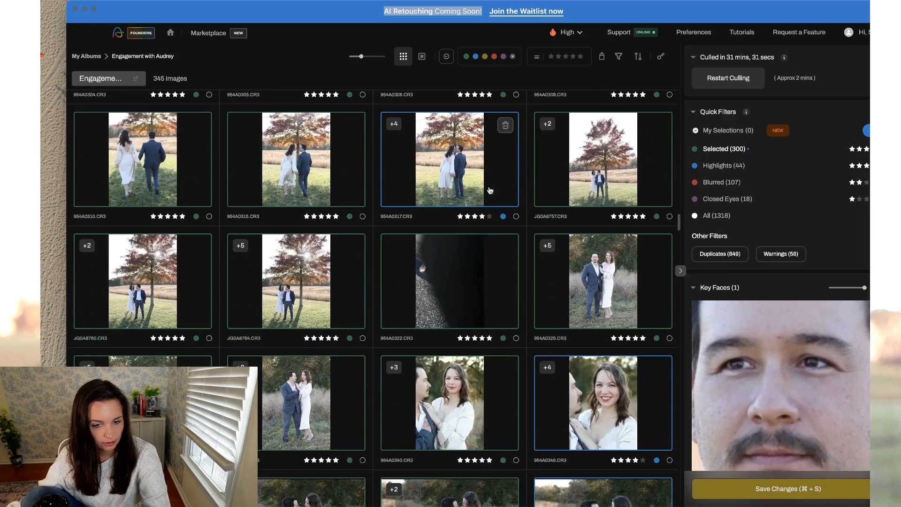
left_click(450, 293)
key("2")
- Compare JG0A8764 with JG0A8760 and rate JG0A8764 two stars
left_click(282, 293)
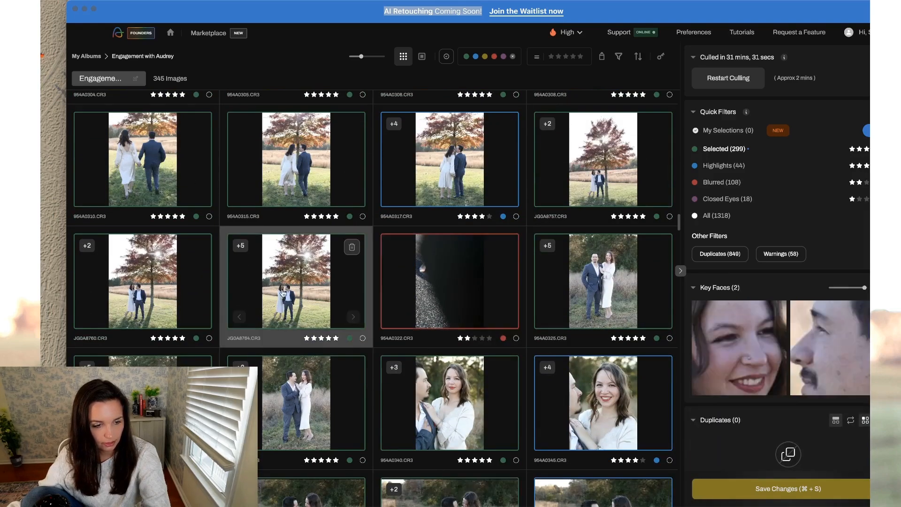
left_click(155, 280)
left_click(297, 299)
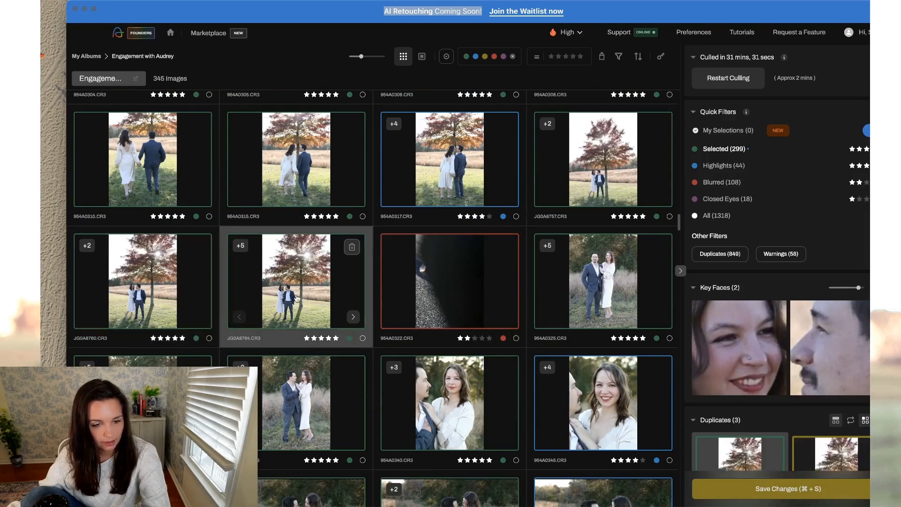
key("2")
- Rate a duplicate of 954A0325 five stars, and look through its other duplicates and those of 954A0333
left_click(659, 319)
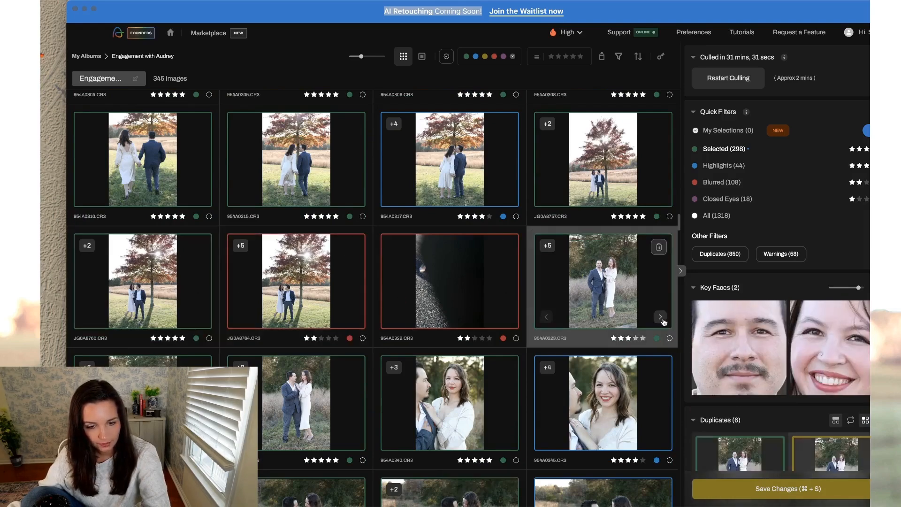
left_click(509, 292)
left_click(568, 302)
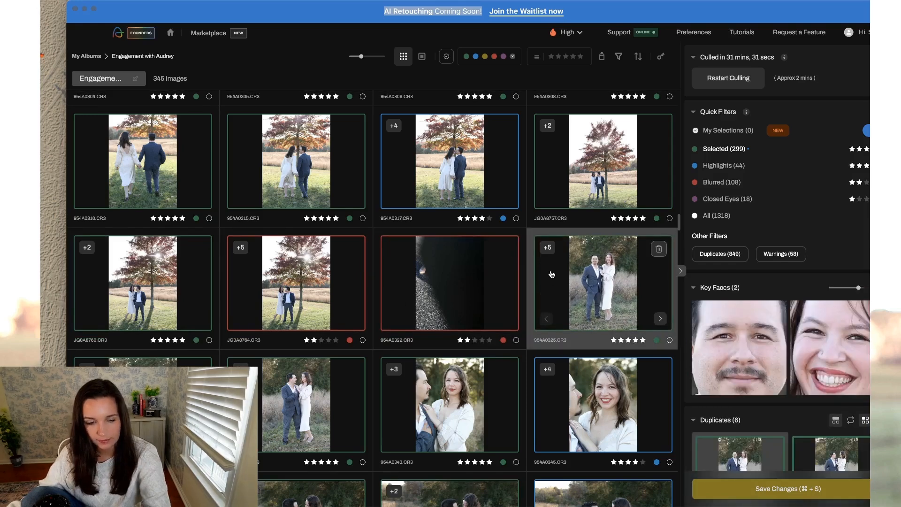
left_click(661, 318)
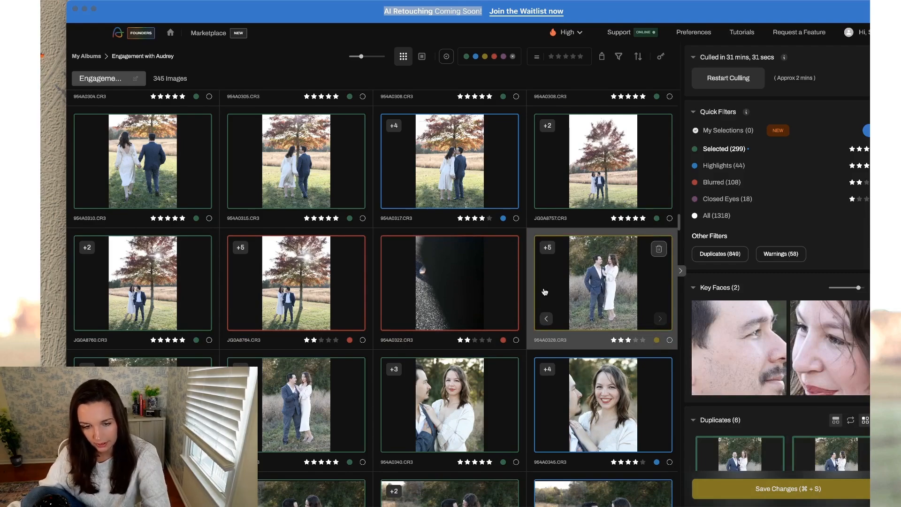
left_click(470, 295)
scroll(469, 295, "down", 4)
left_click(200, 250)
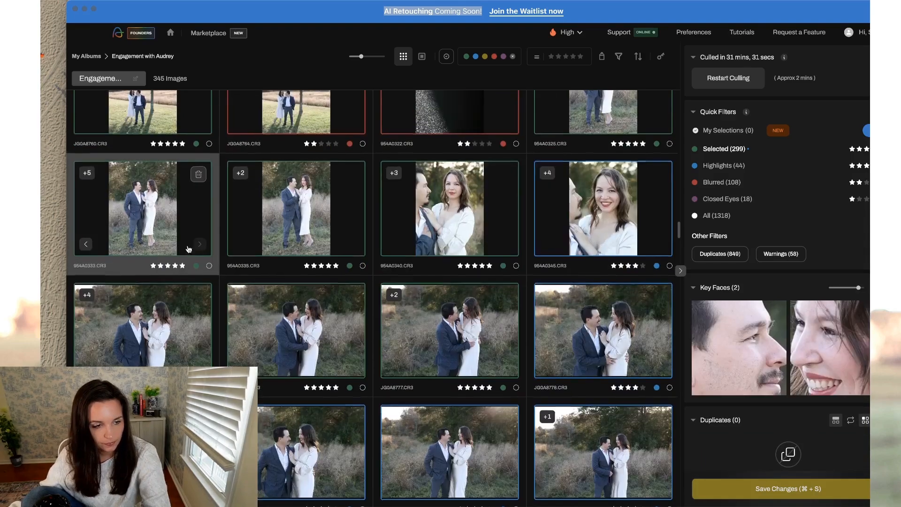
left_click(201, 250)
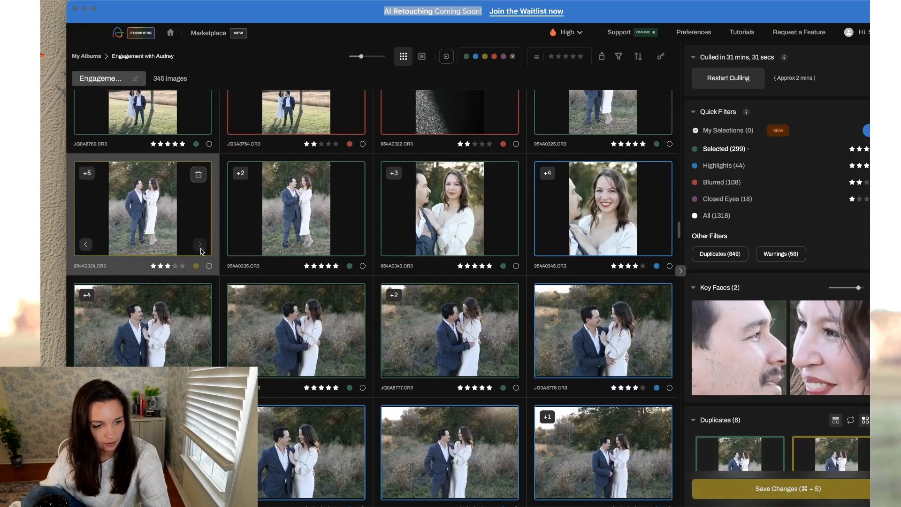
left_click(270, 224)
- Check photos JG0A8772 and JG0A8774, and rate photo JG0A8777 two stars
scroll(319, 260, "down", 2)
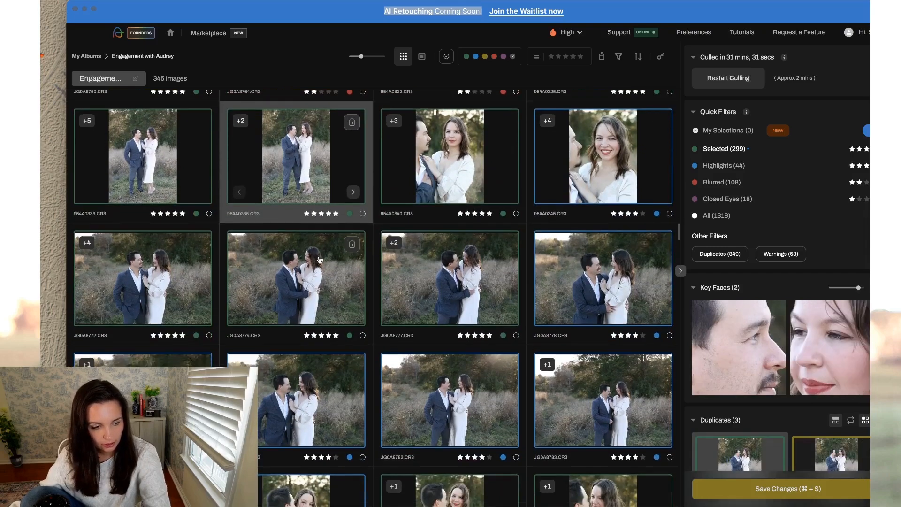
scroll(319, 260, "down", 3)
left_click(159, 198)
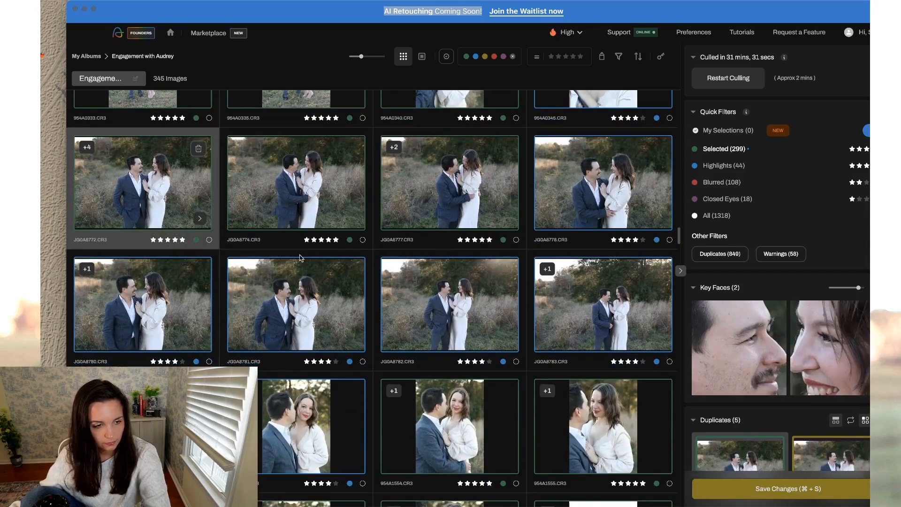
key("Right")
key("Right")
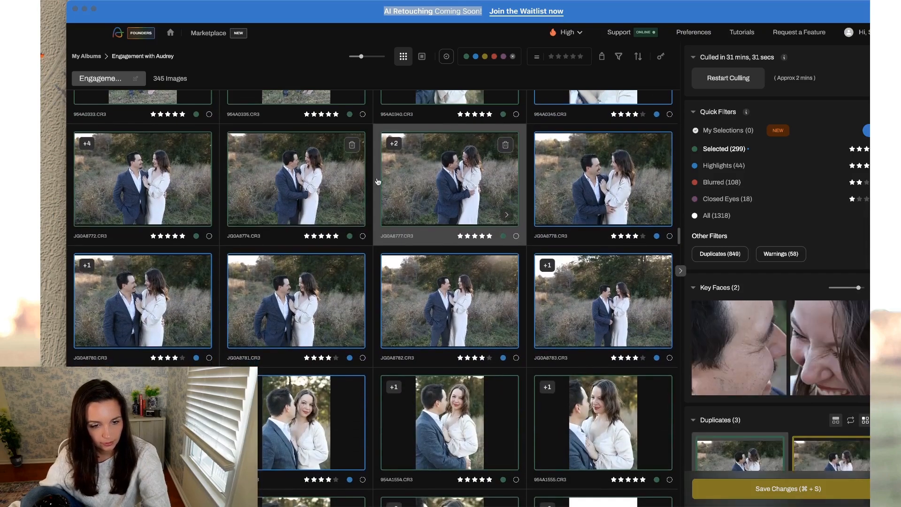
scroll(443, 184, "down", 1)
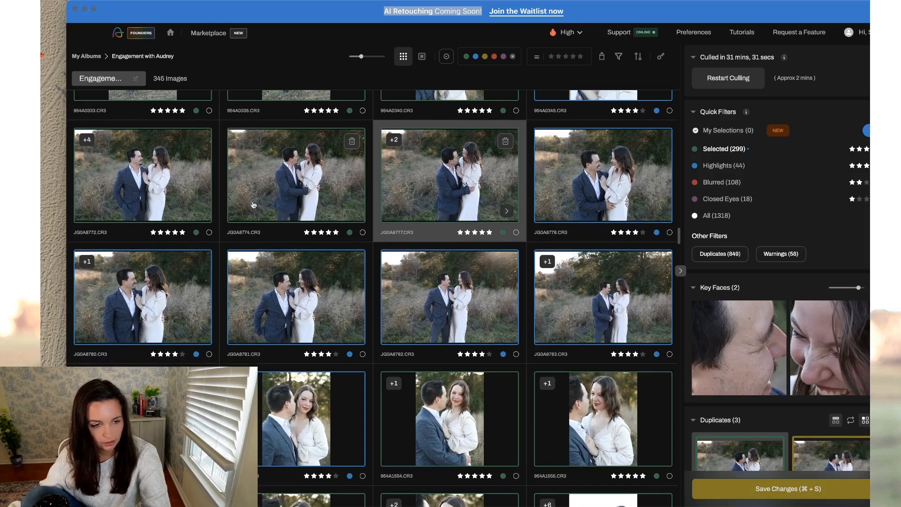
scroll(442, 185, "down", 1)
key("2")
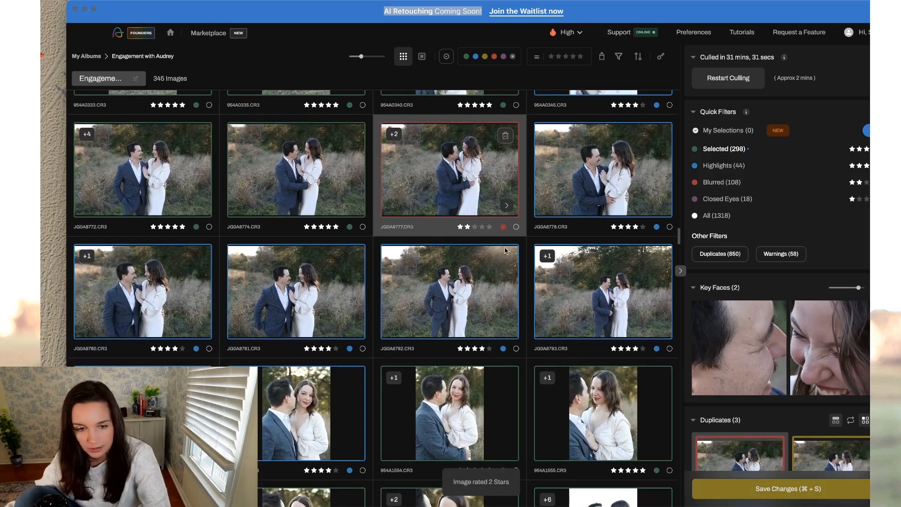
- Rate photo JG0A8783 two stars and check photo JG0A8780
left_click(559, 310)
key("2")
left_click(146, 301)
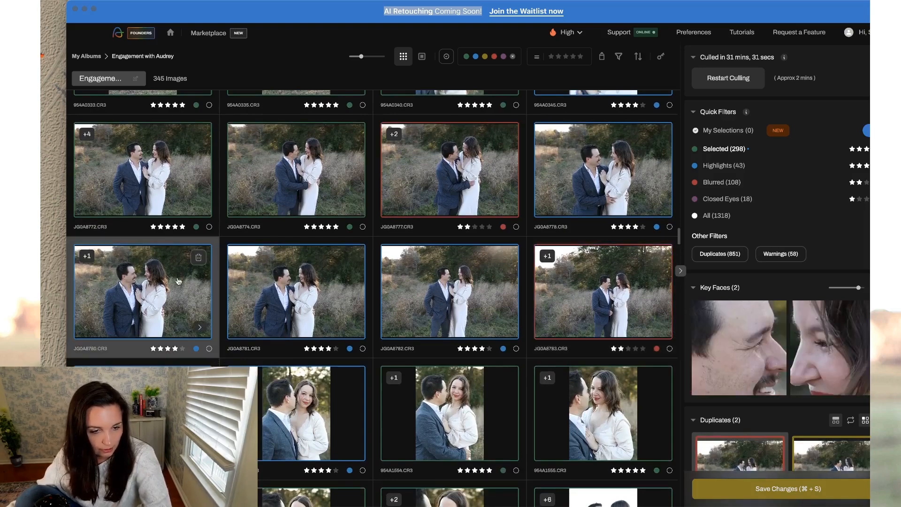
- Rate photos JG0A8780 and 954A1572 two stars
key("2")
scroll(291, 282, "down", 5)
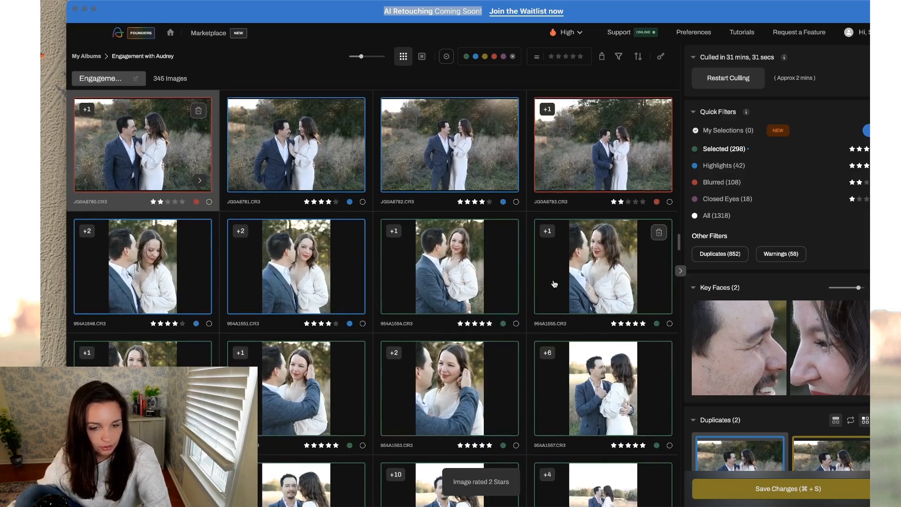
scroll(587, 235, "down", 6)
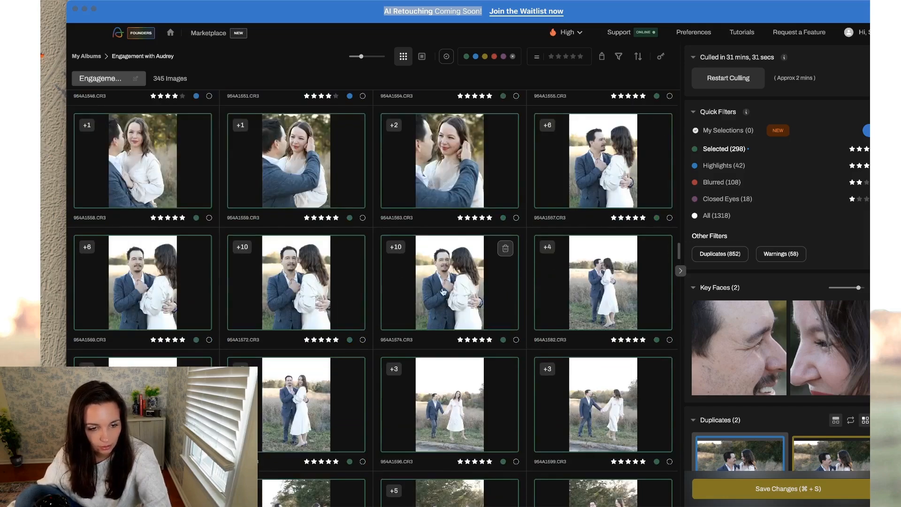
left_click(291, 295)
key("2")
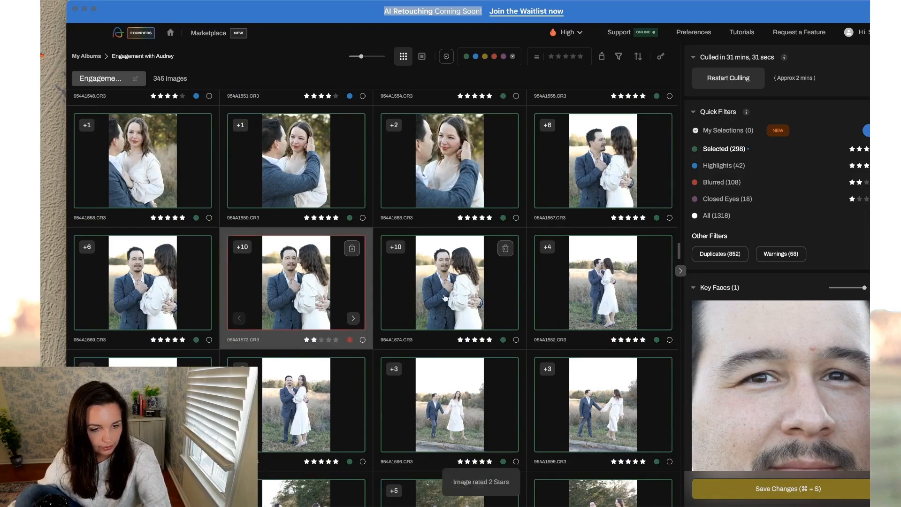
- Keep photo 954A1574 at five stars and rate photo 954A1569 two stars
left_click(438, 303)
key("2")
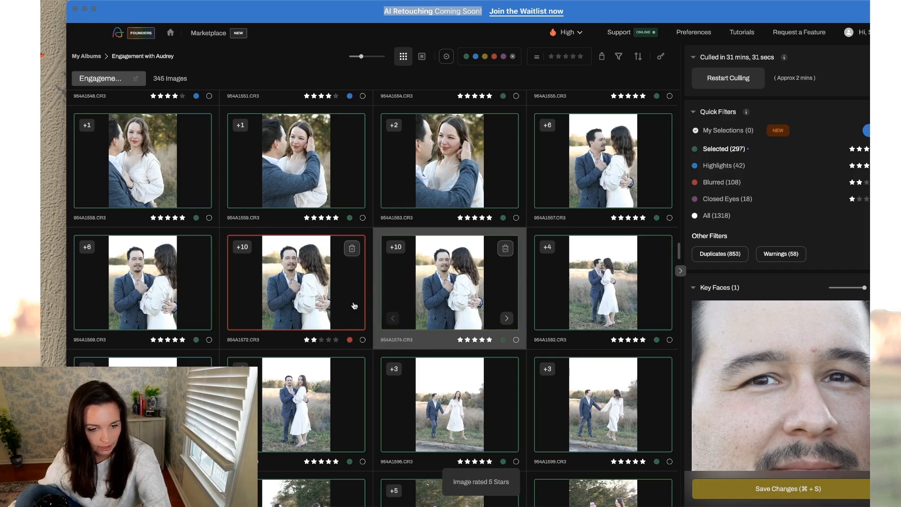
left_click(122, 295)
key("2")
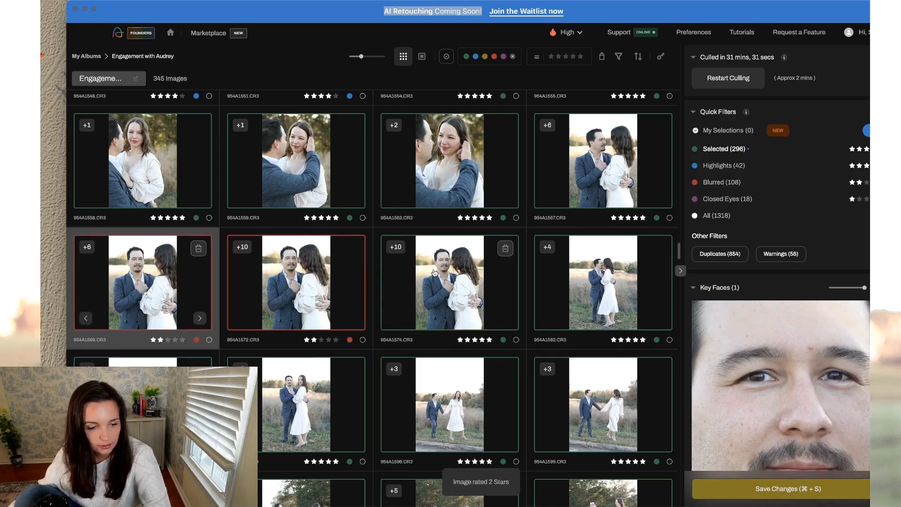
- Go from photo 954A1582 to its duplicate 954A1585 and rate that duplicate five stars
scroll(435, 273, "down", 2)
left_click(652, 251)
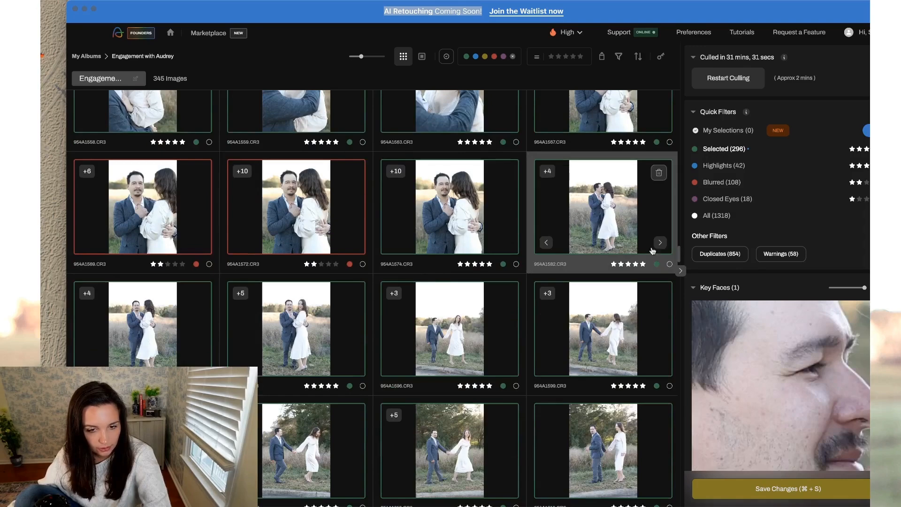
left_click(661, 244)
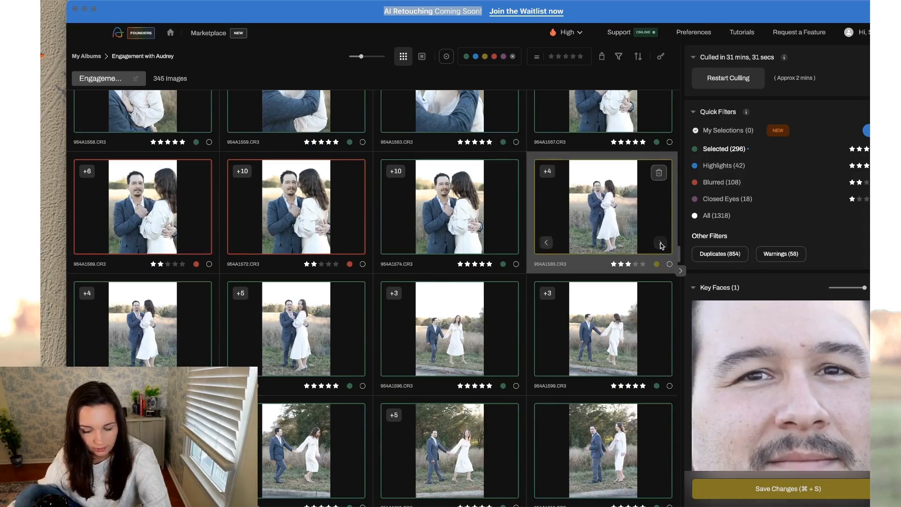
key("5")
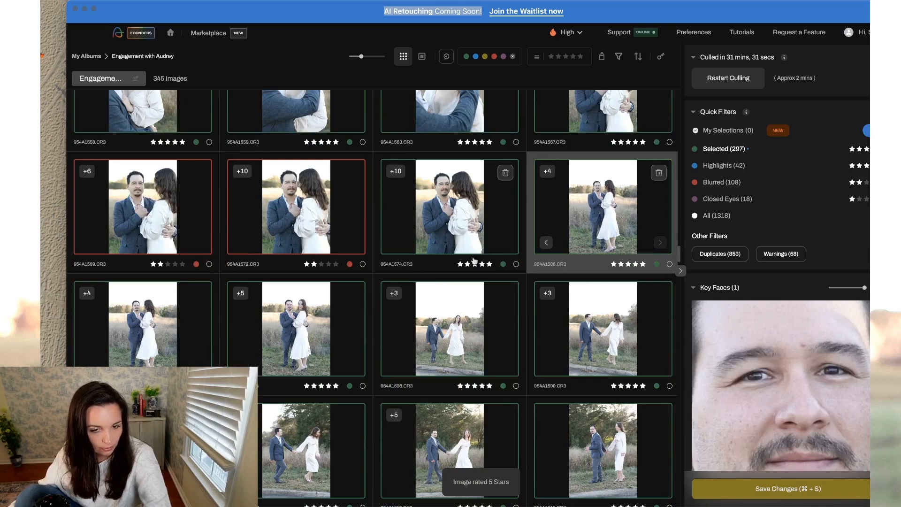
- Check photo 954A1587 and rate photo 954A1596 two stars
left_click(295, 330)
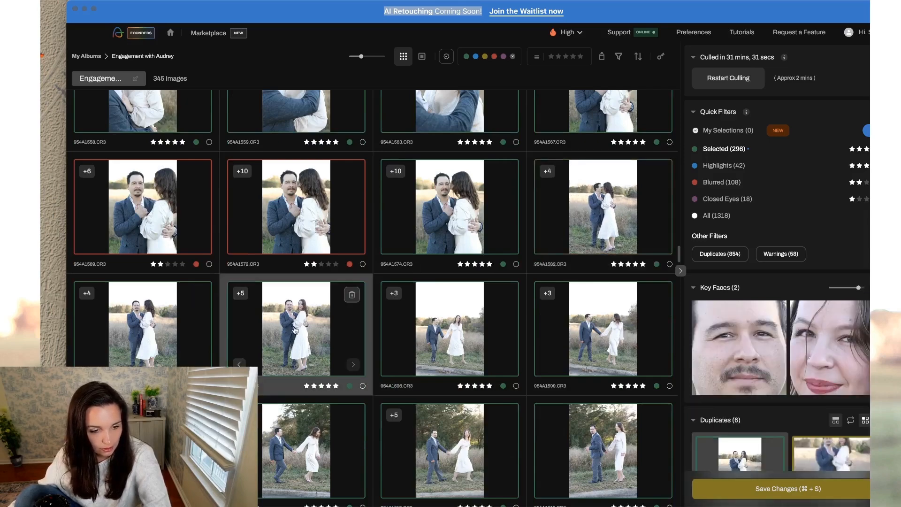
left_click(466, 333)
key("2")
scroll(466, 333, "down", 1)
scroll(466, 333, "down", 3)
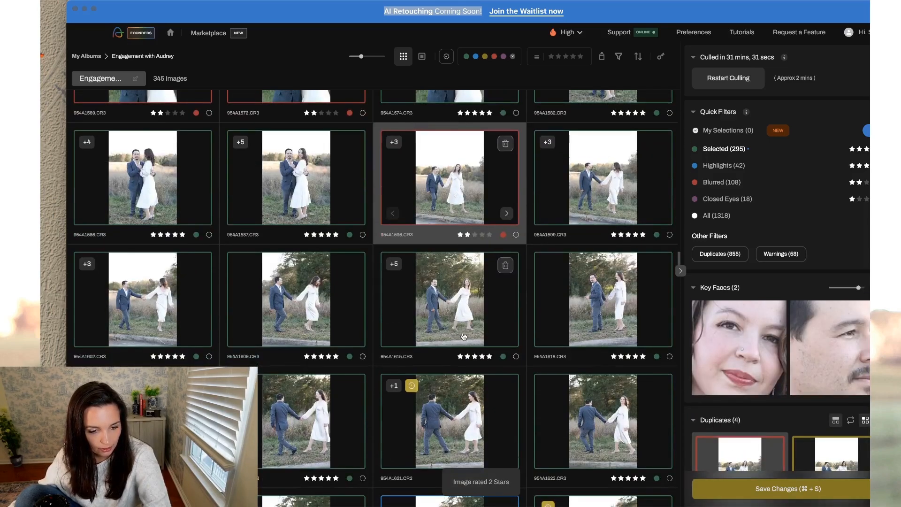
- Open photo 954A1615 enlarged and rate its duplicate 954A1613 four stars
left_click(464, 336)
double_click(462, 320)
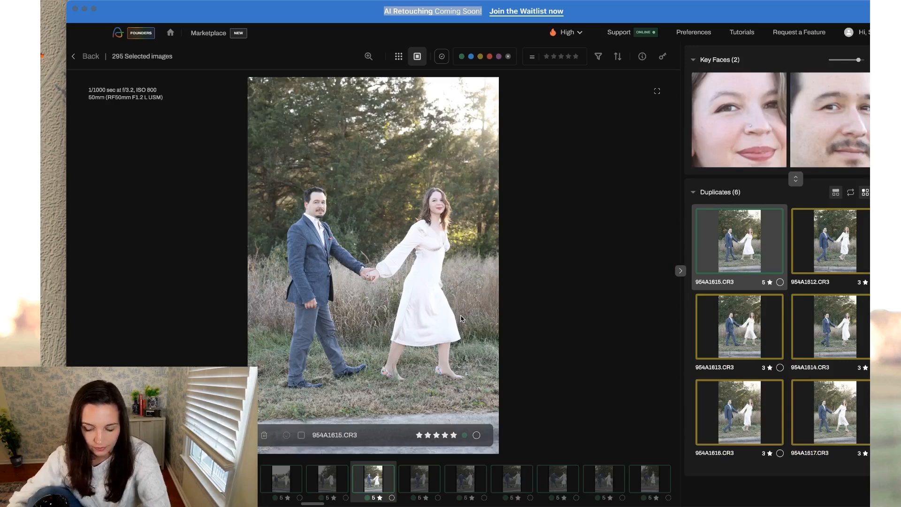
key("Right")
key("Right")
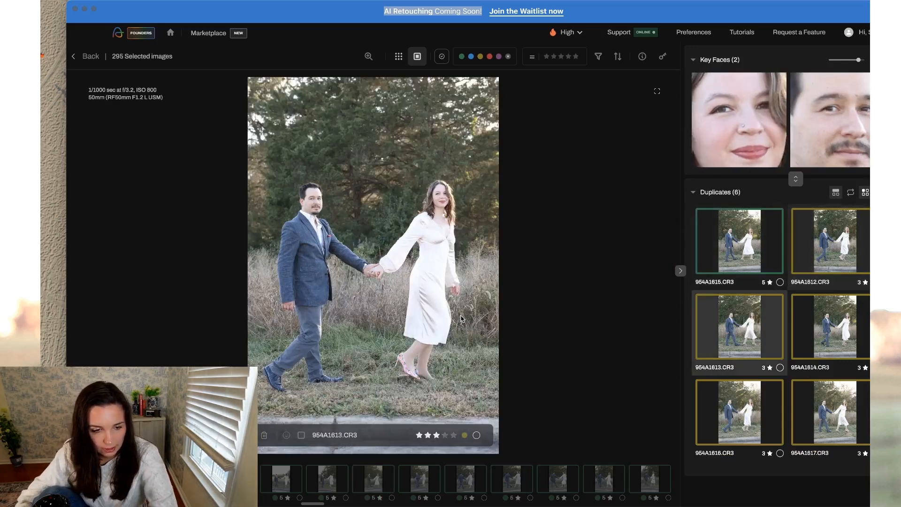
key("4")
- Rate photo 954A1615 four stars, then look through its duplicates up to 954A1617 and return to the album grid
key("Left")
key("Left")
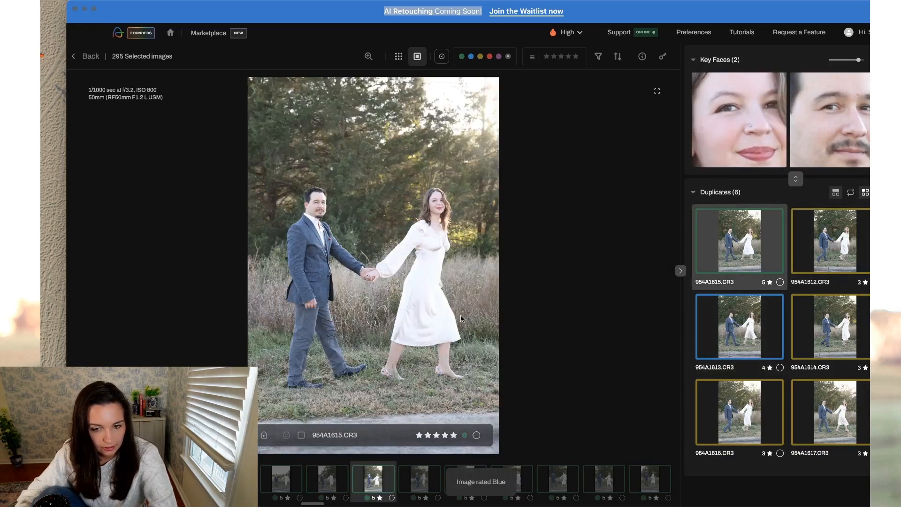
key("4")
key("Right")
key("Right")
key("Right")
key("Right")
key("Right")
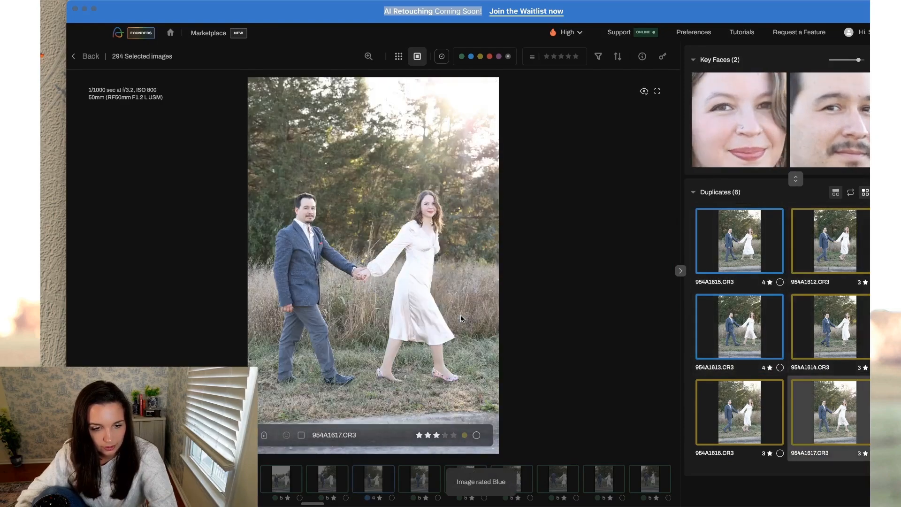
left_click(79, 57)
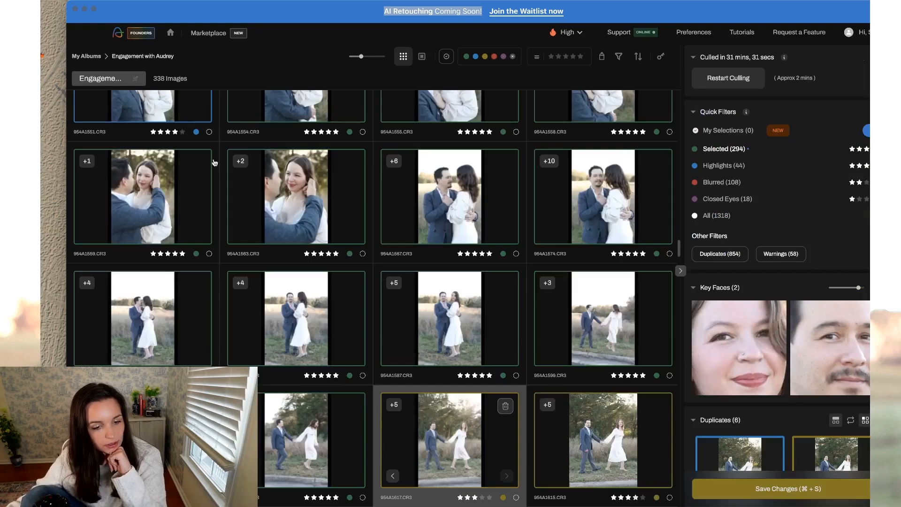
- Rate photos 954A1618, 954A1619 and 954A1620 two stars, and check photos 954A1623, 954A1625 and 954A1626
scroll(346, 255, "down", 3)
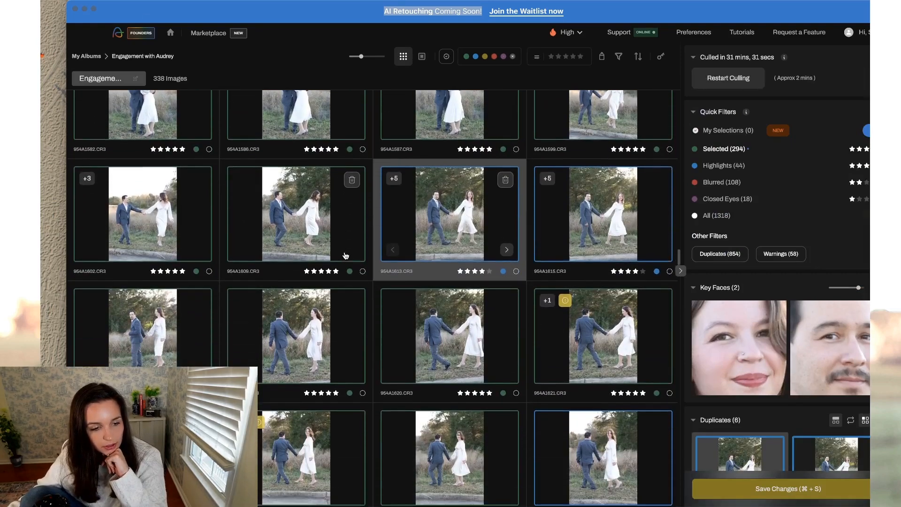
left_click(135, 271)
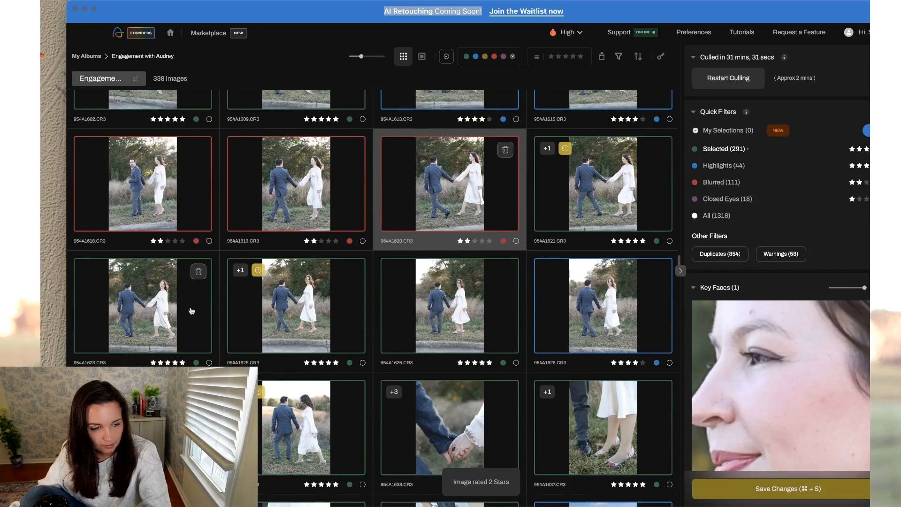
left_click(180, 311)
left_click(345, 311)
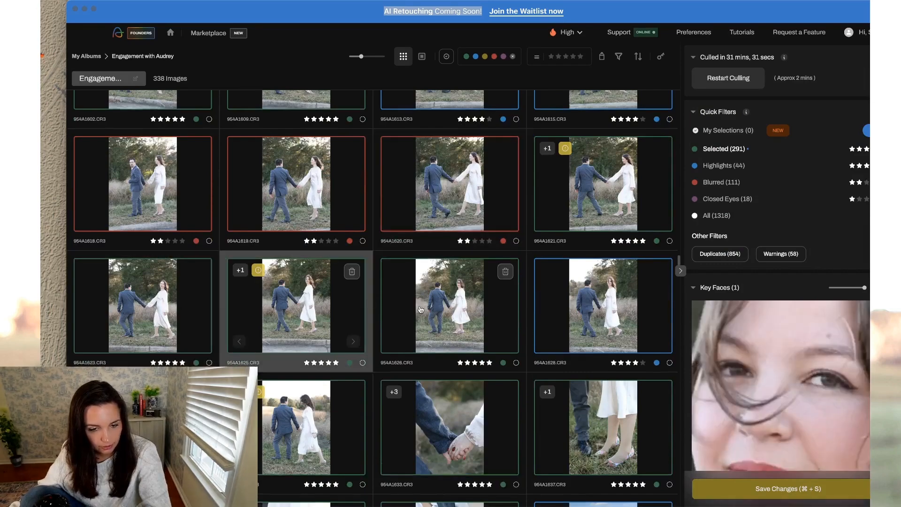
left_click(504, 311)
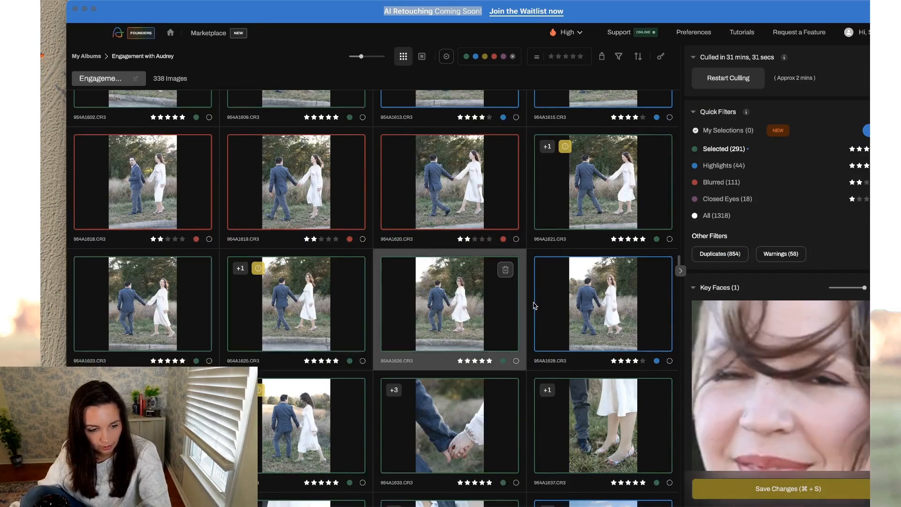
- Review the photos enlarged starting from 954A1623, and rate 954A1626 and 954A1628 two stars
double_click(161, 309)
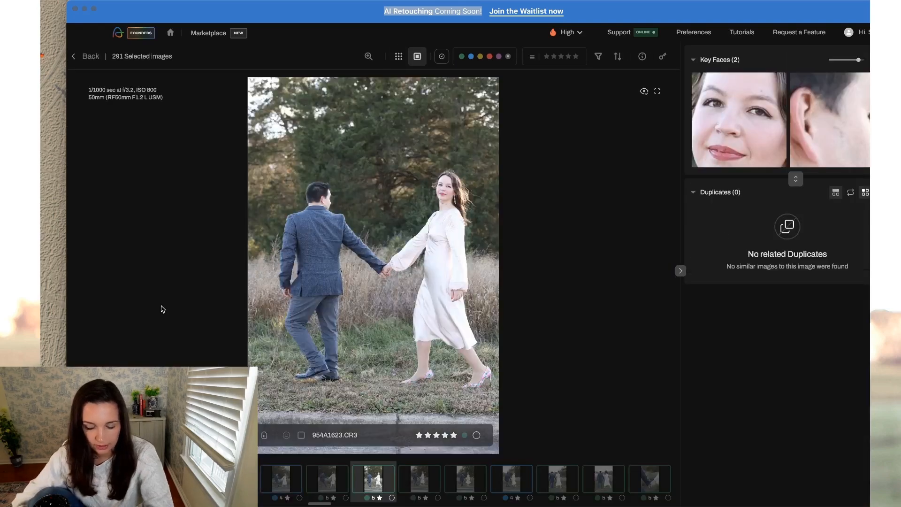
key("Right")
key("Right")
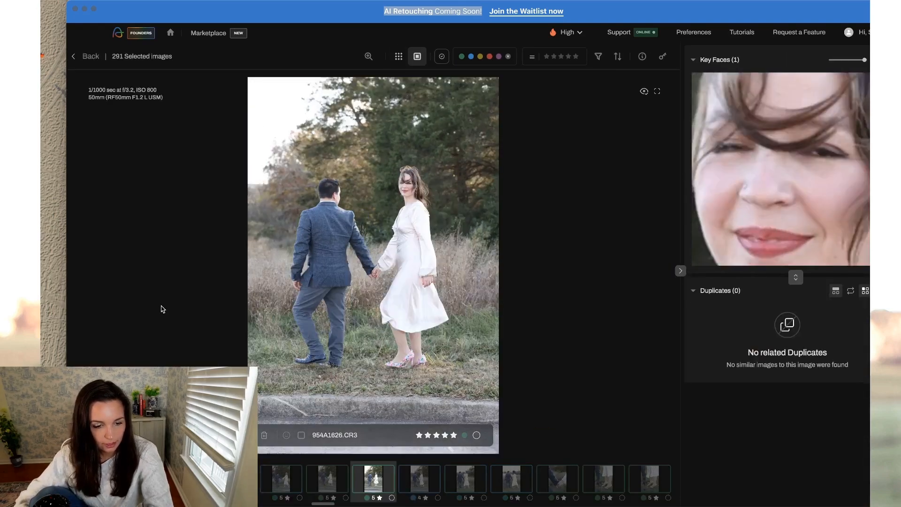
key("2")
key("Right")
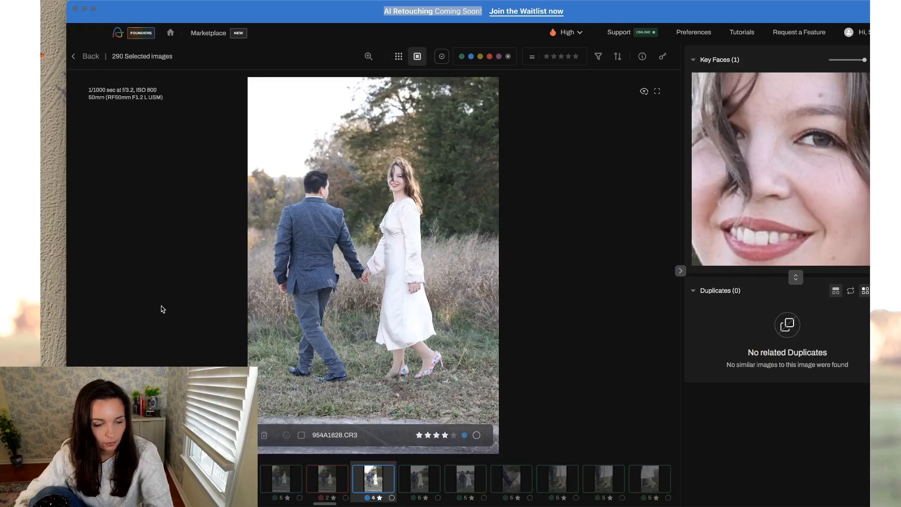
key("2")
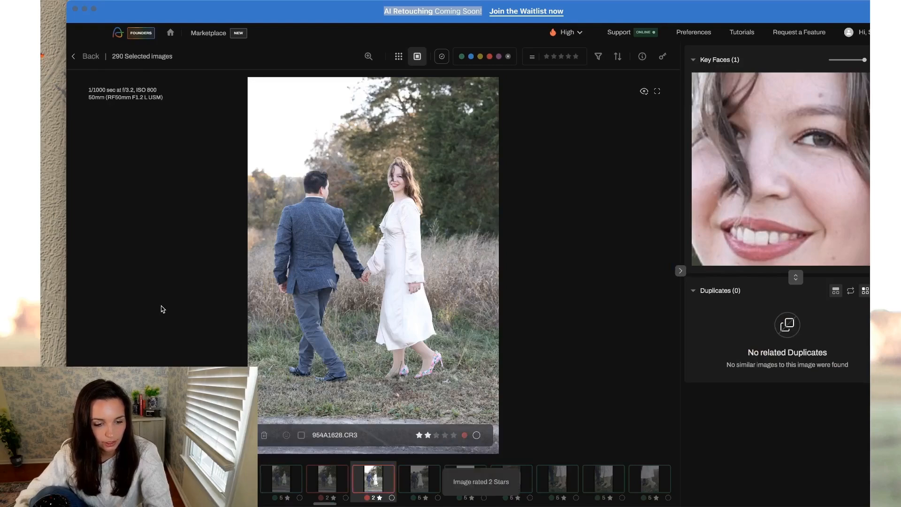
- Go back to photo 954A1623, rate it two stars, and return to the album grid
key("Left")
key("Left")
key("Left")
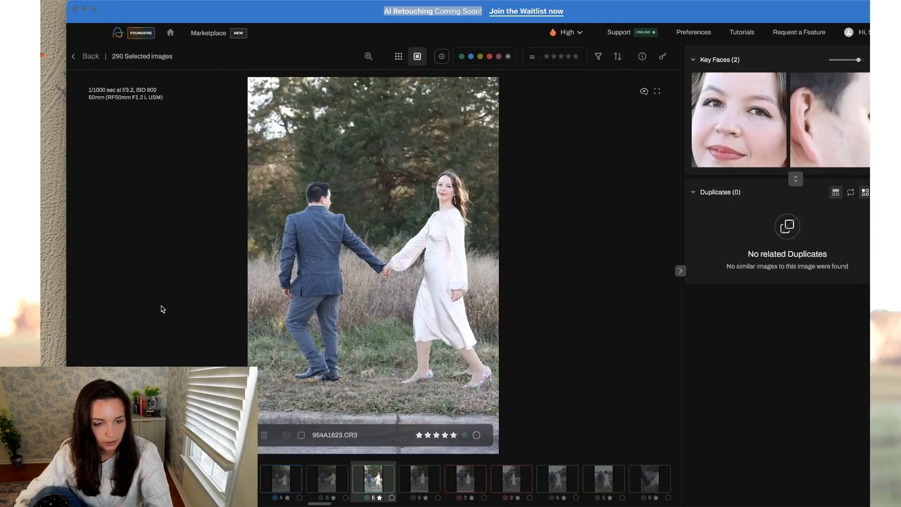
key("2")
key("Right")
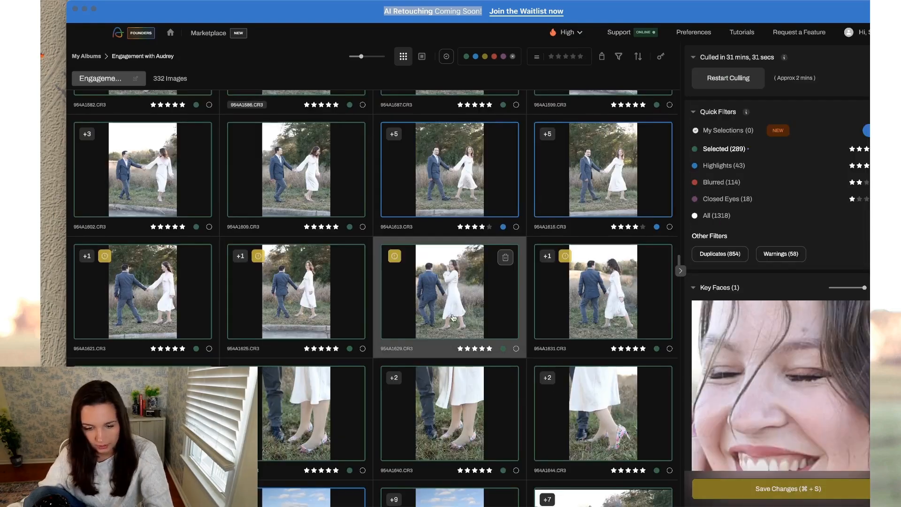
- Rate photos 954A1629 and 954A1631 two stars
key("2")
scroll(456, 289, "down", 2)
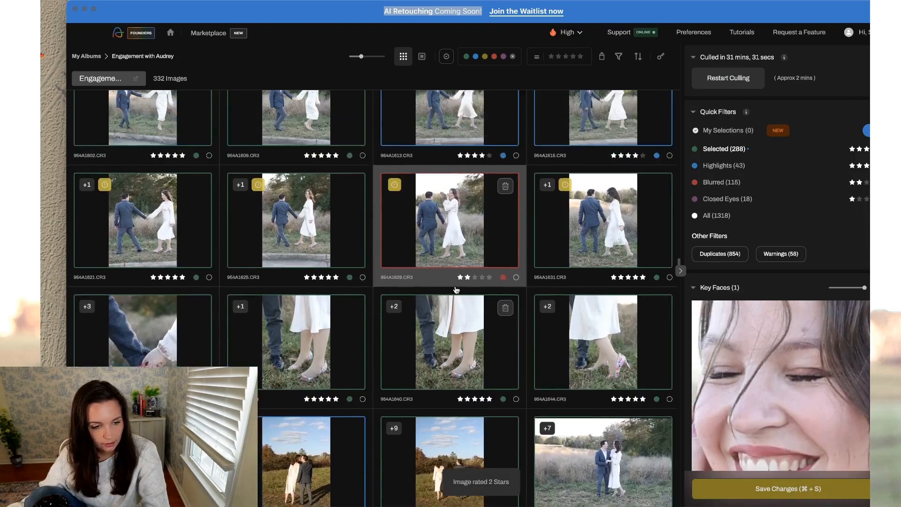
scroll(498, 282, "up", 1)
left_click(541, 273)
key("2")
scroll(358, 301, "down", 5)
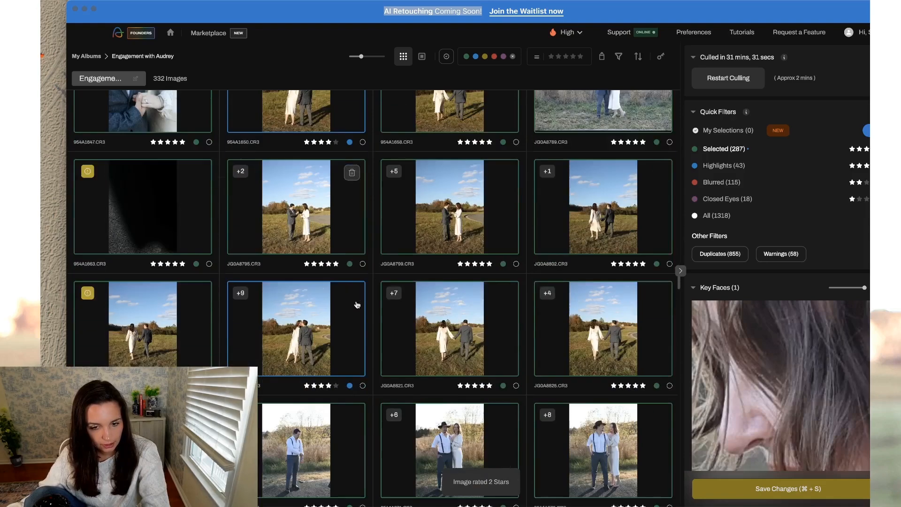
- Select the five photos from 954A1663 through JG0A8804 and rate them all two stars
scroll(357, 305, "down", 2)
scroll(281, 263, "up", 2)
left_click(188, 227)
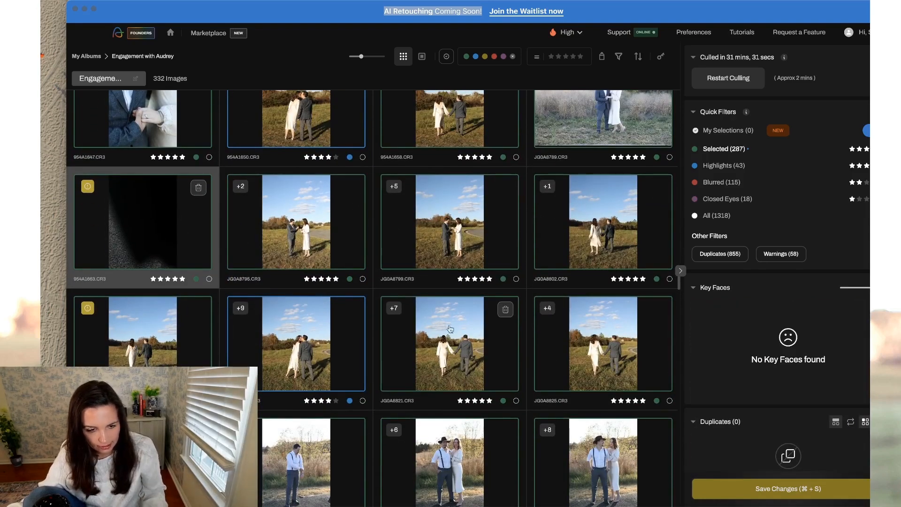
left_click(187, 350, "shift")
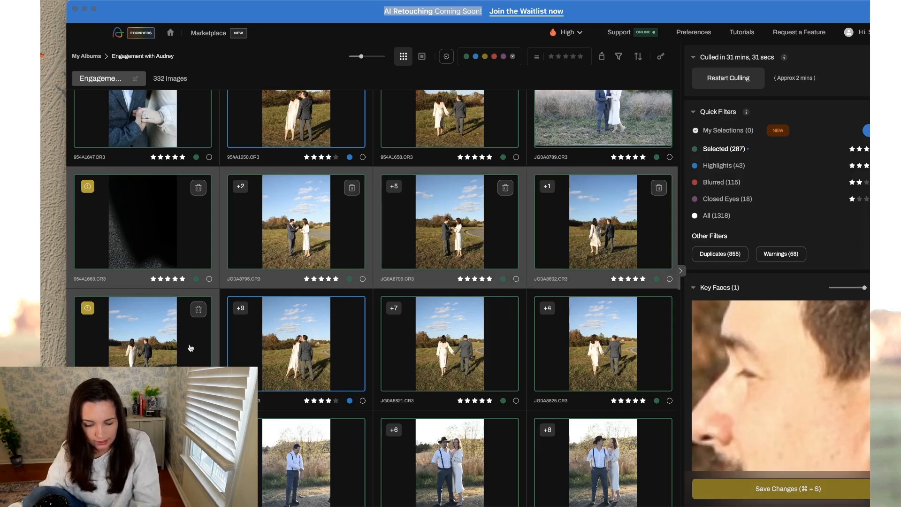
key("2")
- Rate photo JG0A8821 two stars
left_click(443, 338)
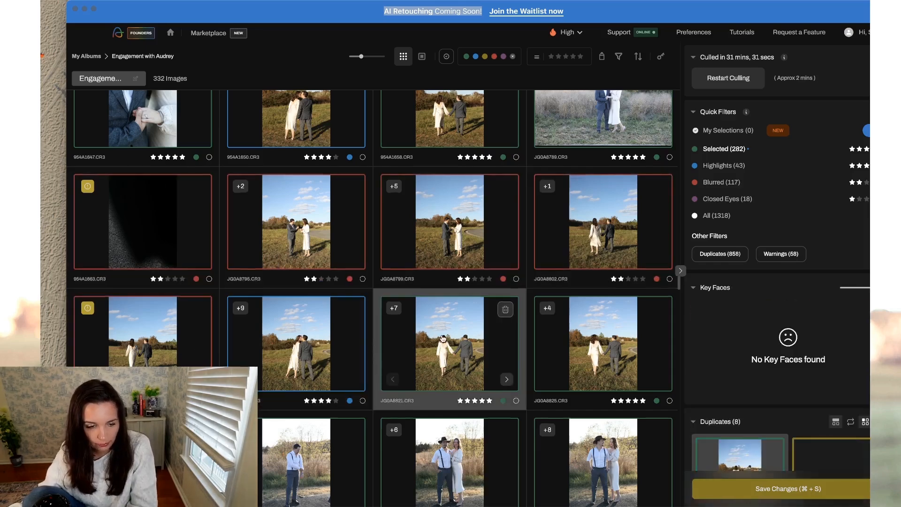
scroll(614, 235, "down", 3)
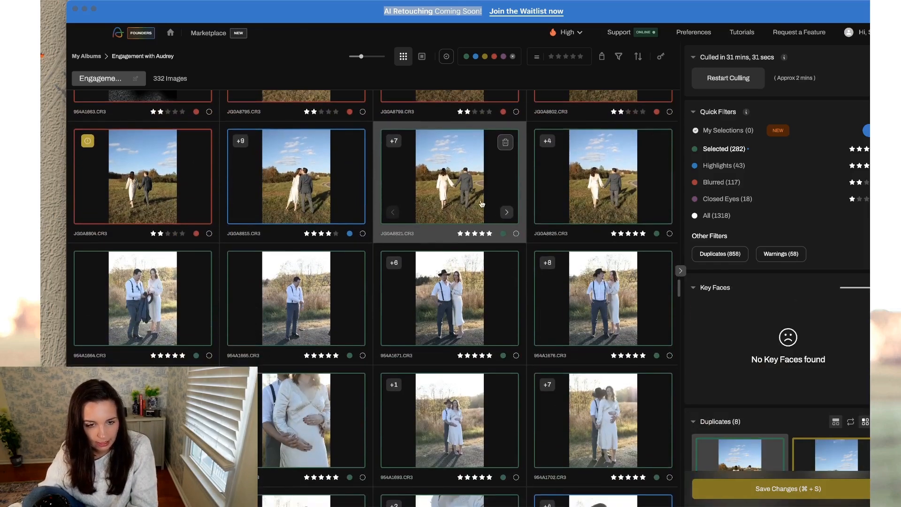
key("2")
- Rate photos 954A1665 and 954A1664 two stars
left_click(297, 329)
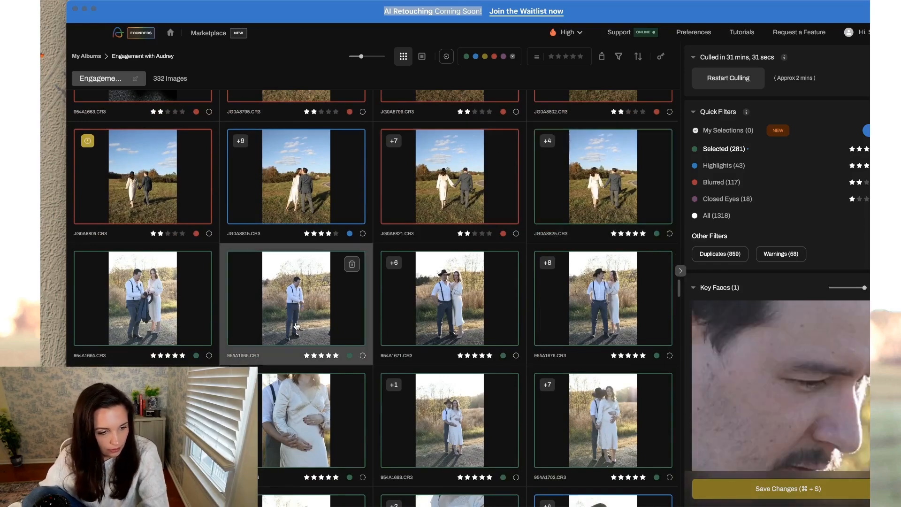
key("2")
left_click(159, 323)
key("2")
- Check photos 954A1671 and 954A1676, and rate photo 954A1732 two stars
scroll(305, 319, "down", 1)
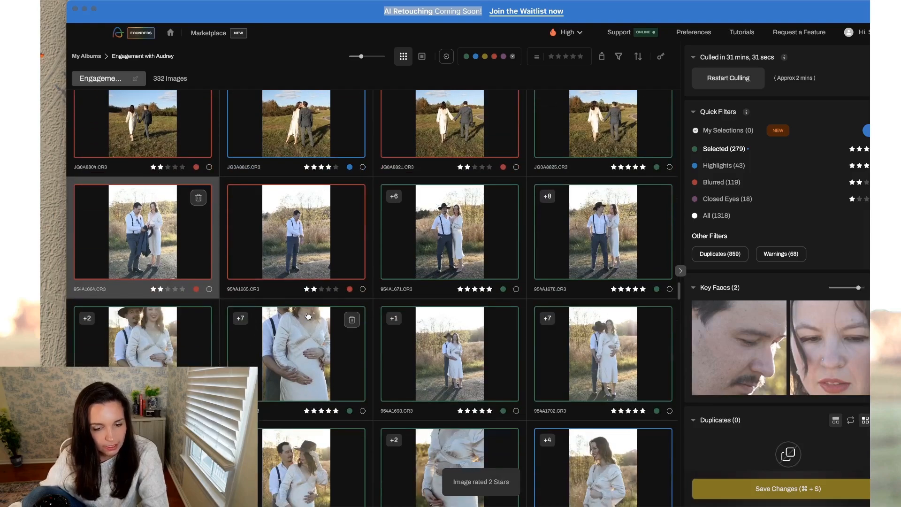
scroll(308, 317, "down", 1)
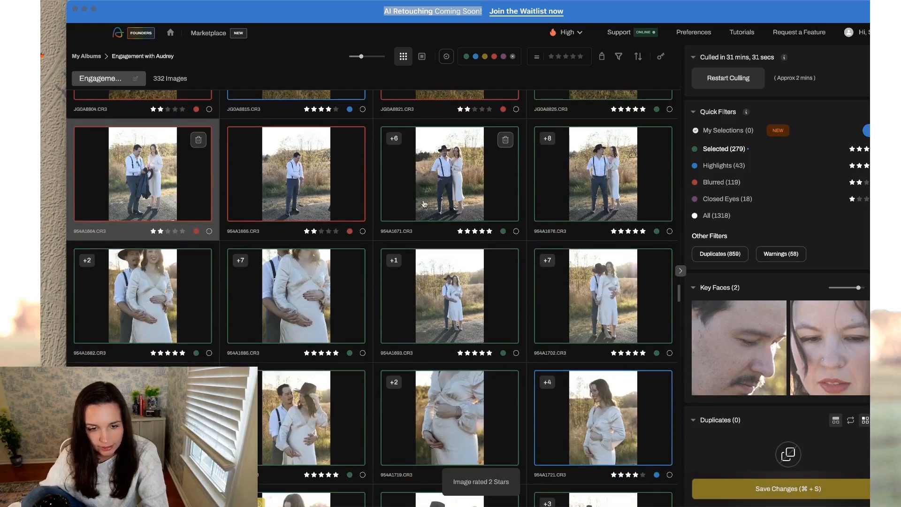
left_click(424, 204)
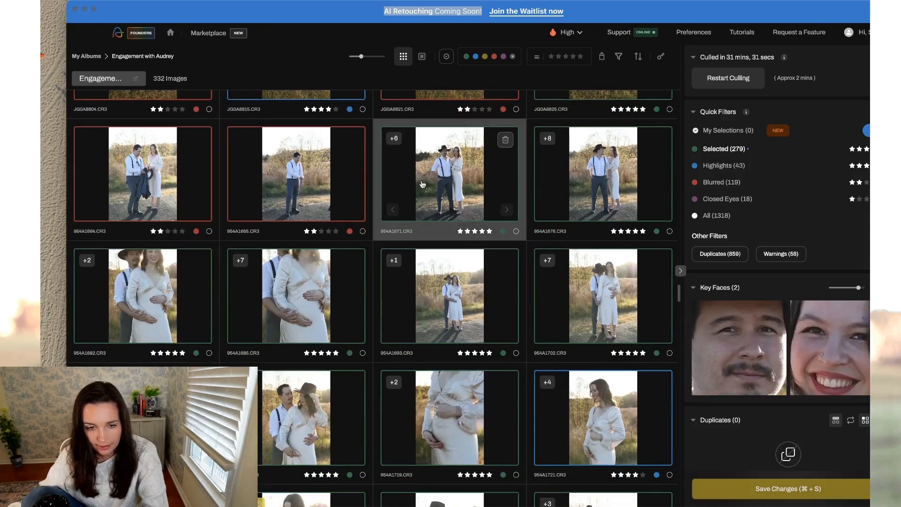
left_click(592, 199)
scroll(404, 335, "down", 1)
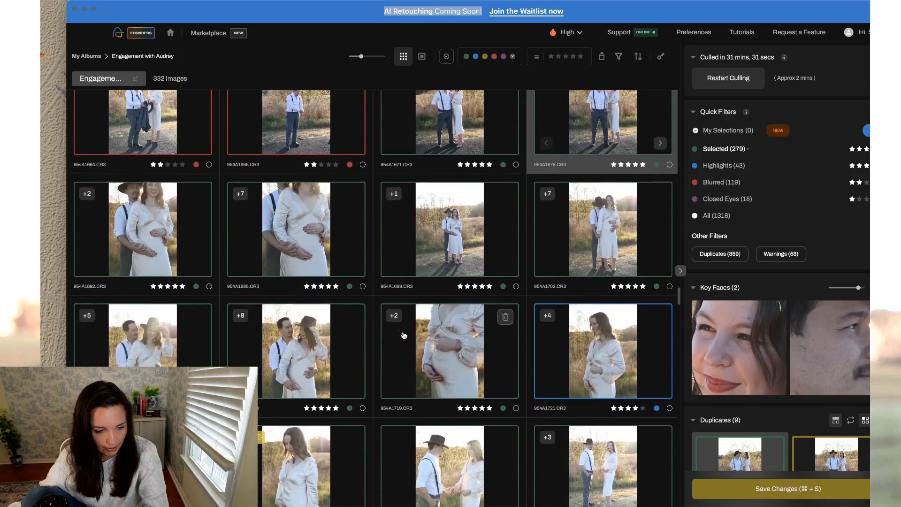
scroll(404, 335, "down", 2)
left_click(449, 329)
key("2")
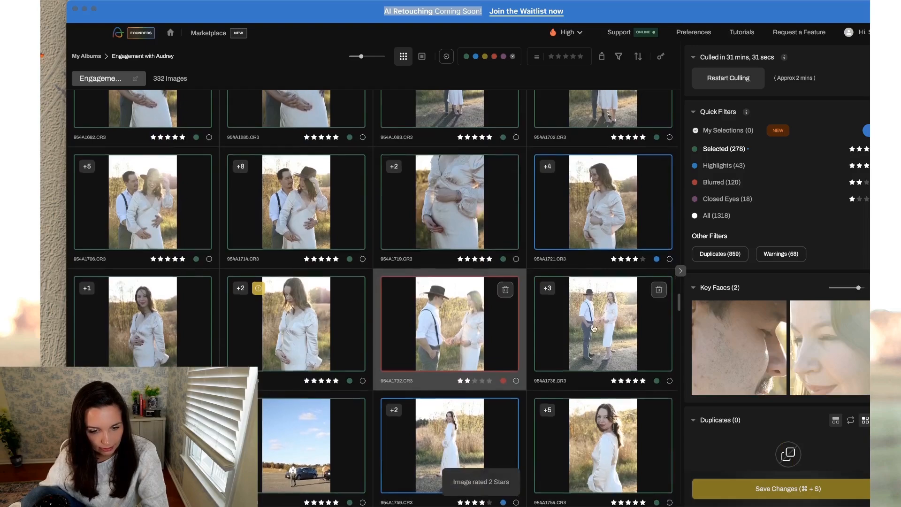
- Check photo 954A1736 and rate photo 954A1747 two stars
left_click(594, 329)
scroll(370, 338, "down", 2)
left_click(348, 329)
key("2")
- Select all photos of the second couple from 954A1784 through JG0A8983 and rate them two stars
scroll(349, 328, "down", 4)
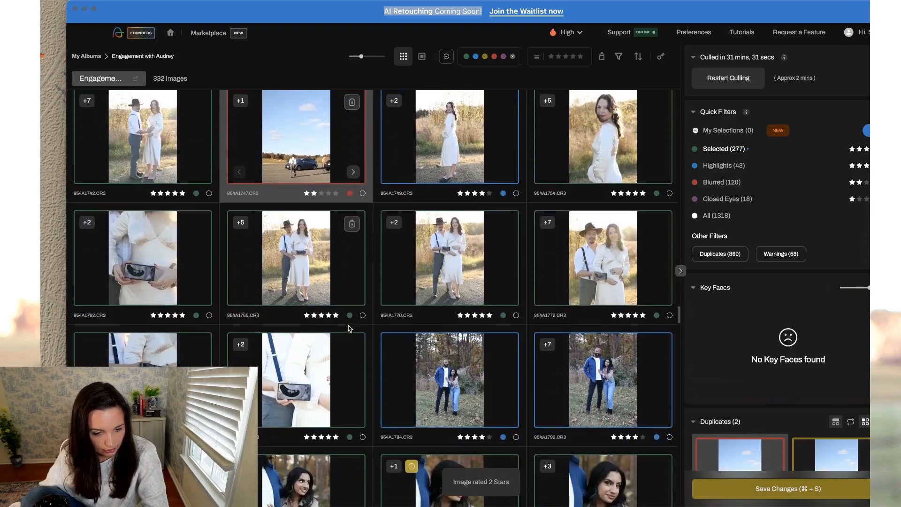
scroll(348, 328, "down", 1)
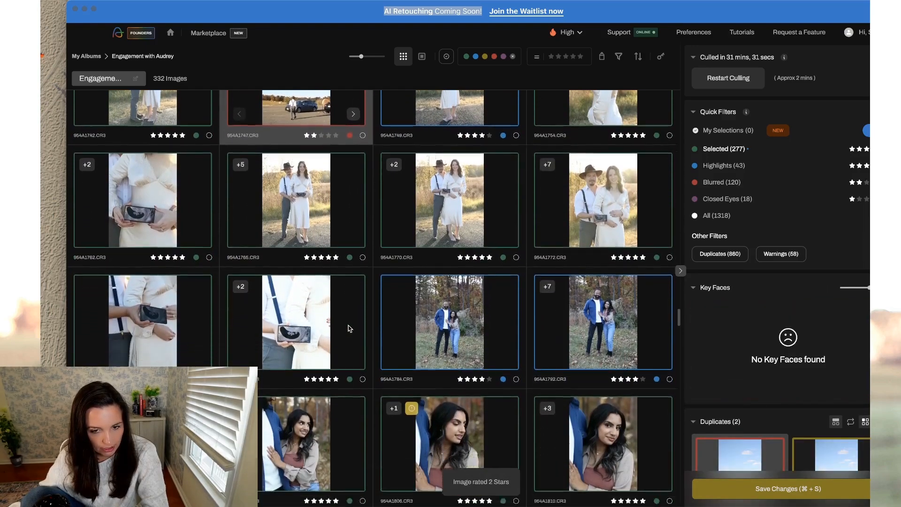
scroll(348, 328, "down", 1)
left_click(426, 302)
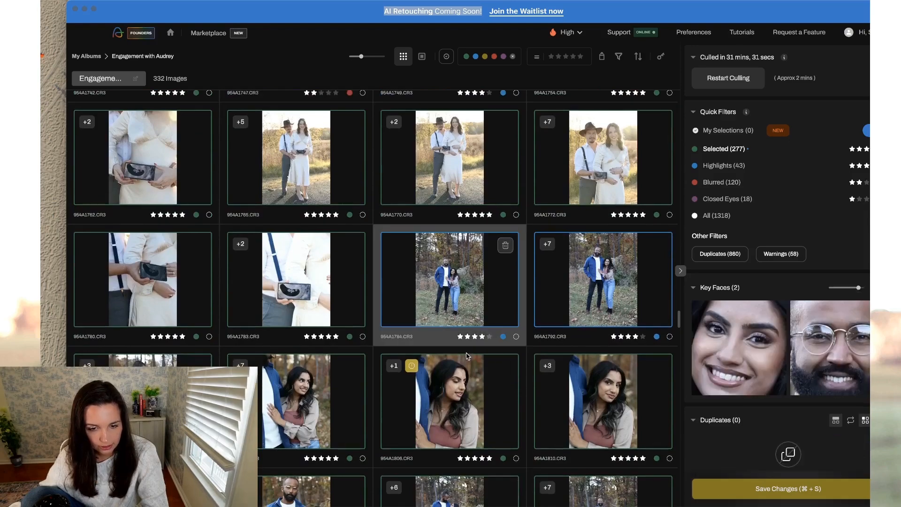
scroll(466, 409, "down", 10)
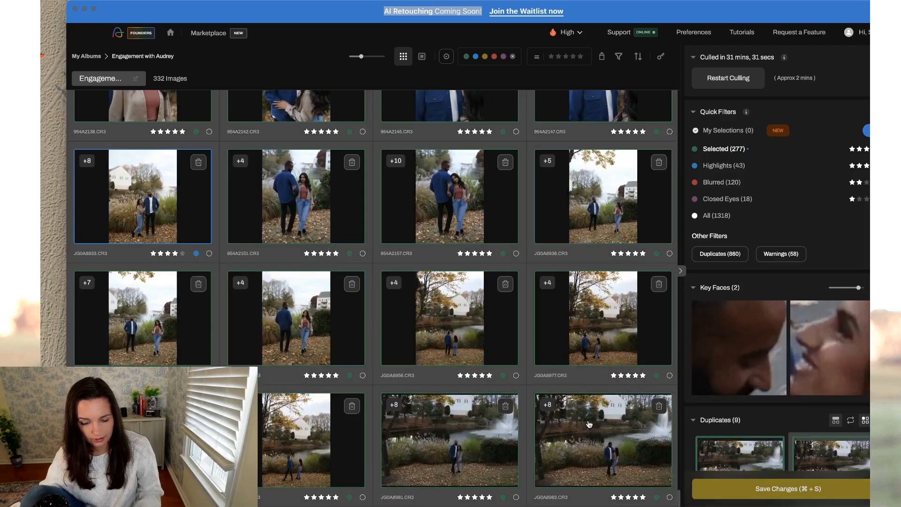
key("2")
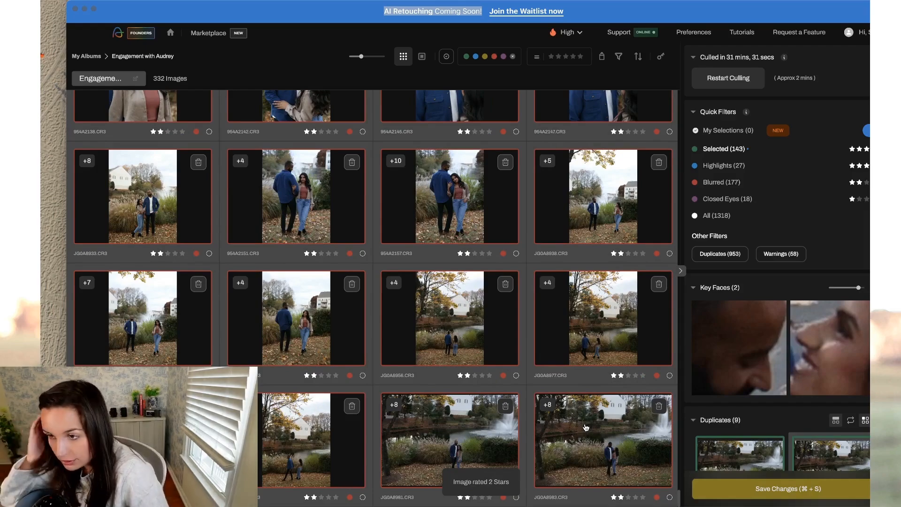
- Review the re-rated photos, and show all the album's images to look over the range ending at 954A1783
scroll(504, 253, "up", 15)
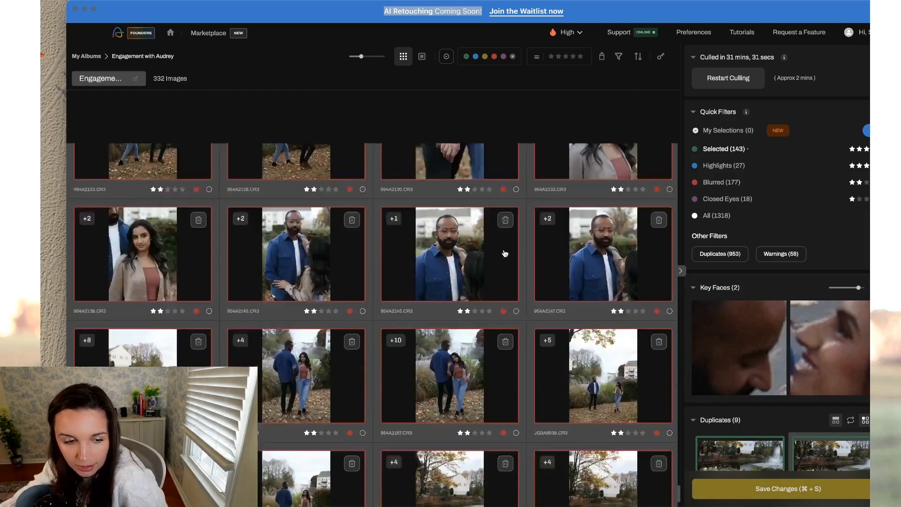
scroll(503, 254, "up", 15)
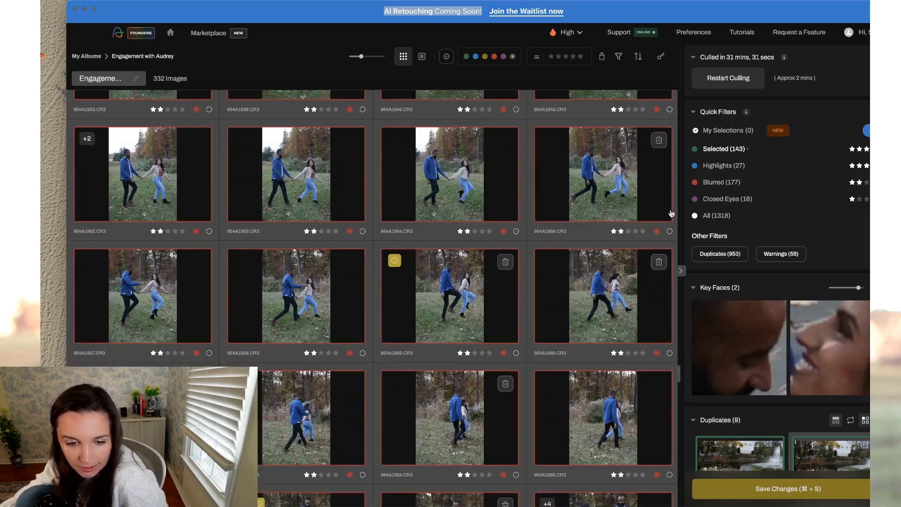
scroll(716, 195, "down", 1)
left_click(716, 193)
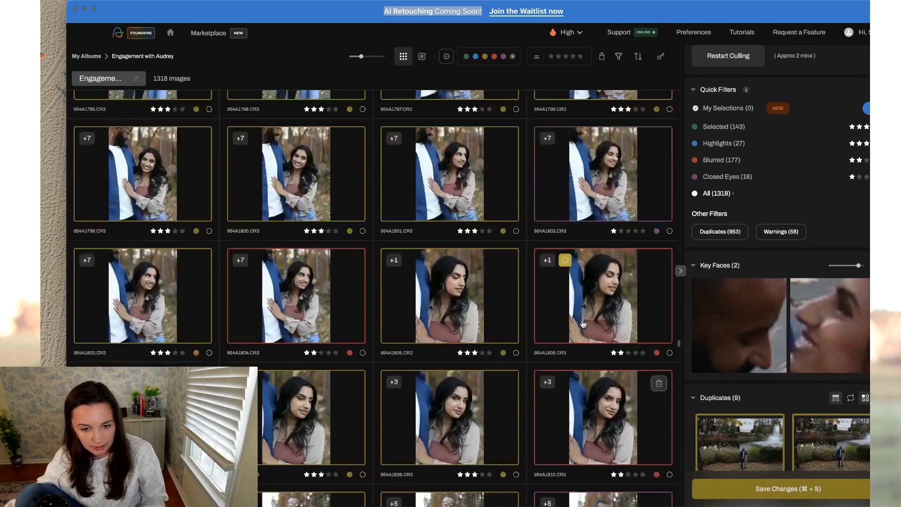
scroll(114, 135, "down", 4)
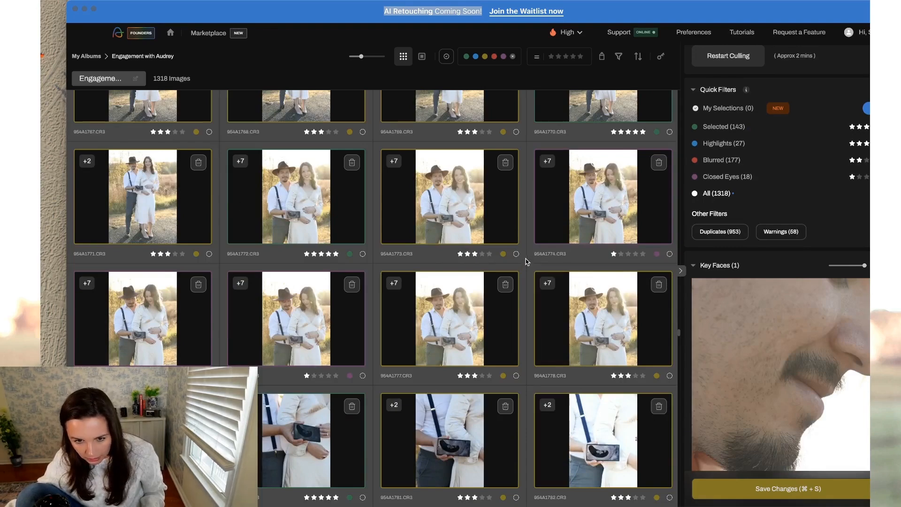
scroll(546, 310, "down", 5)
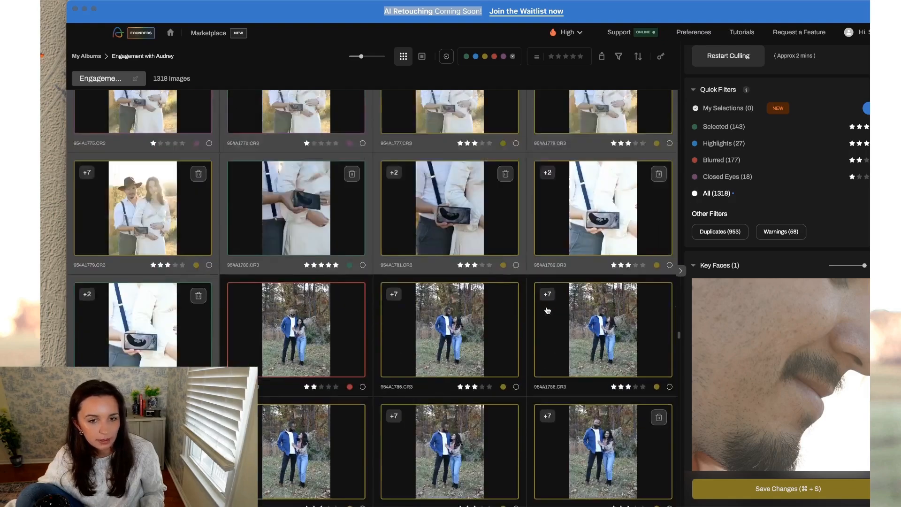
scroll(547, 310, "up", 20)
scroll(548, 309, "up", 10)
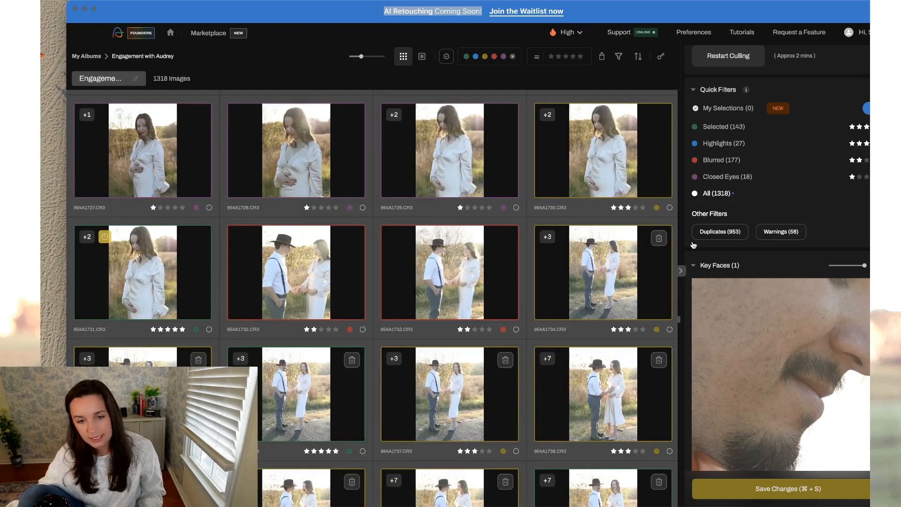
scroll(723, 160, "down", 1)
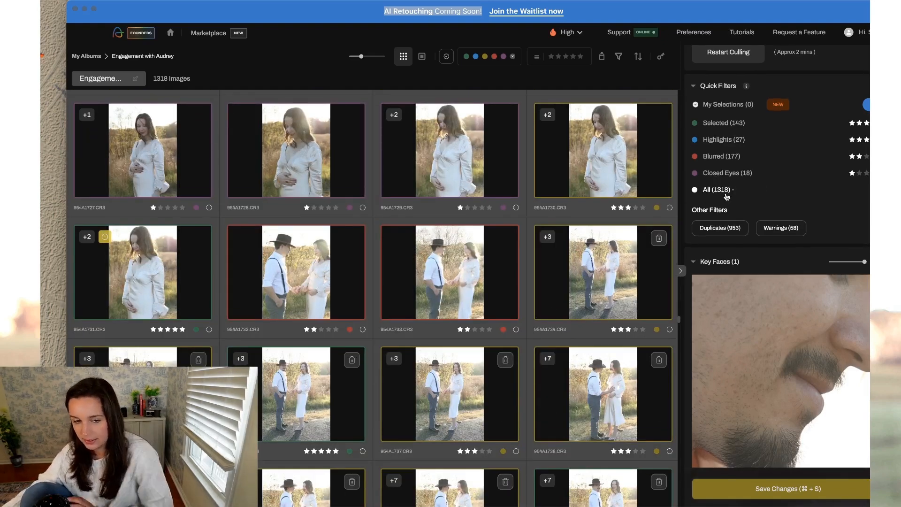
- Filter the album to the Selected images and look through them
left_click(724, 123)
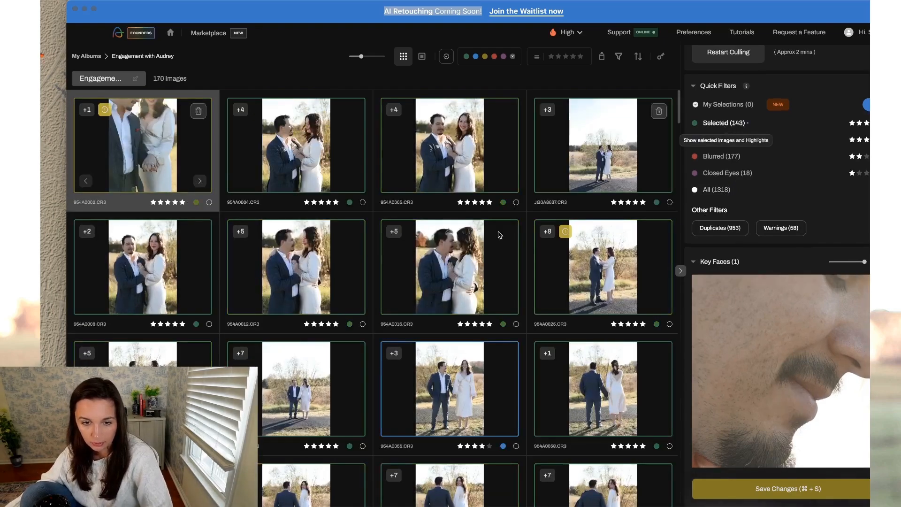
scroll(356, 261, "down", 15)
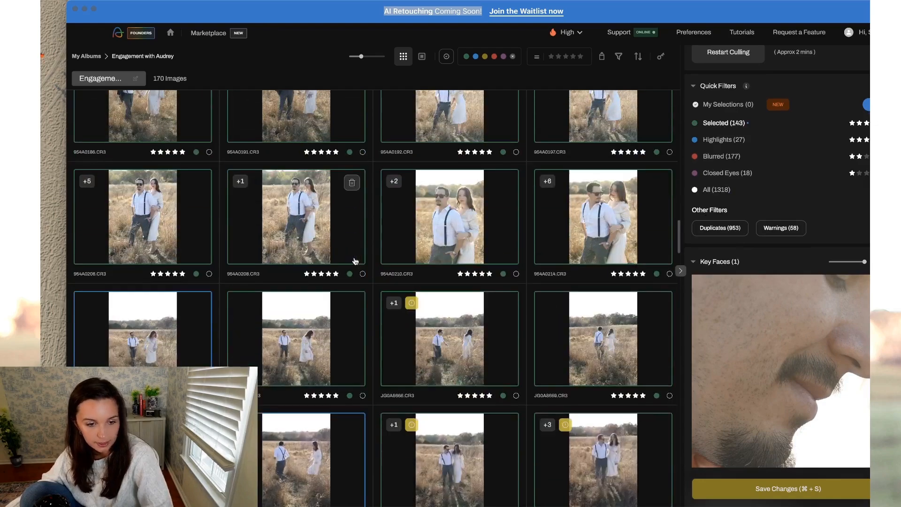
scroll(355, 262, "down", 5)
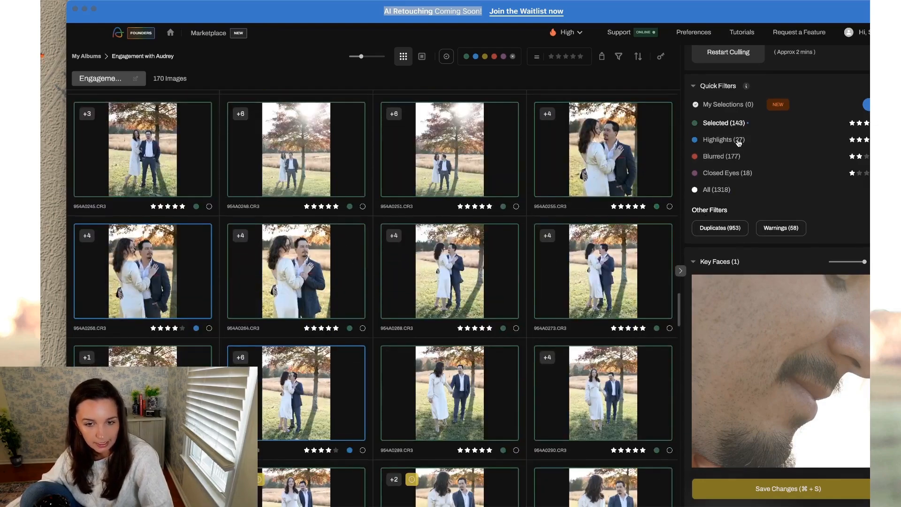
- Filter the album to the Highlights, look through them, and save the culling changes
left_click(737, 141)
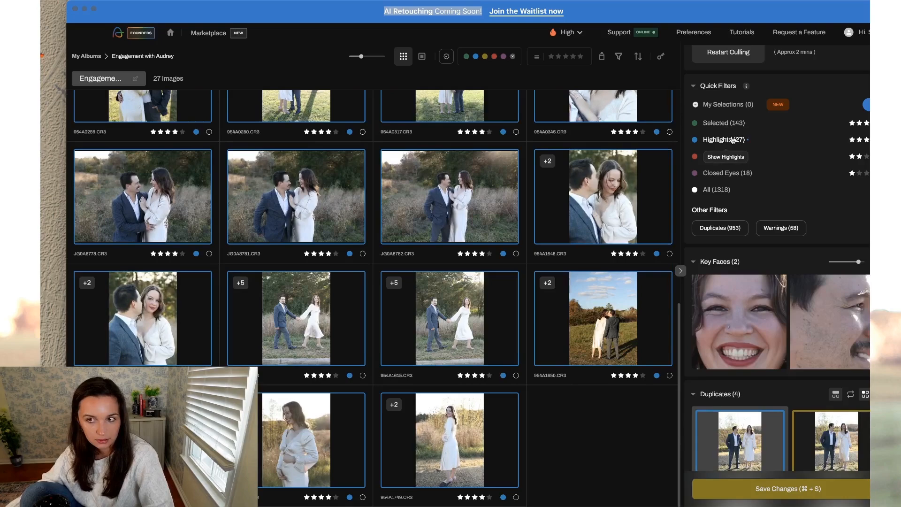
scroll(476, 310, "up", 10)
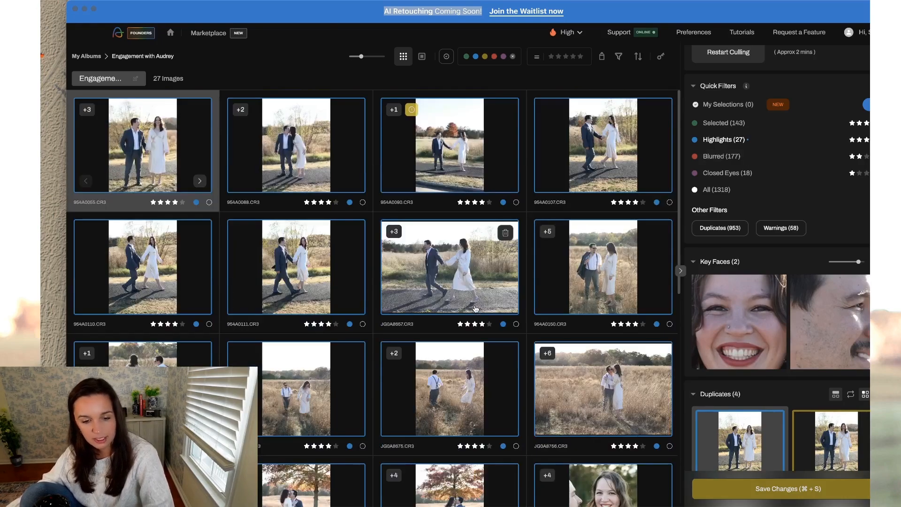
scroll(476, 310, "down", 10)
left_click(507, 298)
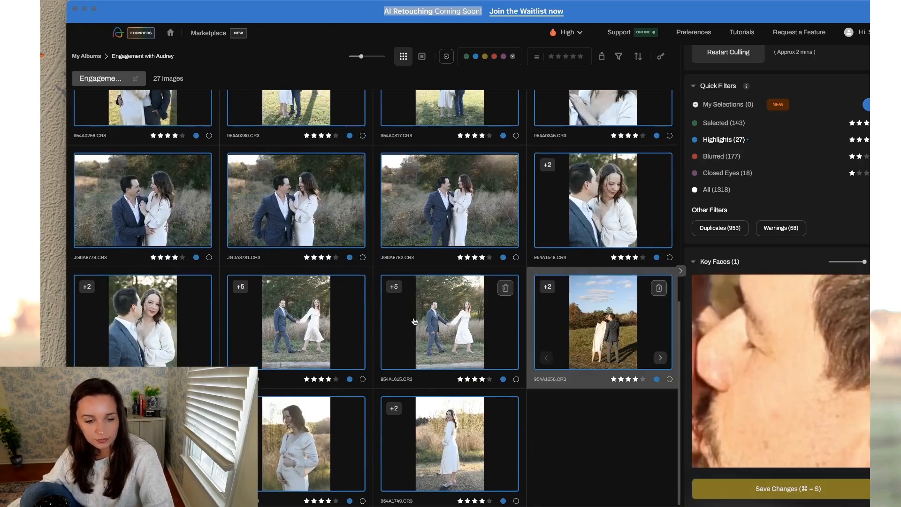
left_click(804, 493)
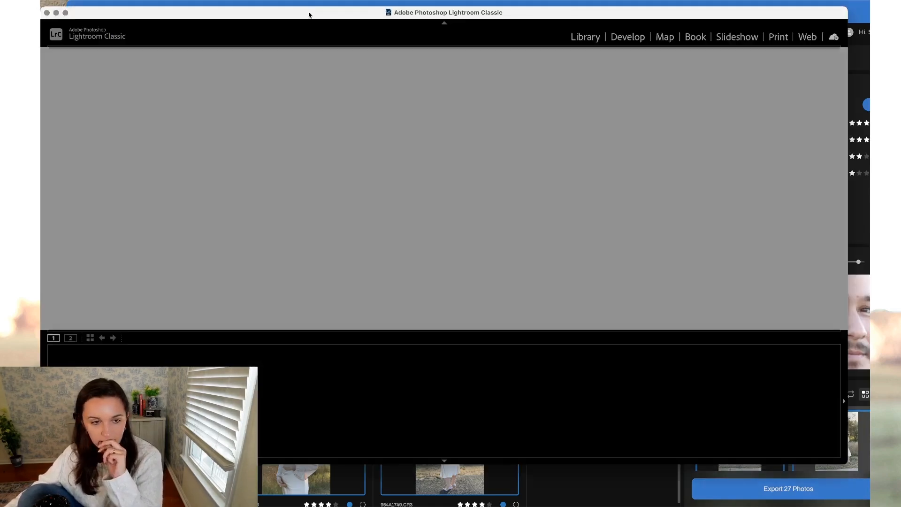
- In Lightroom Classic, name the new catalog "Engagementwith" plus the client's first name plus "LR"
left_click_drag(309, 15, 315, 23)
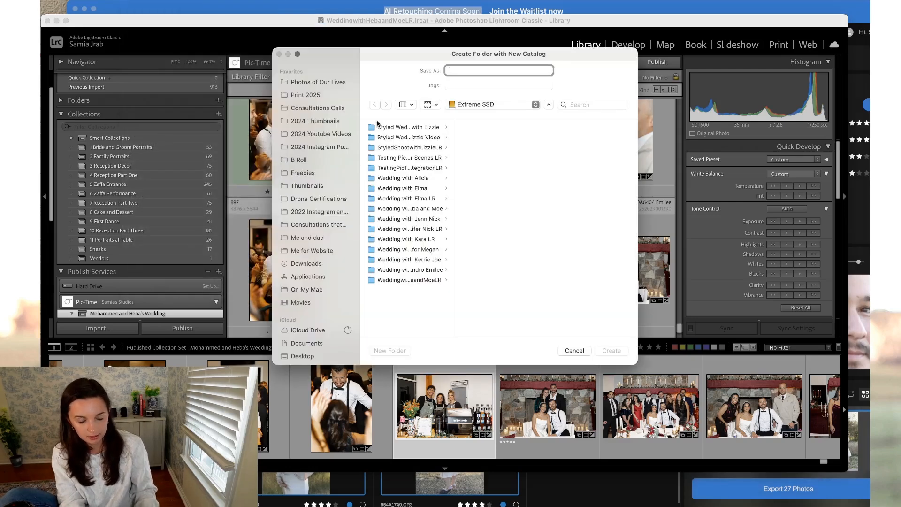
type("Engag")
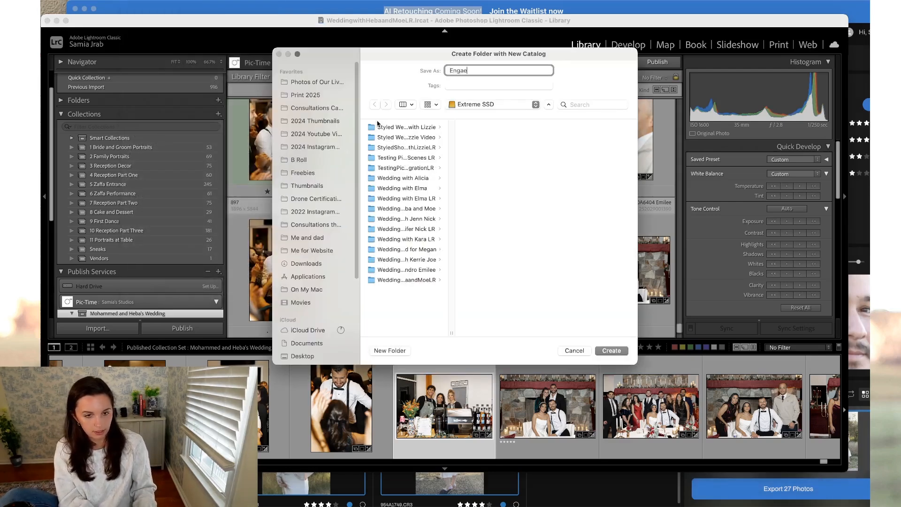
type("ementwithAudrey")
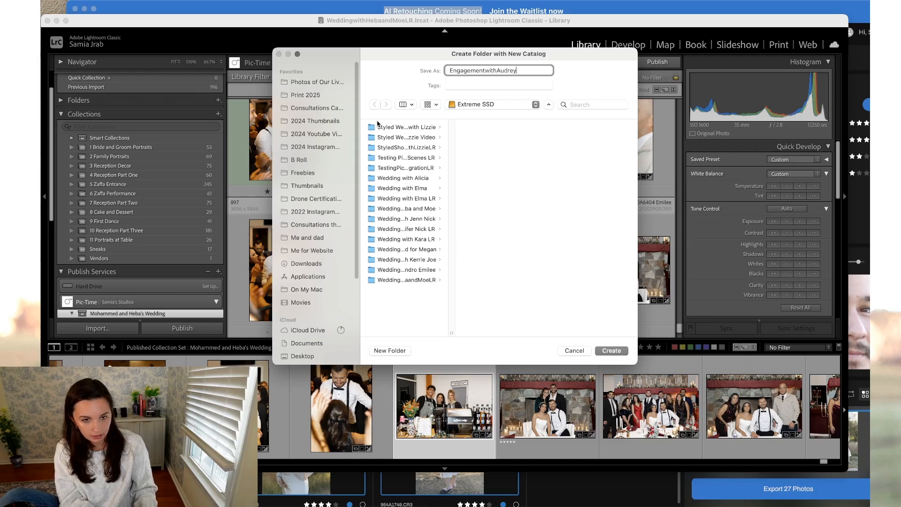
type("LR")
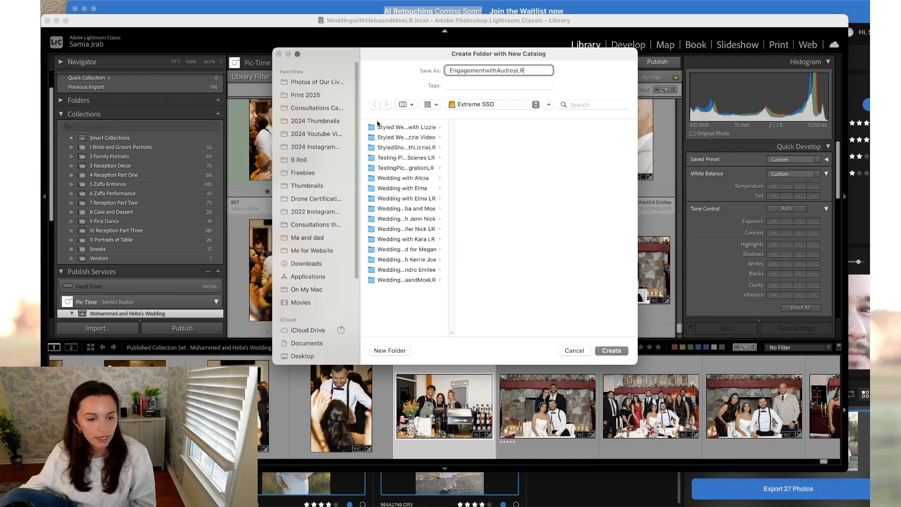
- Set the Extreme Pro drive as the new catalog's location and create the catalog
scroll(324, 281, "down", 5)
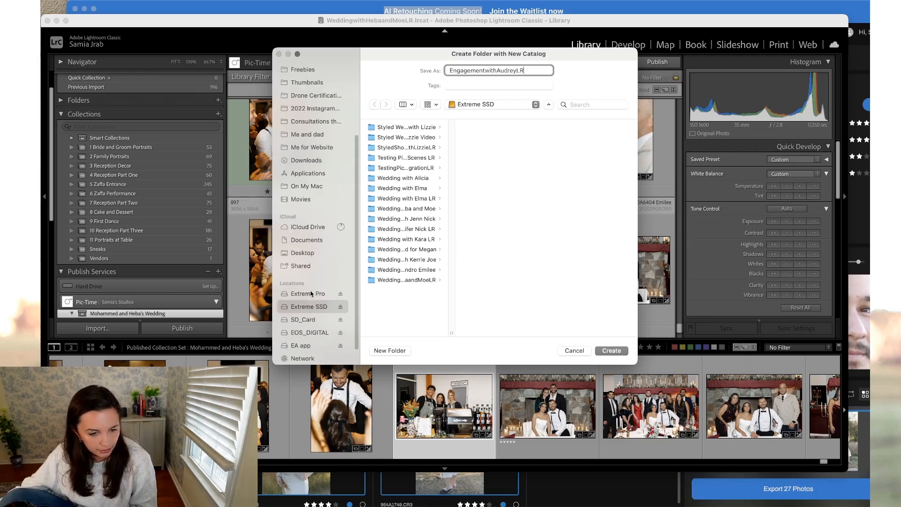
left_click(313, 296)
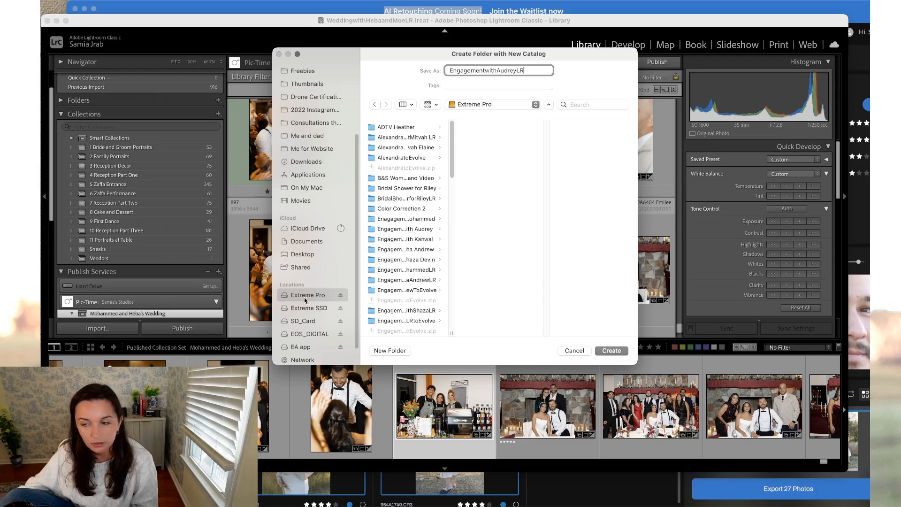
left_click(397, 230)
scroll(318, 284, "up", 1)
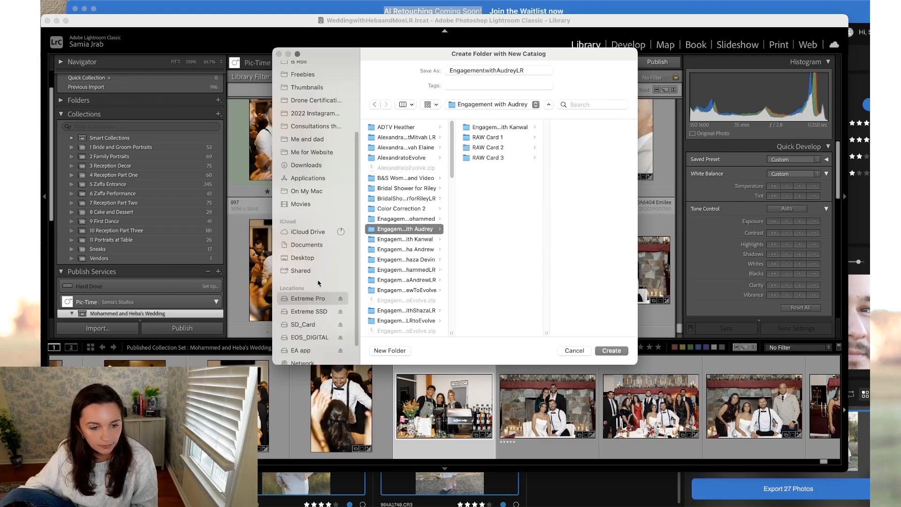
left_click(308, 324)
left_click(308, 300)
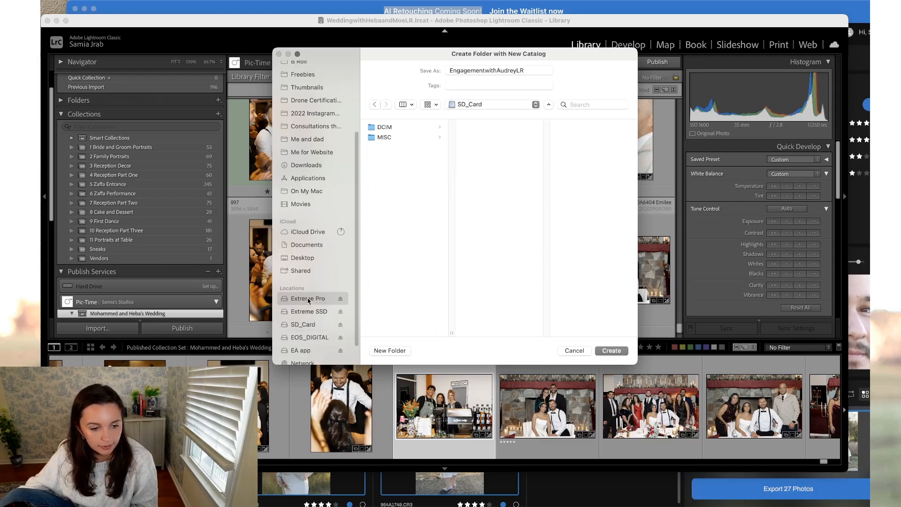
left_click(621, 353)
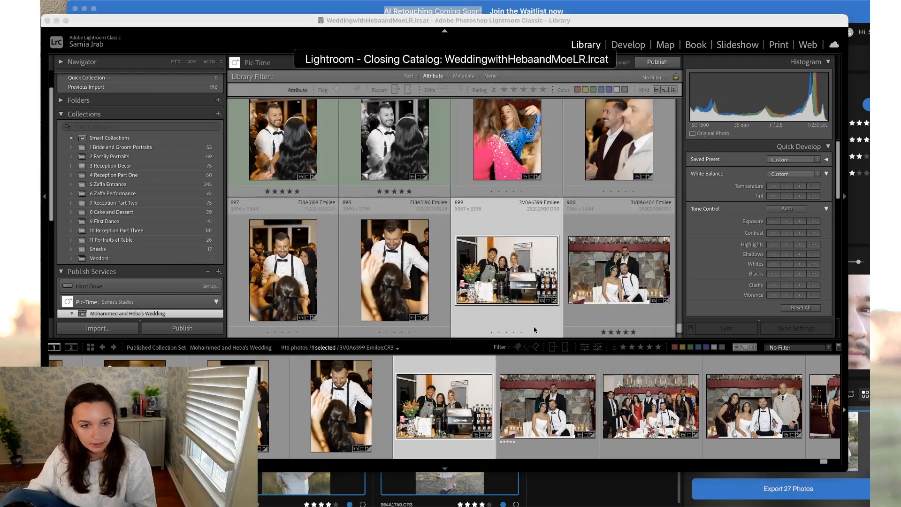
left_click(503, 205)
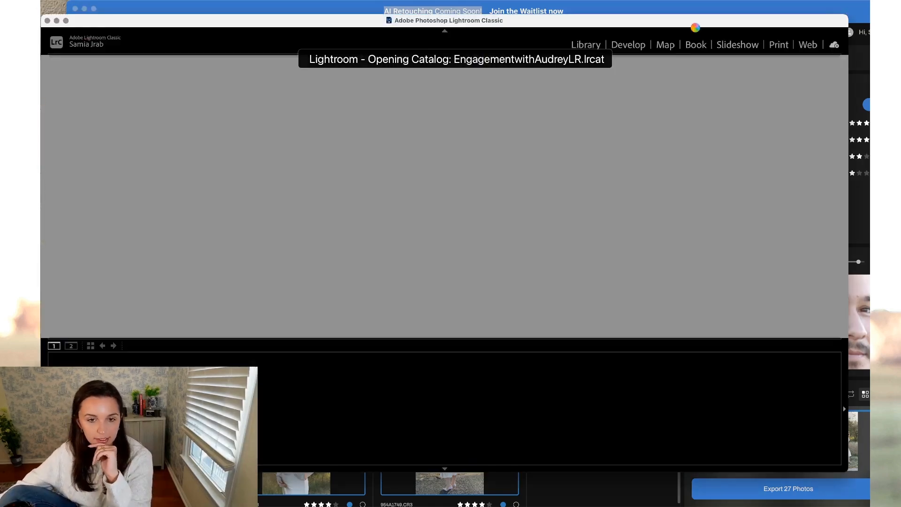
- Move the Lightroom window slightly down and switch back to the Aftershoot album
left_click_drag(695, 24, 696, 38)
left_click(664, 19)
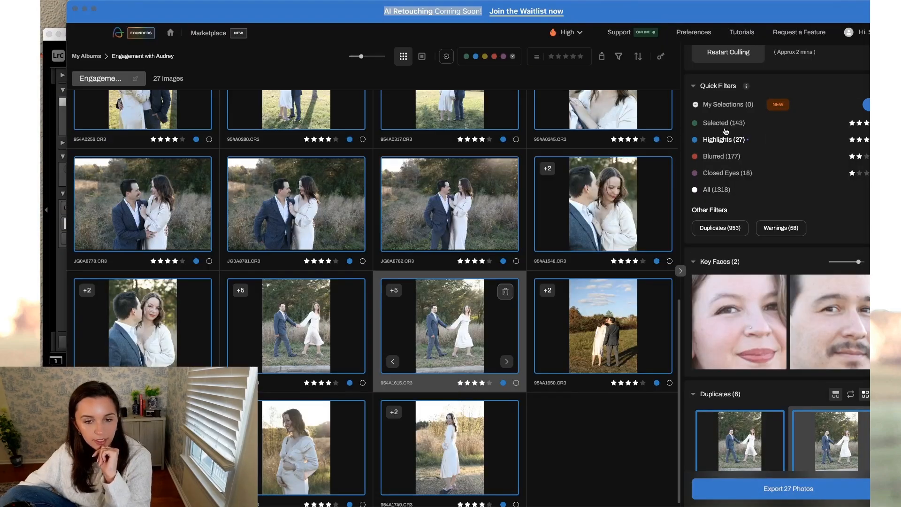
- Filter the album to the Selected and Highlights photos and export them to Lightroom Classic
left_click(713, 122)
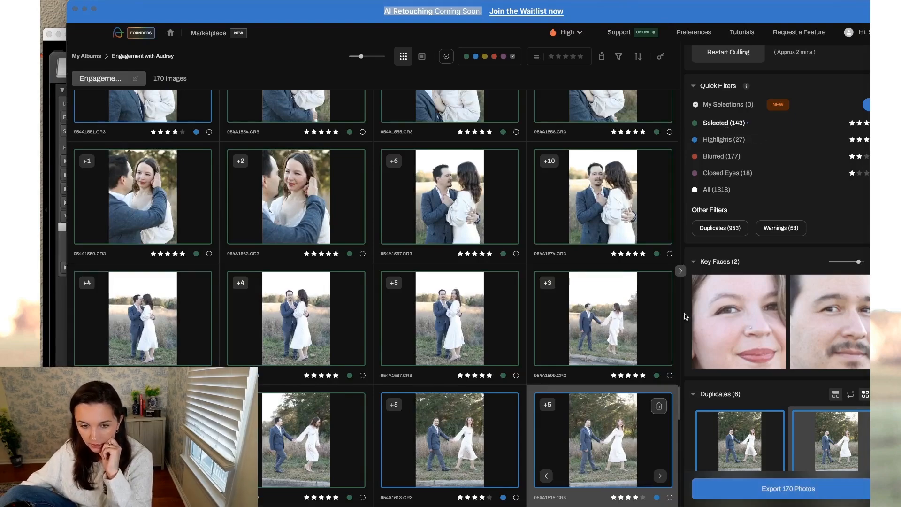
left_click(726, 139)
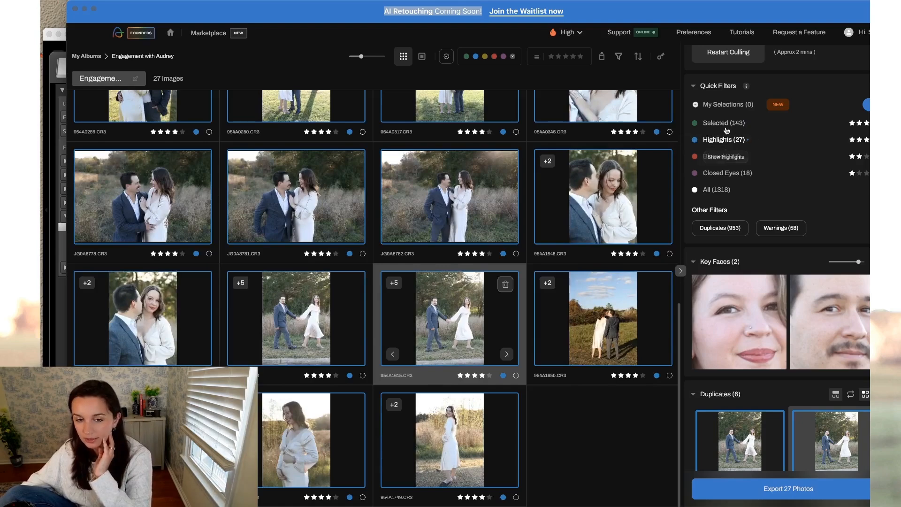
left_click(726, 128)
left_click(780, 492)
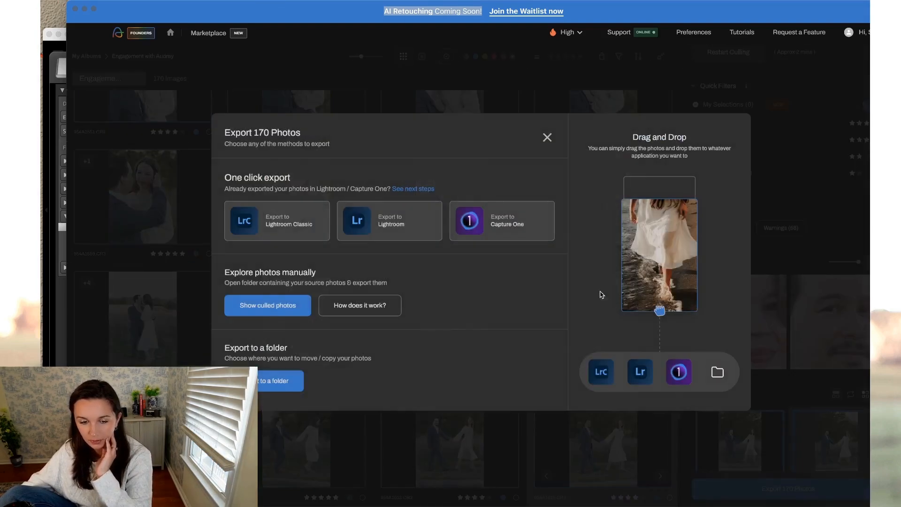
left_click(304, 234)
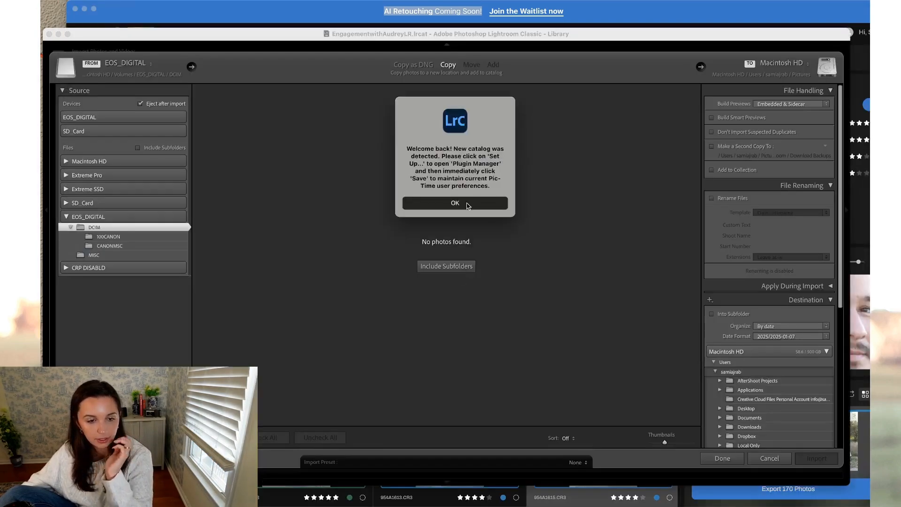
- In Lightroom Classic, dismiss the plug-in notice, cancel the memory card import, and import the culled photos from the Extreme Pro drive
left_click(468, 205)
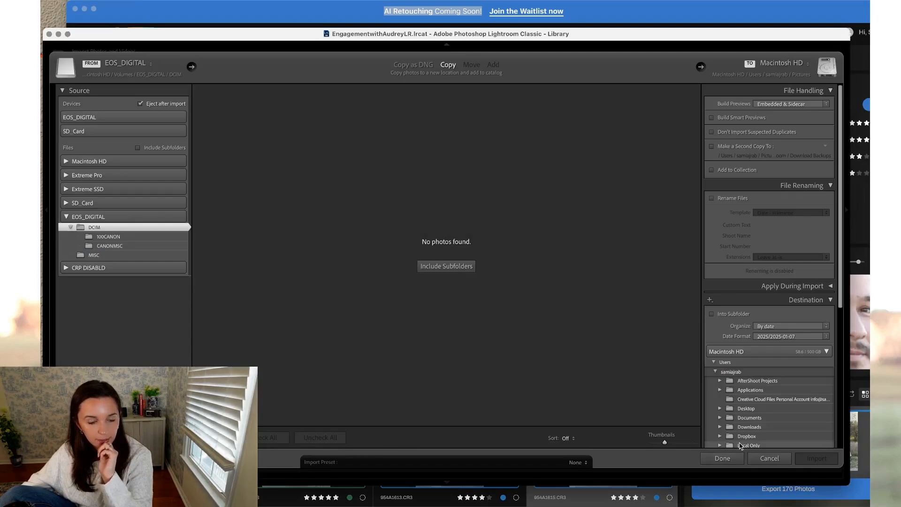
left_click(769, 459)
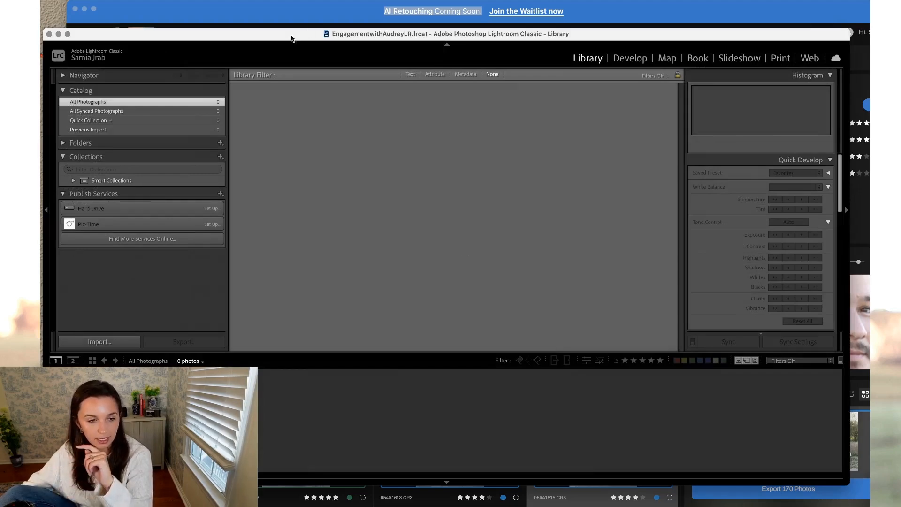
left_click_drag(291, 39, 297, 53)
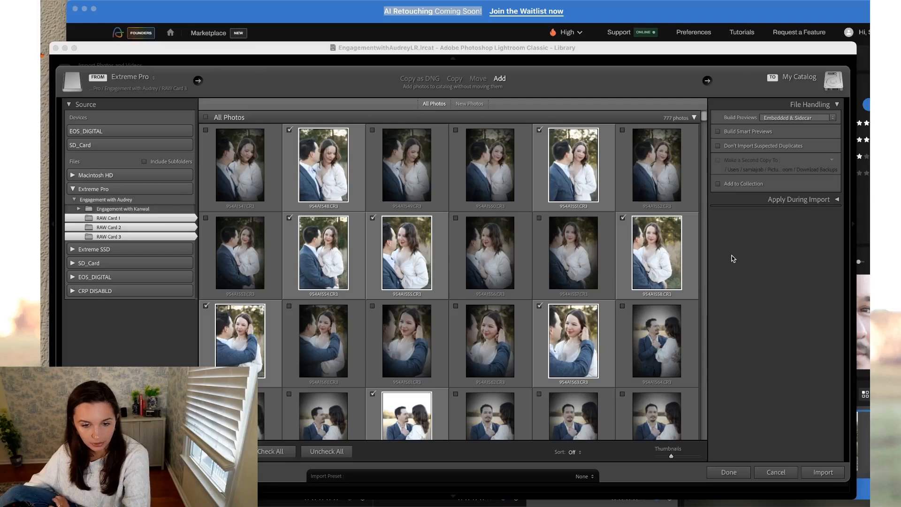
left_click(834, 476)
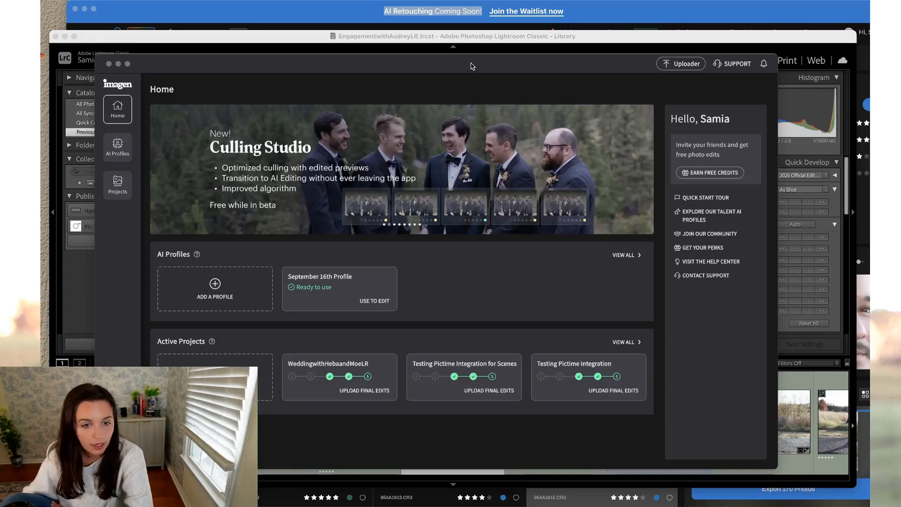
- Switch to Imagen, move and enlarge its window, and create a new Edit project
left_click_drag(472, 66, 468, 15)
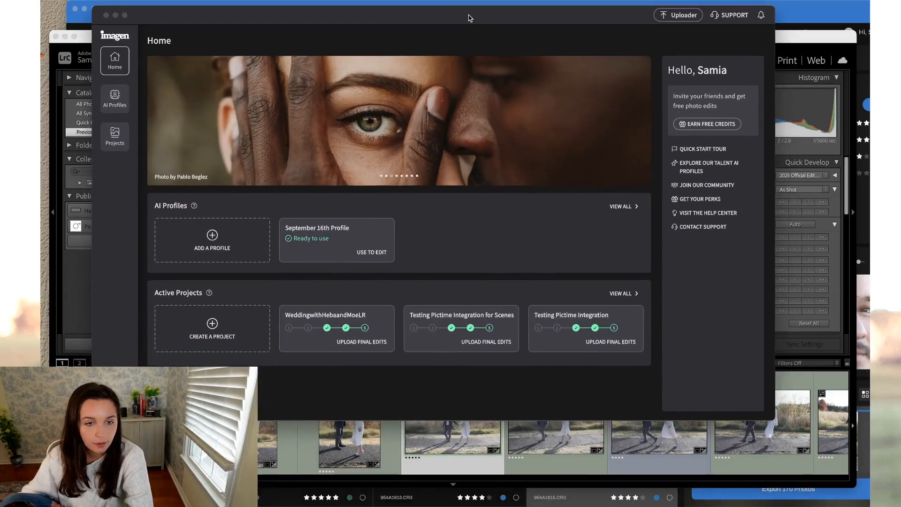
left_click_drag(773, 413, 821, 458)
left_click(216, 325)
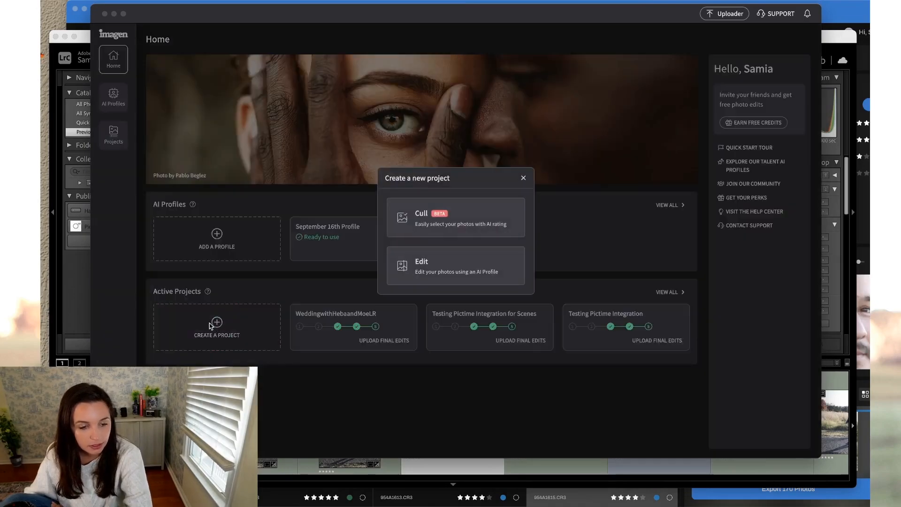
left_click(412, 278)
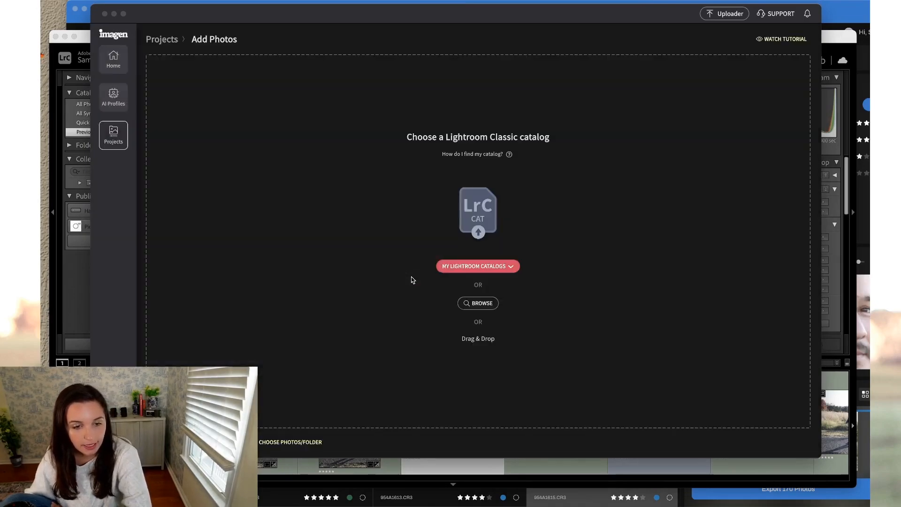
- Choose the engagement's Lightroom catalog for the project, retrying with Lightroom closed, and include all three RAW Card folders
left_click(457, 269)
left_click(457, 283)
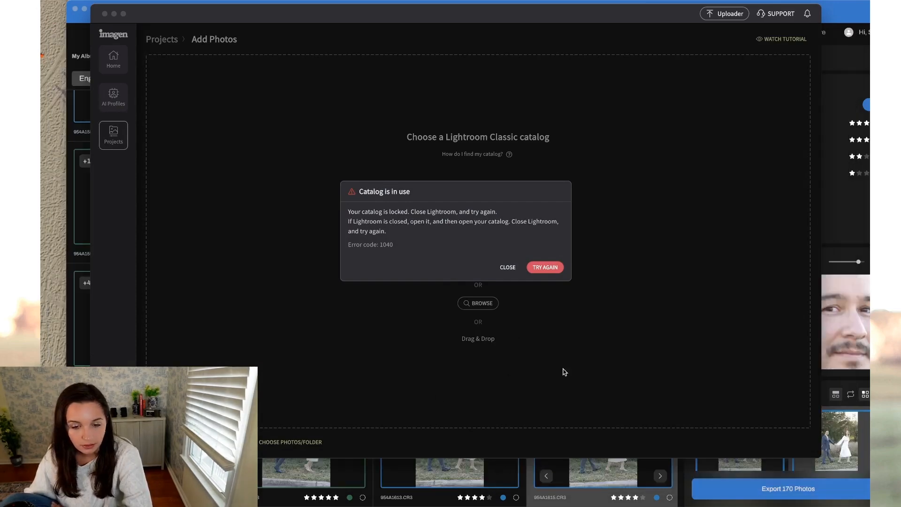
left_click(544, 268)
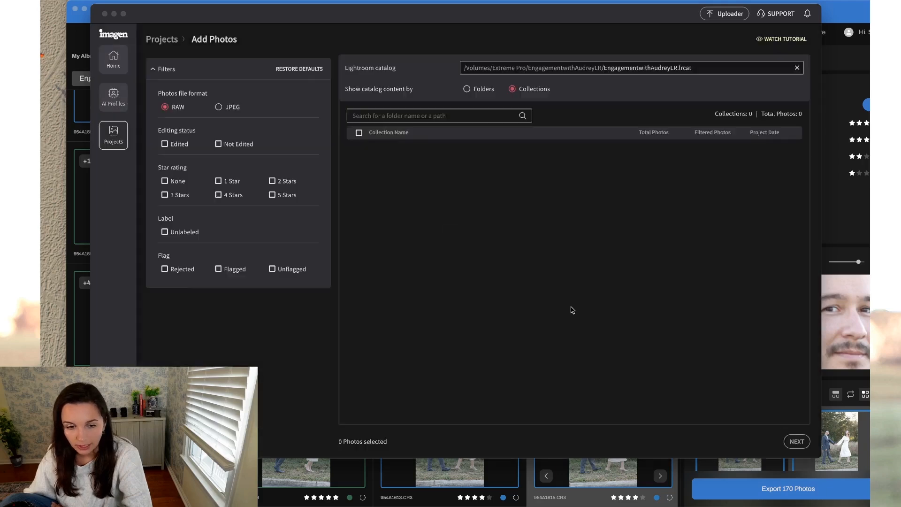
left_click(359, 134)
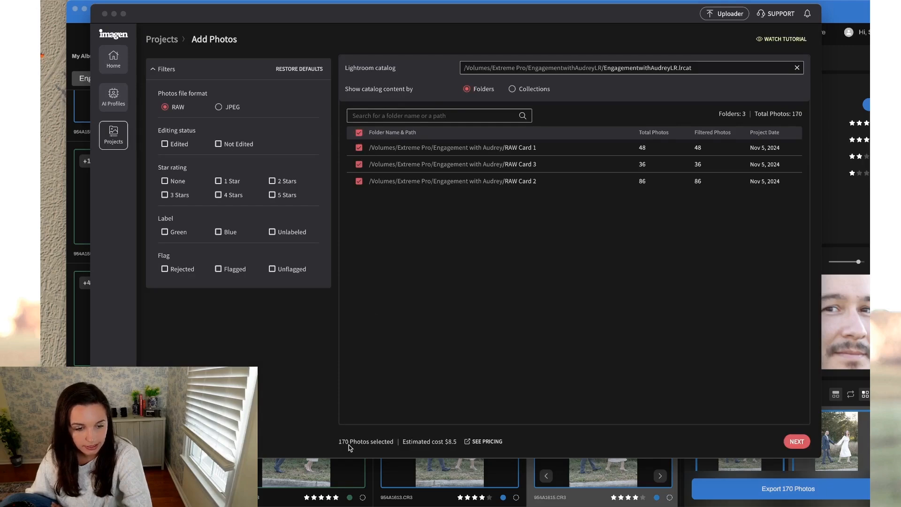
left_click(797, 442)
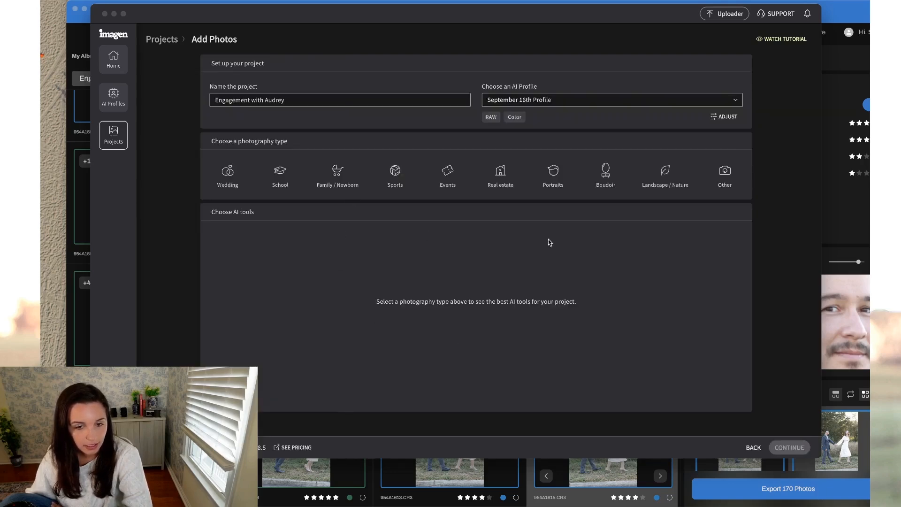
- Set the photography type to Portraits, compare the two crop tools, and enable Portrait Crop
left_click(553, 171)
mouse_move(272, 254)
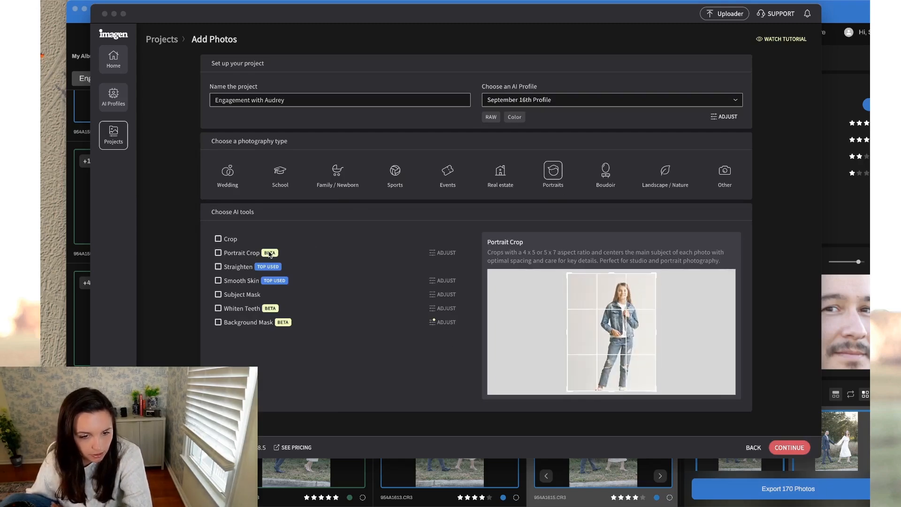
left_click(218, 253)
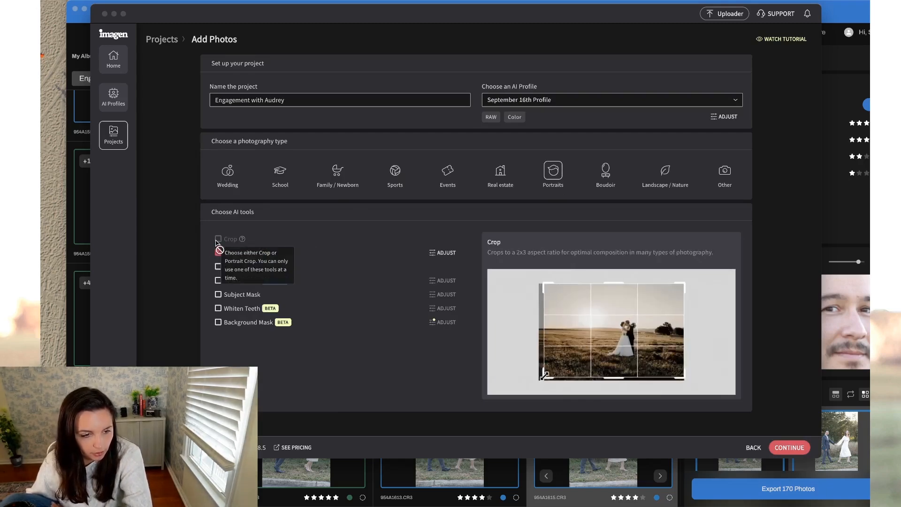
left_click(228, 254)
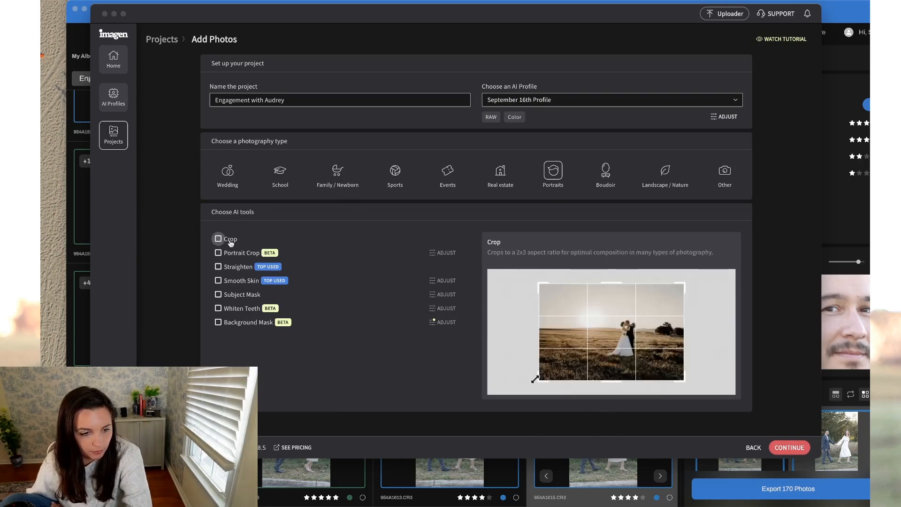
left_click(230, 241)
left_click(229, 241)
left_click(225, 253)
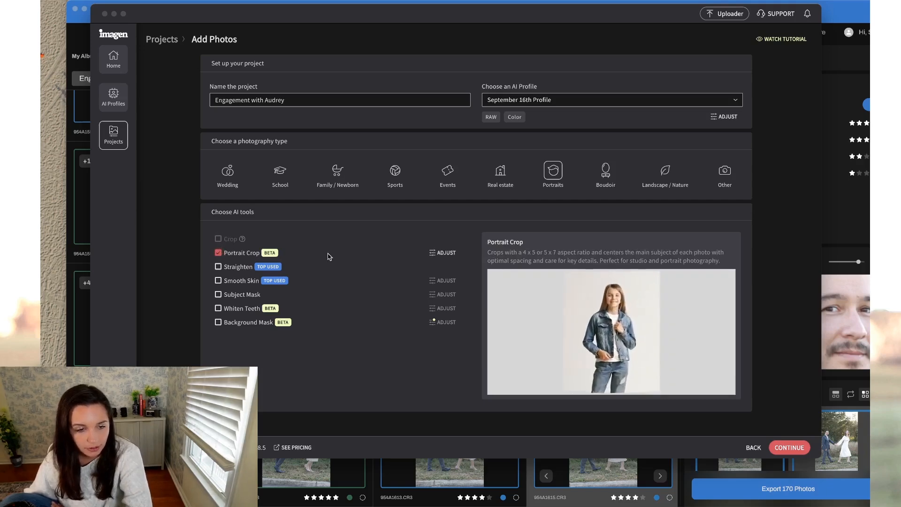
- Enable Straighten, look over the remaining AI tools, and submit the project for editing with the September 16th Profile
left_click(220, 267)
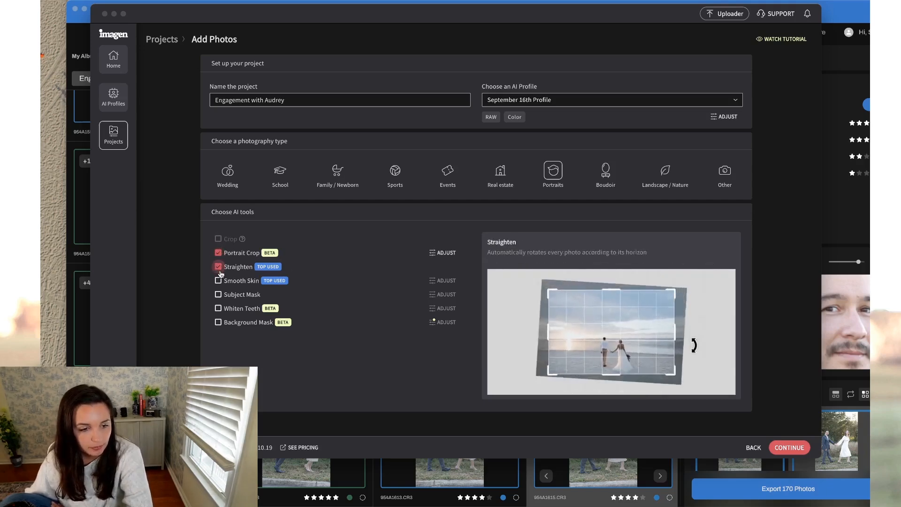
mouse_move(263, 285)
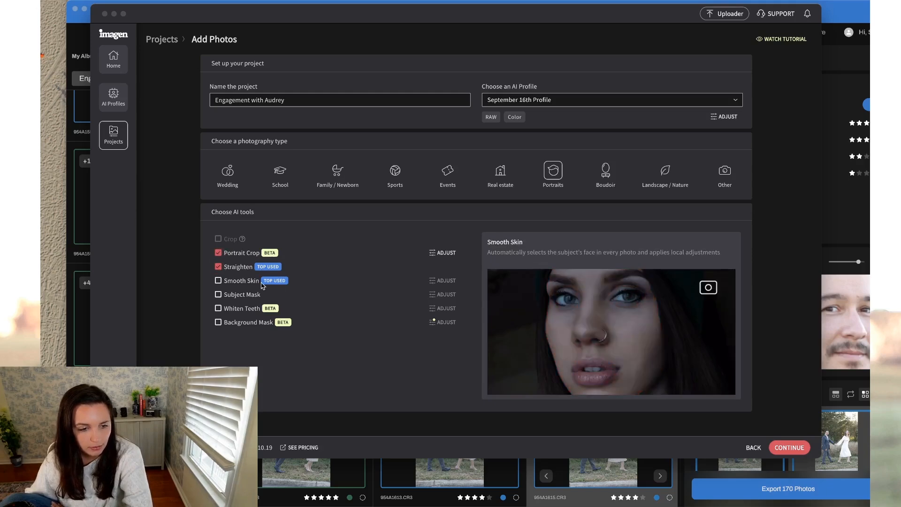
mouse_move(243, 315)
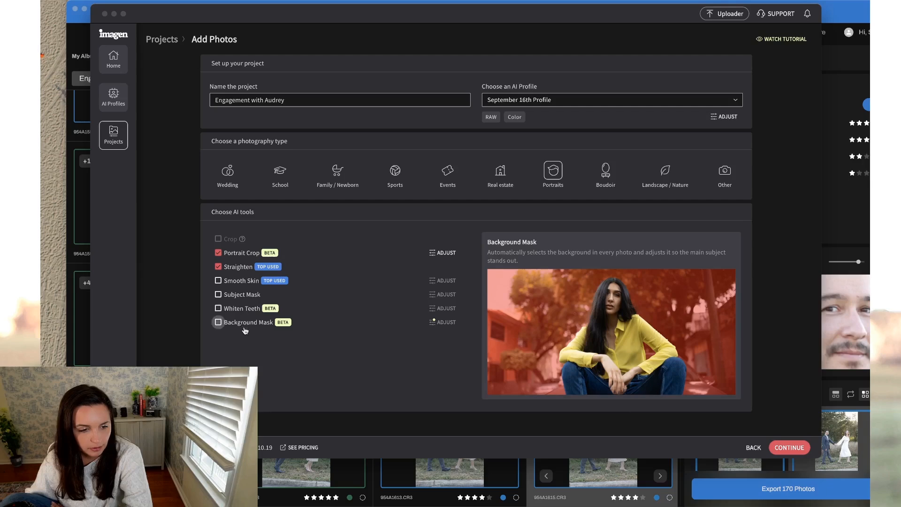
left_click(782, 448)
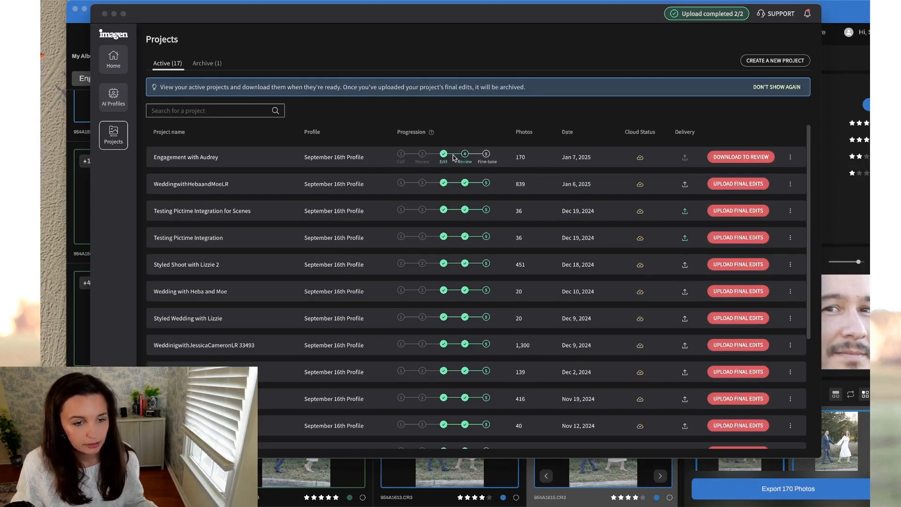
- Download the engagement project's finished edits into its Lightroom catalog, accepting the overwrite of previous edits
left_click(729, 156)
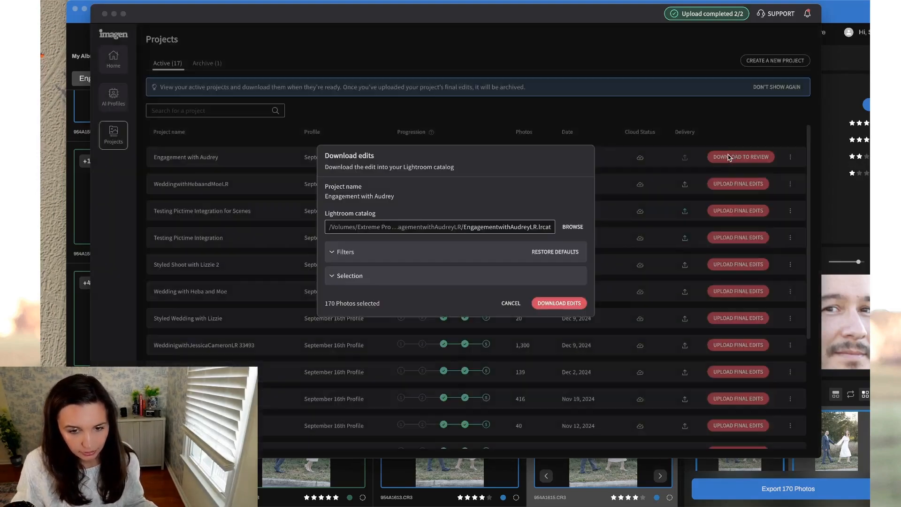
left_click(563, 303)
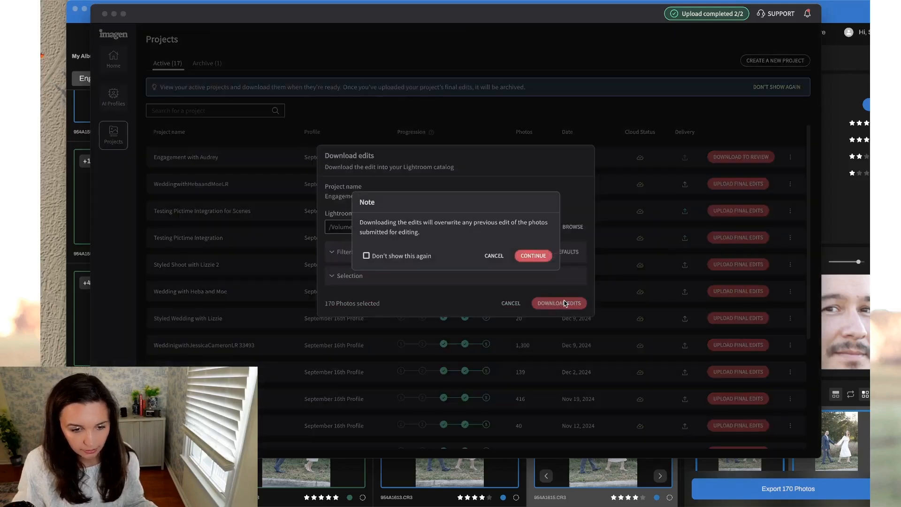
left_click(526, 256)
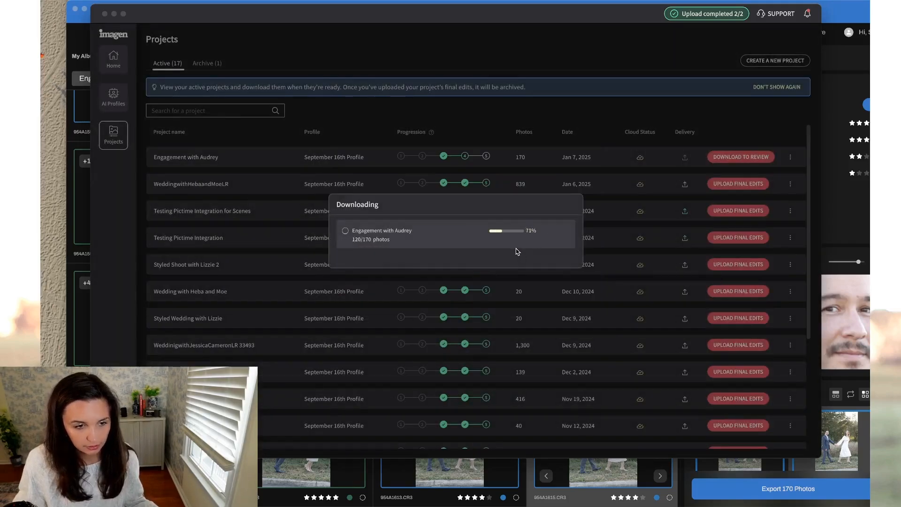
left_click(545, 273)
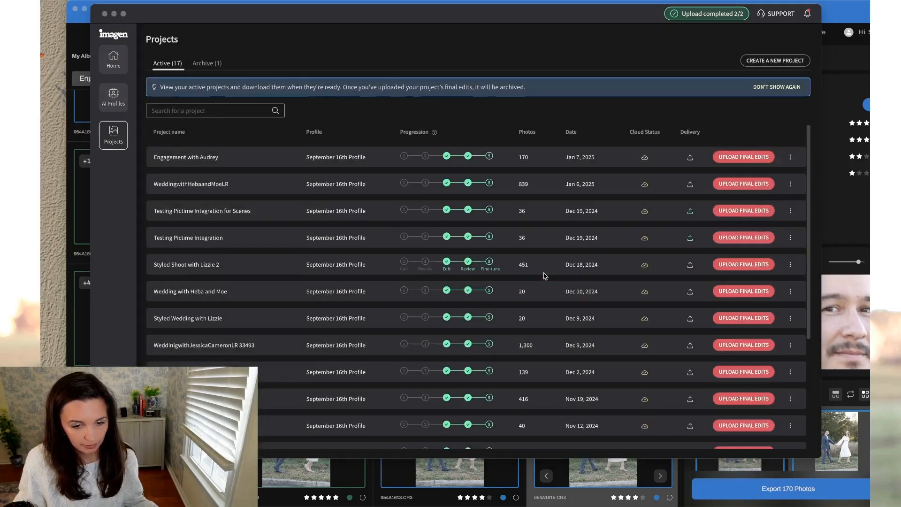
- Close the Aftershoot window and open the engagement catalog in Lightroom Classic
left_click(631, 492)
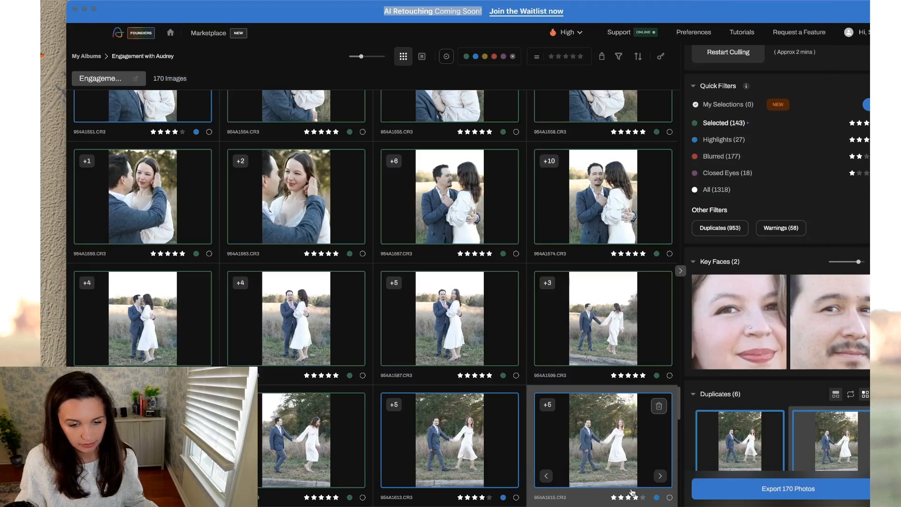
left_click(75, 10)
left_click(496, 310)
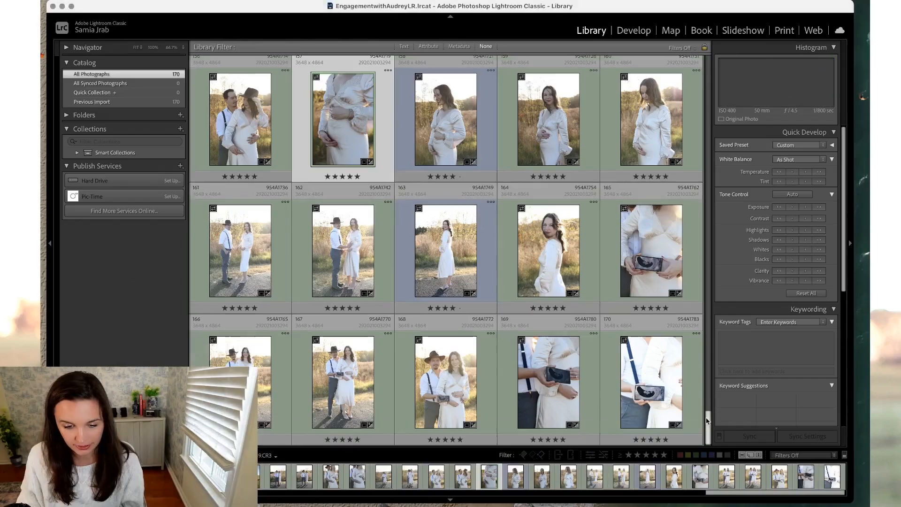
- Filter the library to green-labelled photos, select them all, and remove their green colour label
left_click_drag(708, 434, 682, 74)
left_click(699, 458)
left_click(697, 455)
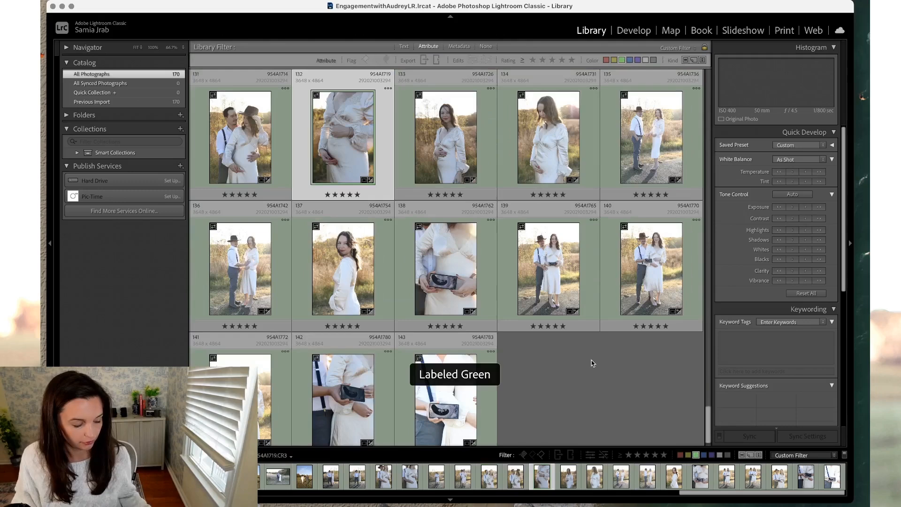
key("super+a")
right_click(479, 296)
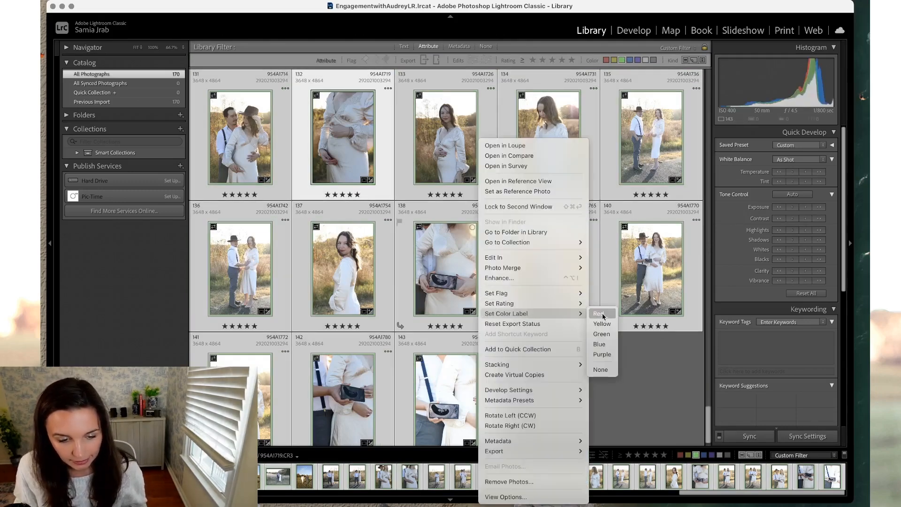
left_click(602, 333)
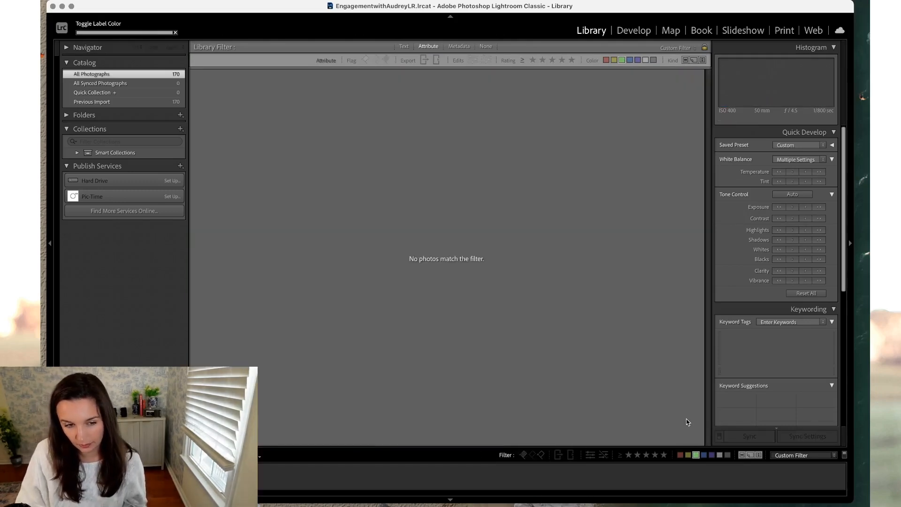
- Turn off the green filter, view only the blue-labelled photos, and return to showing all photos
key("super+l")
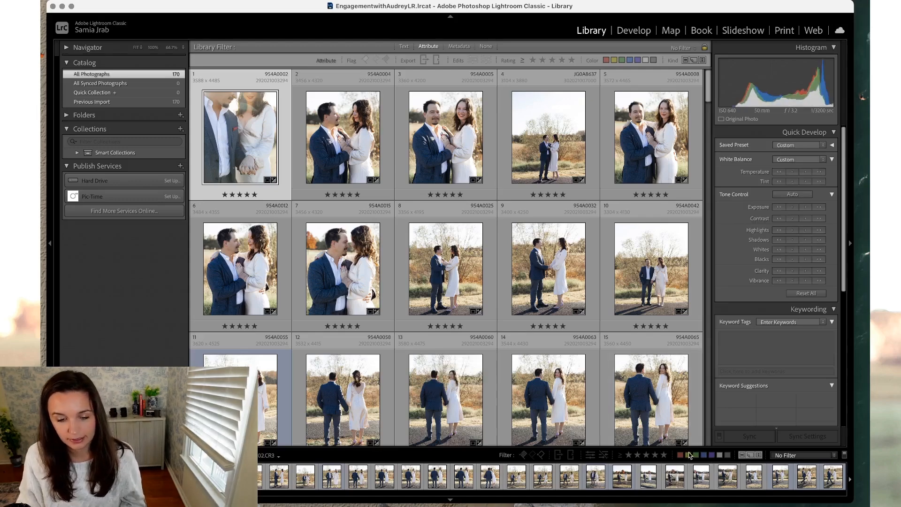
left_click(704, 456)
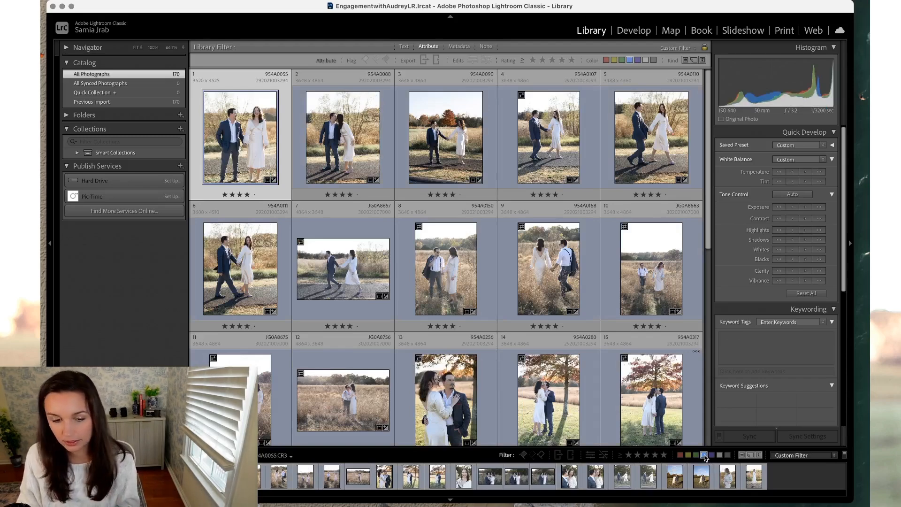
left_click(704, 455)
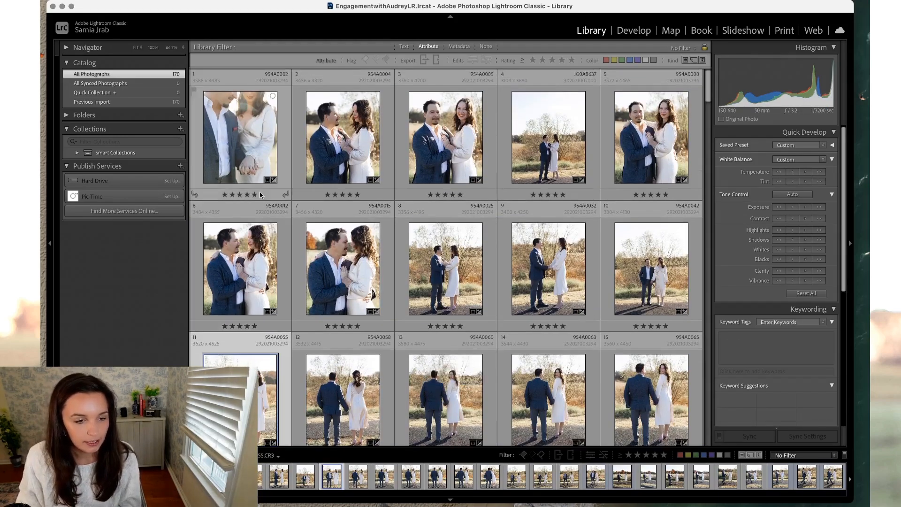
left_click(225, 123)
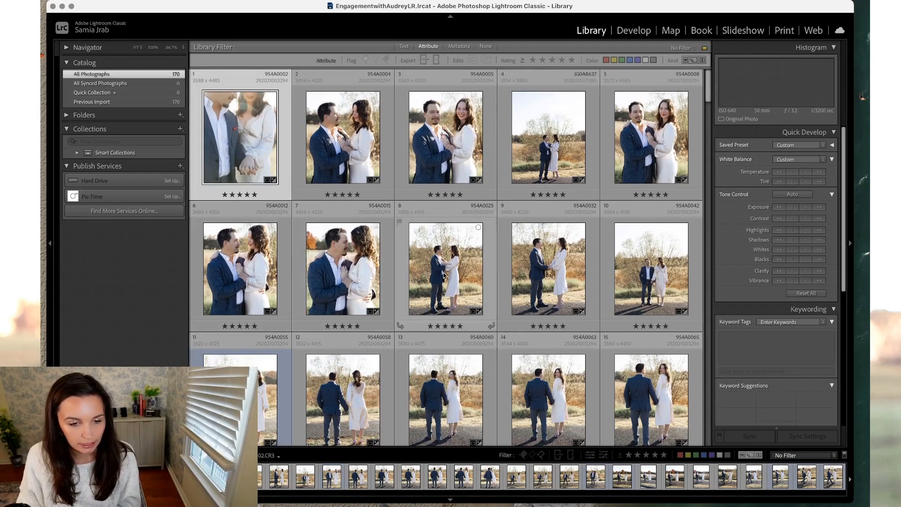
scroll(376, 263, "down", 3)
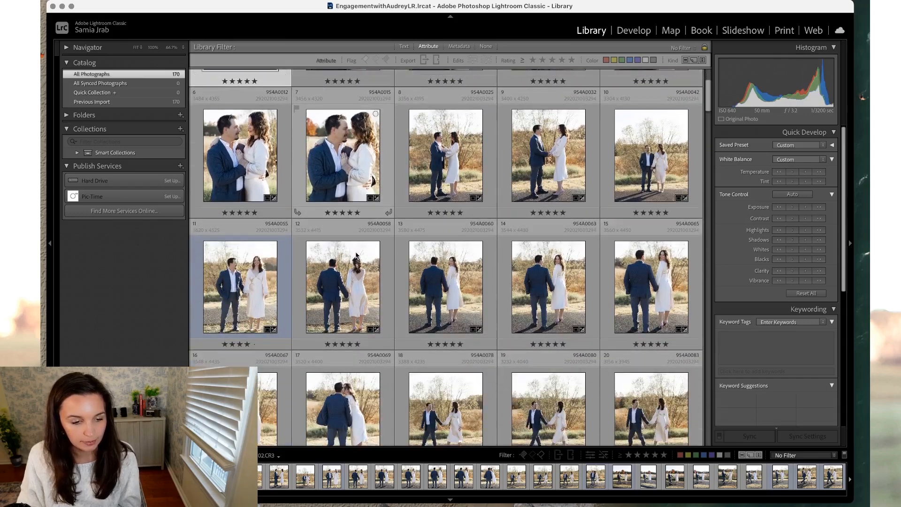
left_click(358, 314)
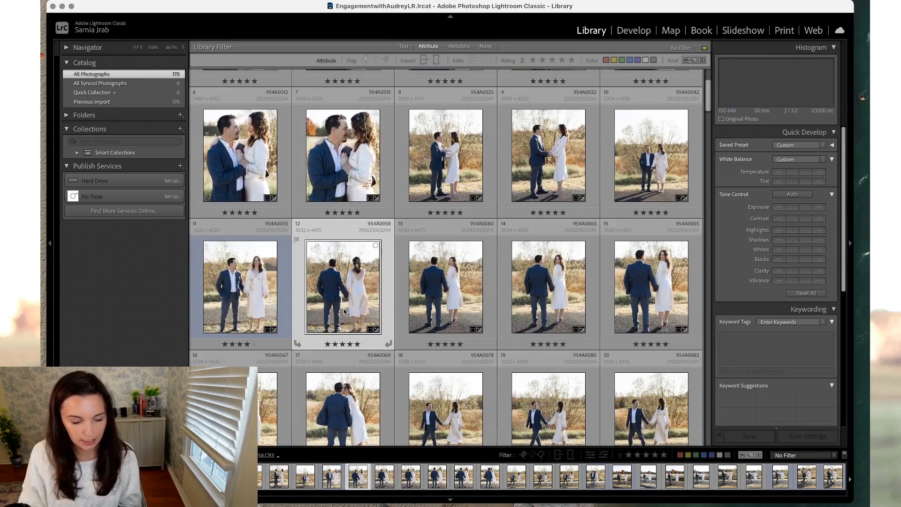
key("Delete")
left_click(472, 240)
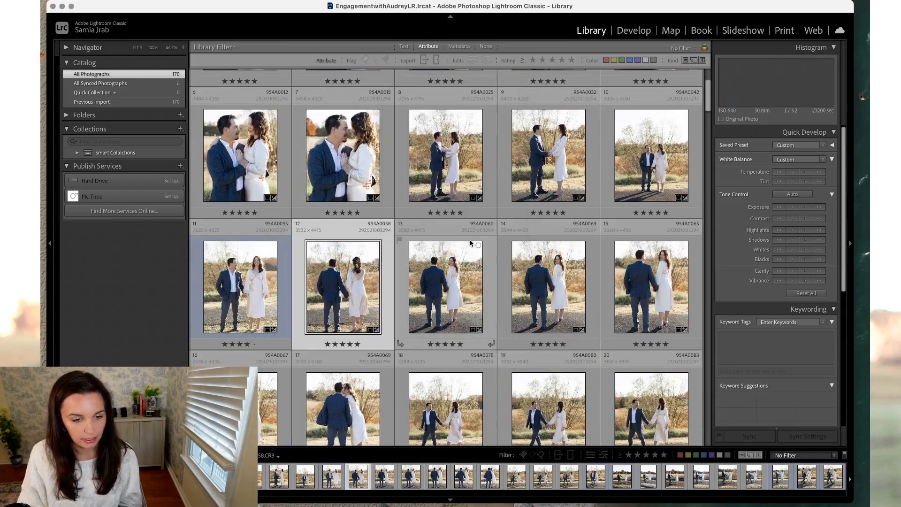
- Create a collection named All that includes all of the catalog's photos
left_click(180, 128)
left_click(186, 138)
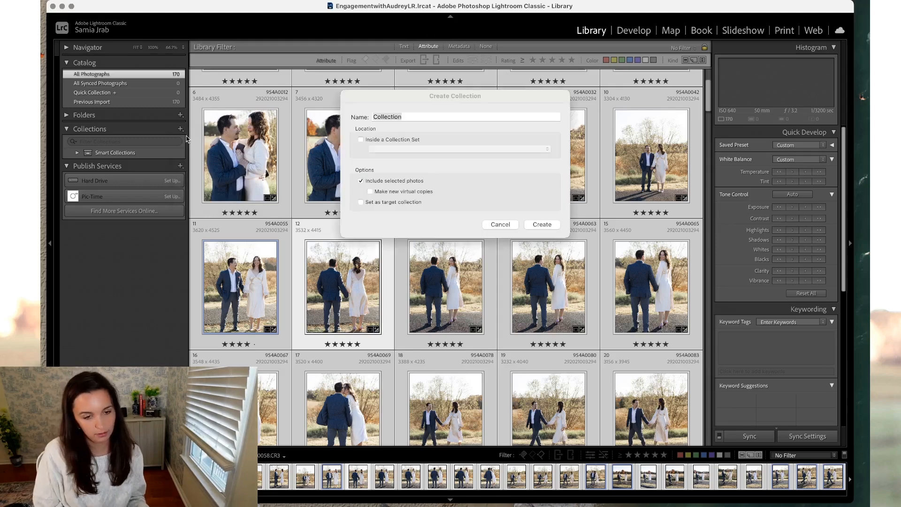
type("All")
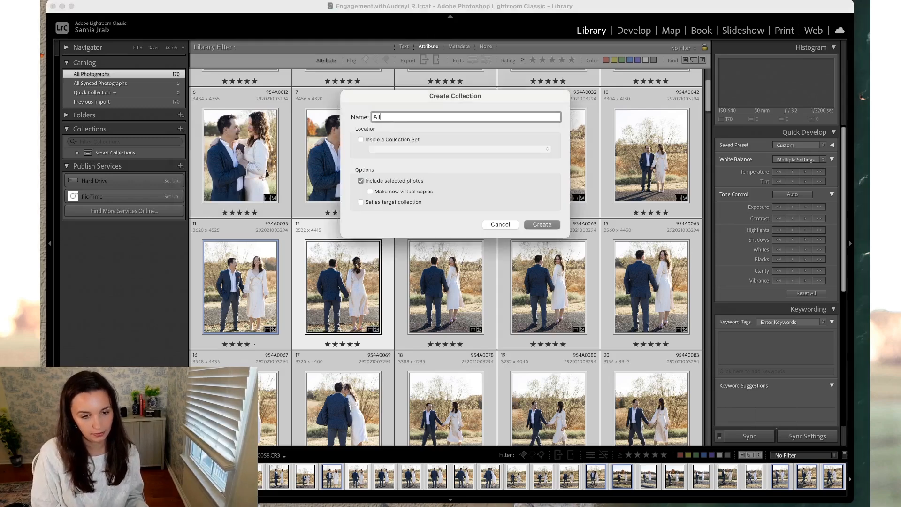
key("Return")
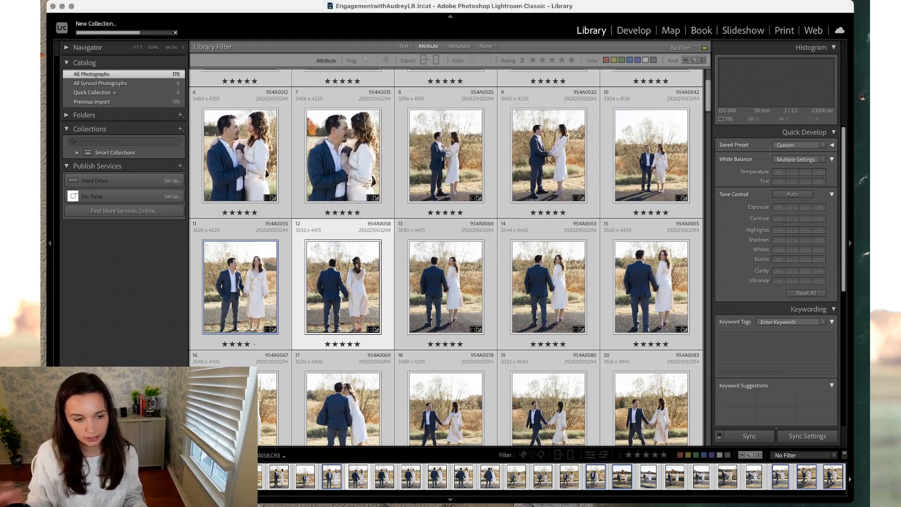
- Clear the full selection and remove photos 954A0058 and 954A0078 from the All collection
left_click(364, 231)
left_click(338, 232)
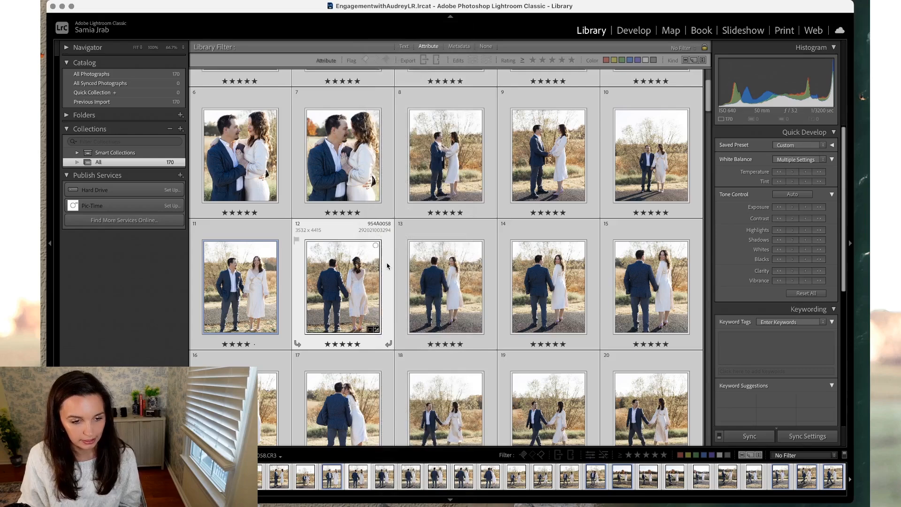
left_click(387, 264)
key("BackSpace")
scroll(335, 232, "down", 5)
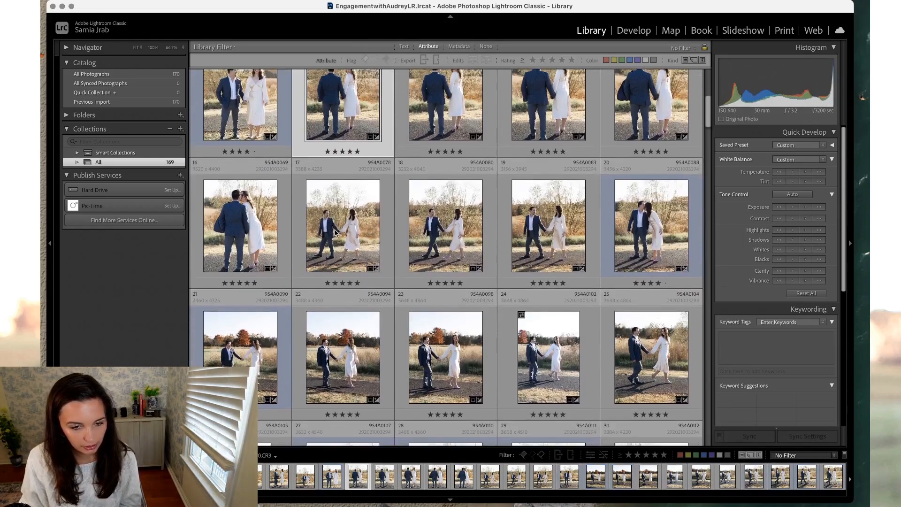
scroll(335, 235, "down", 3)
left_click(348, 197)
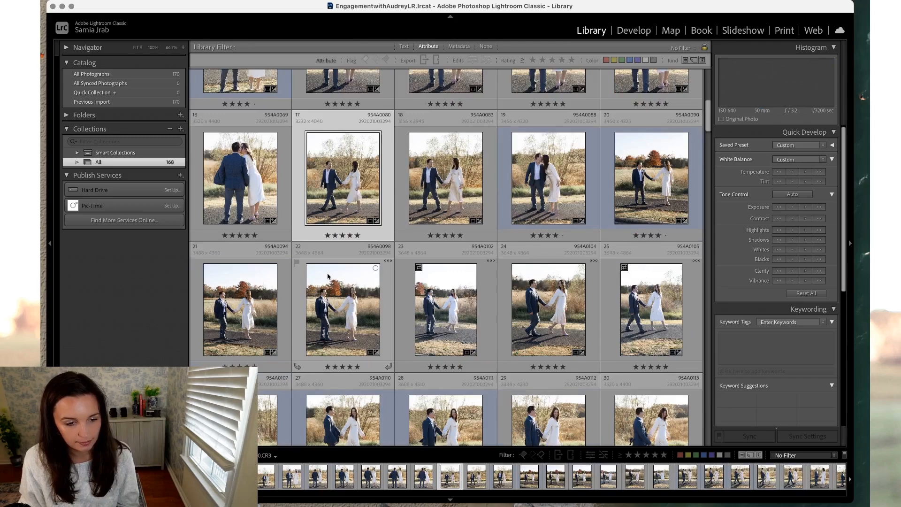
key("BackSpace")
- Remove photo 954A0125, the couple standing apart on the gravel path, from the All collection
scroll(355, 279, "down", 1)
scroll(354, 279, "down", 5)
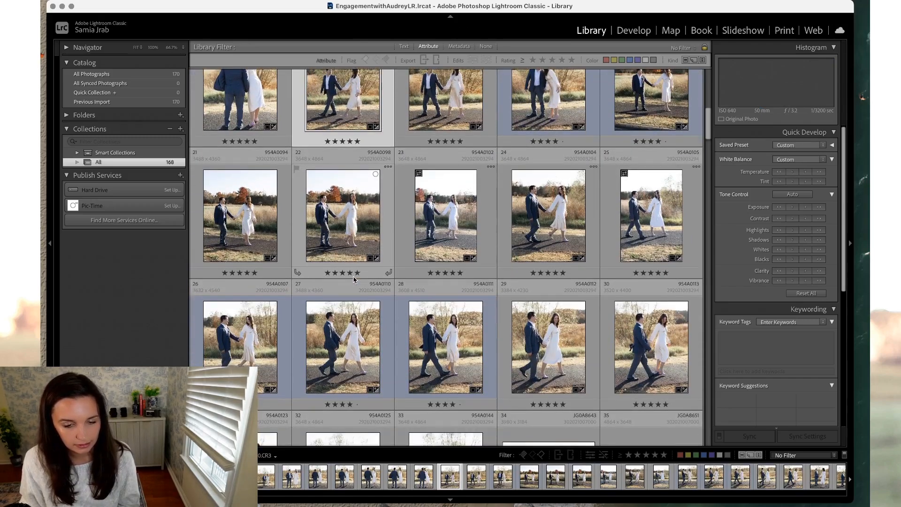
scroll(354, 280, "down", 4)
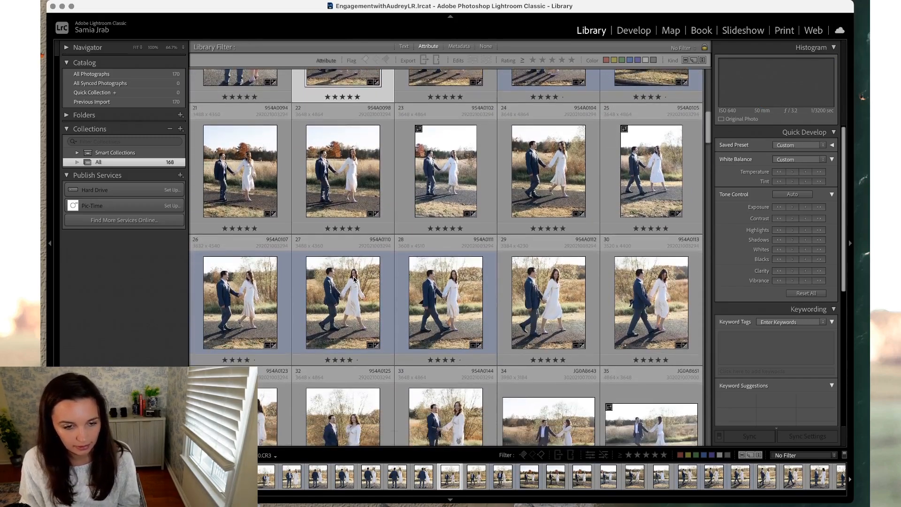
scroll(355, 279, "down", 4)
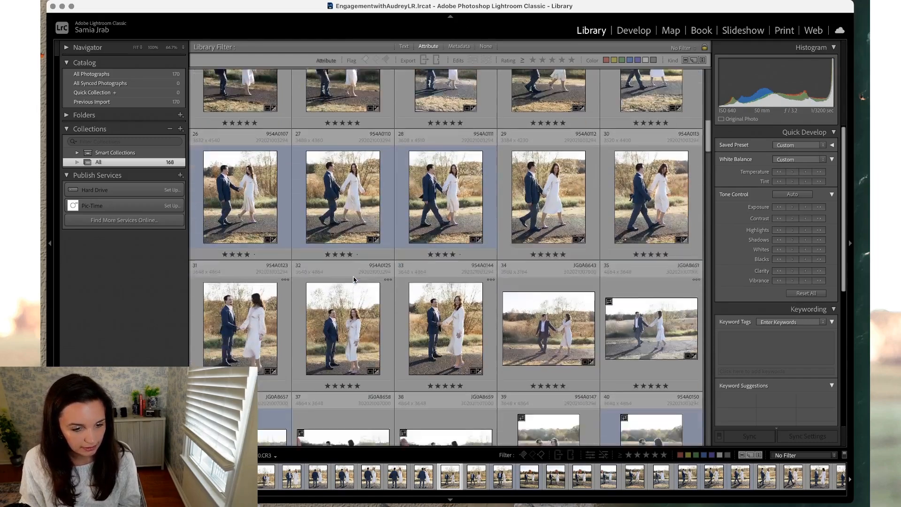
scroll(354, 280, "down", 4)
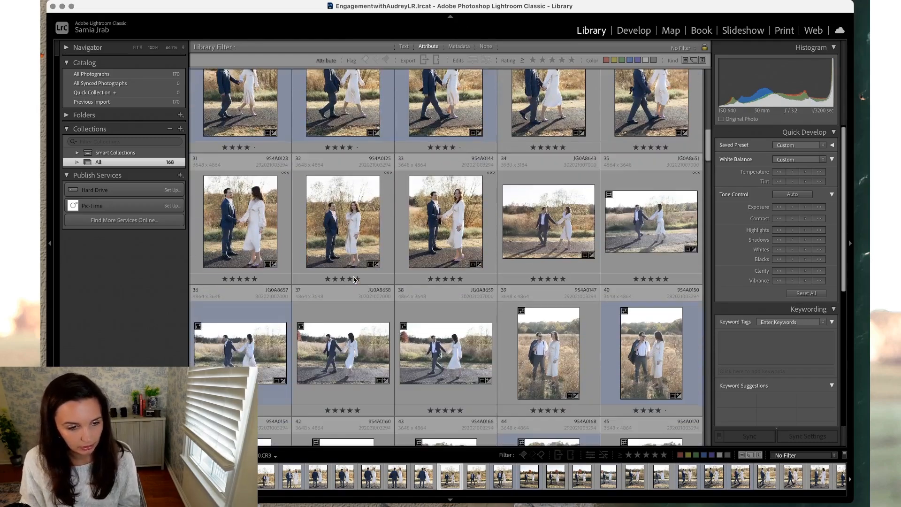
left_click(362, 219)
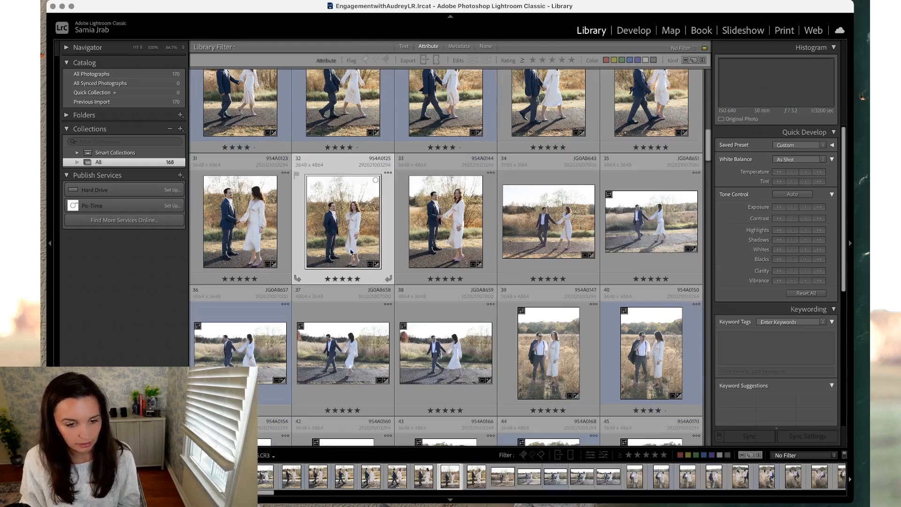
key("Delete")
- Review the remaining photos in the All collection, from the field shots onward, for near-duplicates and consistent editing
scroll(351, 252, "down", 8)
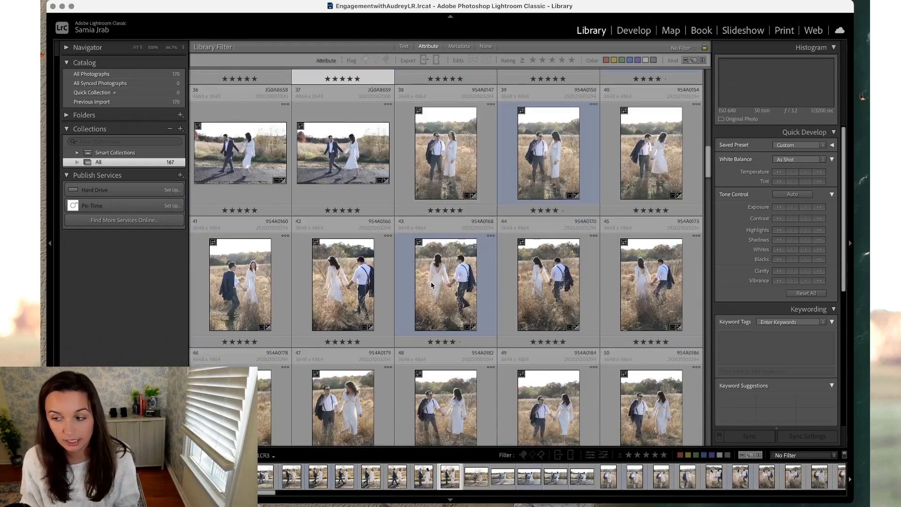
scroll(431, 285, "down", 5)
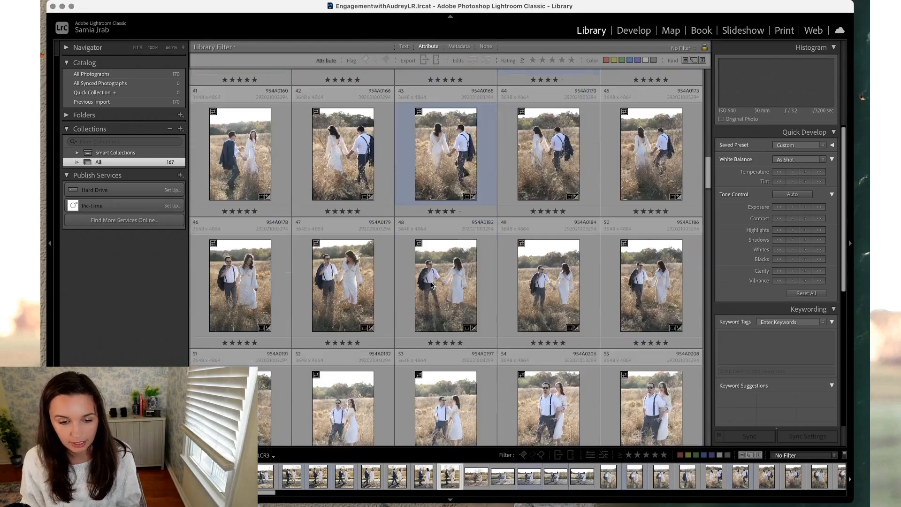
scroll(431, 285, "up", 4)
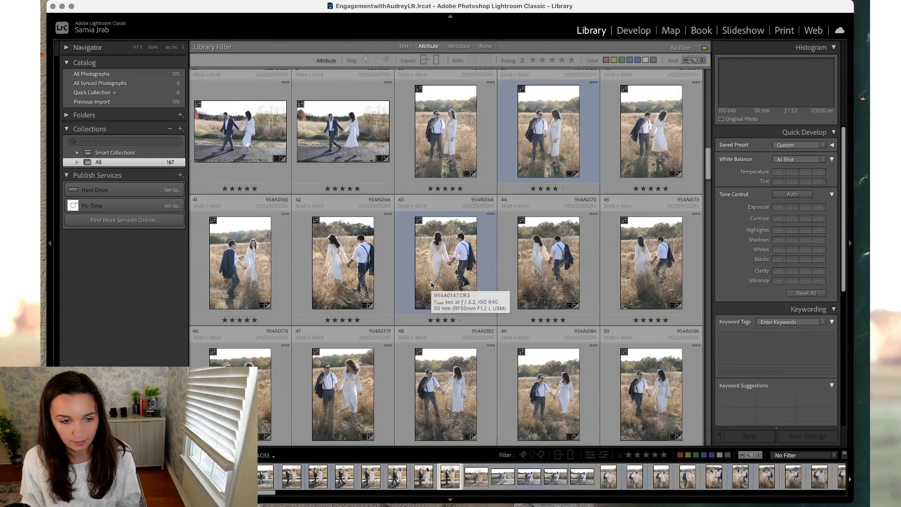
scroll(431, 285, "up", 7)
left_click(443, 320)
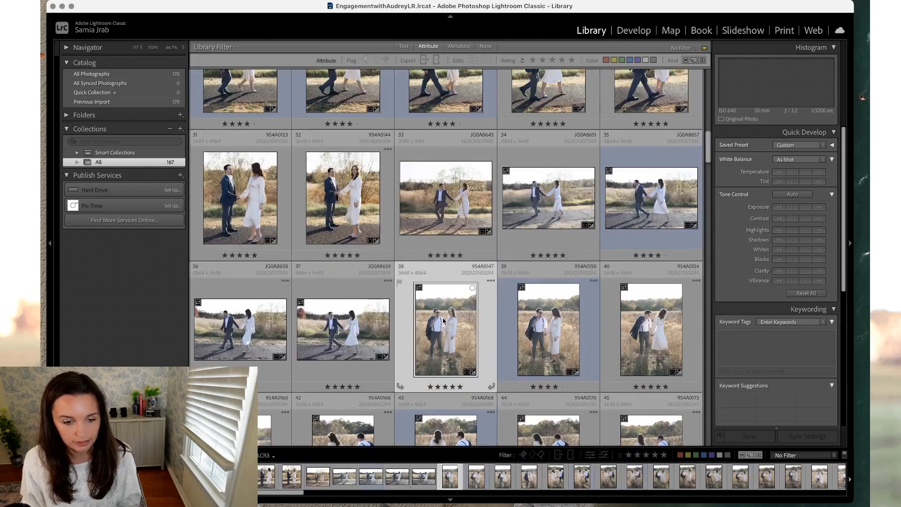
left_click_drag(710, 154, 711, 173)
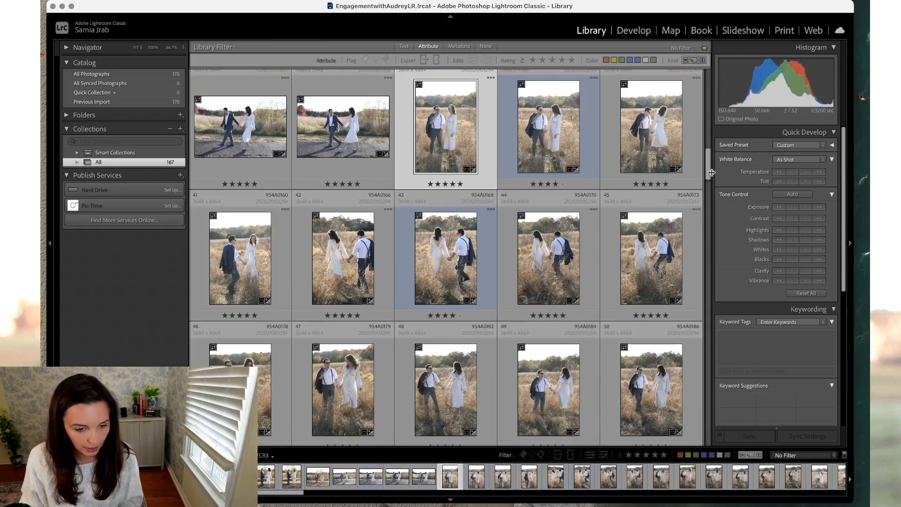
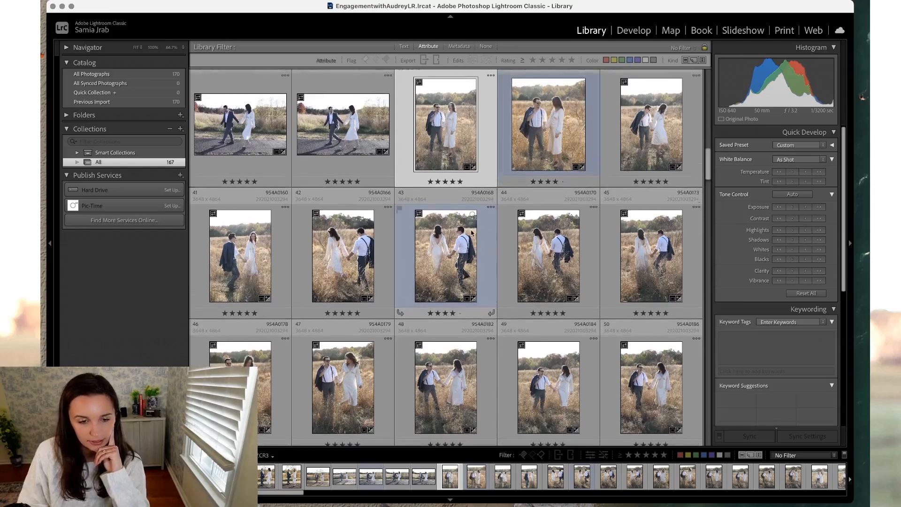
scroll(472, 233, "down", 10)
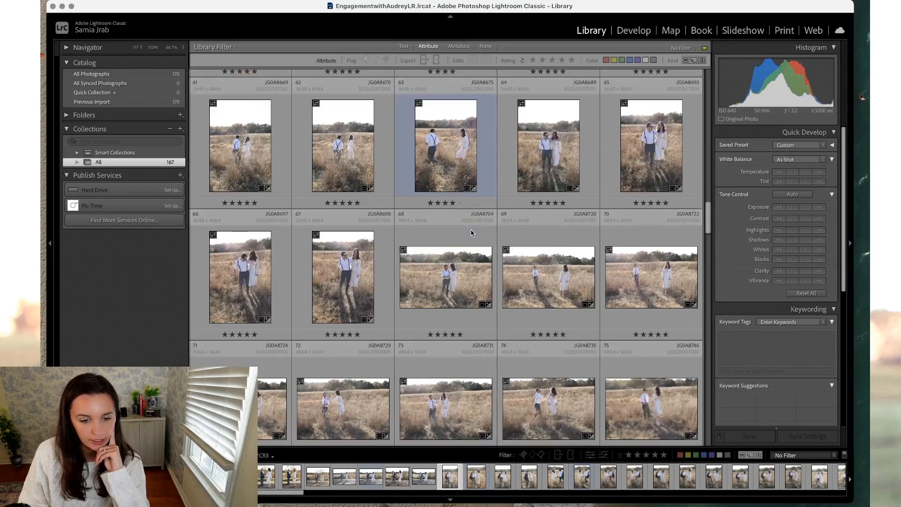
scroll(472, 233, "down", 5)
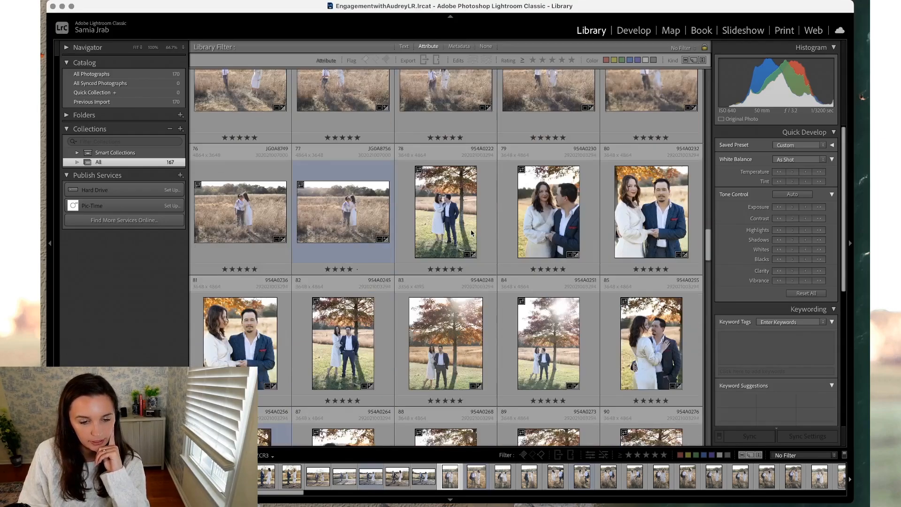
scroll(472, 233, "down", 10)
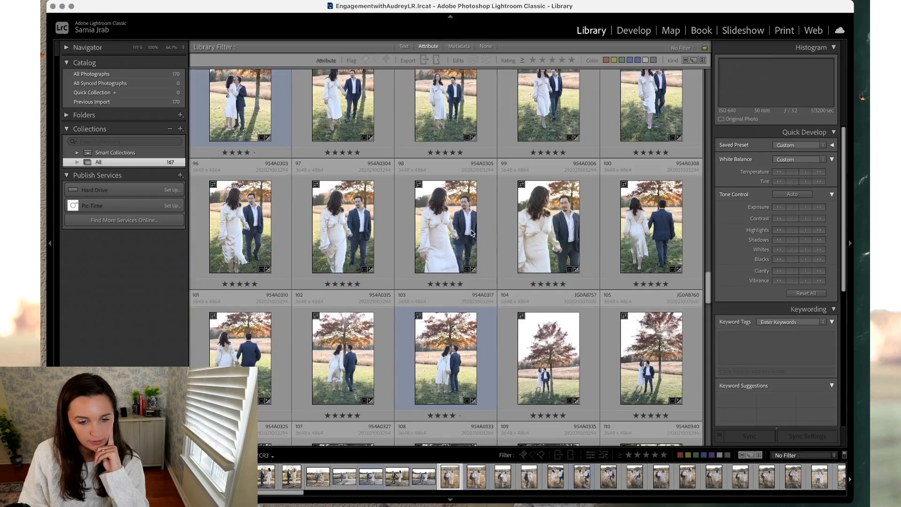
scroll(472, 233, "down", 5)
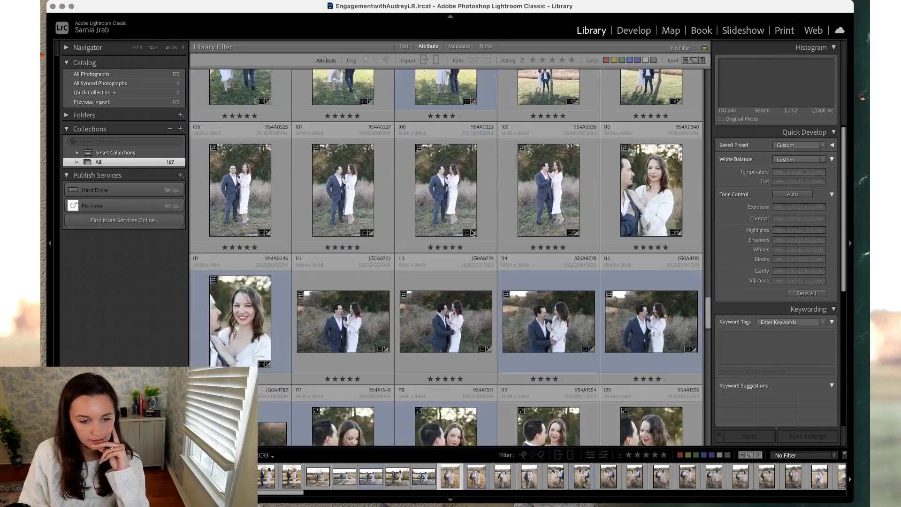
scroll(472, 233, "down", 3)
scroll(471, 233, "down", 8)
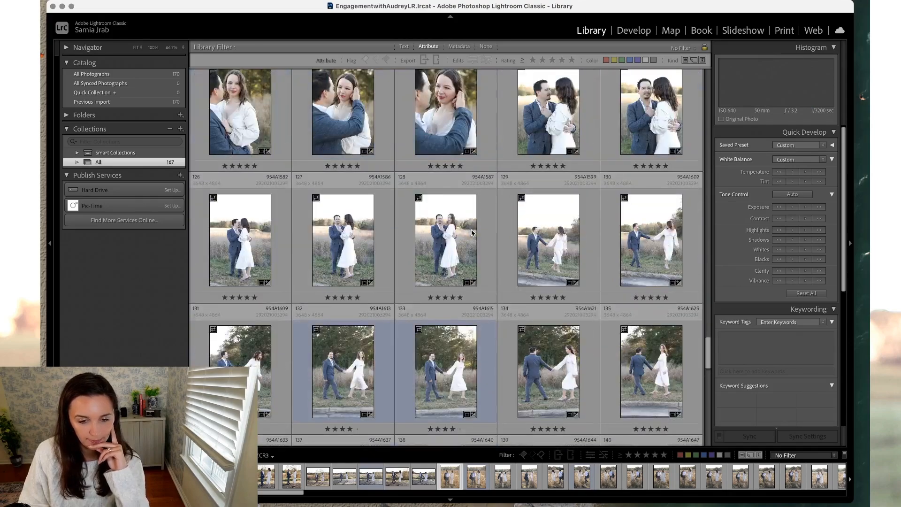
- Look through the collection, then select all its photos and clear their star ratings
scroll(472, 233, "down", 7)
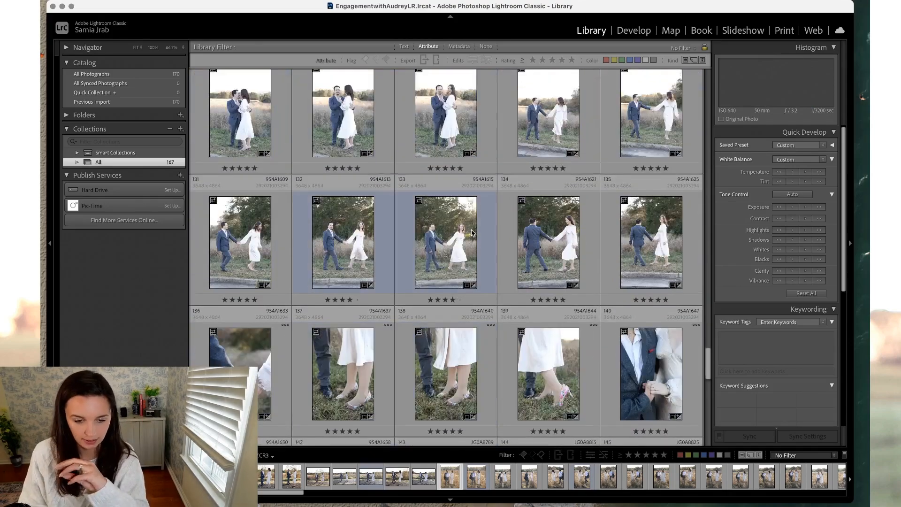
scroll(471, 233, "down", 5)
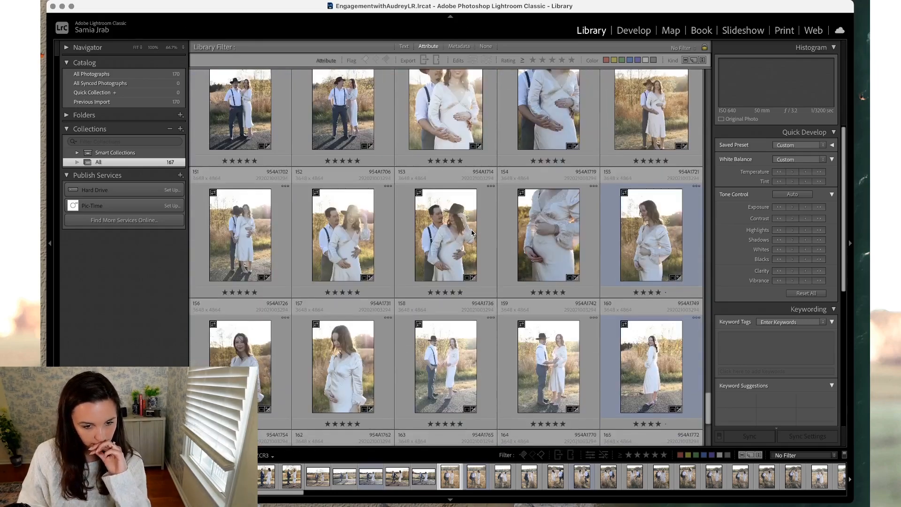
scroll(472, 233, "down", 3)
scroll(469, 244, "up", 8)
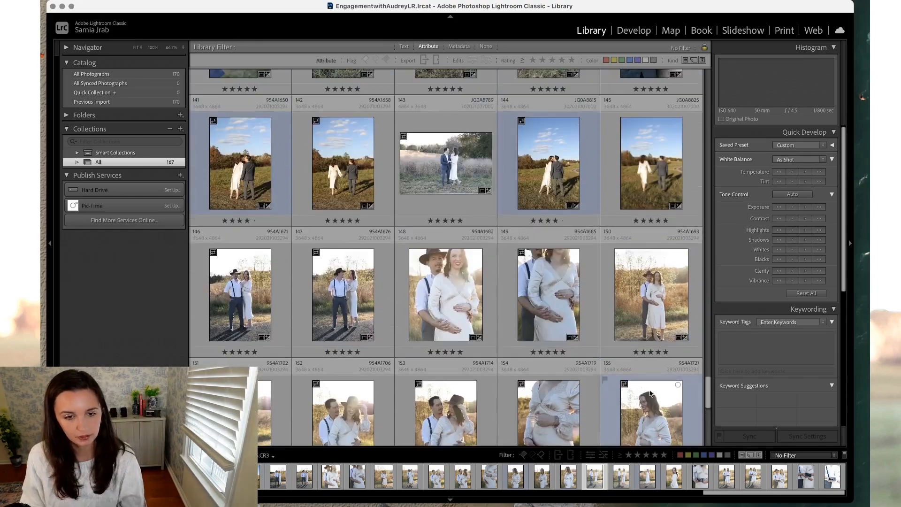
left_click_drag(707, 397, 701, 83)
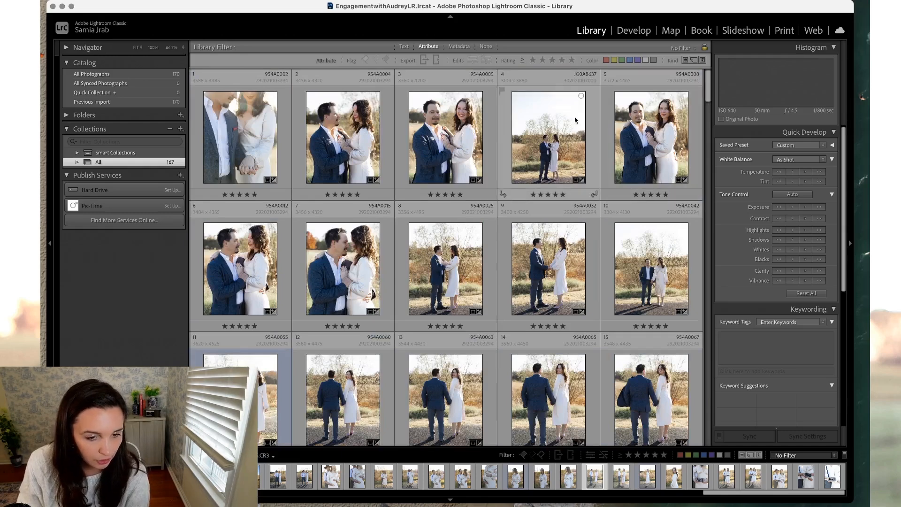
left_click(267, 151)
key("super+a")
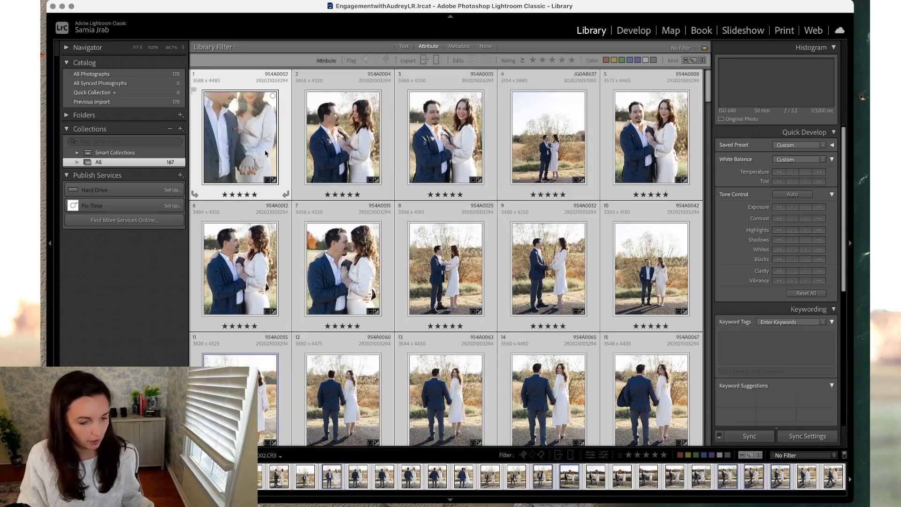
right_click(265, 150)
mouse_move(296, 304)
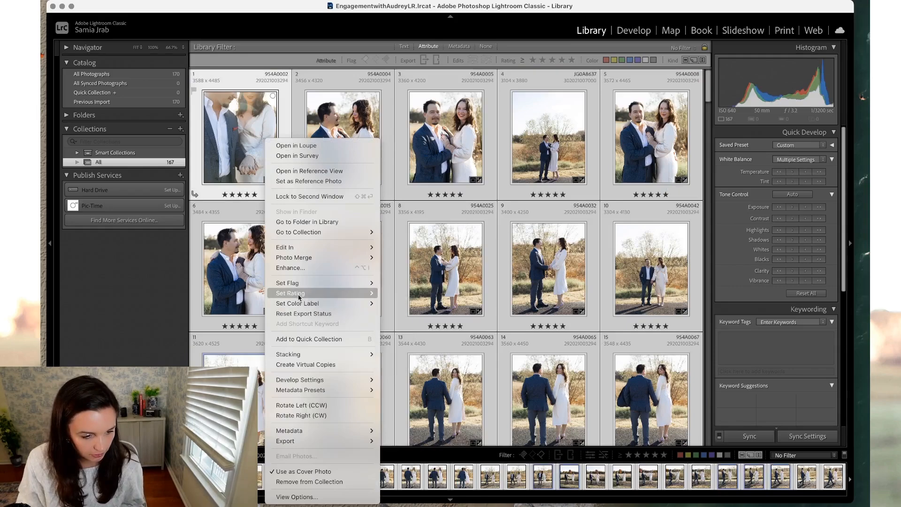
left_click(282, 140)
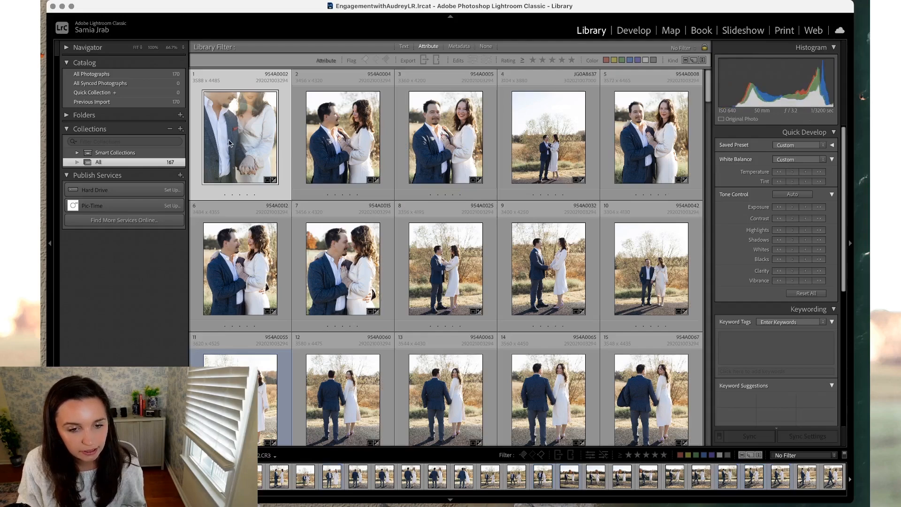
- Open the wide photo JG0A8637 for developing and set the Color Mixer's green saturation to +19
left_click(502, 142)
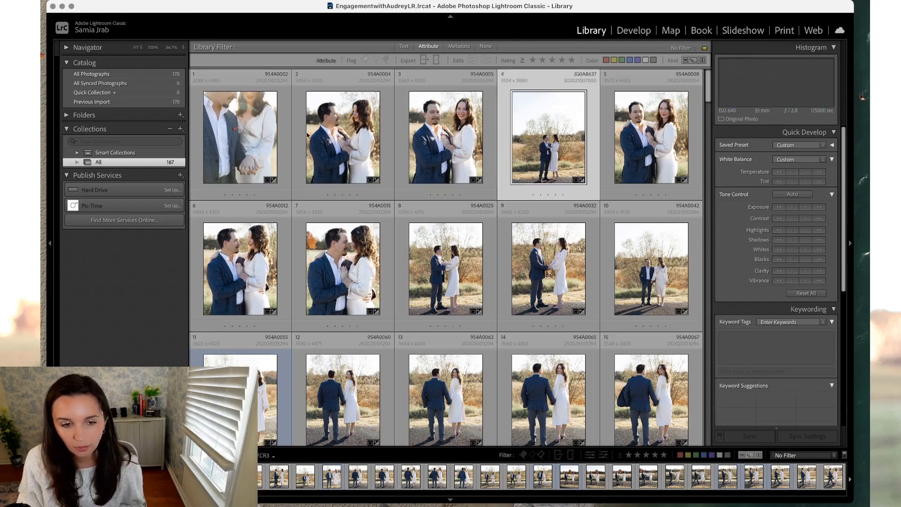
double_click(533, 133)
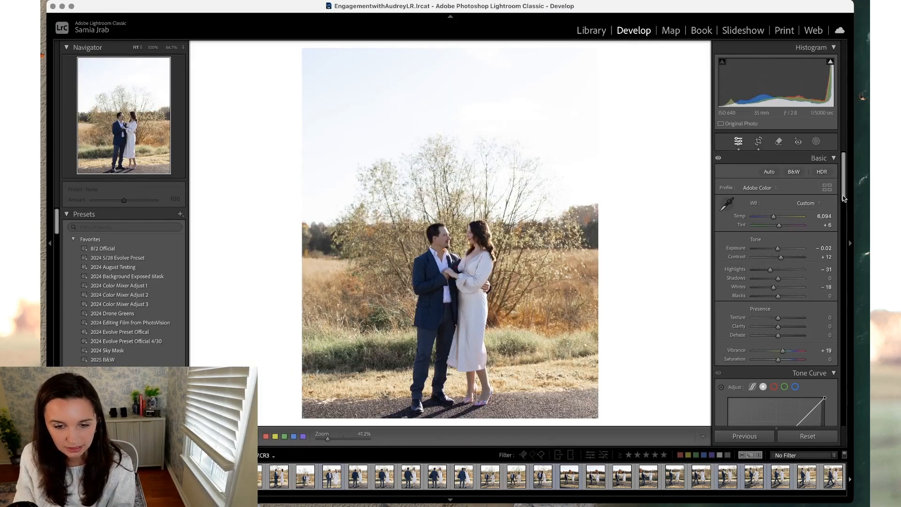
left_click_drag(846, 199, 852, 253)
left_click(766, 265)
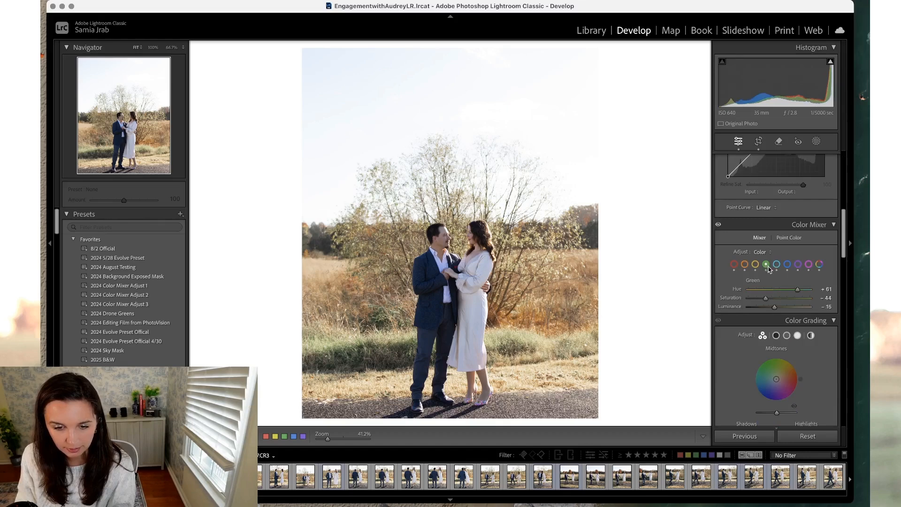
mouse_move(776, 300)
left_mouse_down()
mouse_move(804, 302)
mouse_move(772, 299)
mouse_move(794, 302)
left_mouse_up()
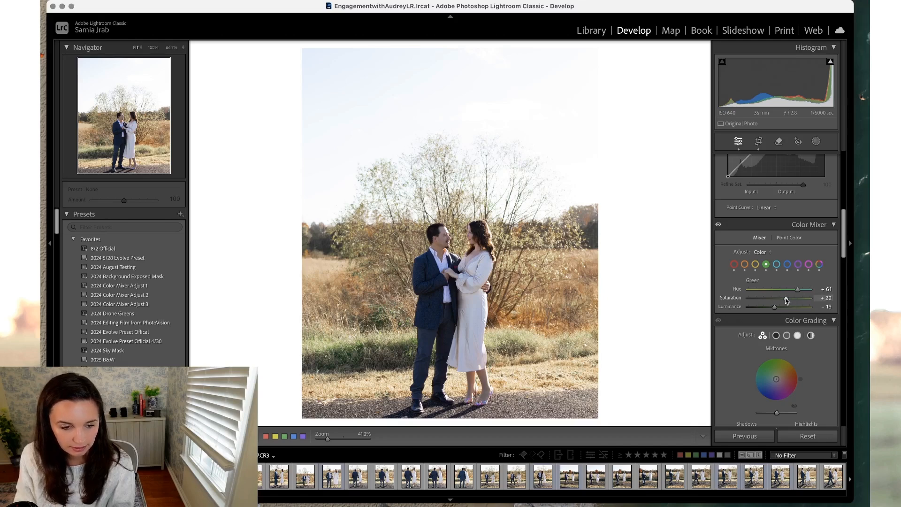
left_click(745, 264)
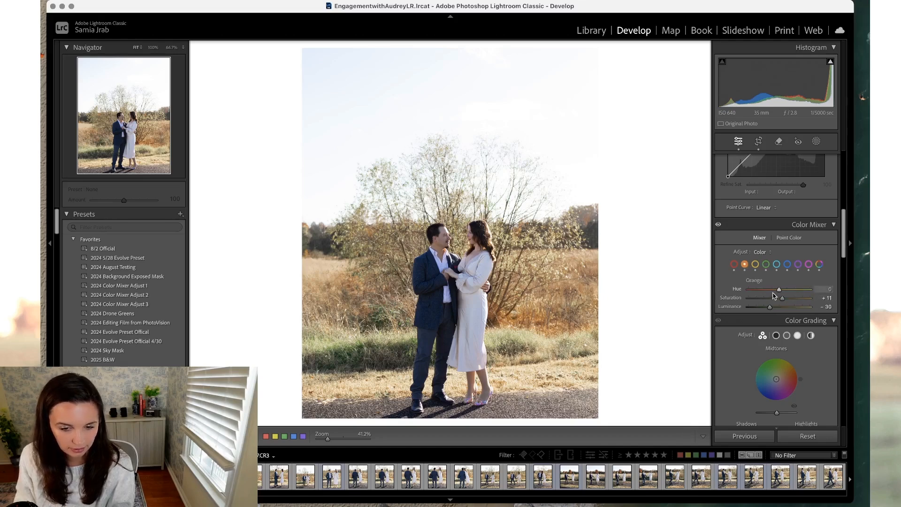
left_click_drag(782, 299, 798, 300)
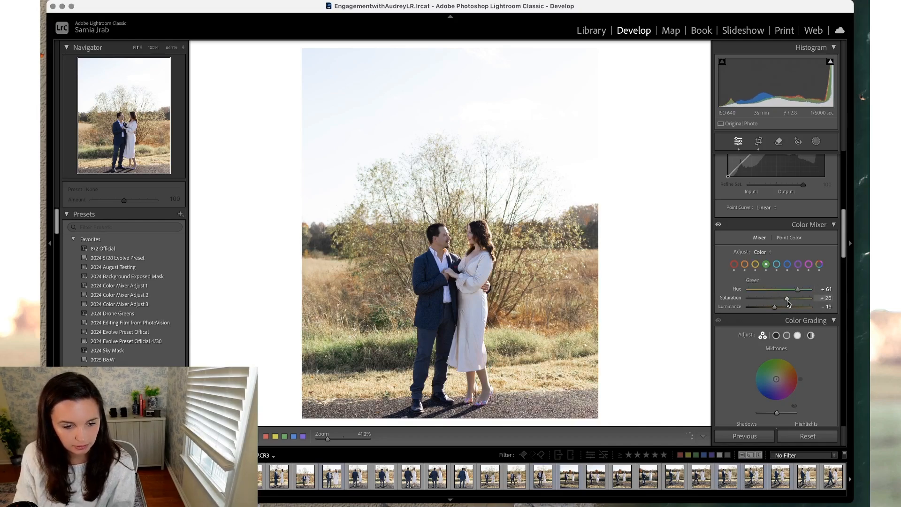
left_click_drag(789, 304, 787, 304)
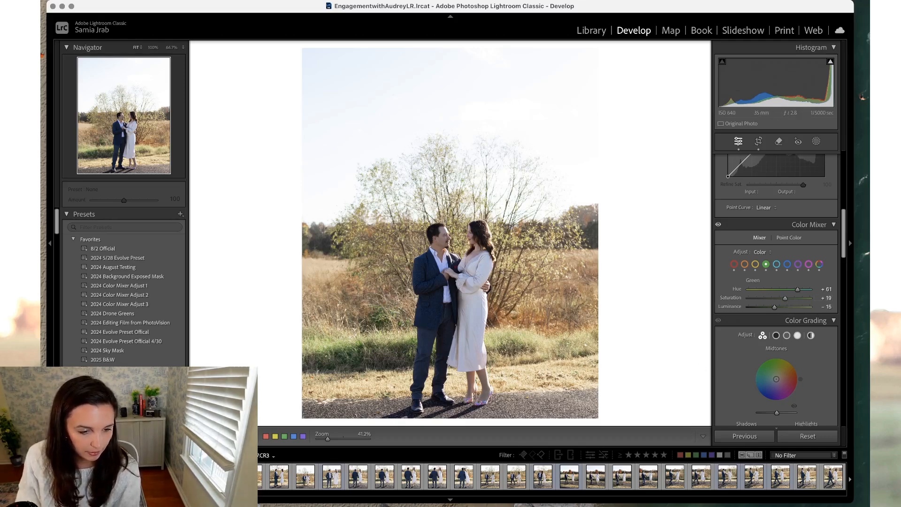
- Move the wide photo JG0A8637 to the first position in the collection's grid
key("g")
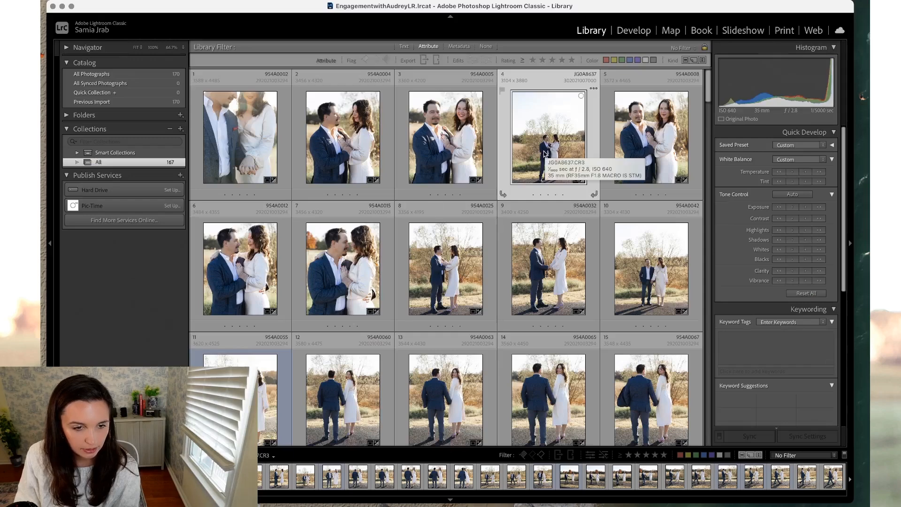
left_click_drag(547, 141, 234, 167)
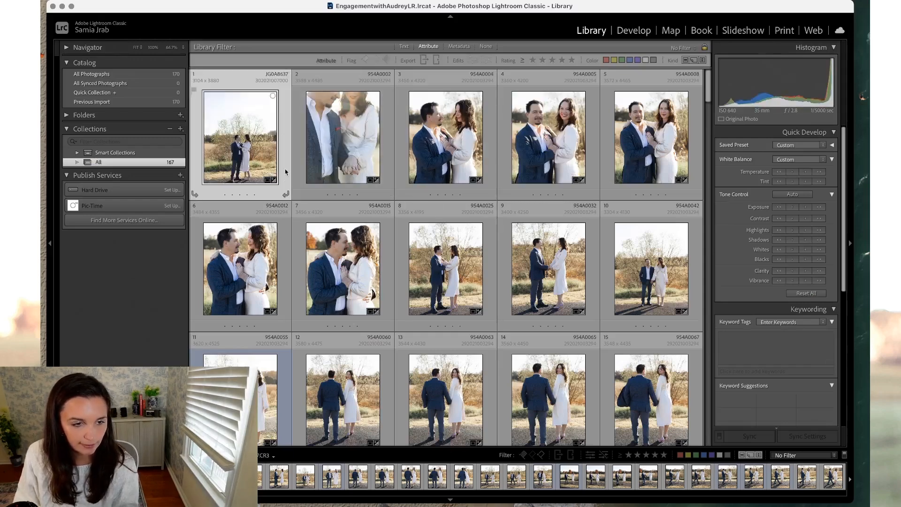
- Select photos 1 to 37 and synchronize only the Color Mixer settings from the wide photo to them
scroll(350, 259, "down", 12)
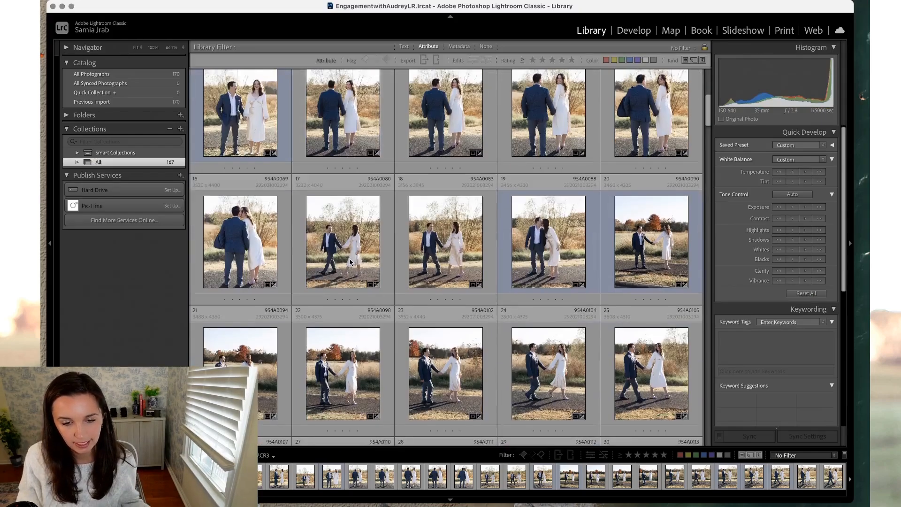
scroll(350, 259, "down", 4)
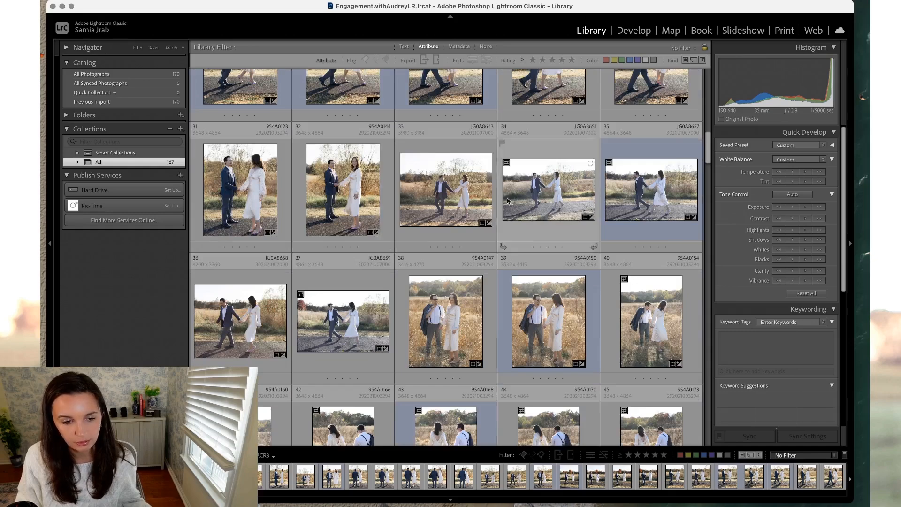
key("super+a")
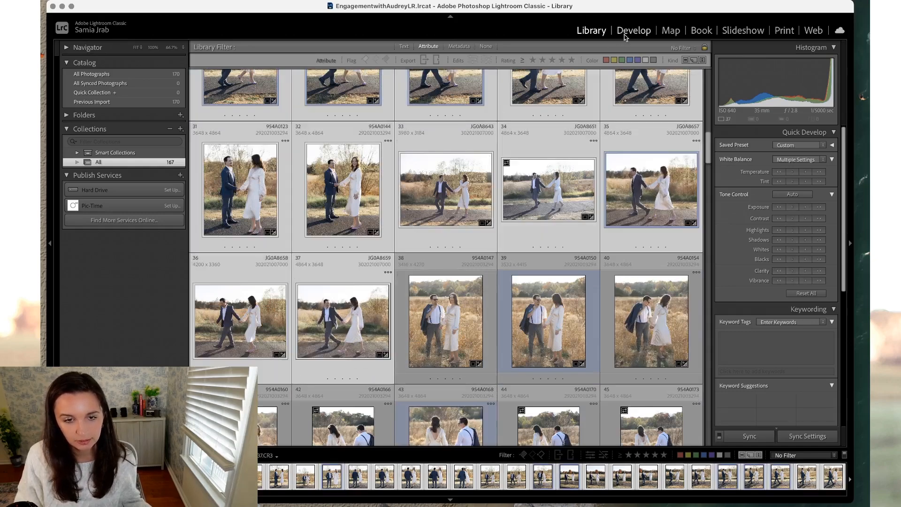
key("d")
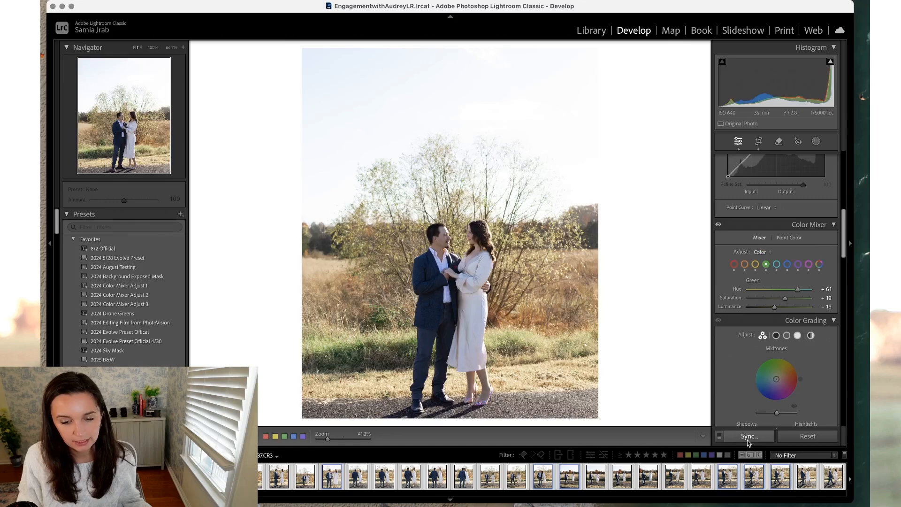
left_click(749, 437)
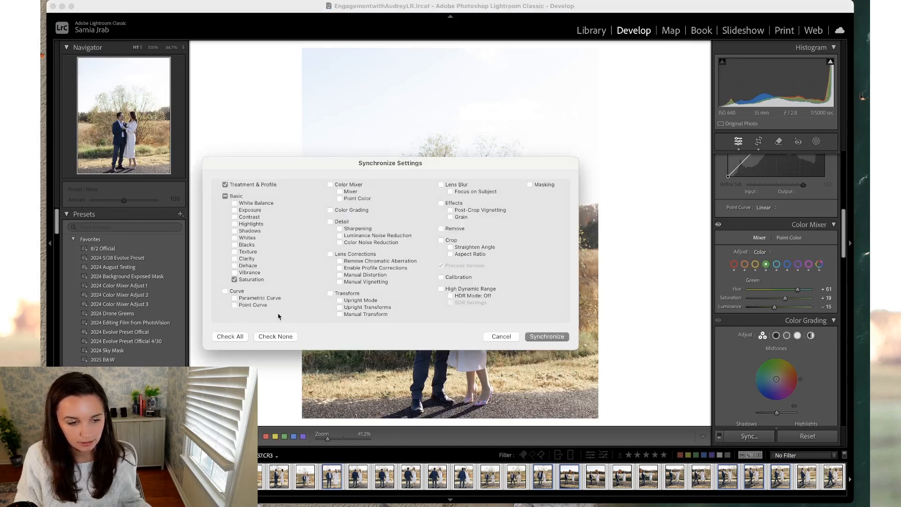
left_click(288, 337)
left_click(330, 186)
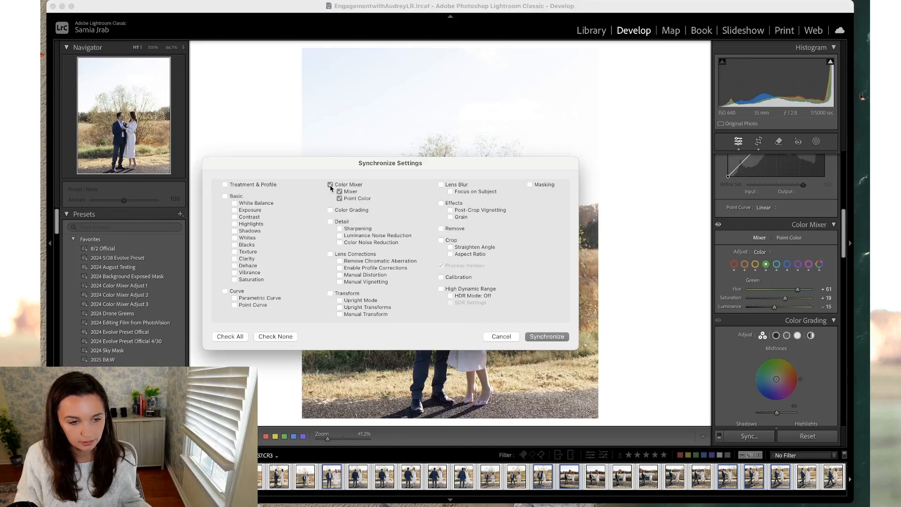
left_click(544, 336)
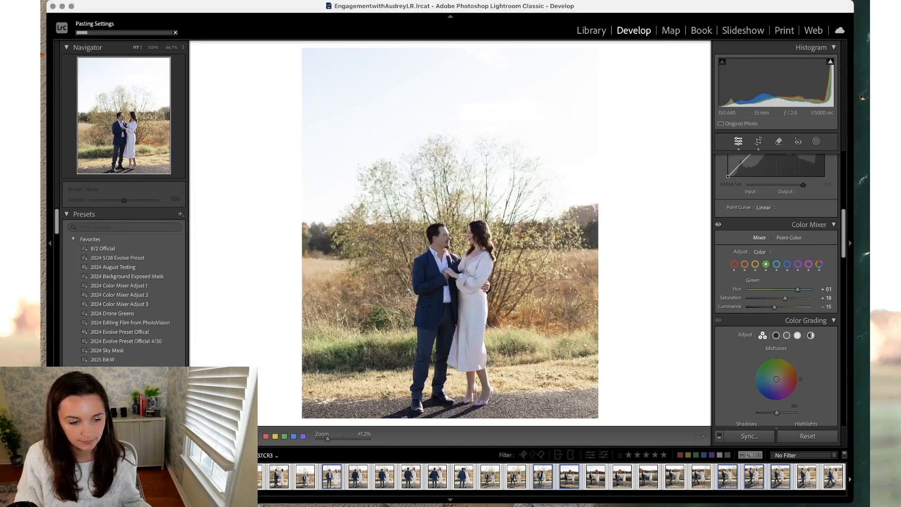
- Examine the synchronized photos in the grid, comparing their greens up to the start of the tall-grass field series
key("g")
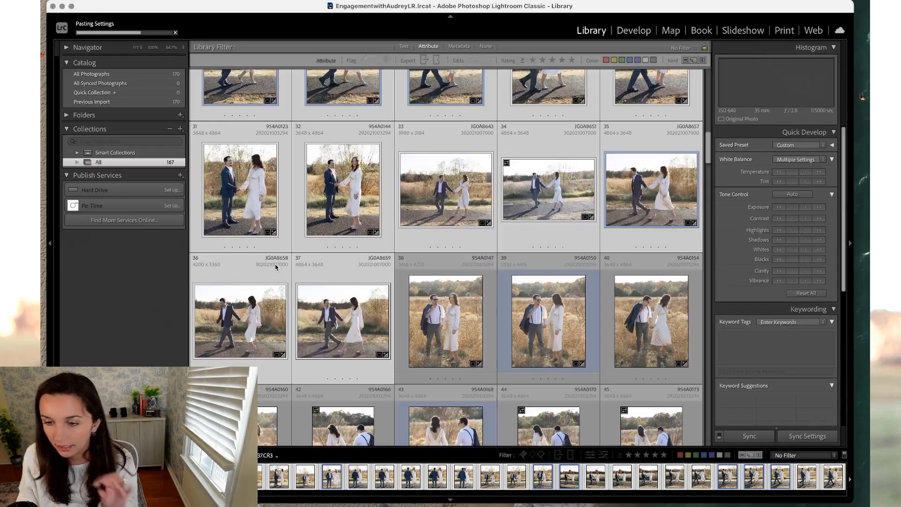
scroll(383, 253, "up", 10)
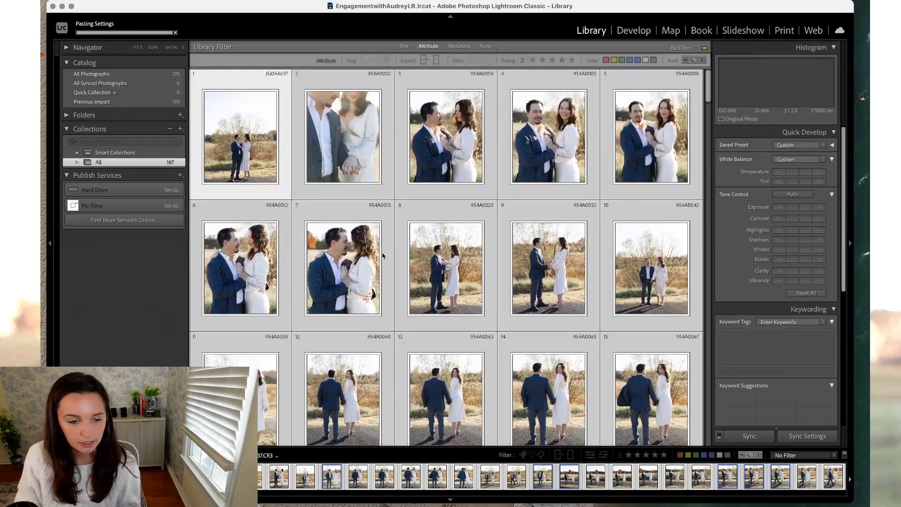
scroll(402, 270, "down", 1)
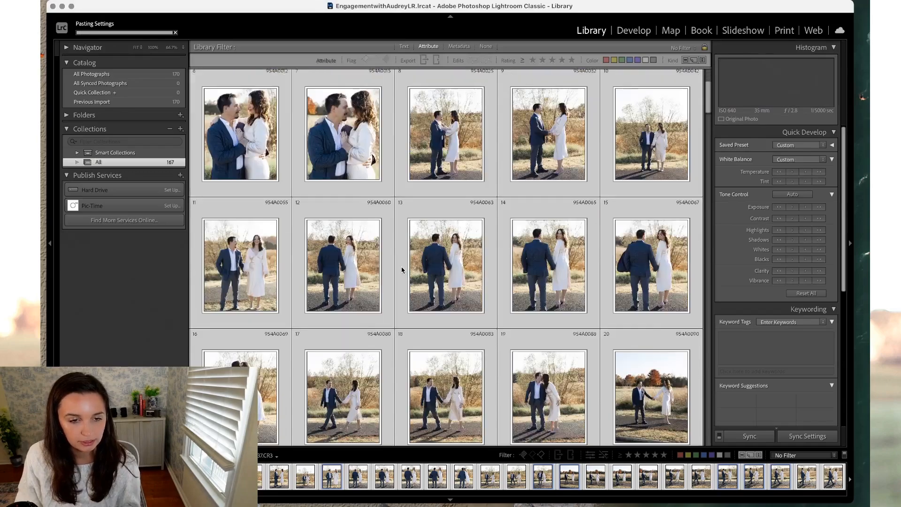
scroll(402, 270, "down", 7)
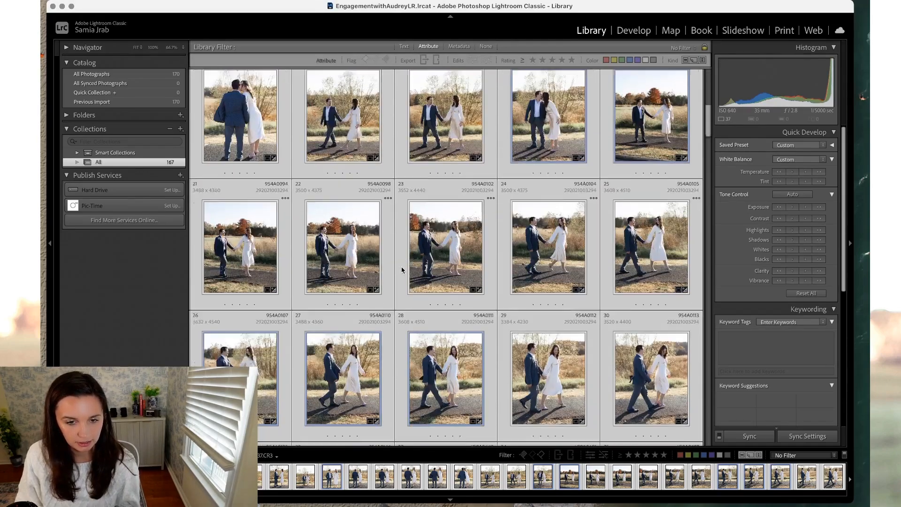
scroll(402, 270, "up", 3)
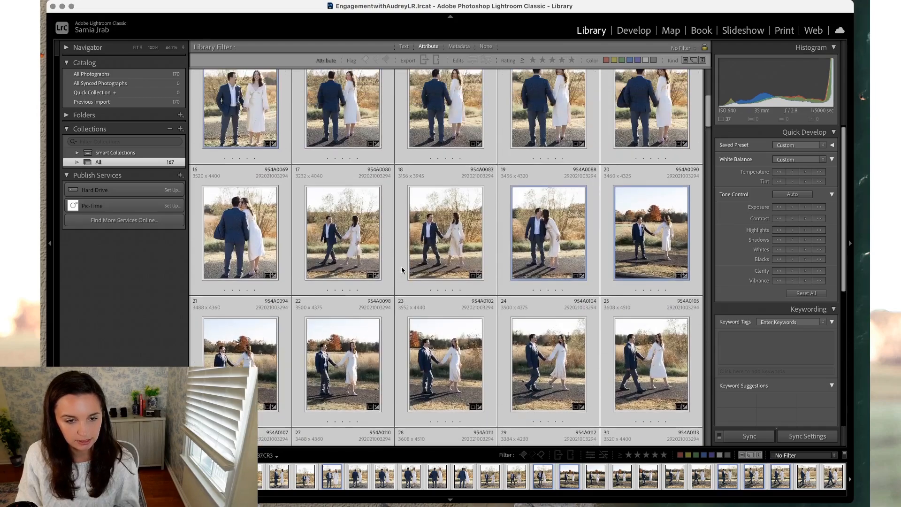
scroll(402, 269, "down", 13)
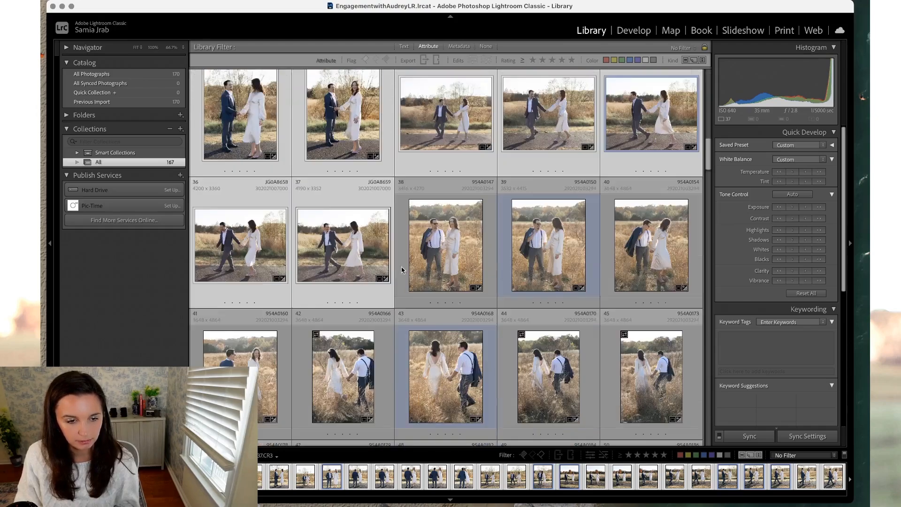
- Compare the first field photos with the couple's road walking photo and copy only the walking photo's Color Mixer settings
double_click(436, 247)
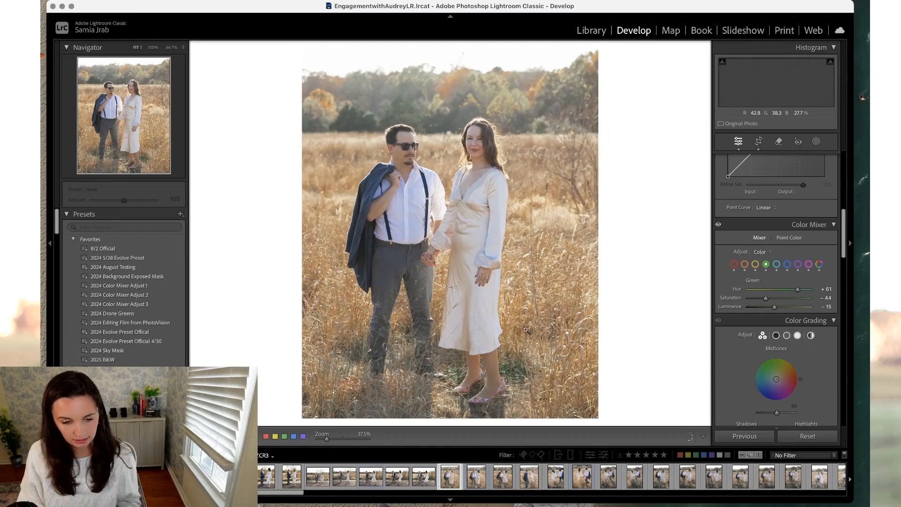
mouse_move(425, 482)
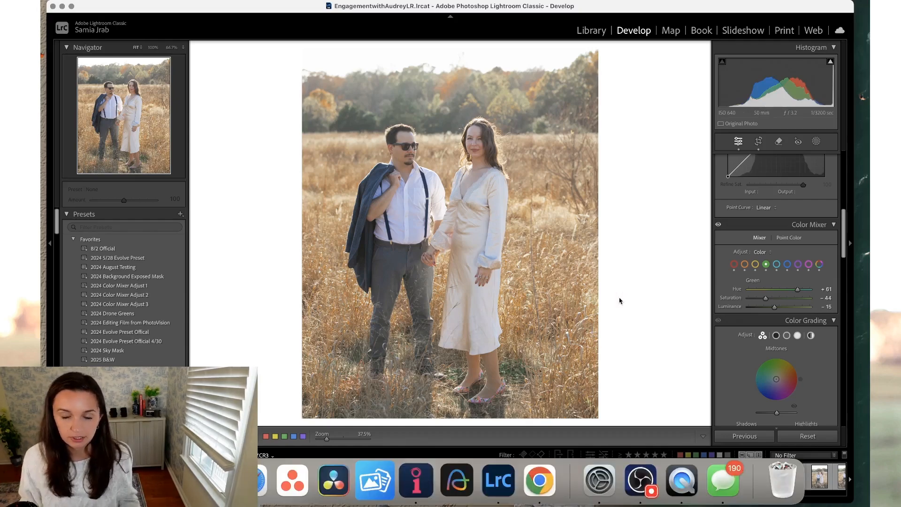
key("Right")
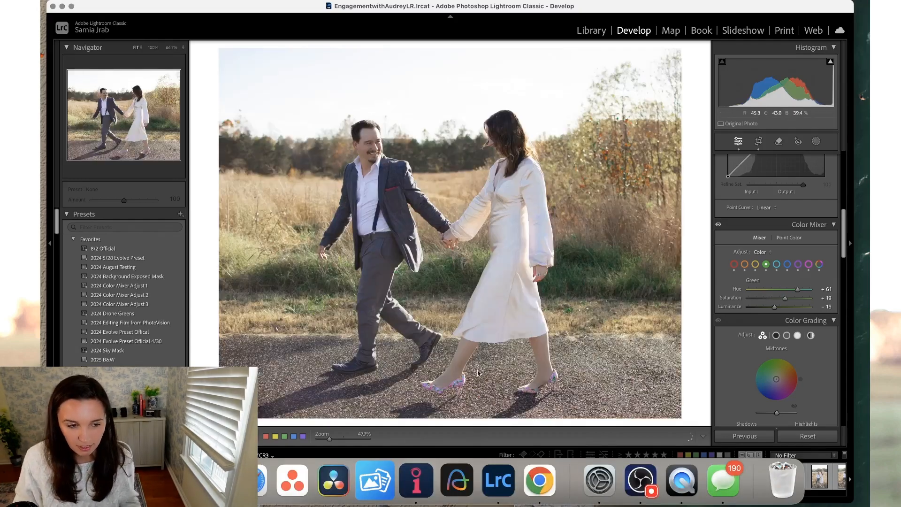
key("Right")
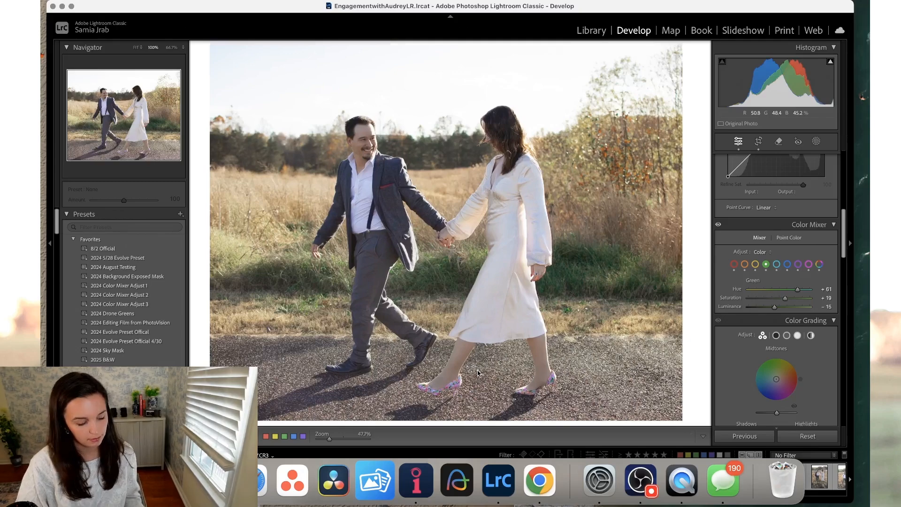
key("super+shift+c")
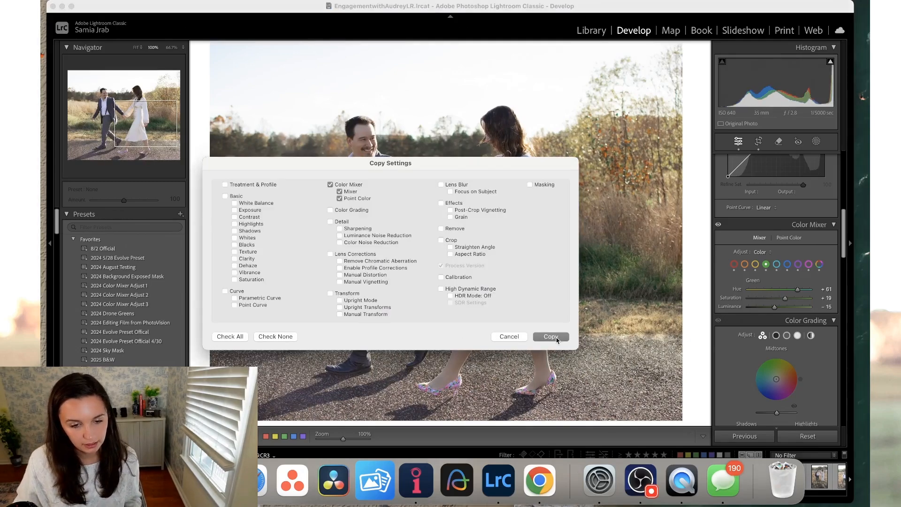
left_click(557, 337)
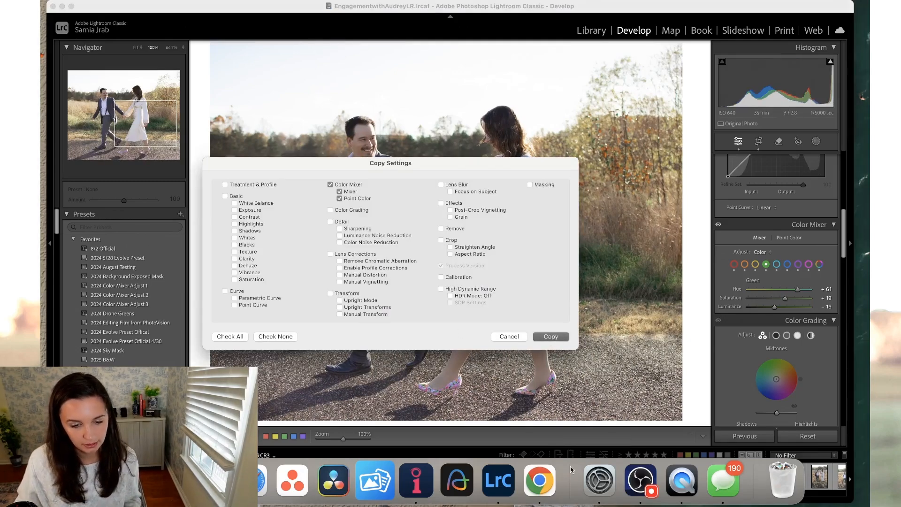
- Try the copied Color Mixer settings on the first photo of the tall-grass field series, and undo the paste
left_click_drag(569, 466, 572, 500)
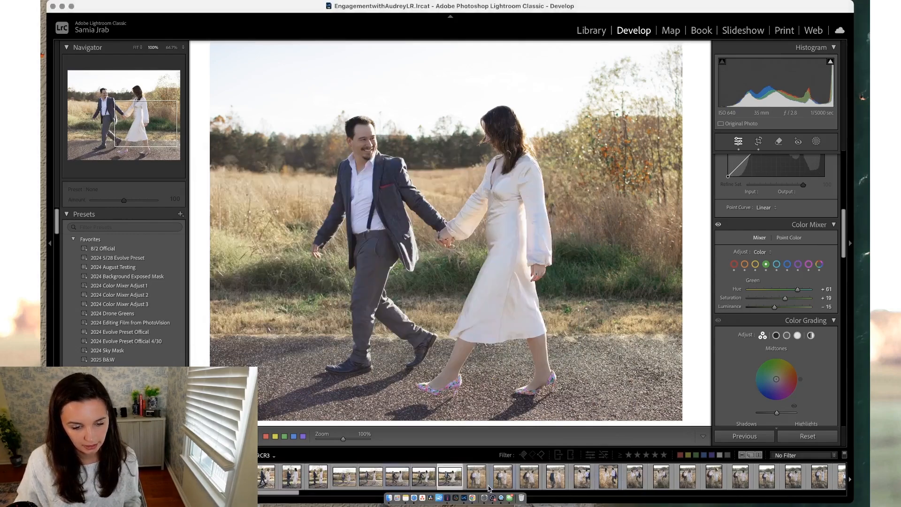
left_click(477, 470)
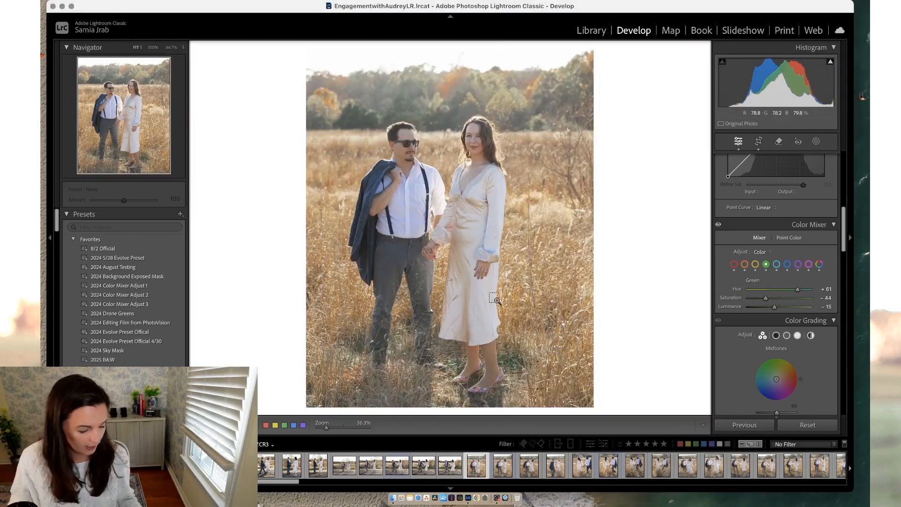
key("super+shift+v")
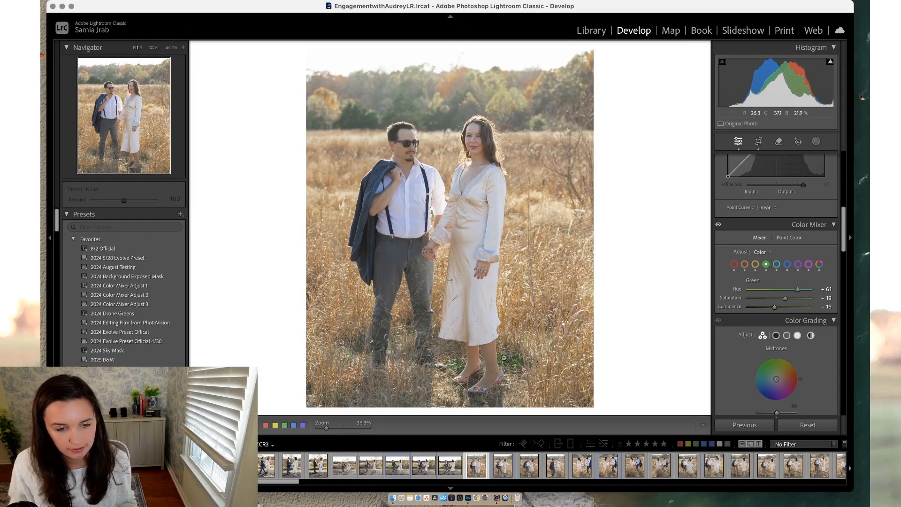
key("super+z")
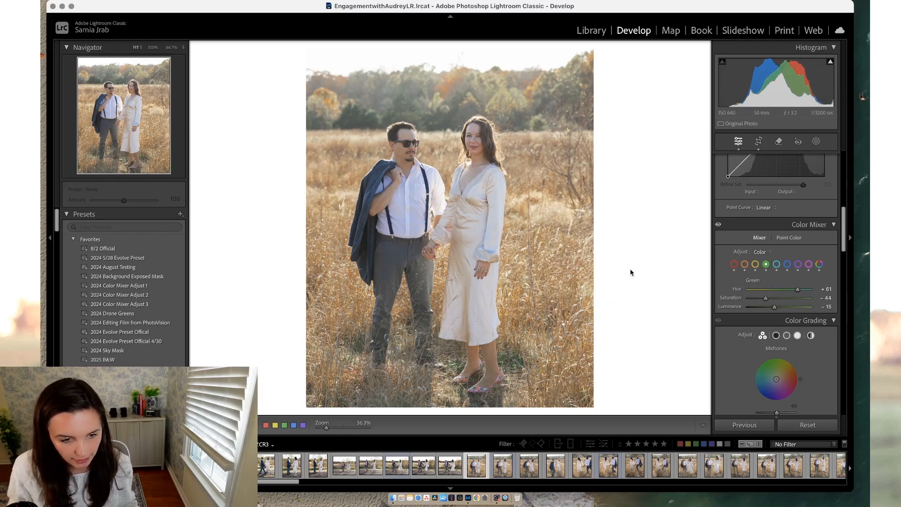
- Test a yellow saturation of -2 in the field photo's Color Mixer and undo it
left_click(756, 266)
left_click_drag(767, 298, 780, 299)
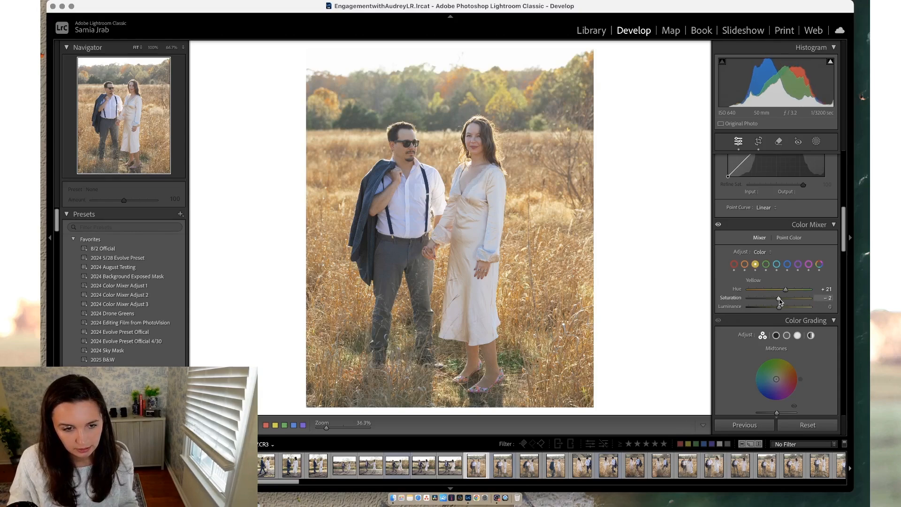
key("super+z")
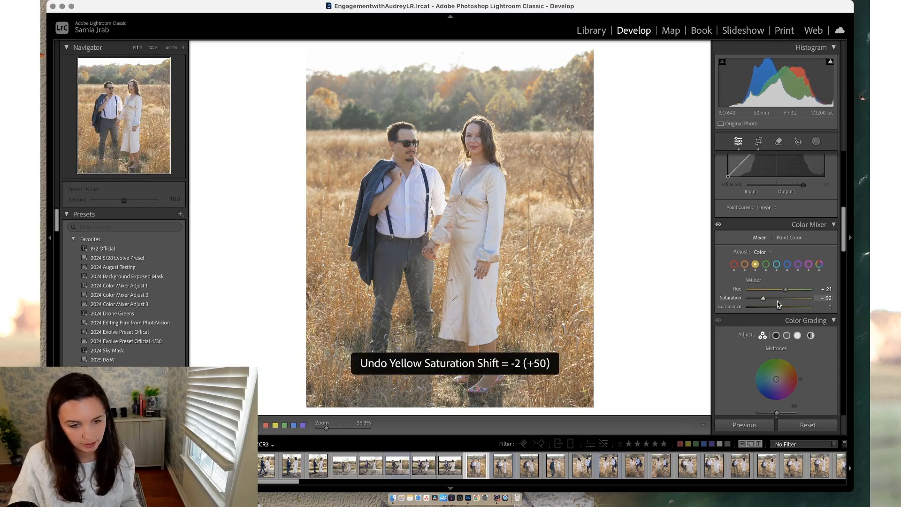
- Test green and orange saturation at +100 each in the Color Mixer, undoing both changes
left_click_drag(764, 299, 862, 282)
left_click(766, 264)
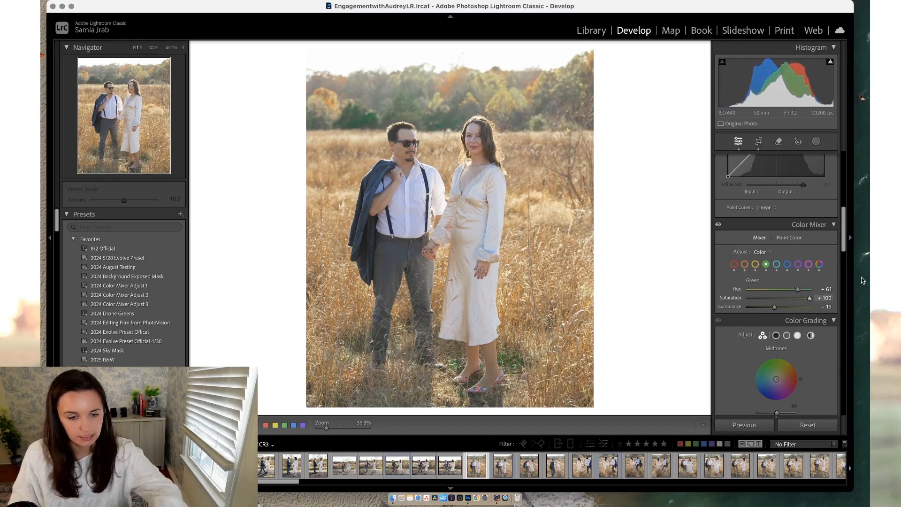
key("super+z")
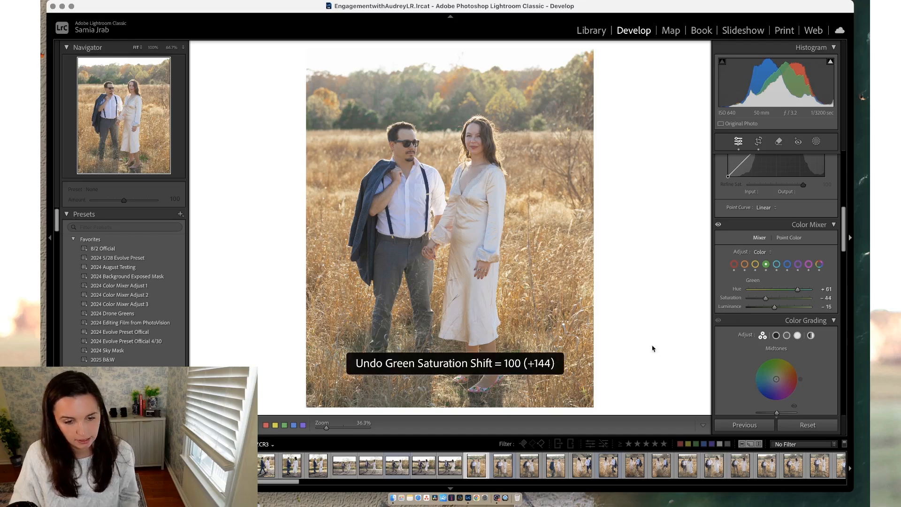
left_click(745, 265)
left_click_drag(779, 297, 811, 298)
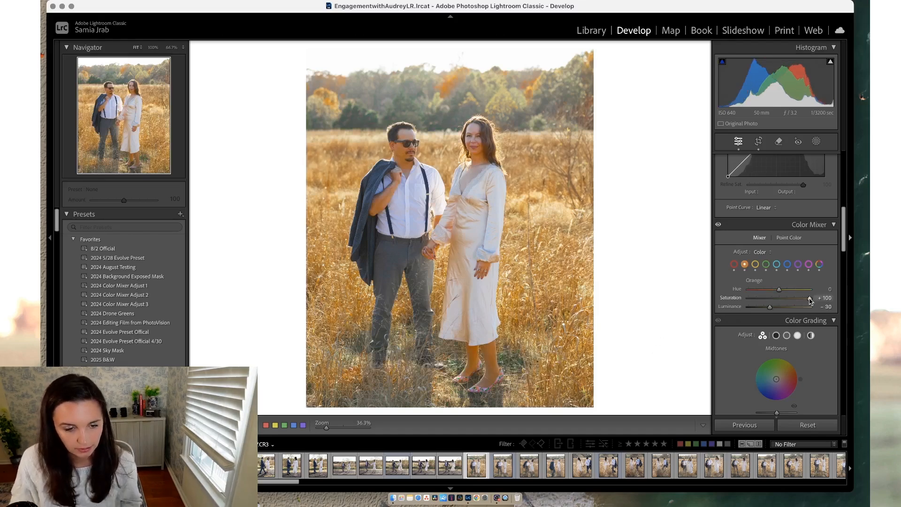
key("super+z")
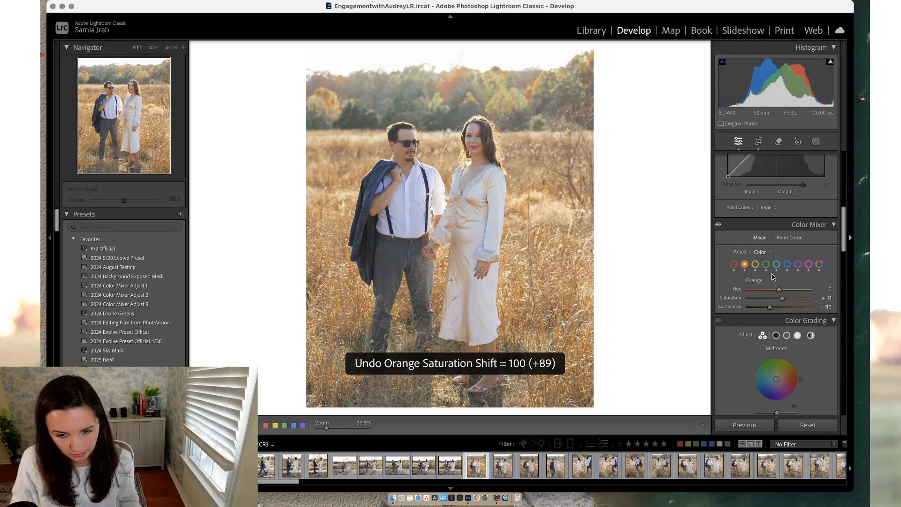
- Set the Color Mixer's yellow hue to +46 and yellow saturation to -31 for the field photo
left_click(755, 264)
mouse_move(780, 289)
left_mouse_down()
mouse_move(812, 291)
mouse_move(793, 294)
left_mouse_up()
key("super+z")
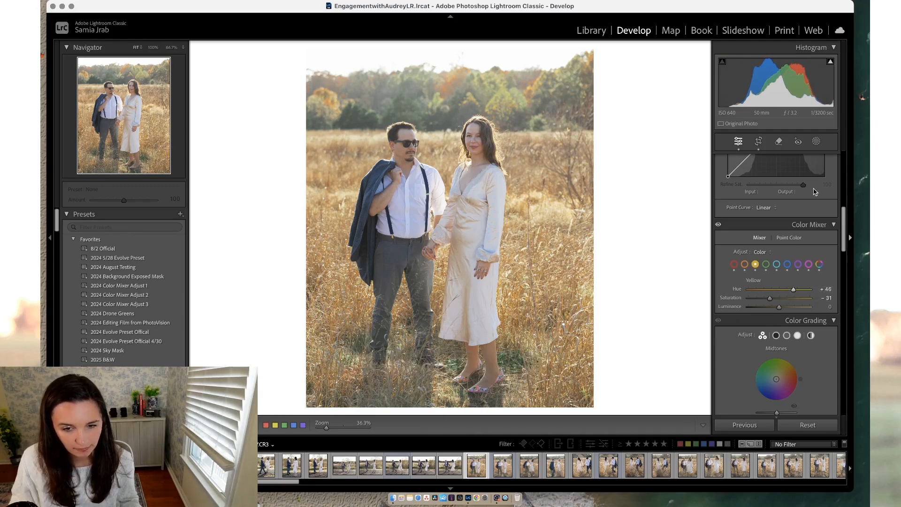
- Create a subject mask covering the couple in the field photo and check its overlay
left_click(817, 143)
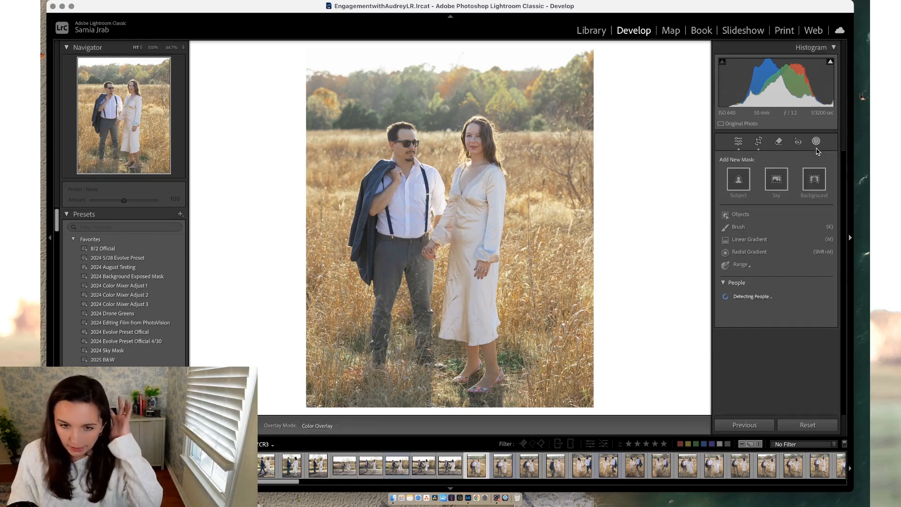
left_click(734, 187)
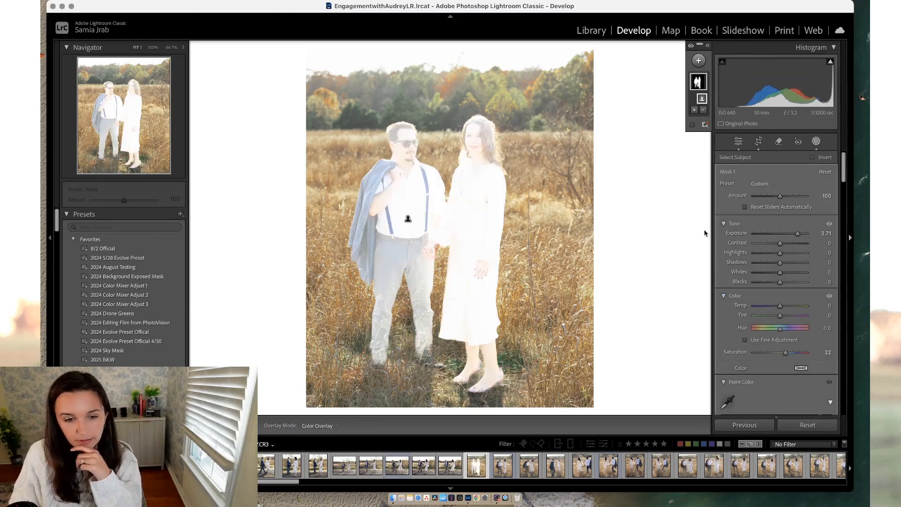
left_click(699, 82)
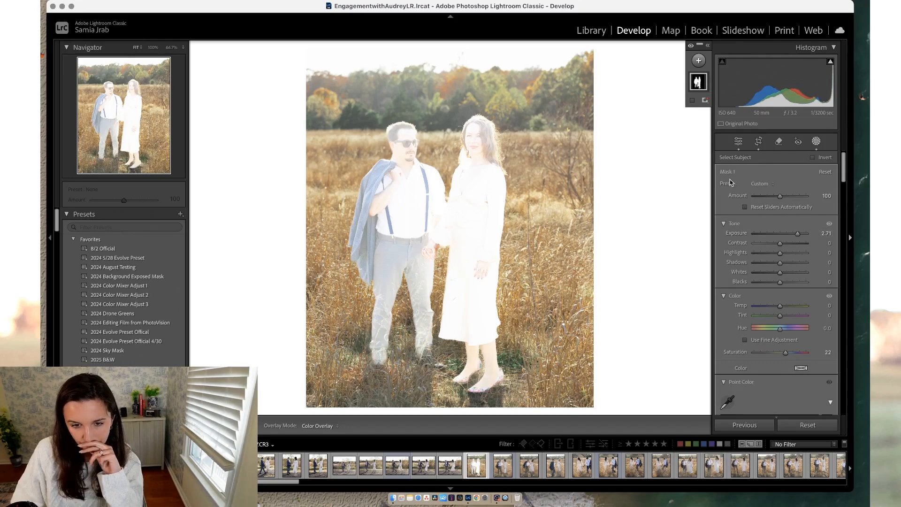
left_click(699, 84)
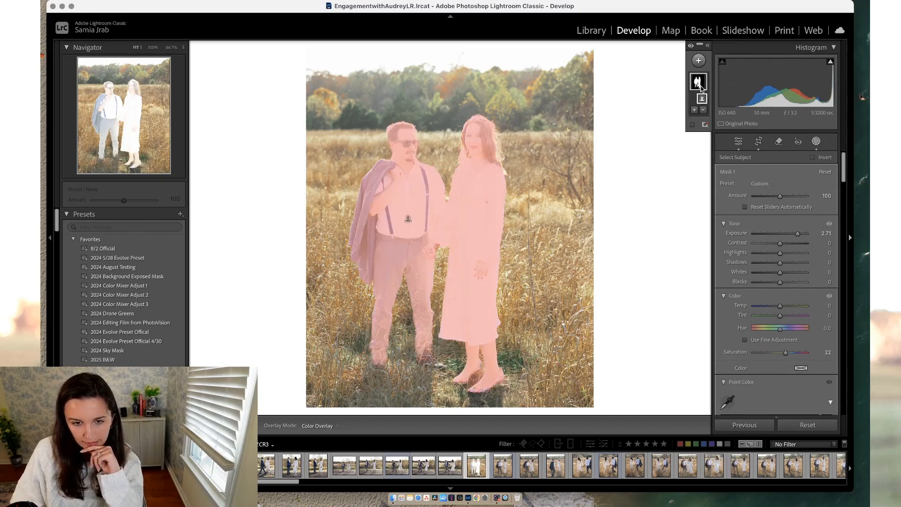
- Start a people subtraction from the subject mask with both Person 1 and Person 2 included
left_click(703, 111)
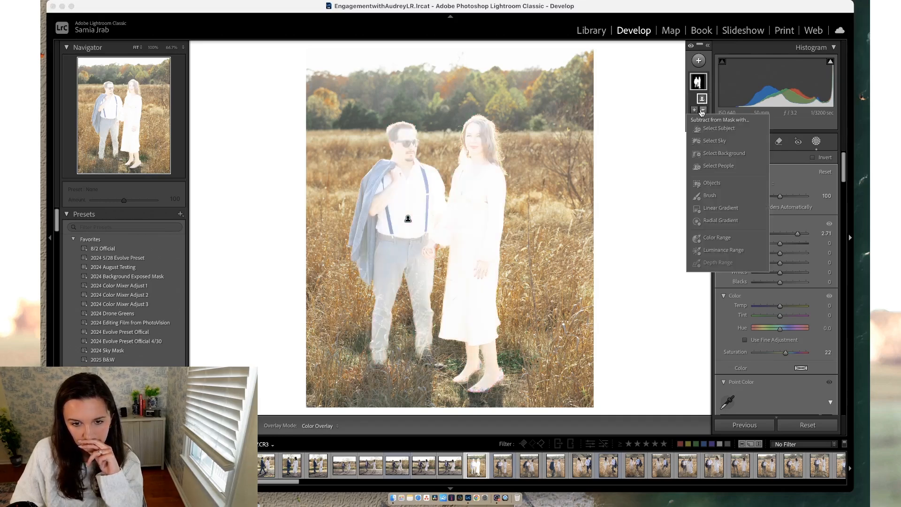
left_click(723, 169)
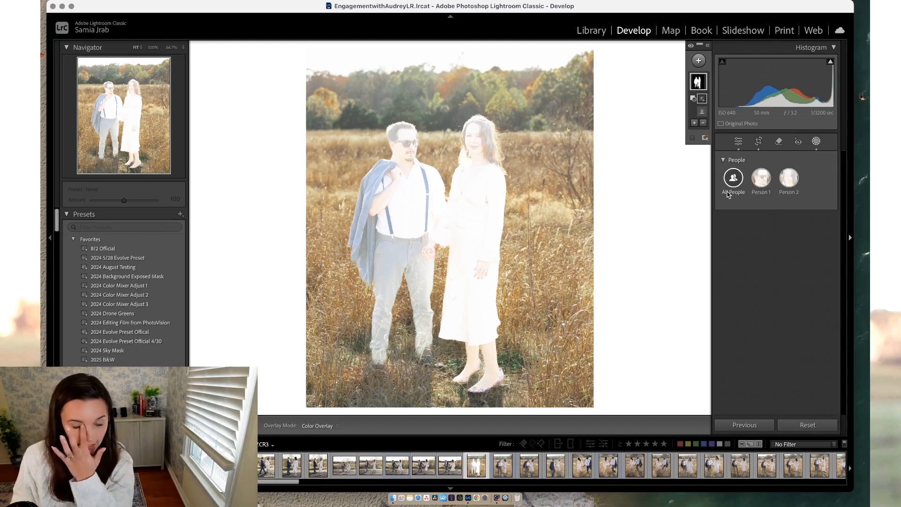
left_click(760, 182)
left_click(756, 183)
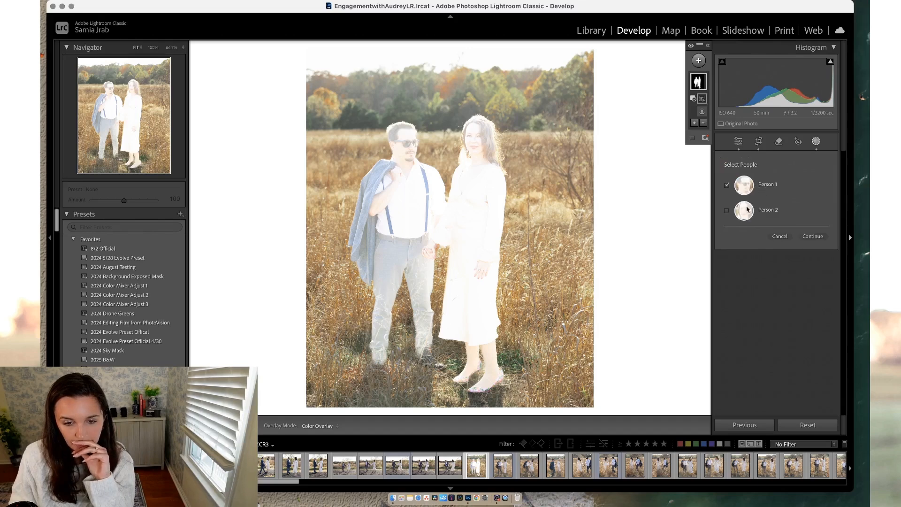
left_click(815, 237)
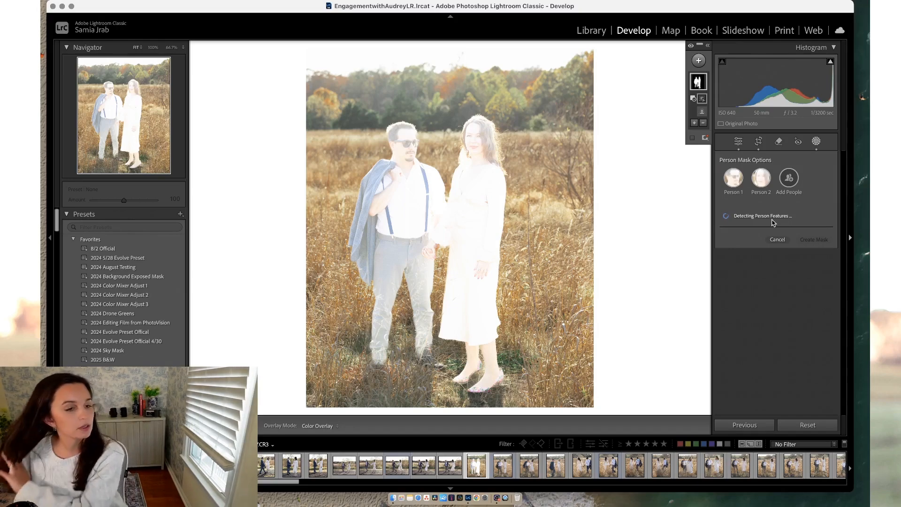
- Subtract both people's facial and body skin, eyebrows, eye sclera, iris and pupil, lips, teeth, hair and facial hair from the subject mask
left_click(738, 232)
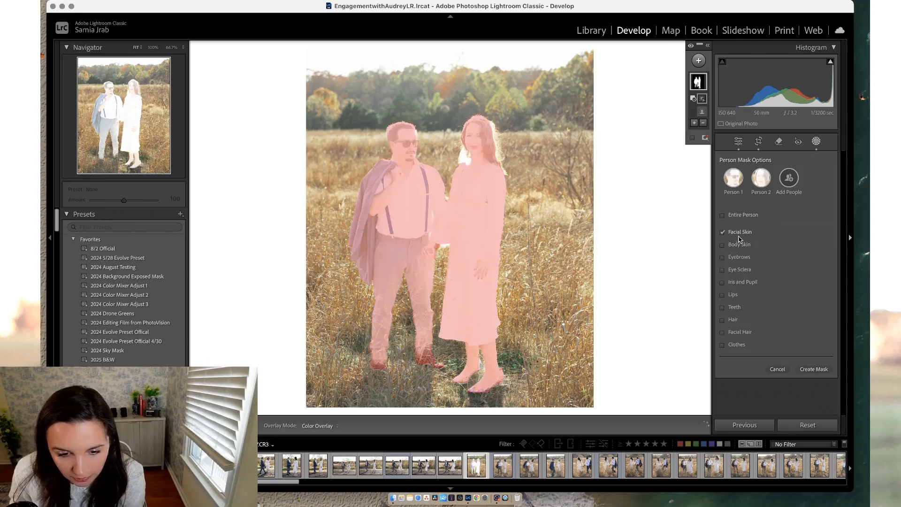
left_click(743, 246)
left_click(740, 258)
left_click(739, 270)
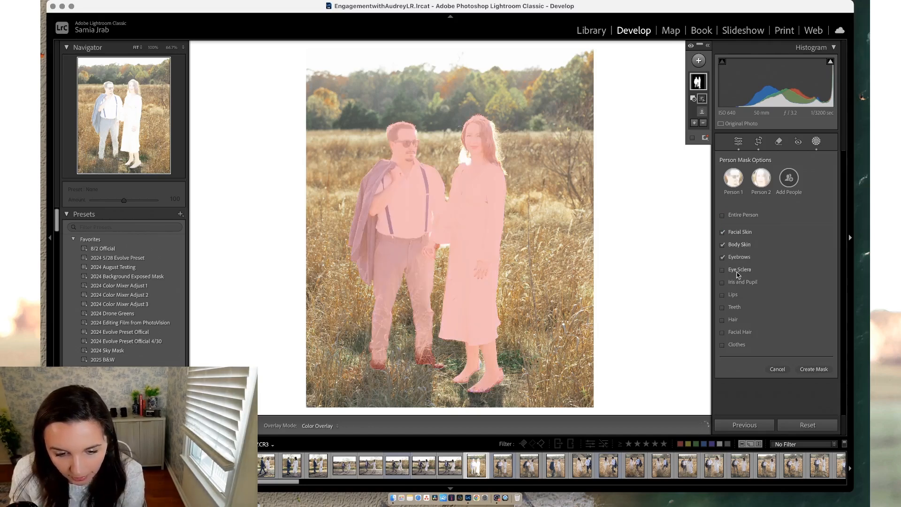
left_click(740, 282)
left_click(731, 295)
left_click(733, 308)
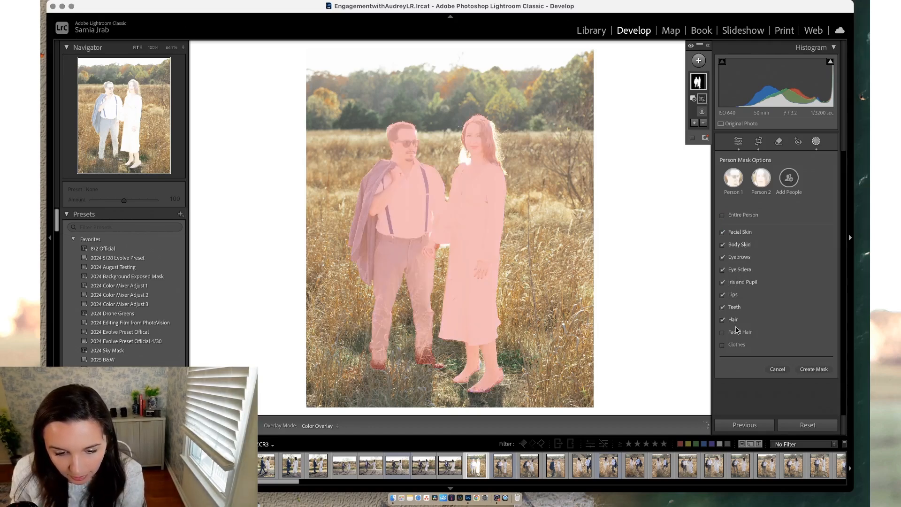
left_click(737, 332)
left_click(814, 370)
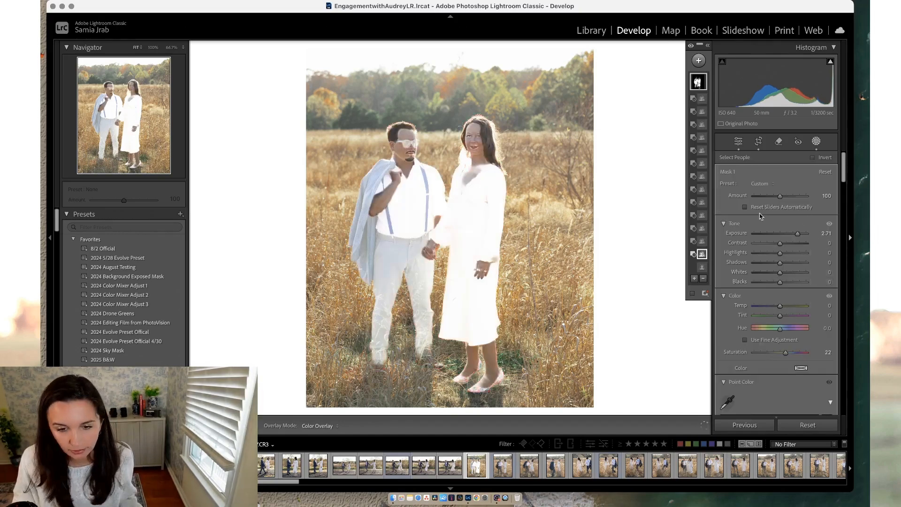
- Try a Temp of -9 on the mask with its Tone settings reset, and delete the mask
left_click(735, 225, "alt")
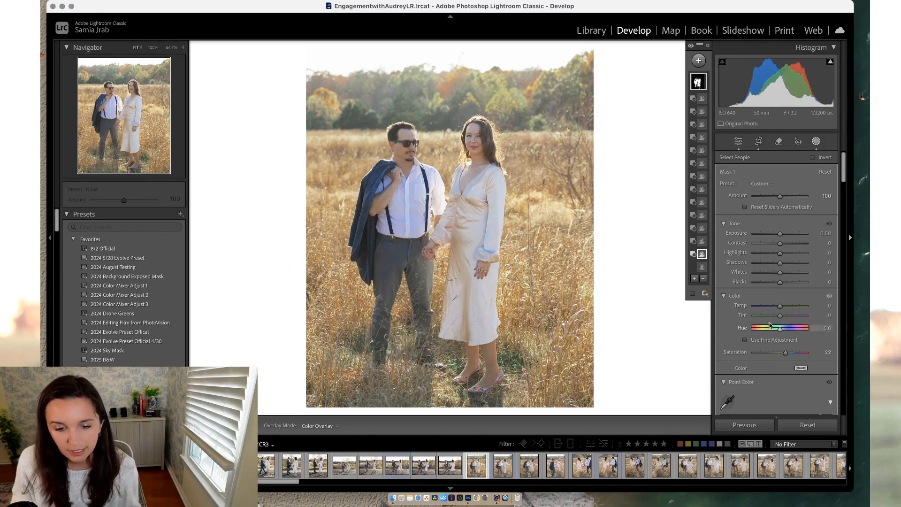
mouse_move(780, 306)
left_mouse_down()
mouse_move(804, 308)
mouse_move(778, 308)
left_mouse_up()
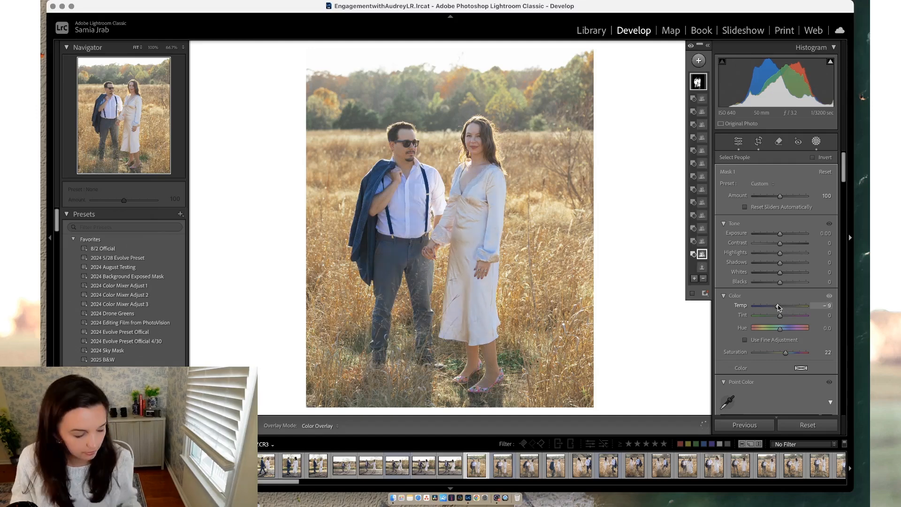
key("super+z")
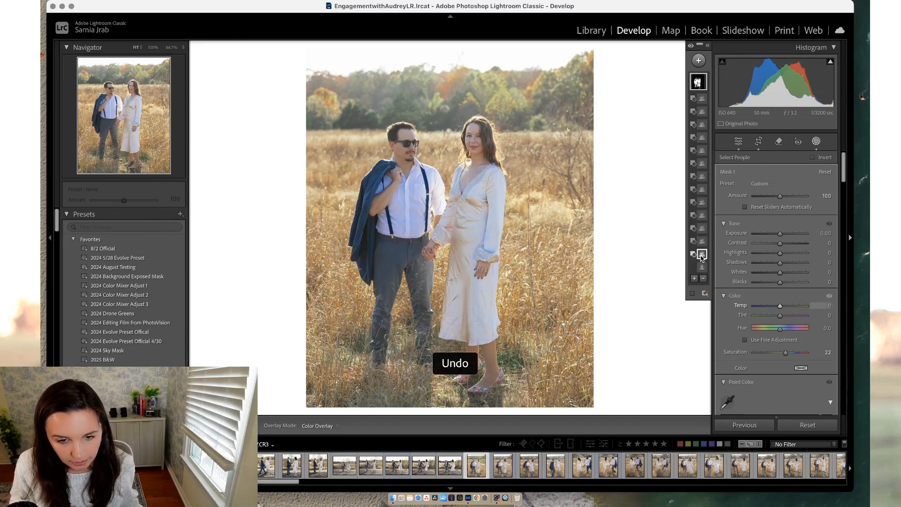
left_click(702, 85)
left_click(704, 111)
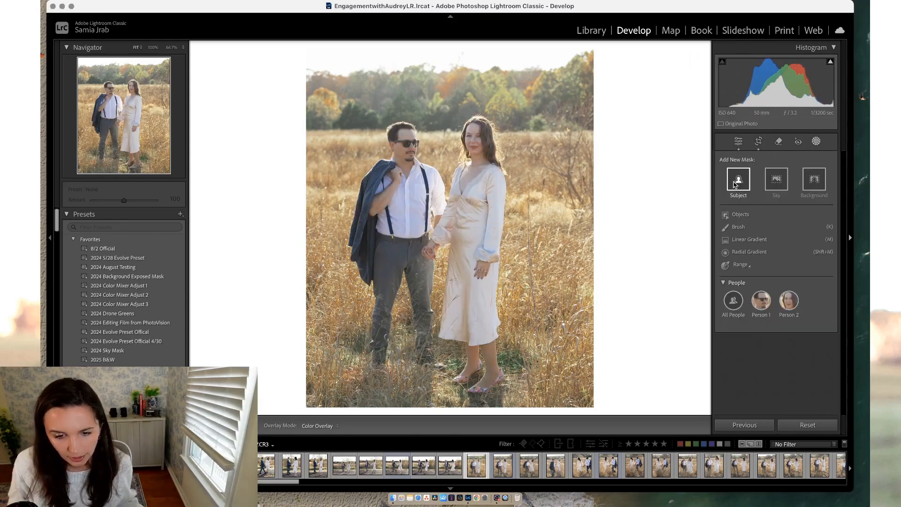
- Create one combined mask of Person 1 and Person 2 covering every skin, facial feature and hair option but excluding clothes
left_click(762, 299)
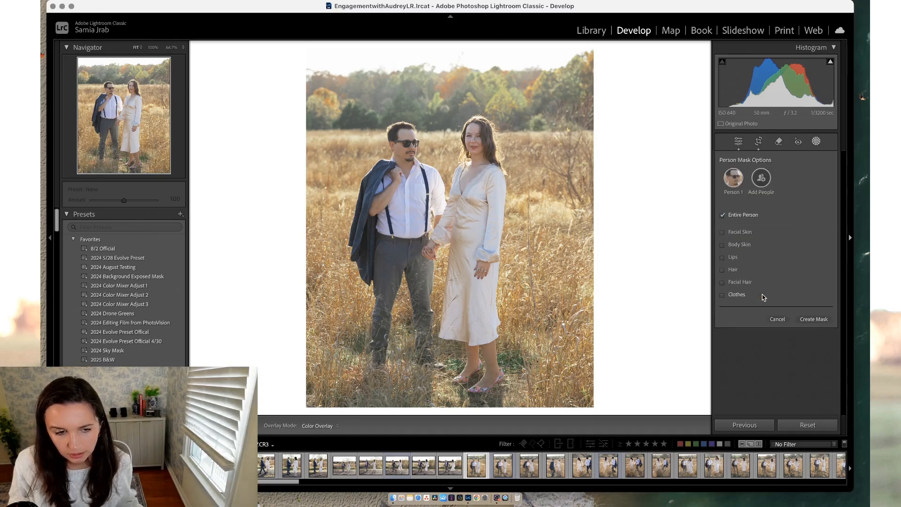
left_click(761, 188)
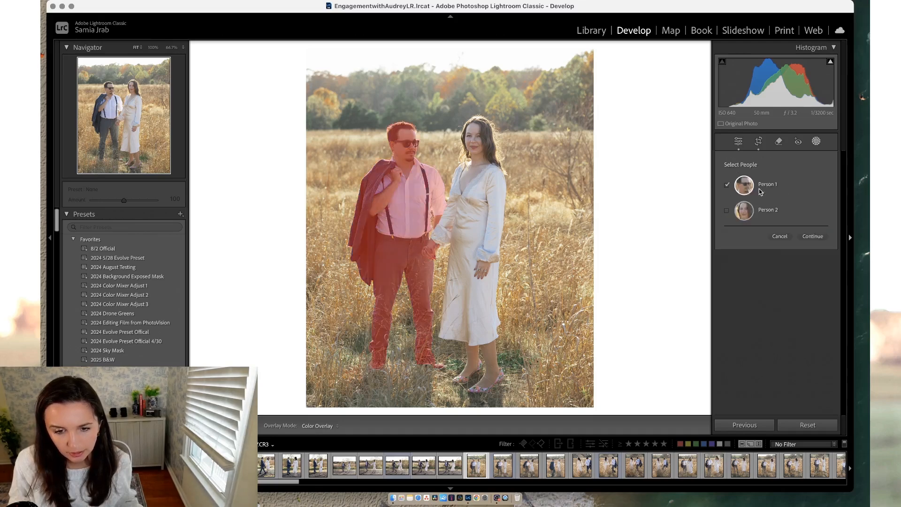
left_click(811, 236)
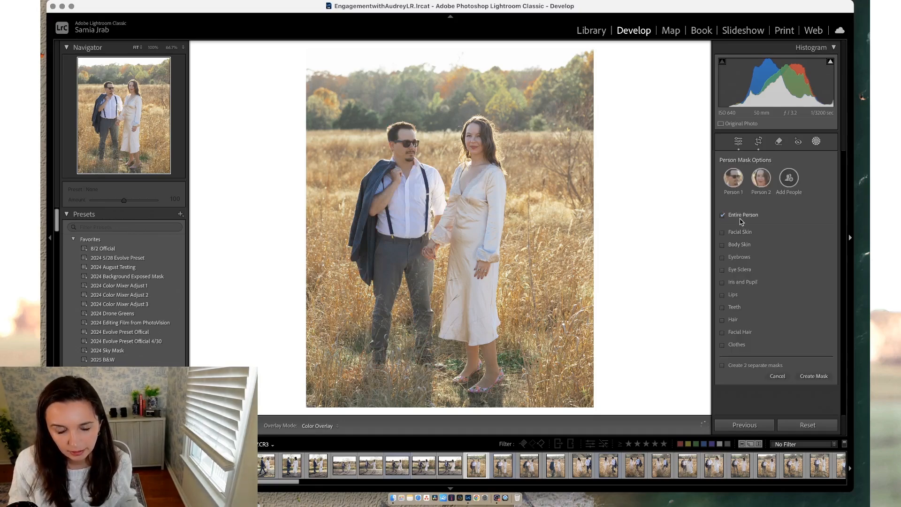
left_click(742, 216)
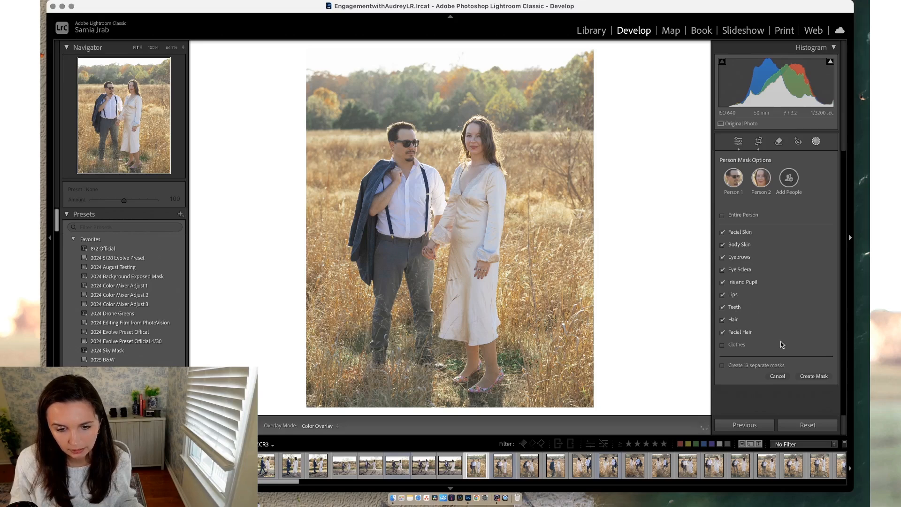
left_click(812, 377)
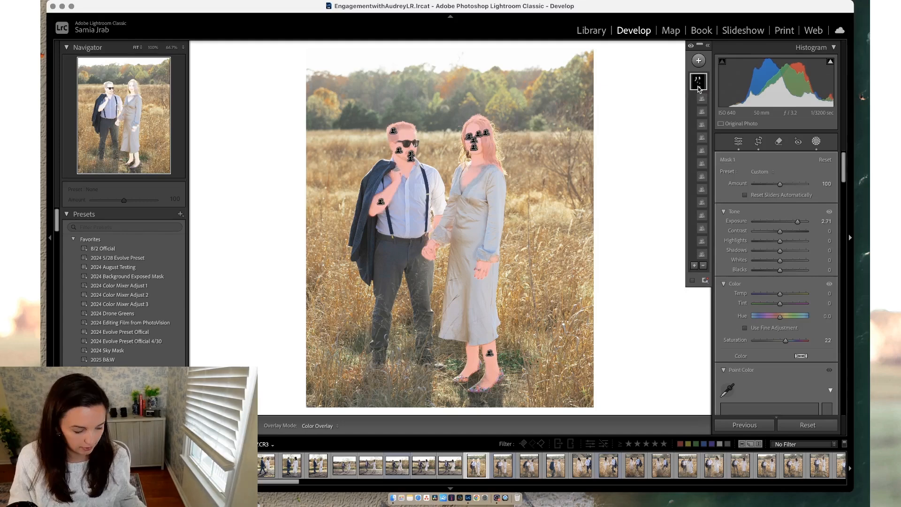
- Reset the people mask's Tone settings and set its Temp to -91
key("alt")
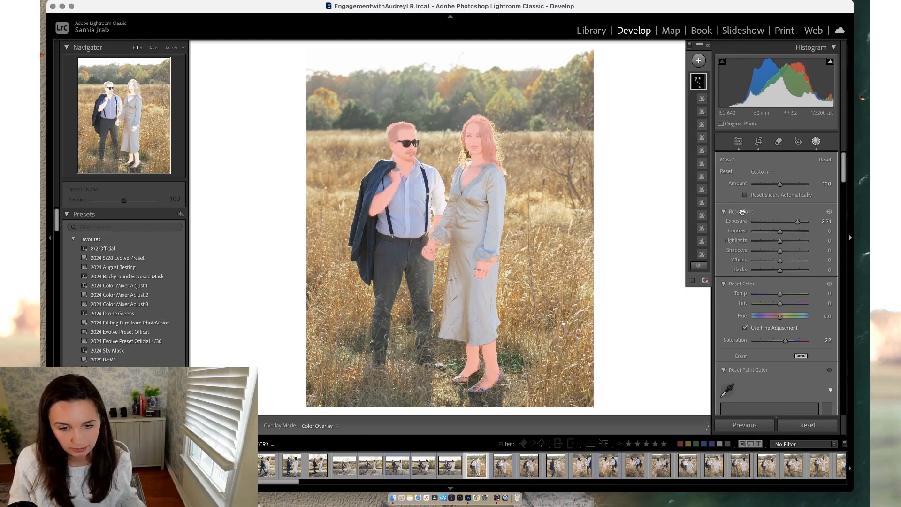
left_click(742, 211, "alt")
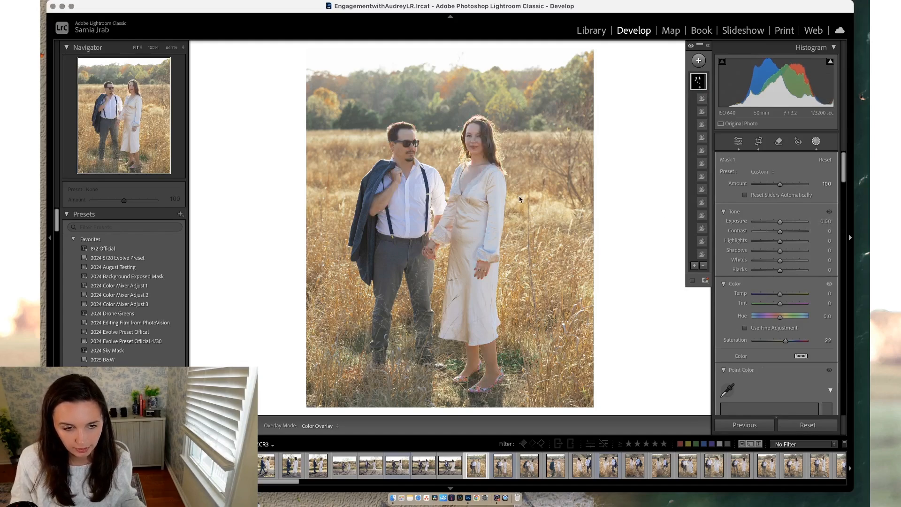
left_click_drag(780, 294, 756, 289)
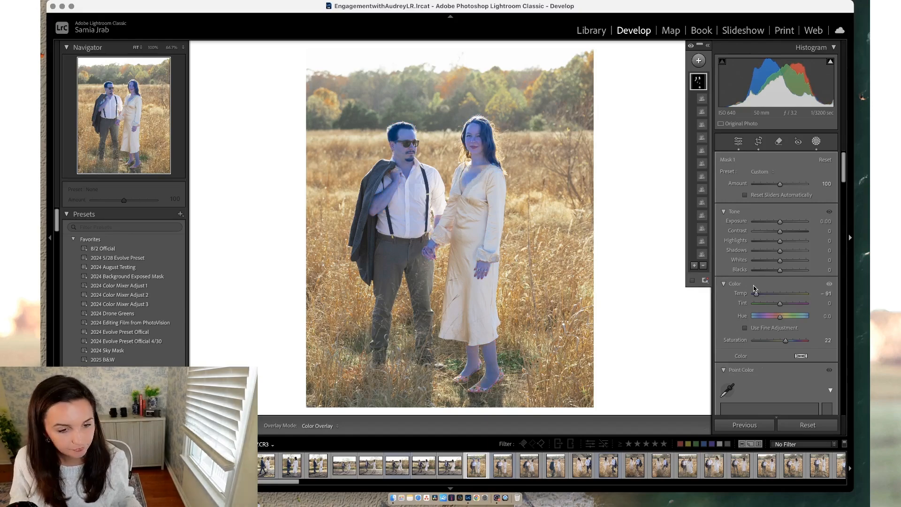
- Undo the people mask's strong cooling, then set its Temp to 9 and its Saturation to 15
key("super+z")
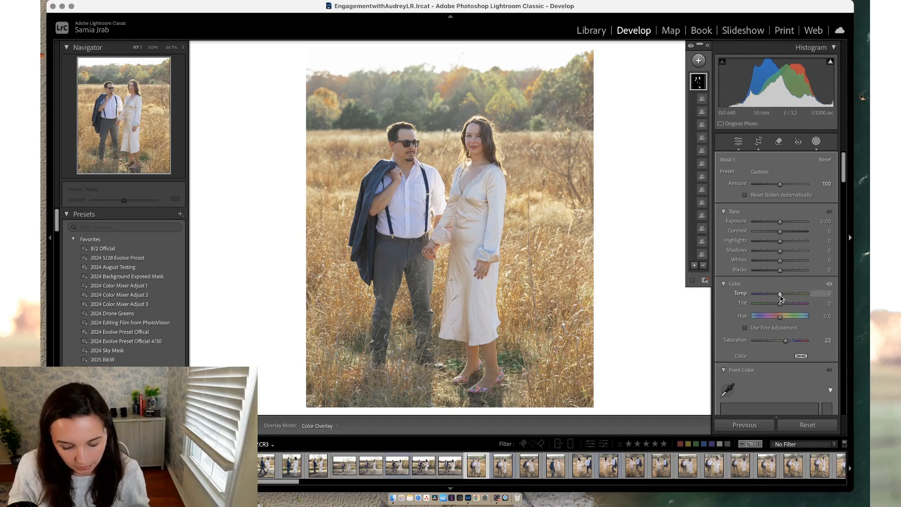
left_click_drag(780, 294, 780, 295)
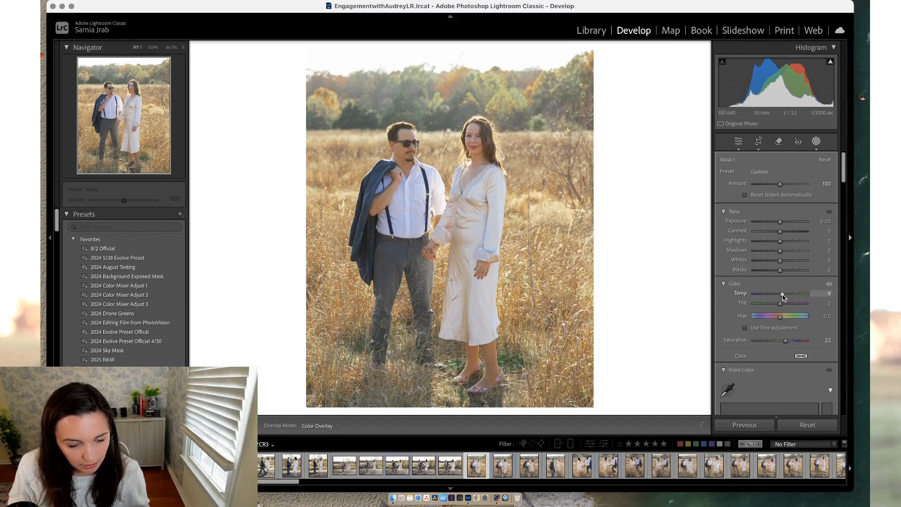
left_click_drag(783, 296, 782, 297)
left_click_drag(786, 344, 783, 341)
key("slash")
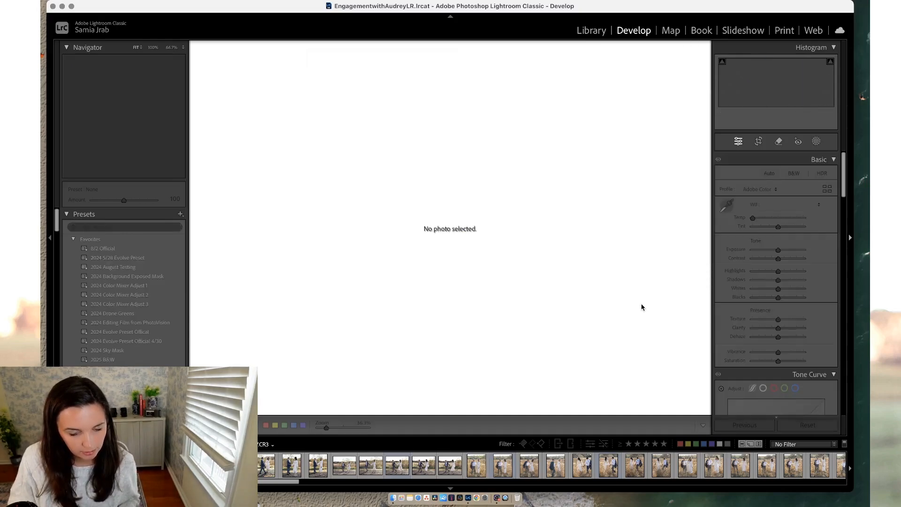
key("period")
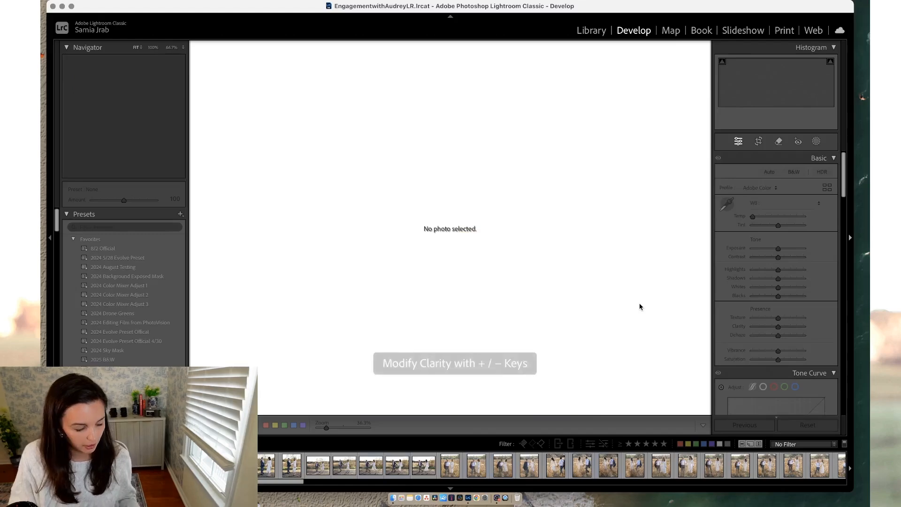
key("super+z")
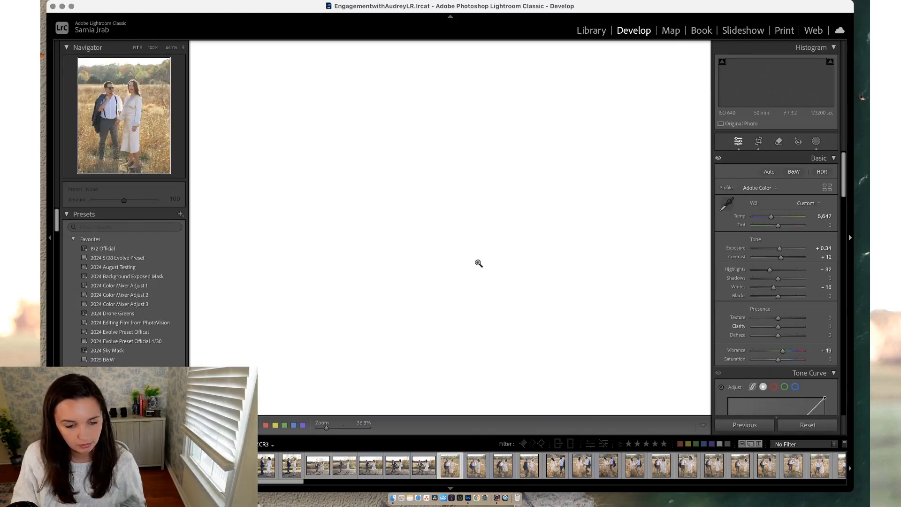
left_click(480, 292)
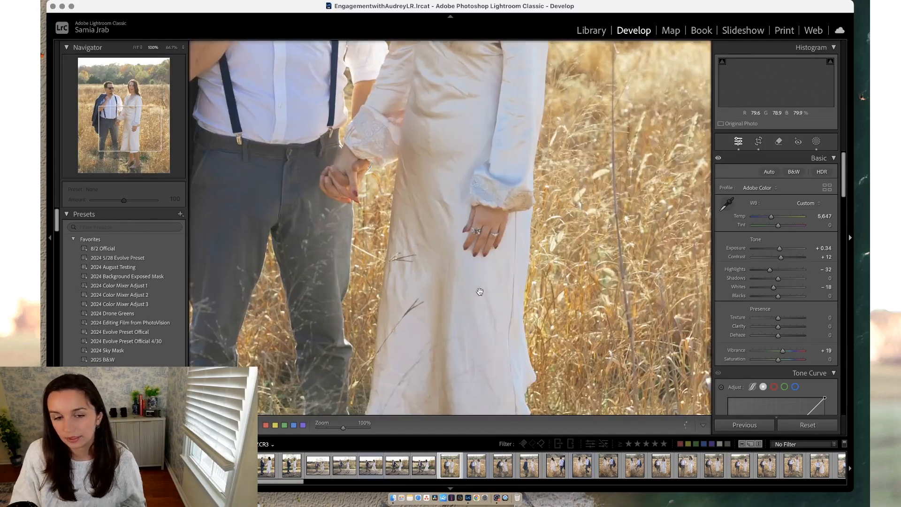
left_click(482, 295)
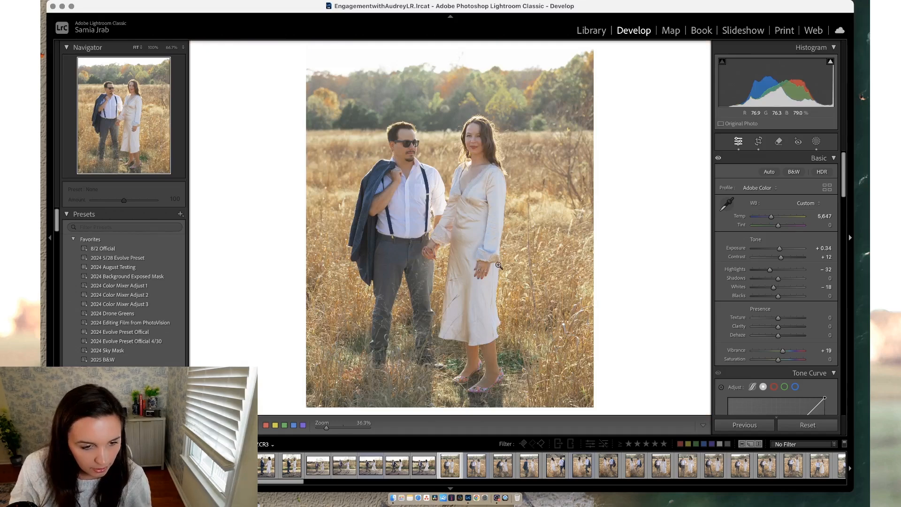
- Reopen the people mask on the field portrait, set its Exposure to 0.10 and close masking
left_click(818, 141)
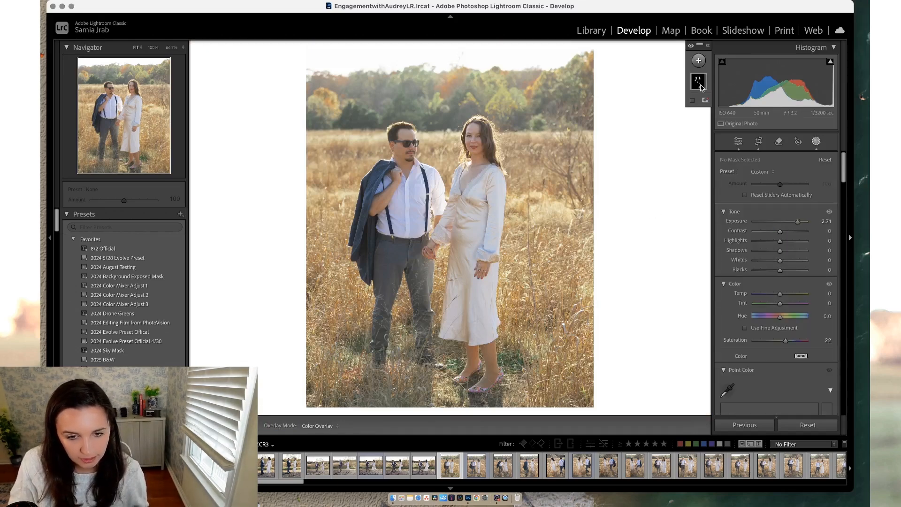
left_click(698, 83)
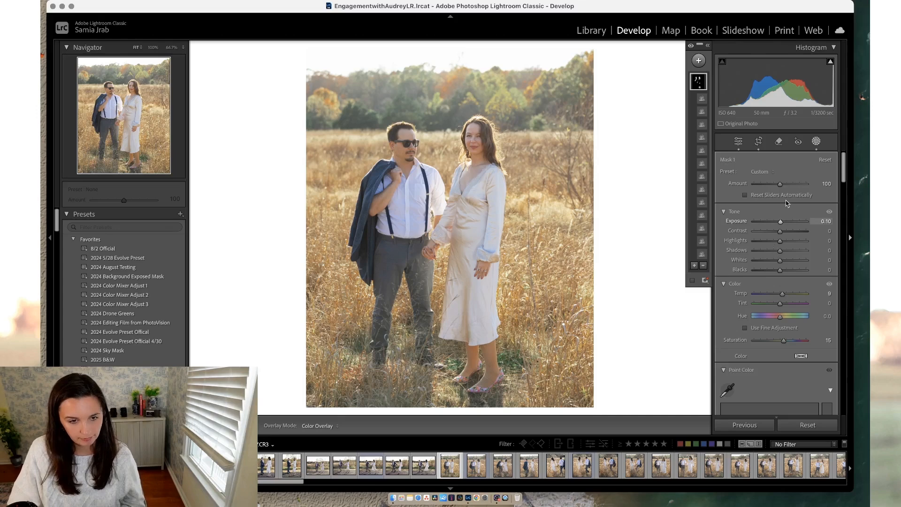
left_click_drag(781, 223, 782, 223)
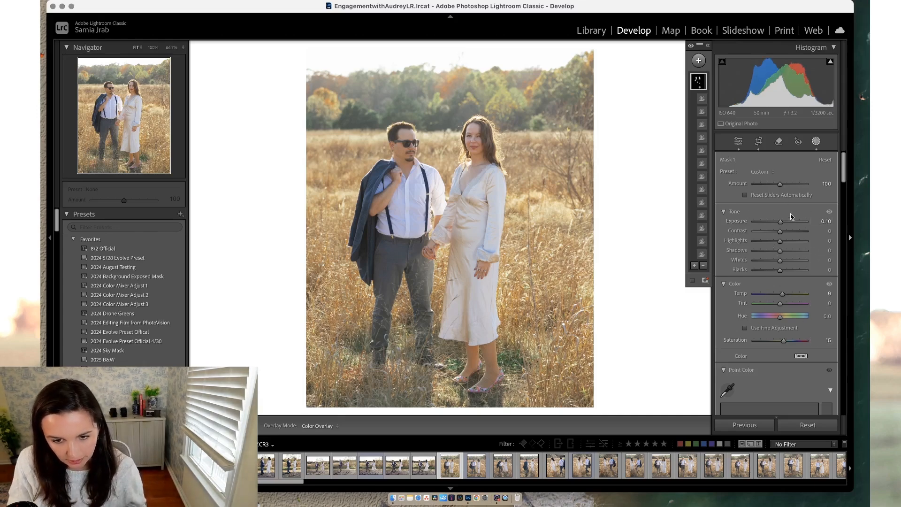
left_click(817, 146)
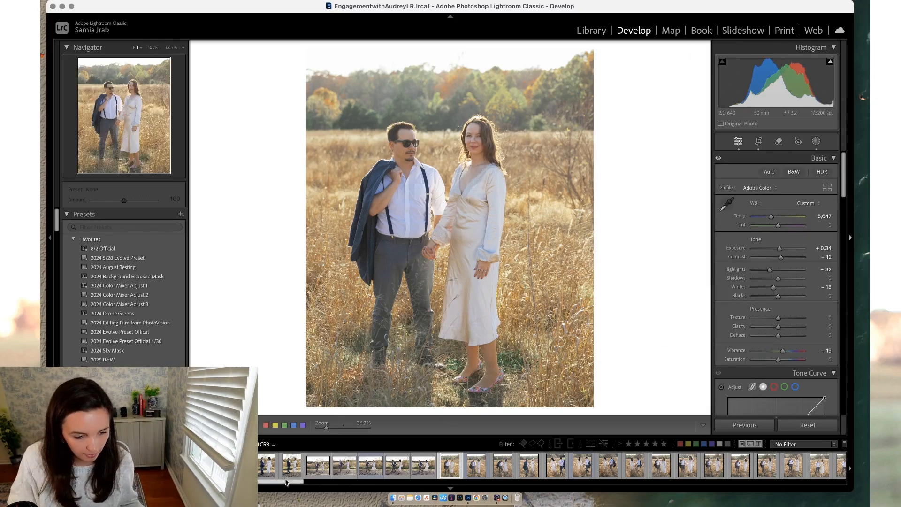
- Extend the selection to the rest of the series and synchronize only the Color Mixer and Masking settings, including Mask 1
left_click_drag(286, 483, 506, 478)
left_click(265, 465, "shift")
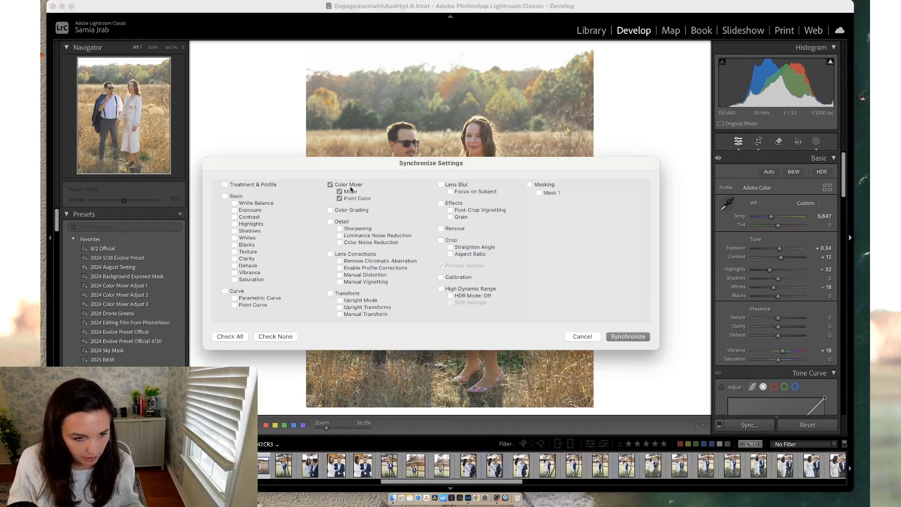
left_click(528, 185)
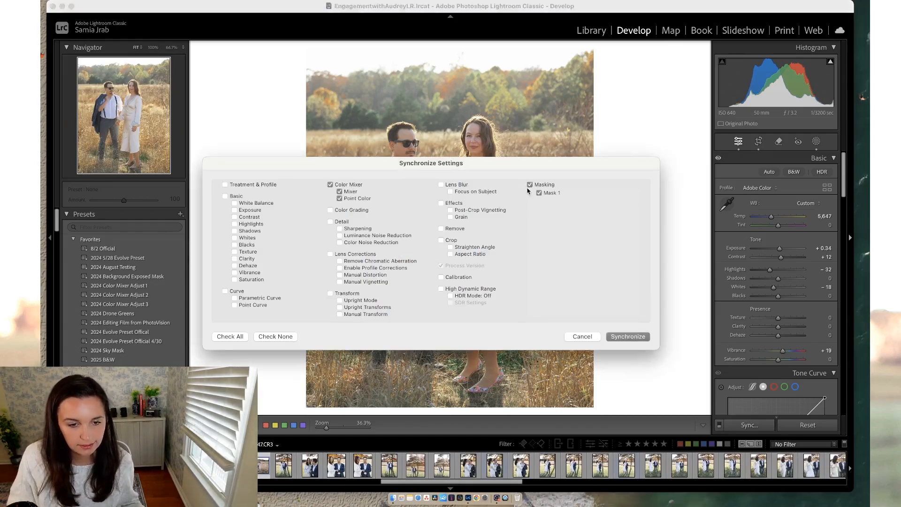
left_click(621, 338)
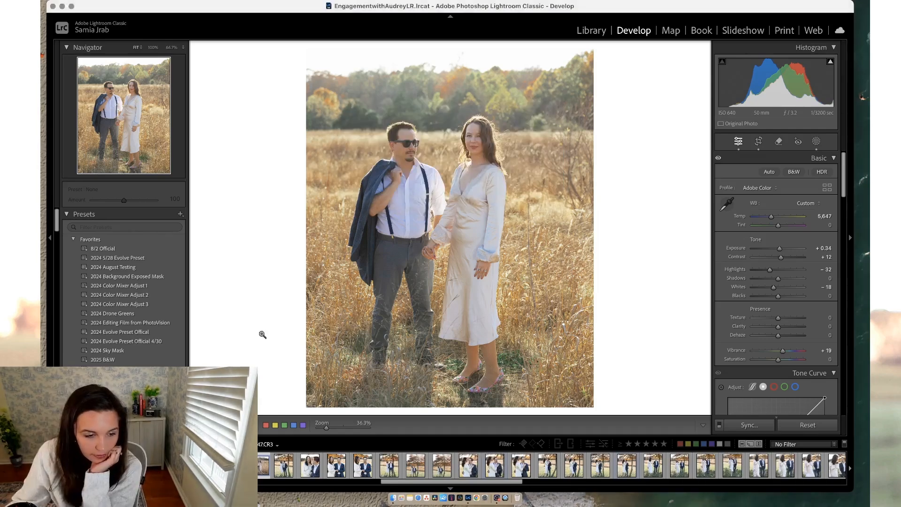
- Open the portrait of the couple under the autumn tree, undo the last change and paste the copied develop settings
left_click(211, 466)
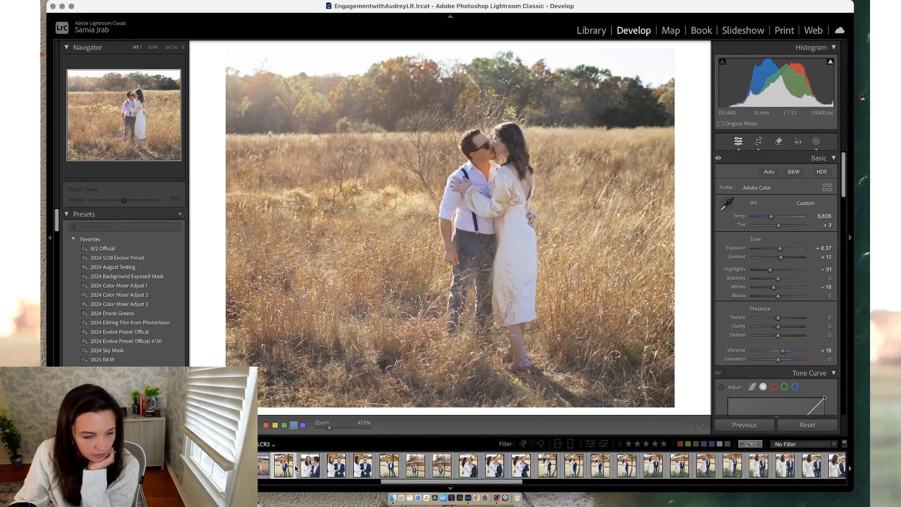
left_click(296, 468)
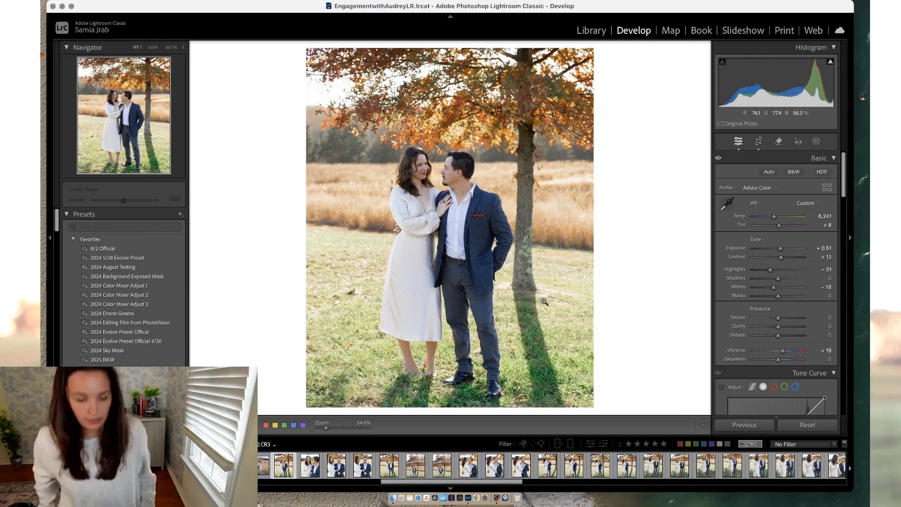
key("super+z")
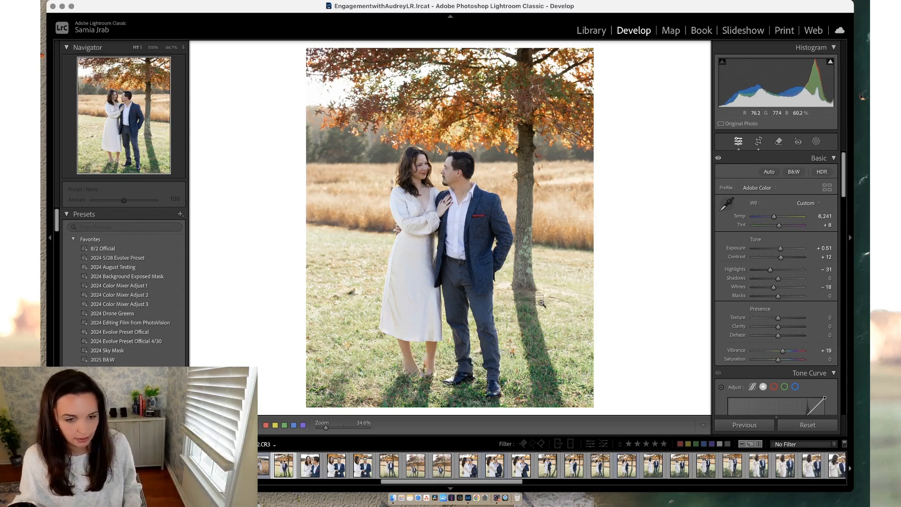
key("super+shift+v")
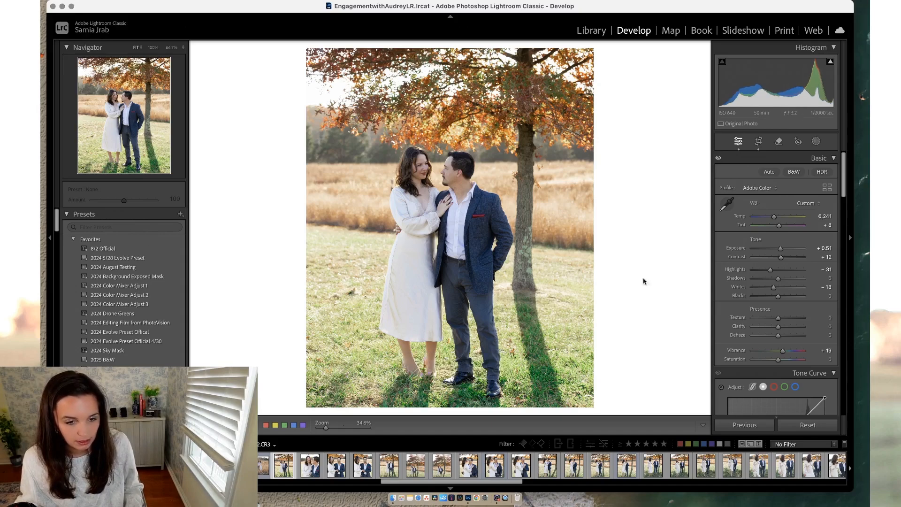
- Fine-tune the Green Saturation and set the Yellow Hue to +30 in the tree portrait's Color Mixer
scroll(762, 285, "down", 10)
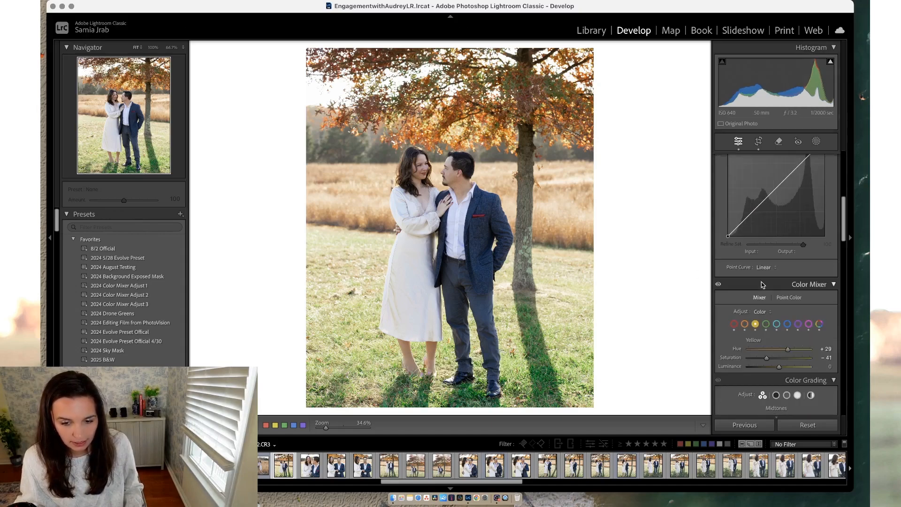
left_click(766, 323)
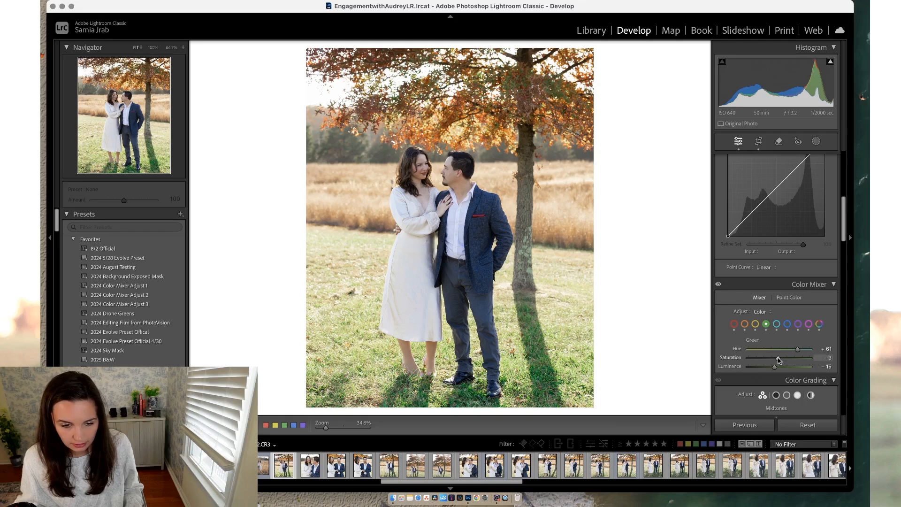
left_click_drag(779, 359, 776, 360)
left_click(755, 323)
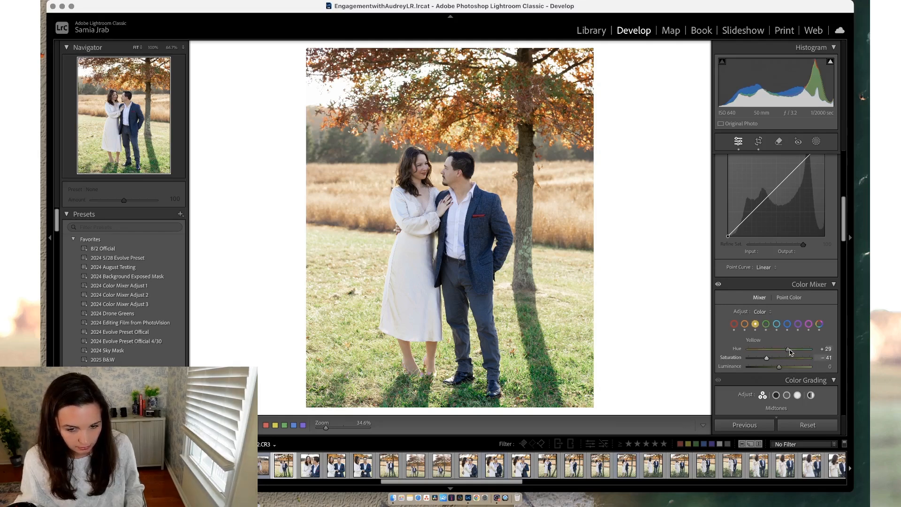
mouse_move(795, 349)
left_mouse_down()
mouse_move(775, 348)
mouse_move(791, 346)
left_mouse_up()
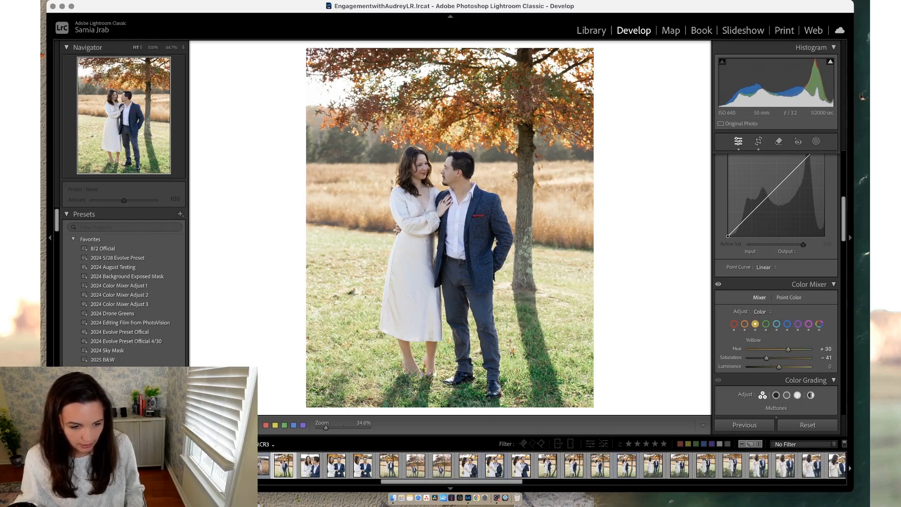
- Copy the Color Mixer and Masking settings, including Mask 1, from the field kissing photo and paste them onto the tree portrait
left_click(263, 465)
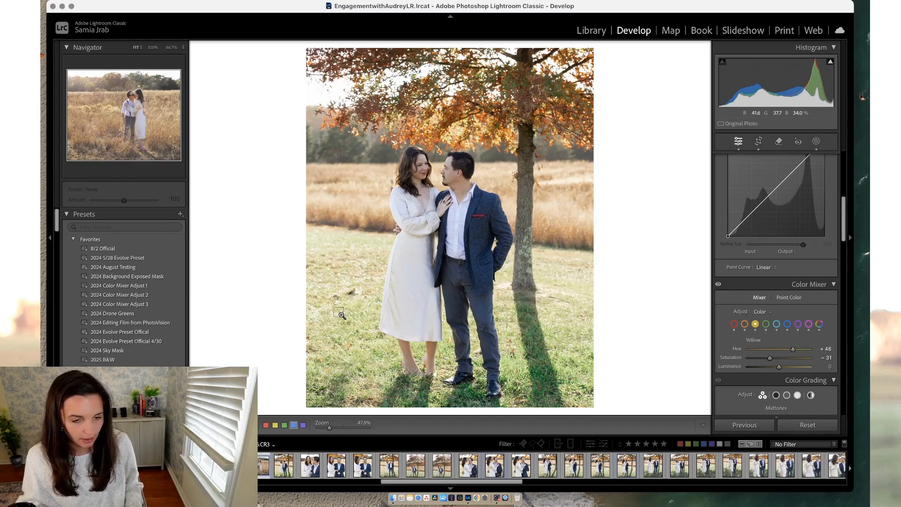
key("super+shift+c")
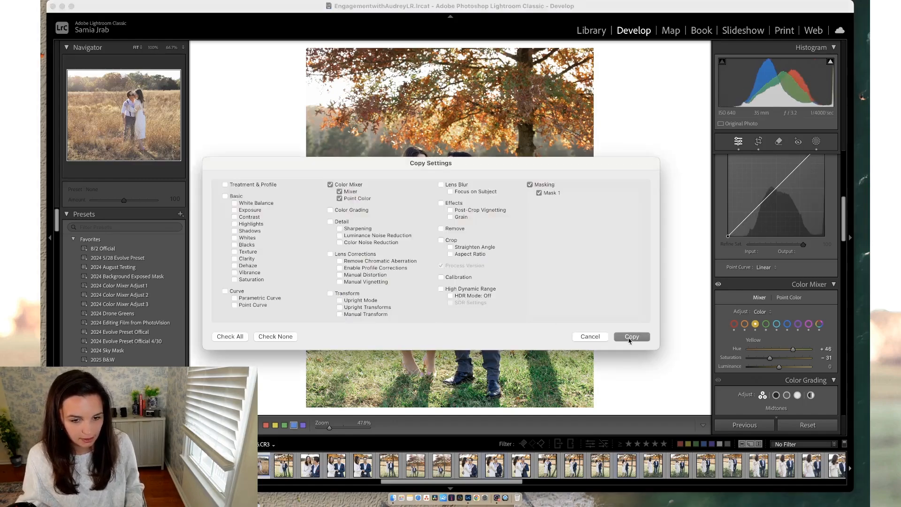
left_click(616, 337)
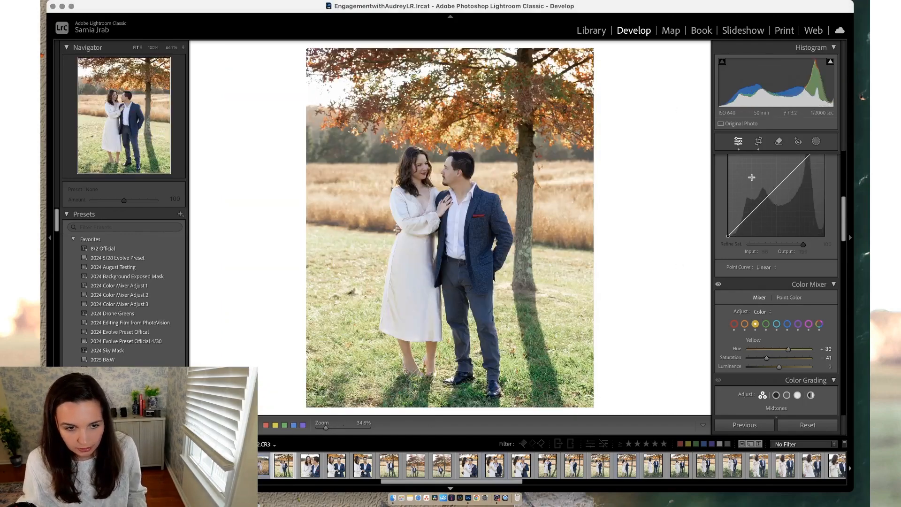
left_click(816, 141)
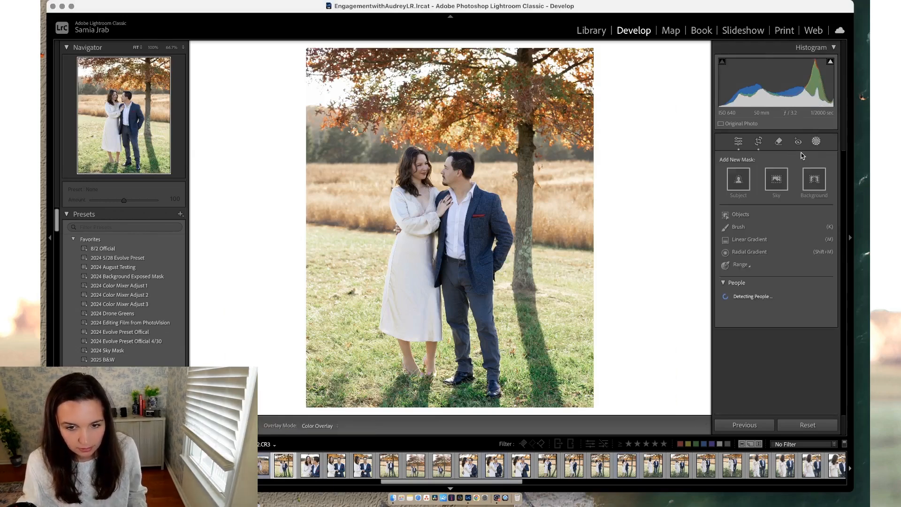
left_click(817, 142)
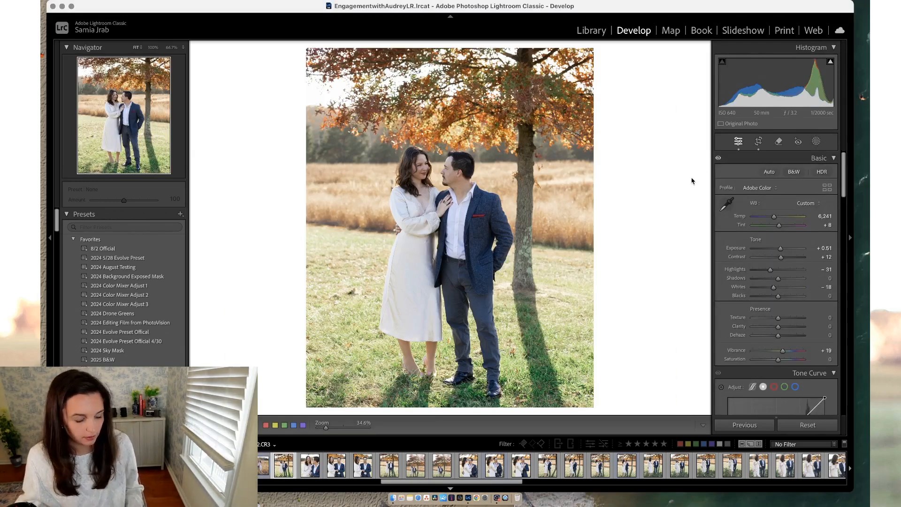
key("super+shift+v")
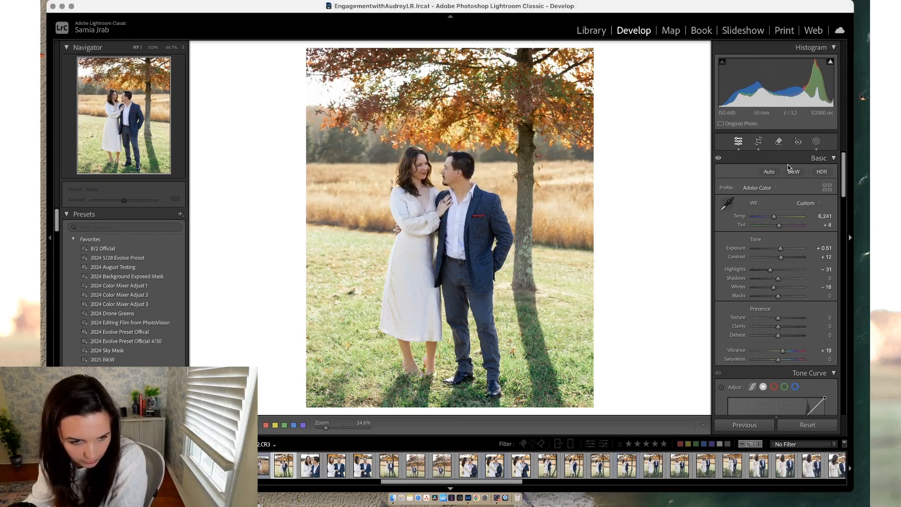
- Set the pasted people mask's Temp to 4 on the tree portrait and close masking
left_click(816, 142)
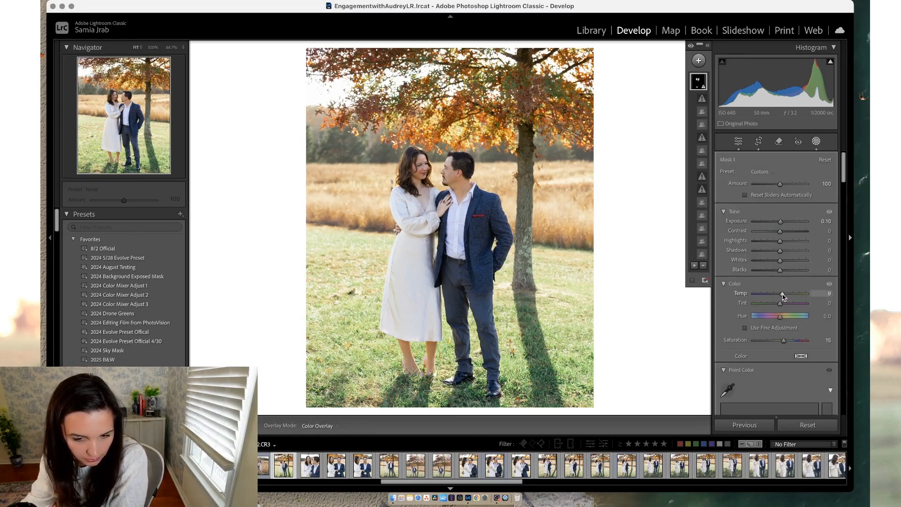
left_click_drag(782, 294, 781, 296)
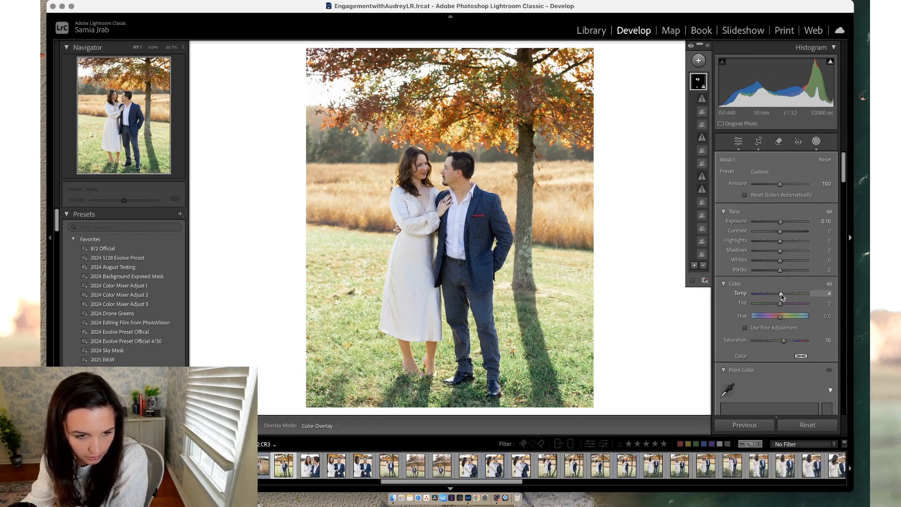
left_click(818, 143)
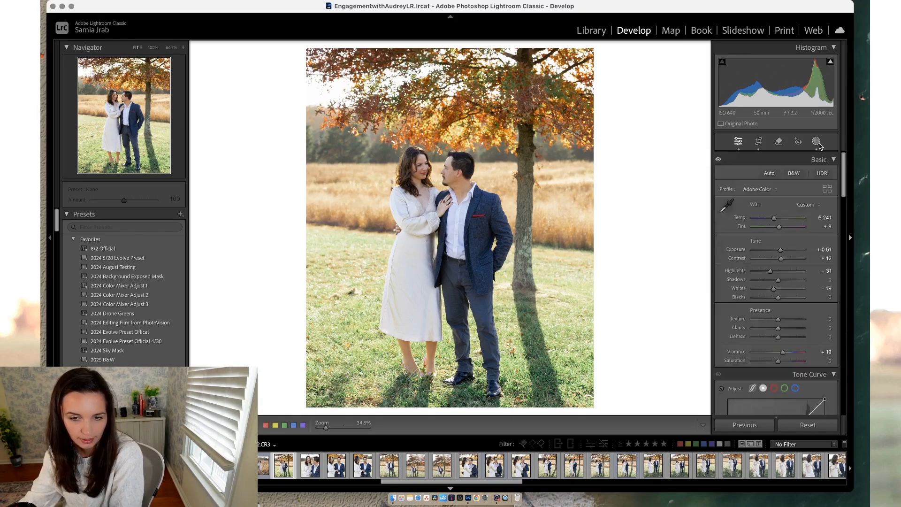
- Raise the tree portrait's Yellow Hue in the Color Mixer and set its Green Saturation to -56
scroll(815, 234, "down", 5)
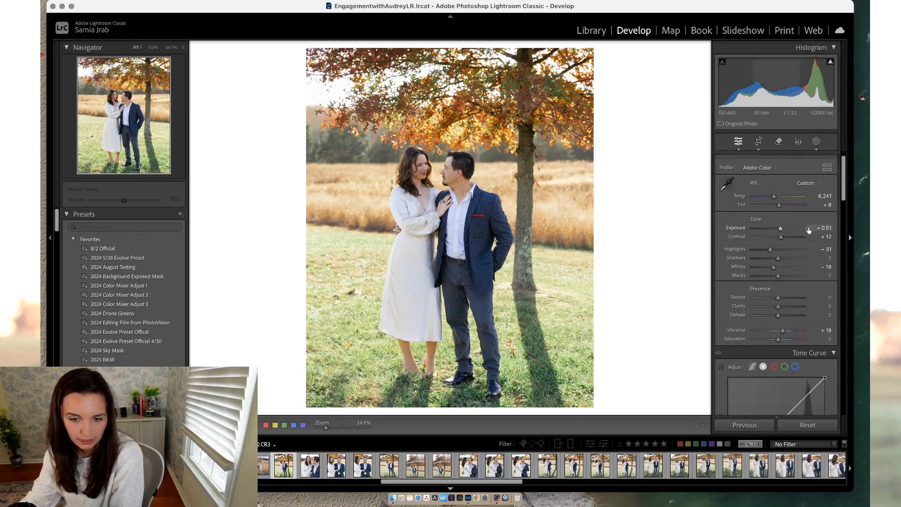
scroll(816, 242, "down", 5)
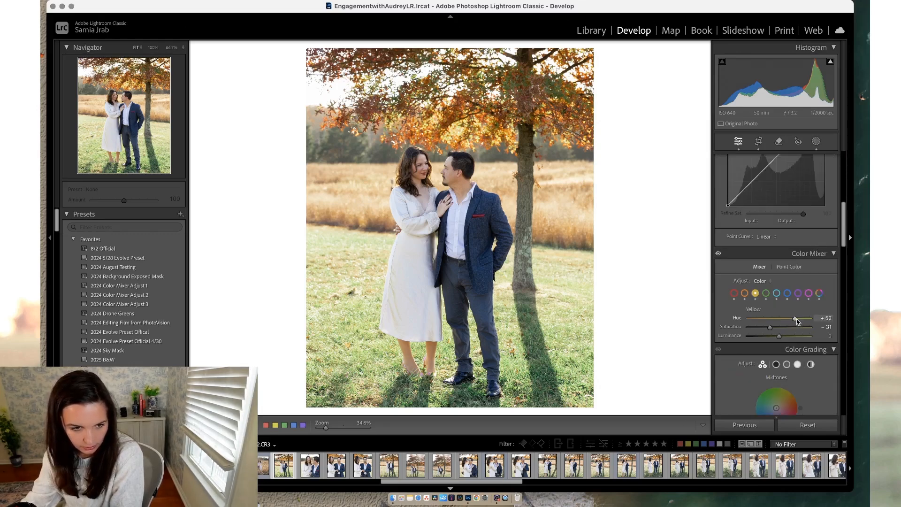
left_click(766, 294)
left_click_drag(770, 324, 762, 328)
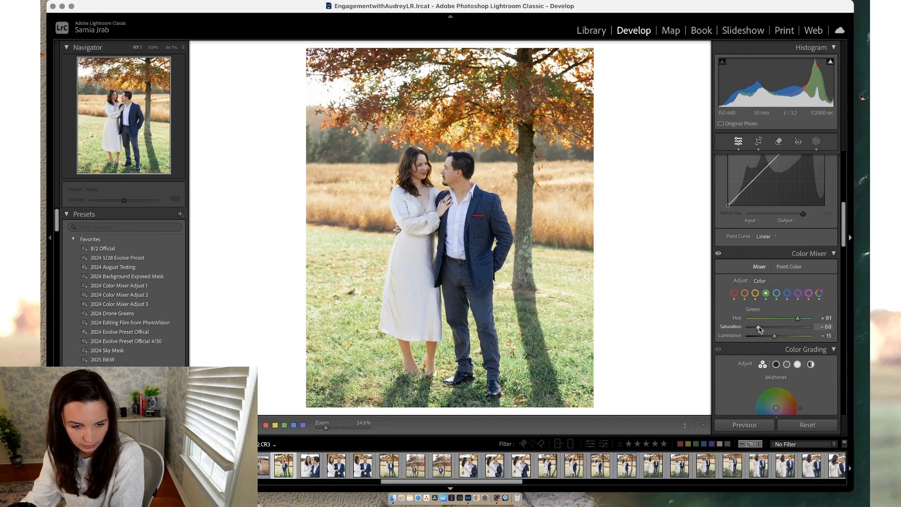
mouse_move(758, 329)
left_mouse_down()
mouse_move(794, 329)
mouse_move(762, 327)
left_mouse_up()
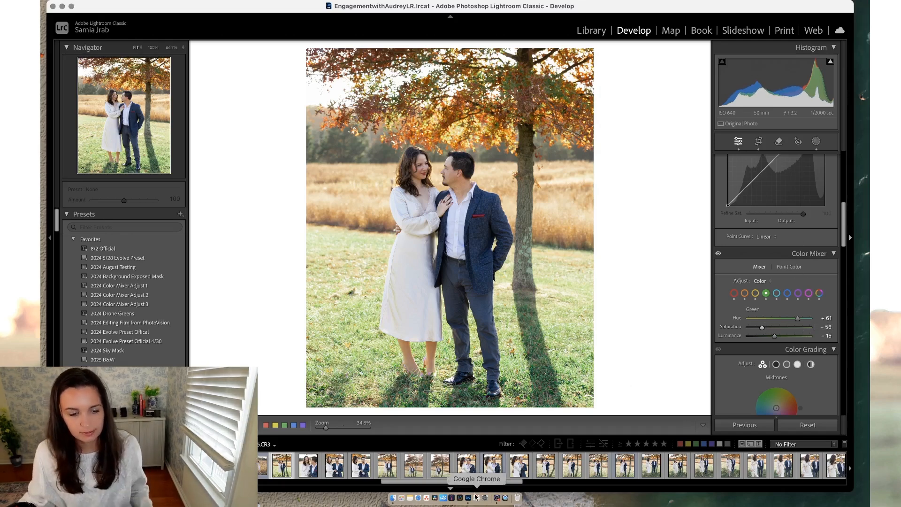
- Synchronize the tree portrait's Color Mixer and Masking settings, including Mask 1, across the rest of the autumn tree series
left_click_drag(436, 484, 511, 487)
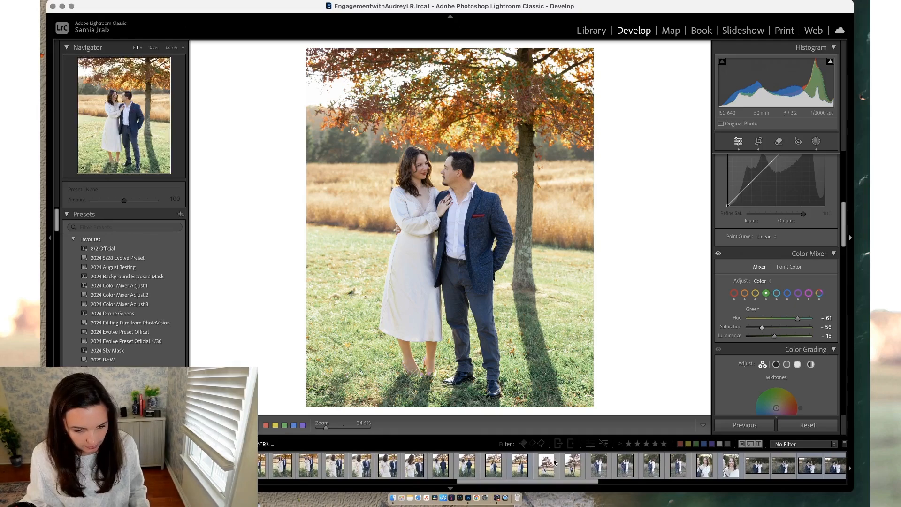
left_click(573, 465, "shift")
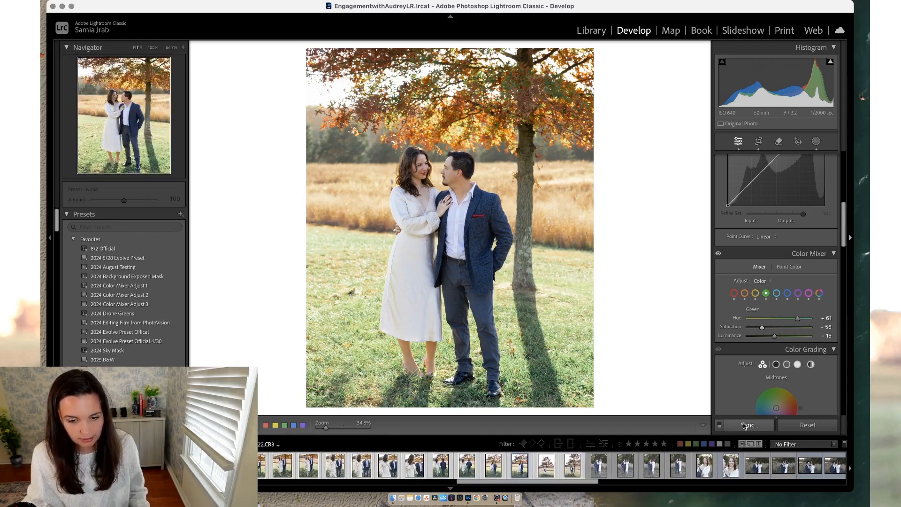
left_click(745, 426)
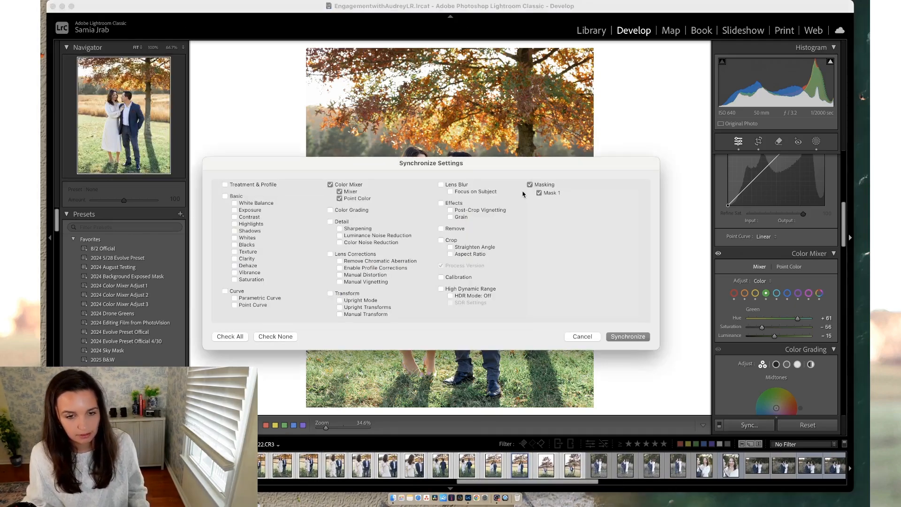
left_click(618, 338)
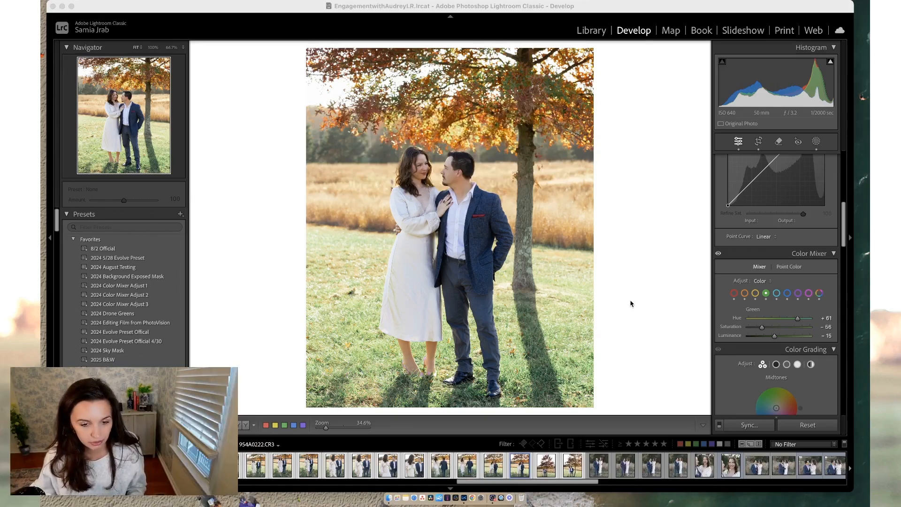
- Set the Color Mixer's Green Saturation to -26 and raise Clarity to +10 on tall-grass portrait 954A0325
left_click(596, 467)
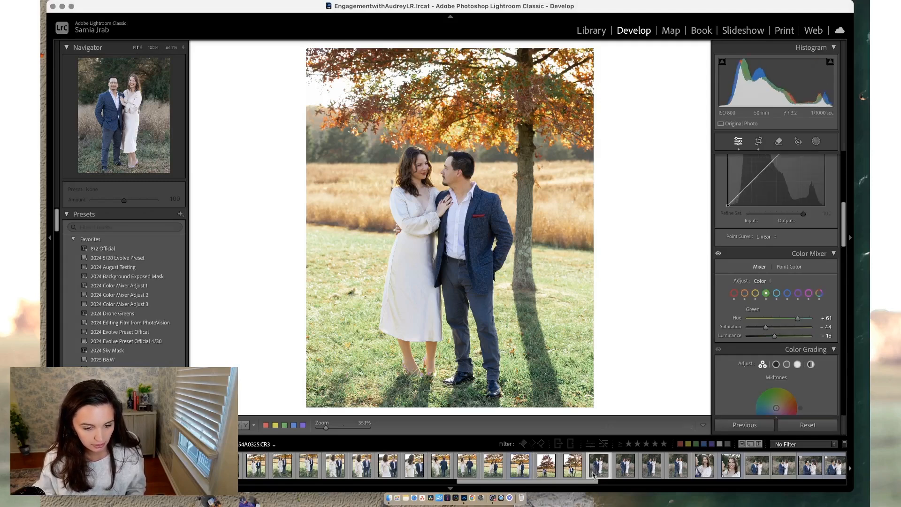
left_click_drag(580, 483, 596, 483)
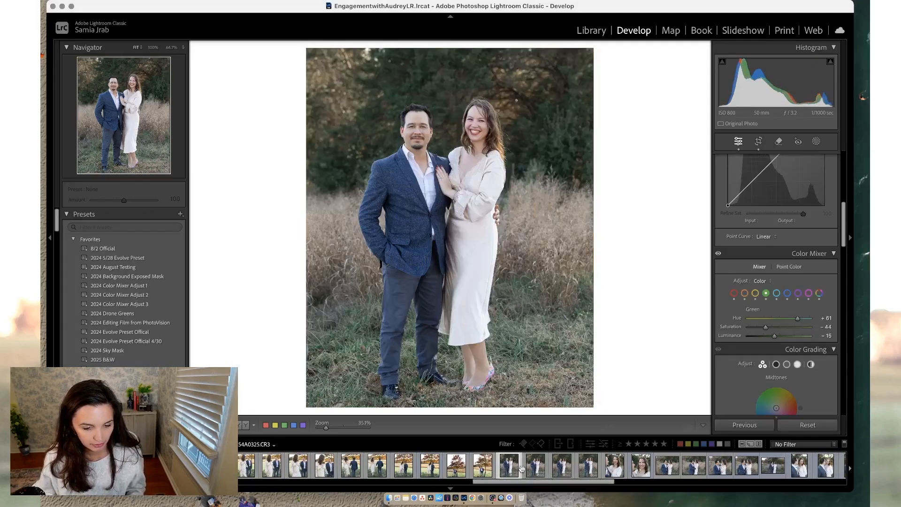
left_click(494, 464)
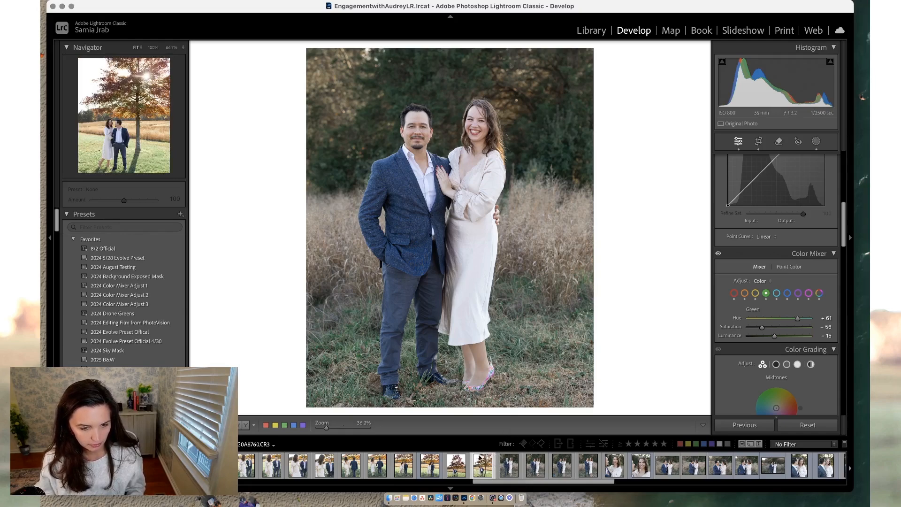
left_click(503, 465)
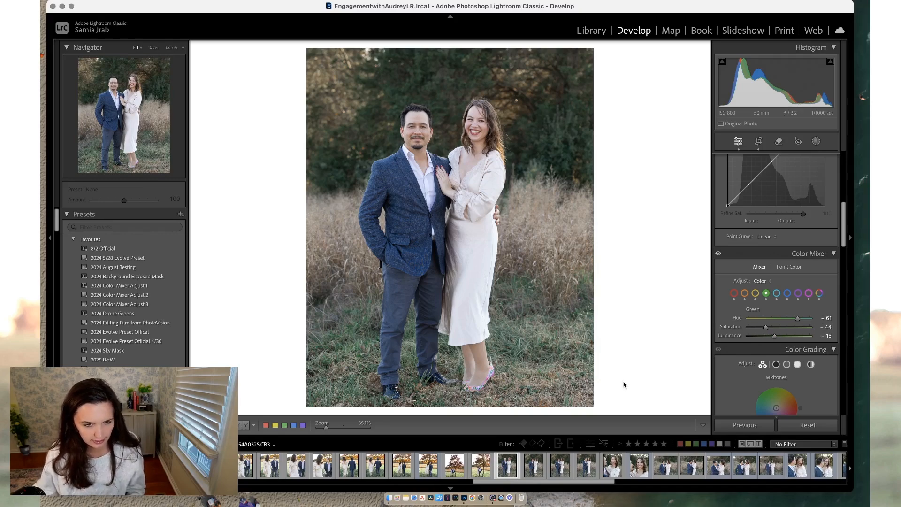
left_click_drag(771, 328, 802, 334)
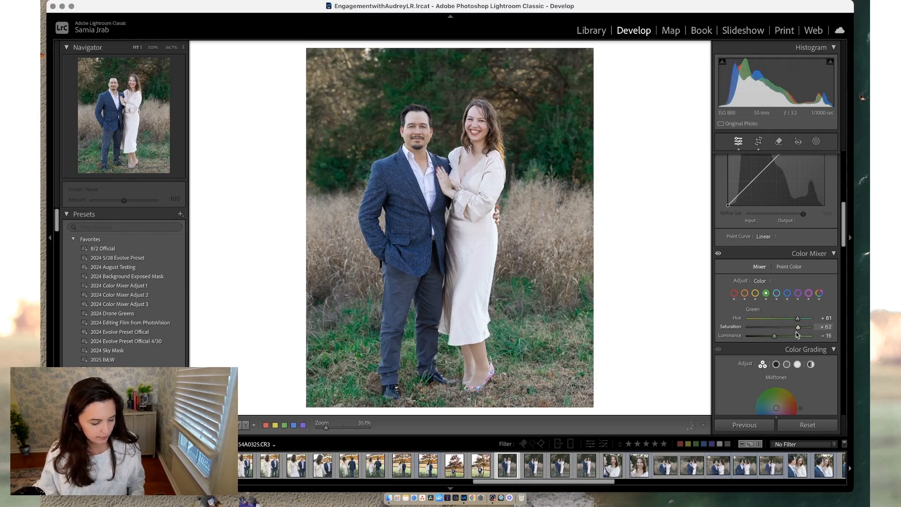
key("super+z")
left_click(770, 328)
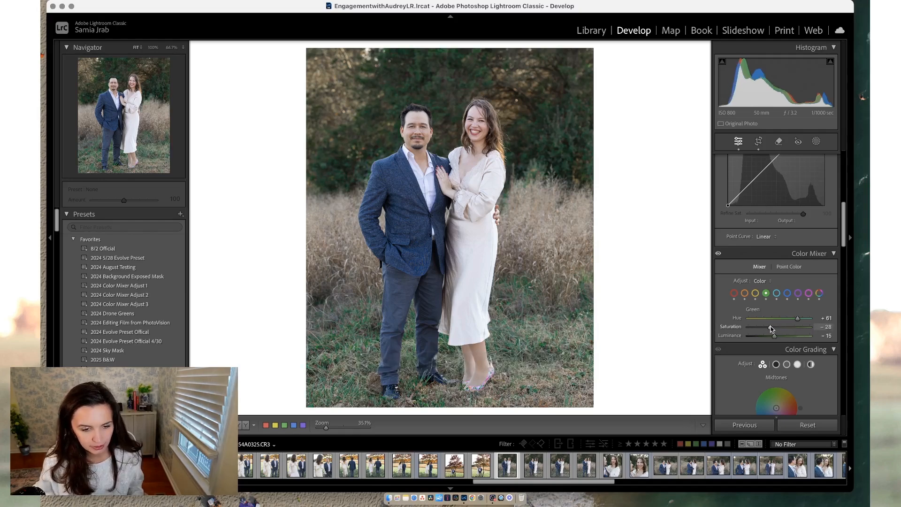
left_click_drag(771, 328, 772, 328)
key("=")
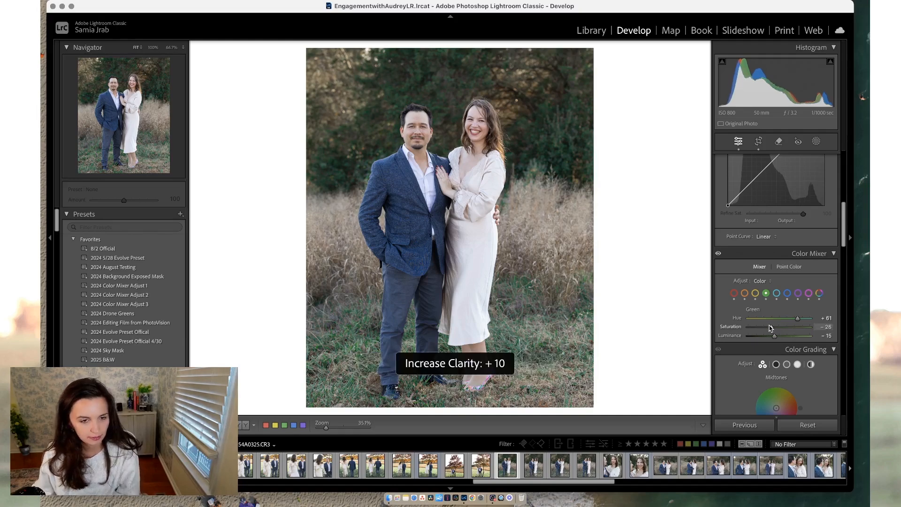
- Synchronize portrait 954A0325's settings across the following shaded field photos, up to the navy suit close-up before the golden sunset shots
left_click_drag(612, 482, 742, 484)
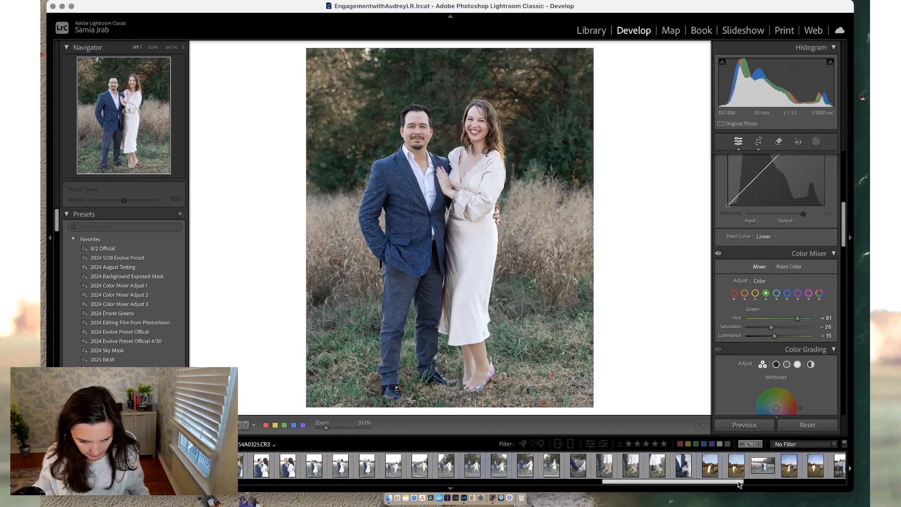
left_click(684, 467, "super")
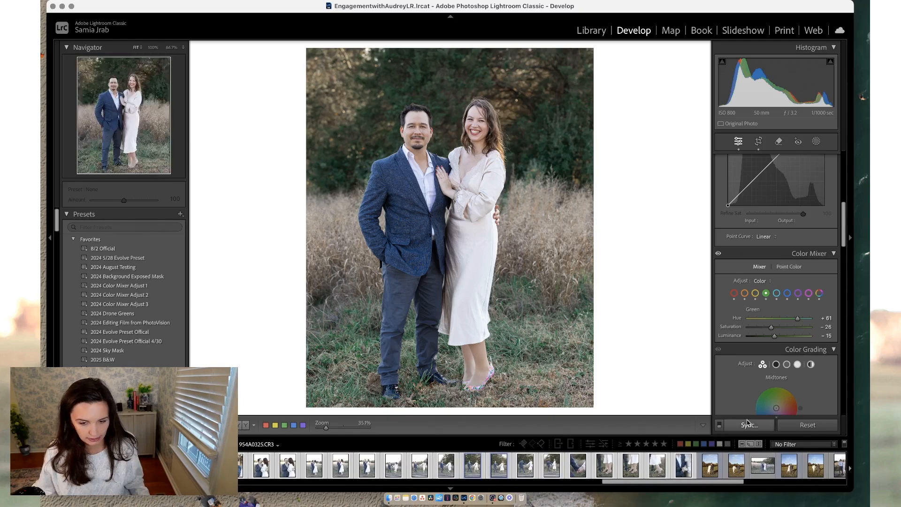
left_click(749, 425)
key("Return")
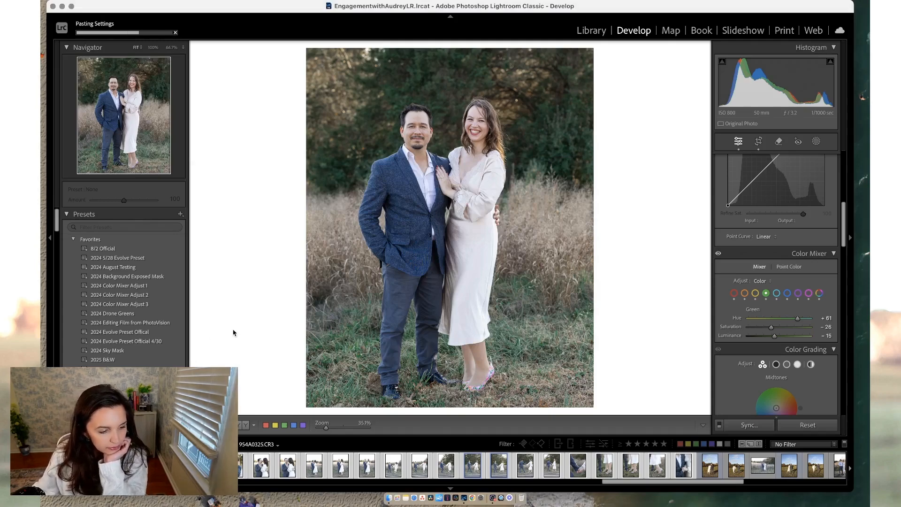
- Review the whole gallery in the Library grid, comparing color across the shaded field, tree, dry grass and path photos
key("g")
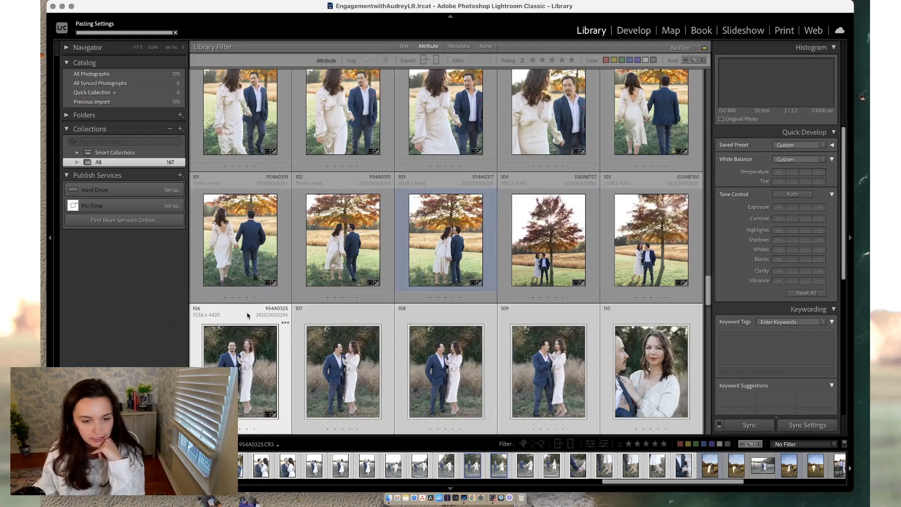
scroll(469, 254, "down", 10)
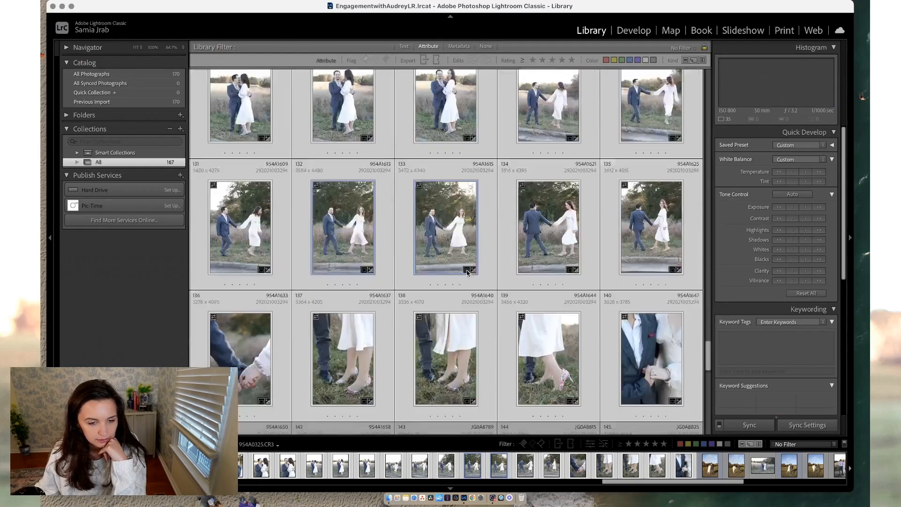
scroll(476, 274, "up", 2)
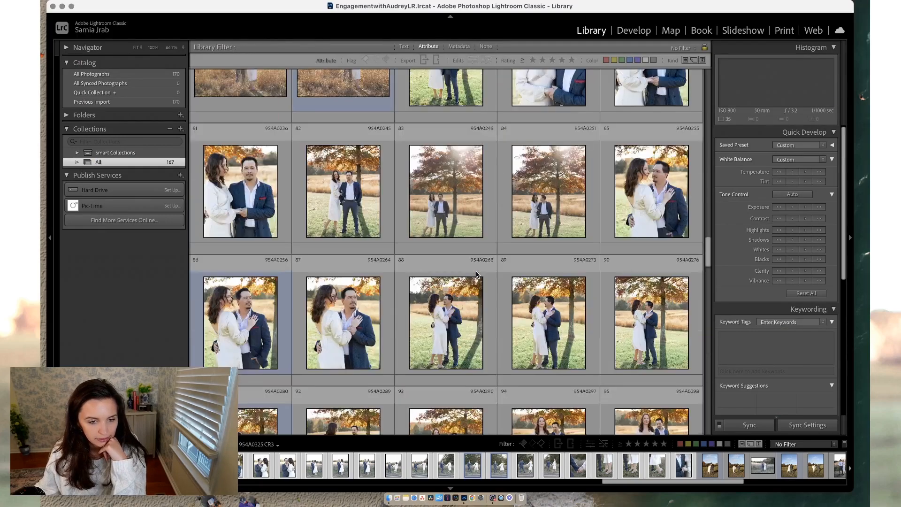
scroll(477, 274, "up", 10)
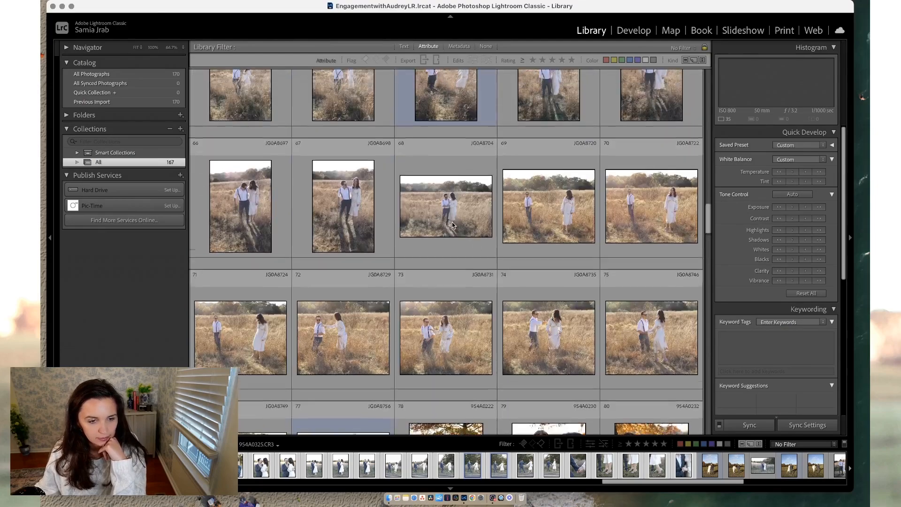
scroll(511, 309, "down", 5)
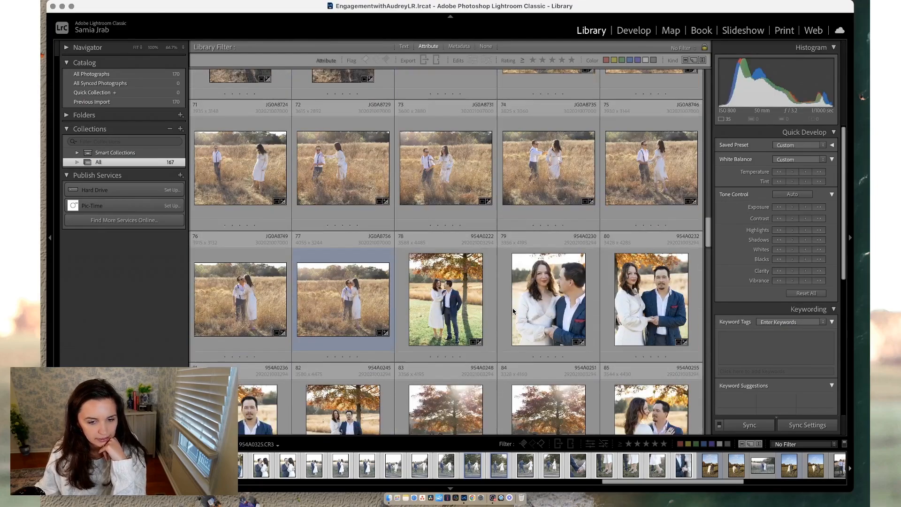
left_click(474, 306)
scroll(569, 277, "up", 15)
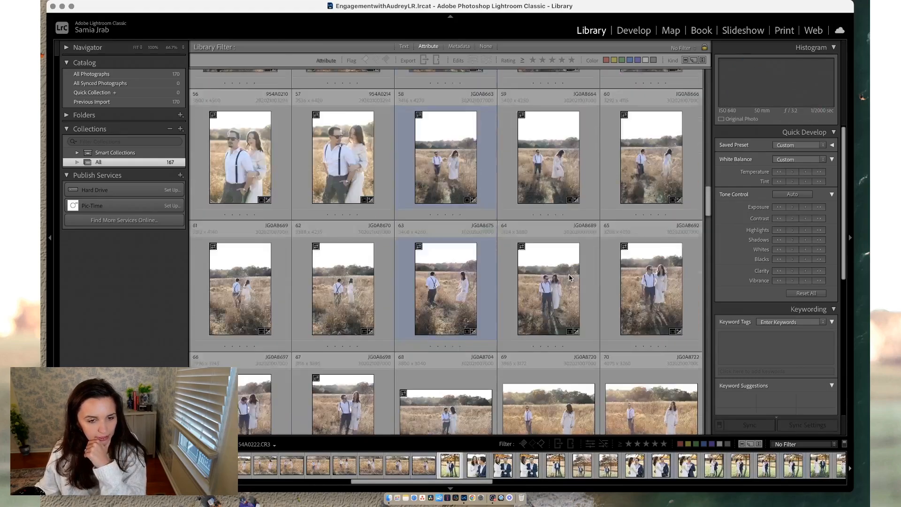
scroll(569, 277, "up", 15)
left_click(548, 341)
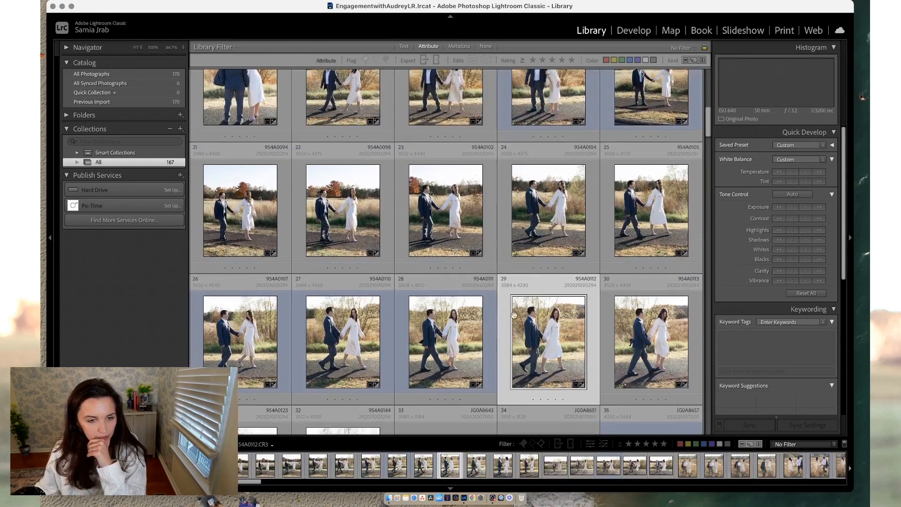
left_click_drag(708, 121, 712, 75)
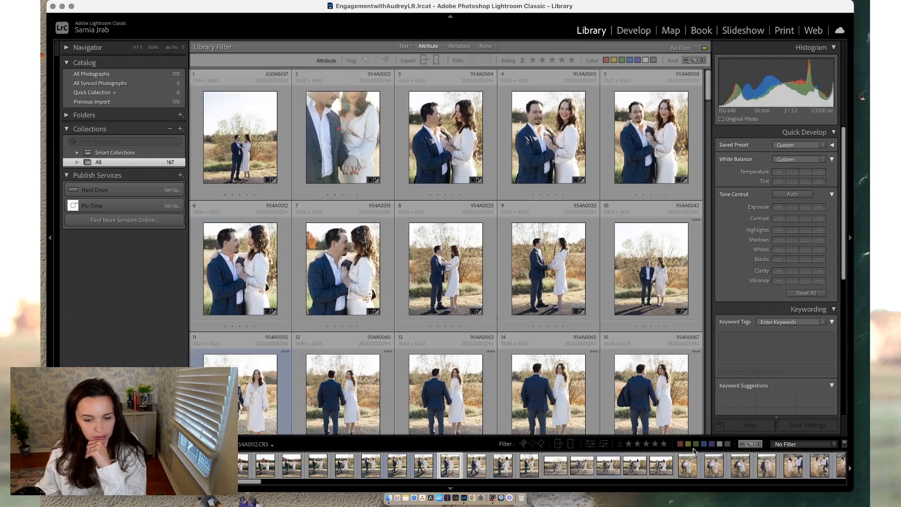
- Filter the gallery to photos with the blue color label and look through the filtered set
left_click(704, 446)
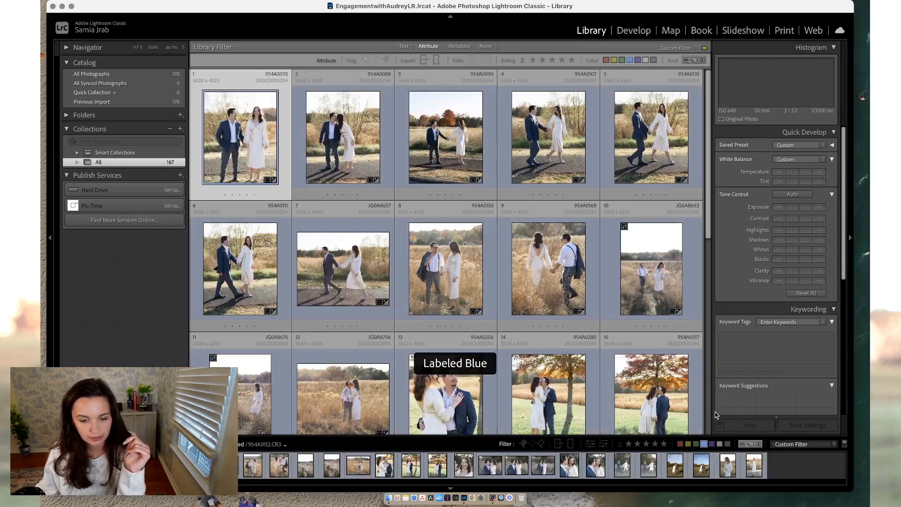
scroll(581, 306, "down", 5)
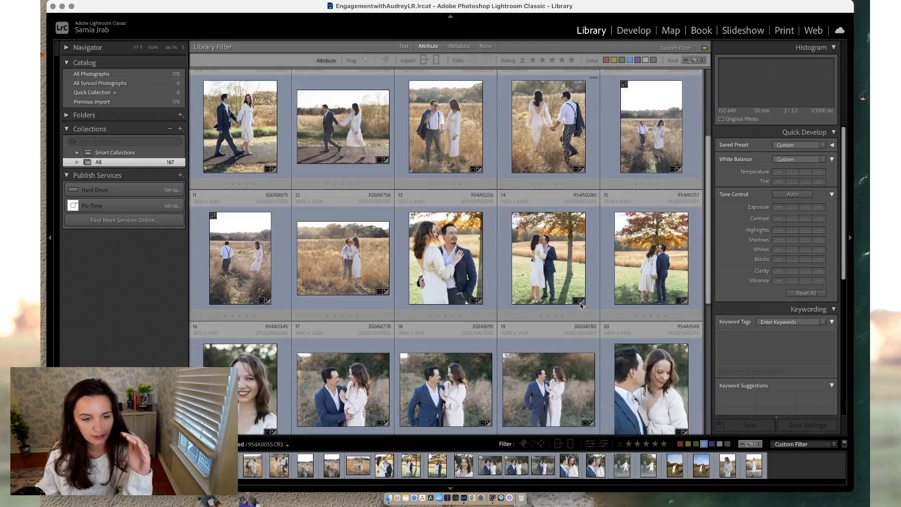
scroll(581, 306, "up", 3)
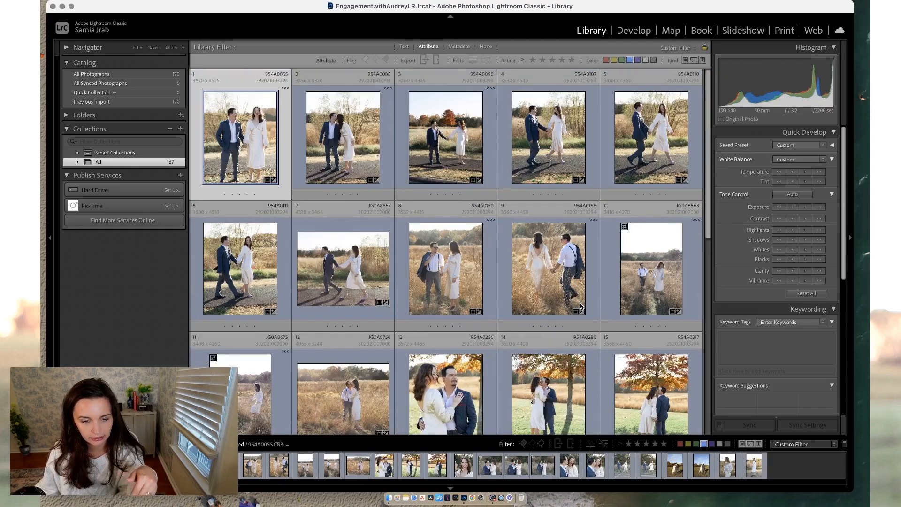
scroll(588, 306, "down", 4)
scroll(589, 306, "down", 3)
scroll(588, 306, "up", 6)
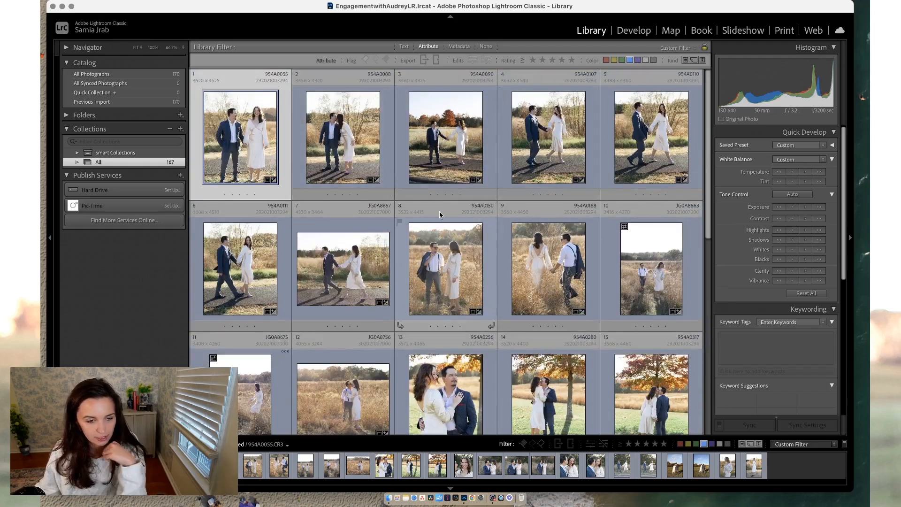
scroll(439, 226, "down", 3)
scroll(439, 225, "down", 5)
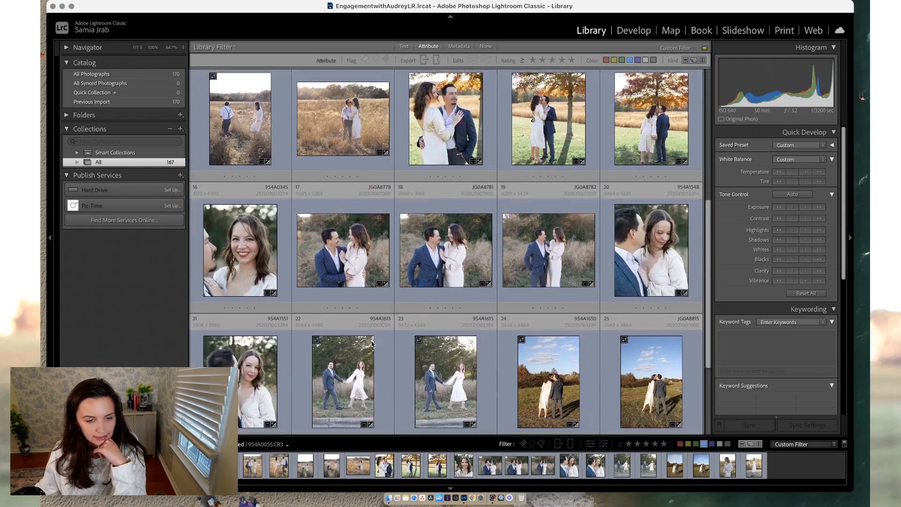
scroll(448, 302, "up", 3)
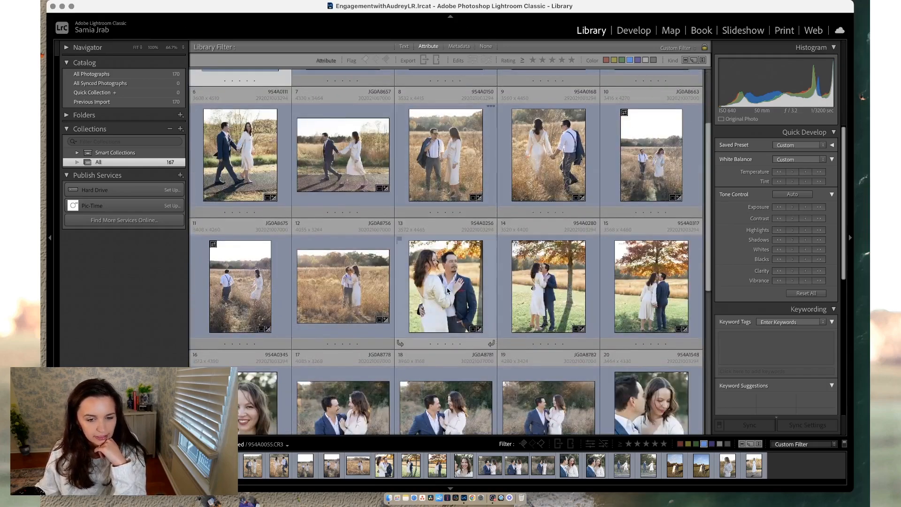
- Examine the blue-labeled photos for color consistency, comparing the close tree embrace 954A0256 and walking shot 954A1615 with the other scenes
left_click(448, 293)
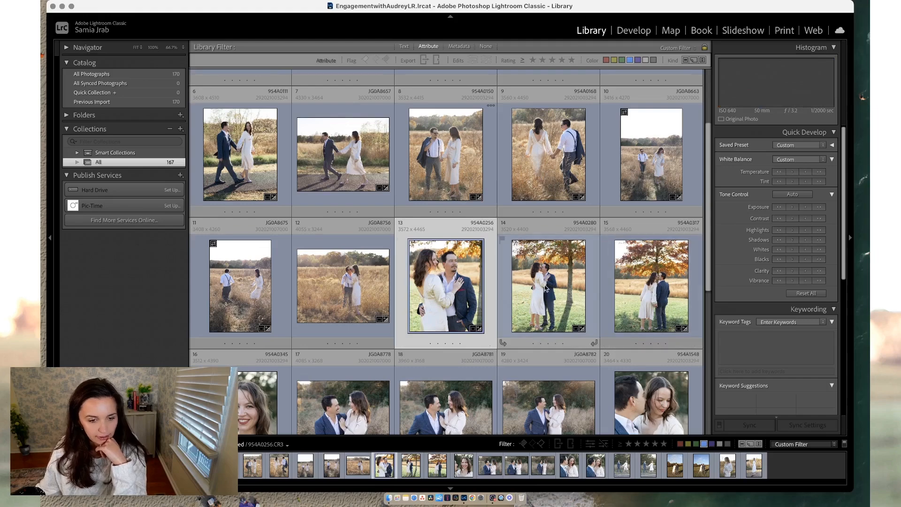
scroll(479, 295, "up", 2)
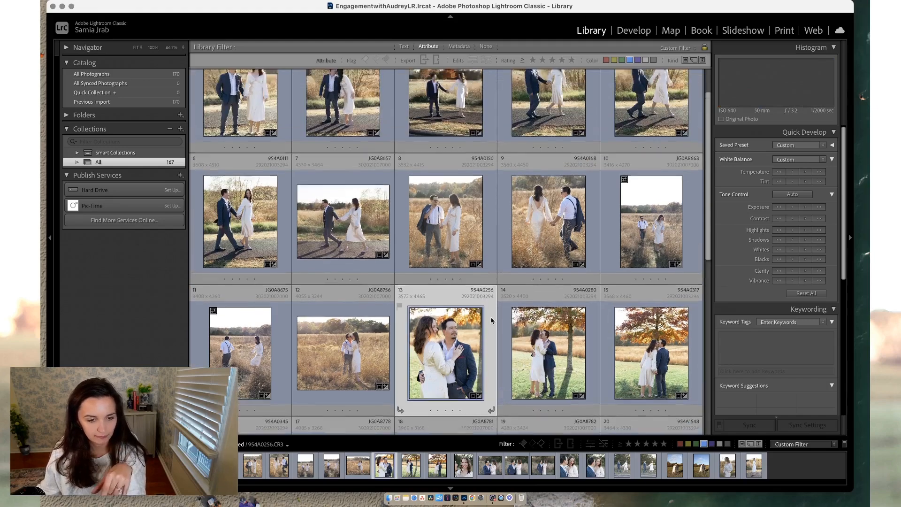
scroll(489, 316, "down", 4)
scroll(492, 320, "down", 3)
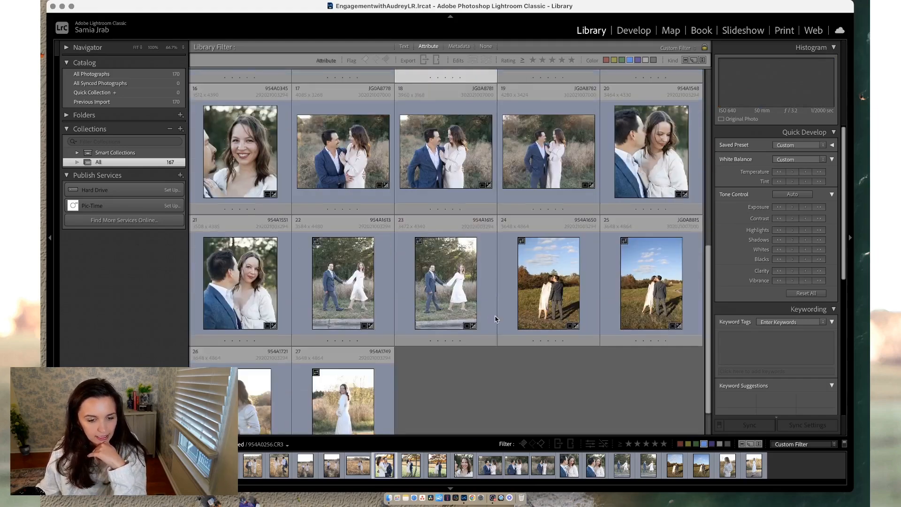
left_click(458, 286)
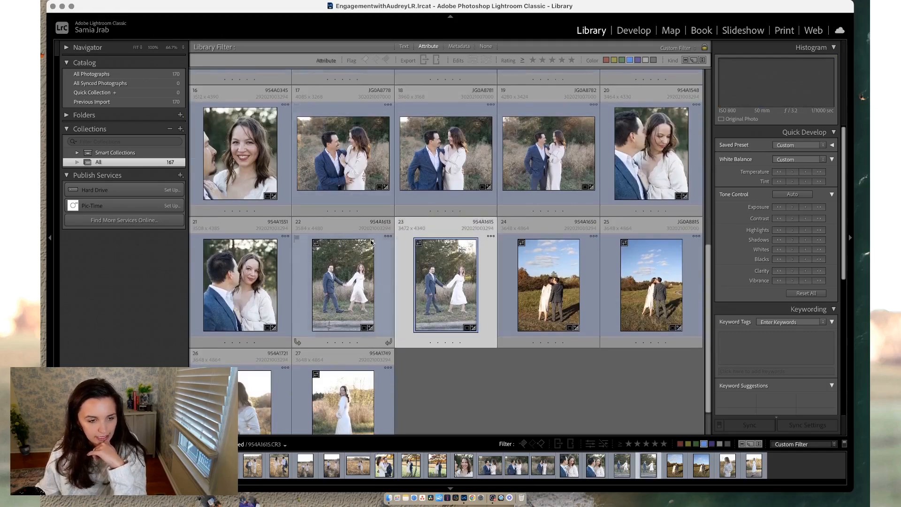
scroll(454, 278, "up", 3)
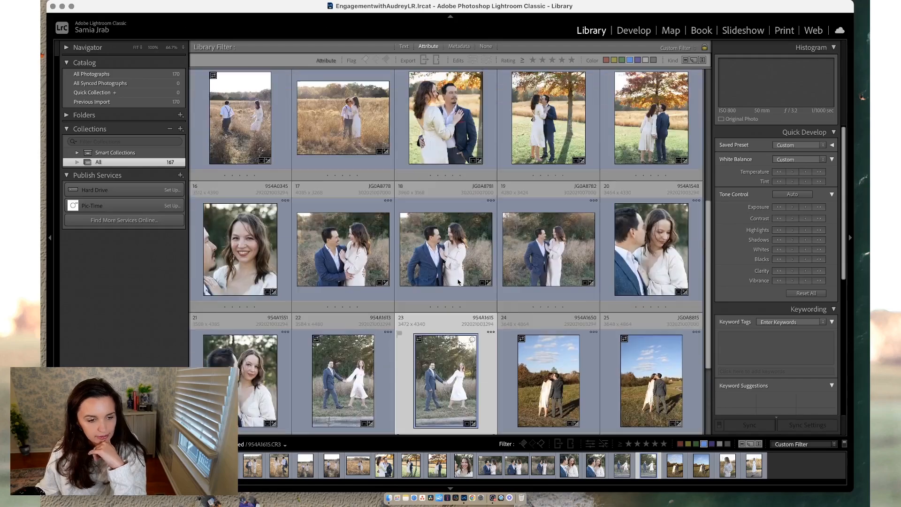
scroll(286, 253, "up", 3)
scroll(286, 253, "up", 2)
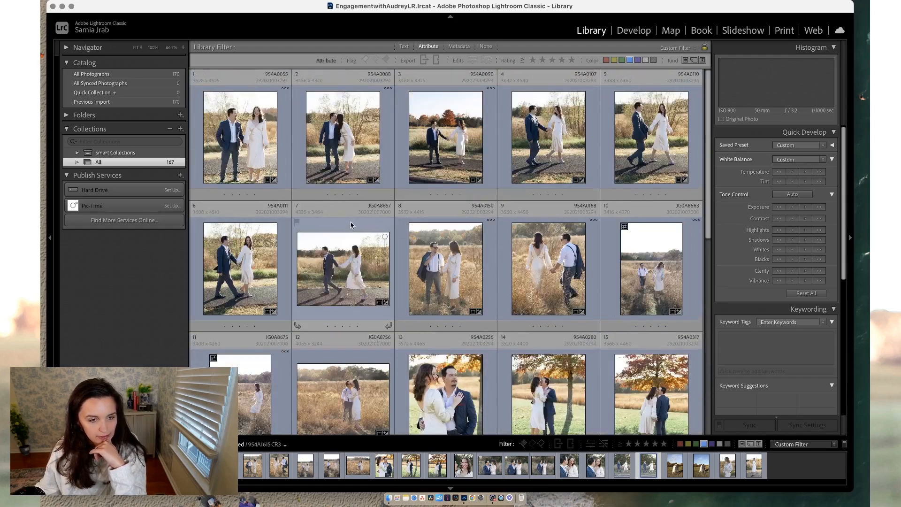
scroll(342, 238, "down", 1)
scroll(342, 238, "down", 2)
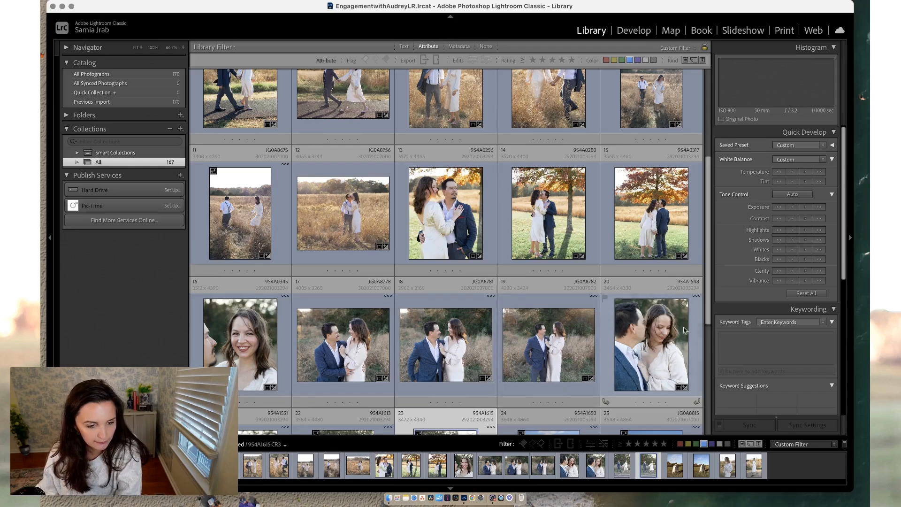
- In Develop, adjust the orange saturation of blue-sky kiss photo 954A1650 in the Color Mixer and set its green saturation to -22
scroll(428, 354, "down", 4)
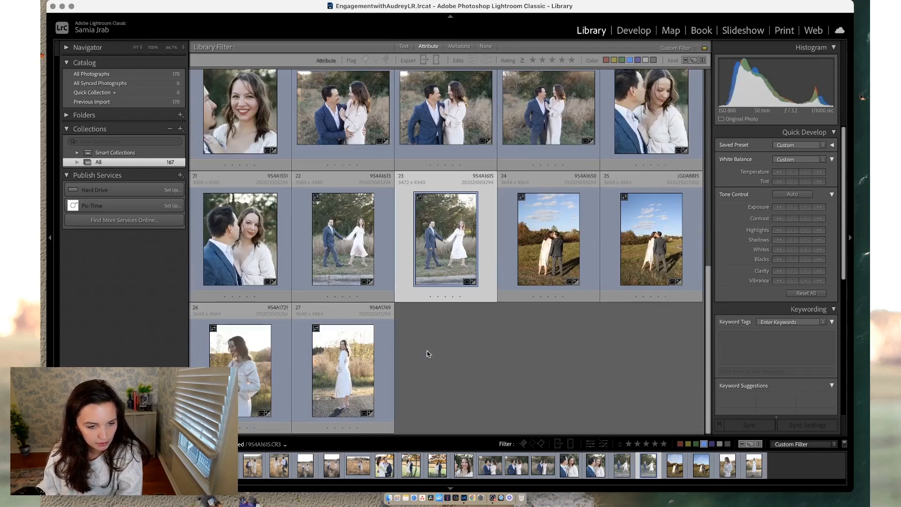
double_click(361, 250)
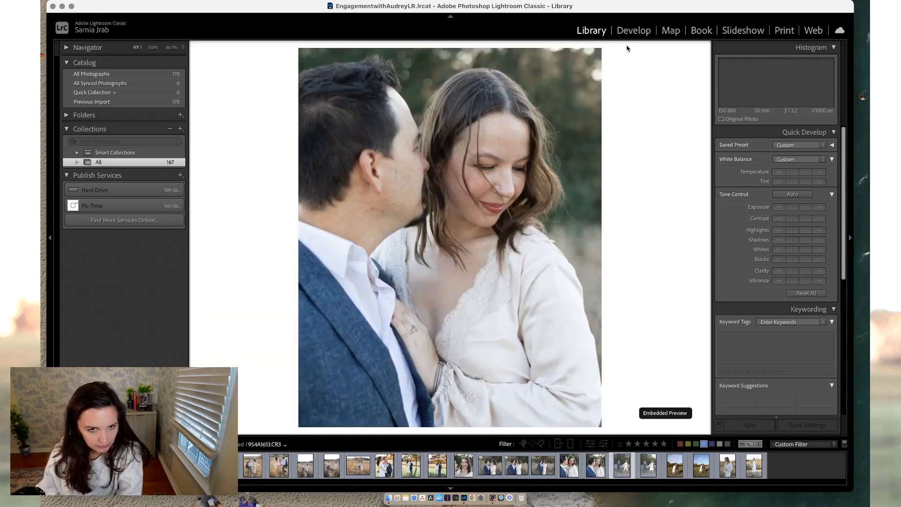
left_click(634, 31)
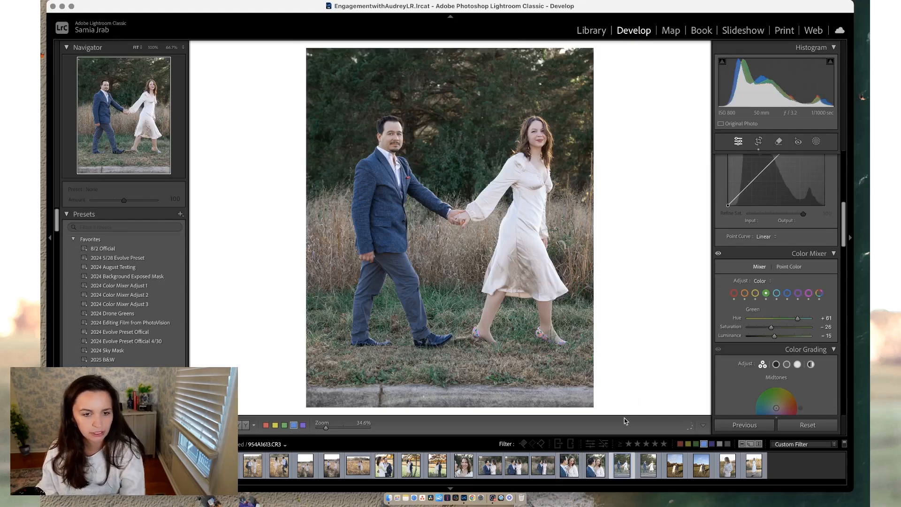
left_click(674, 474)
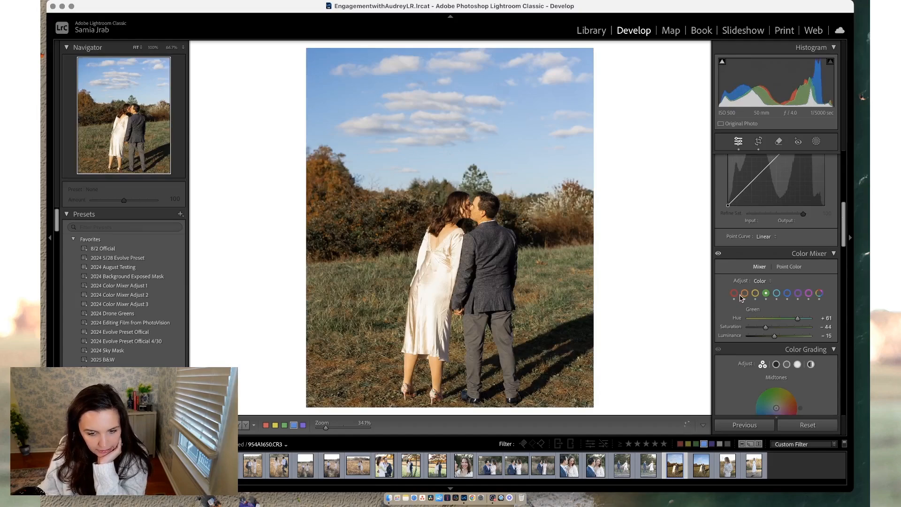
left_click(745, 294)
mouse_move(782, 327)
left_mouse_down()
mouse_move(765, 328)
mouse_move(783, 322)
left_mouse_up()
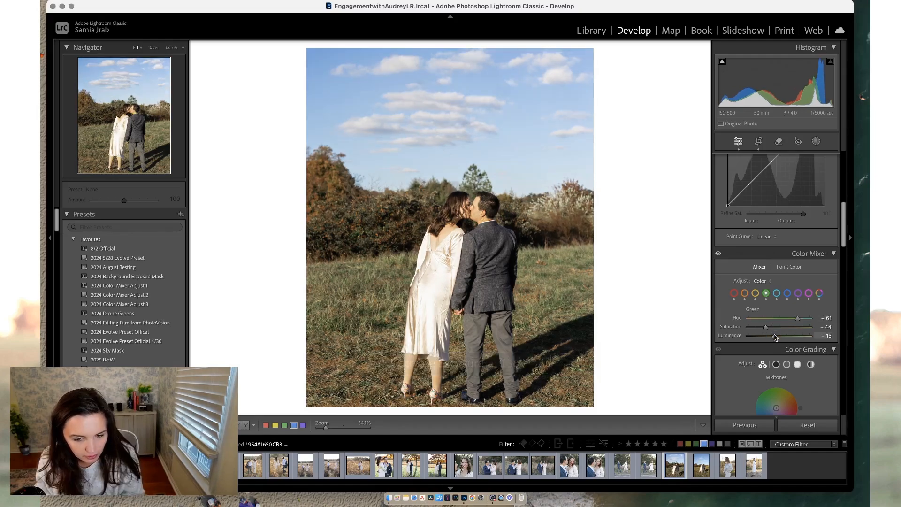
left_click_drag(776, 332, 767, 331)
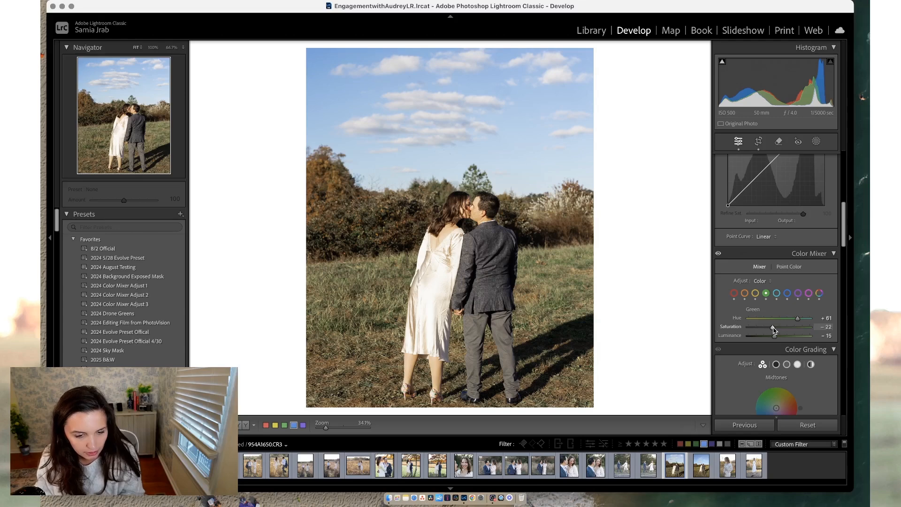
left_click(700, 467, "super")
left_click(746, 426)
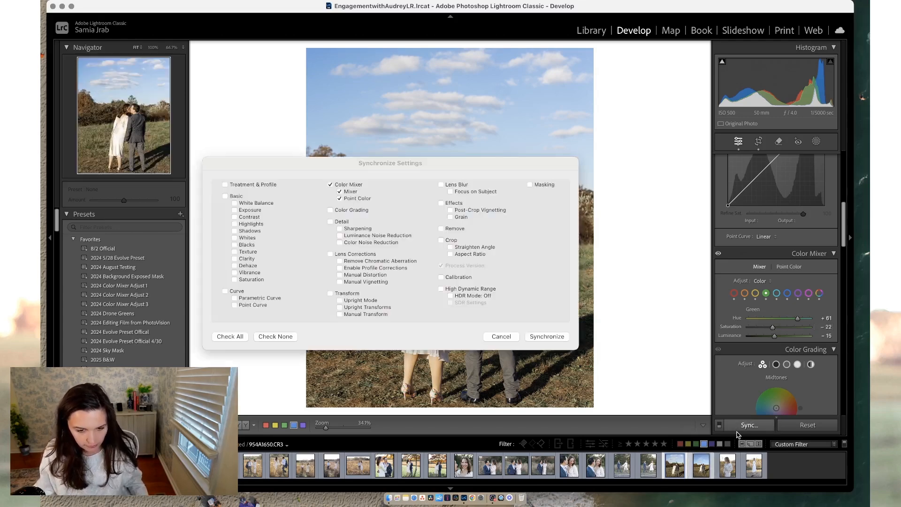
left_click(512, 337)
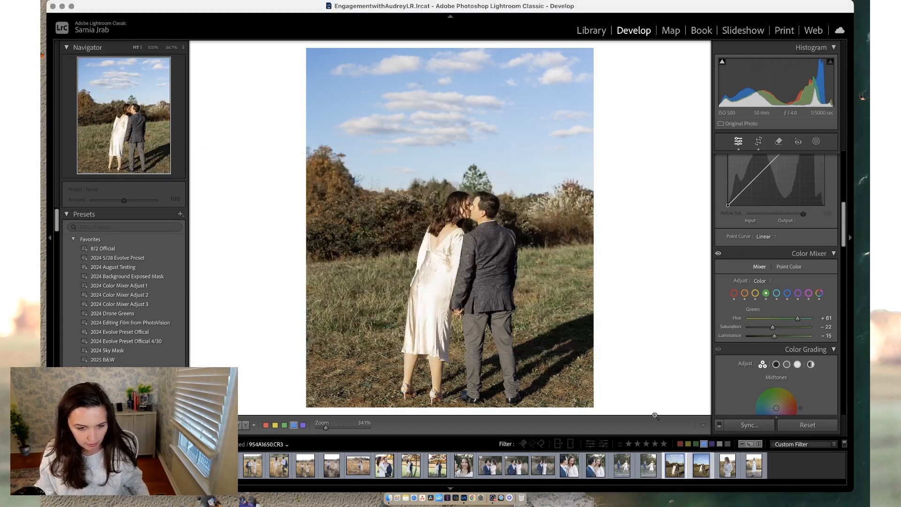
- Clear the blue label filter, move landscape field photo JG0A8789 ahead of the blue-sky series, and enlarge the filmstrip thumbnails
left_click(697, 444)
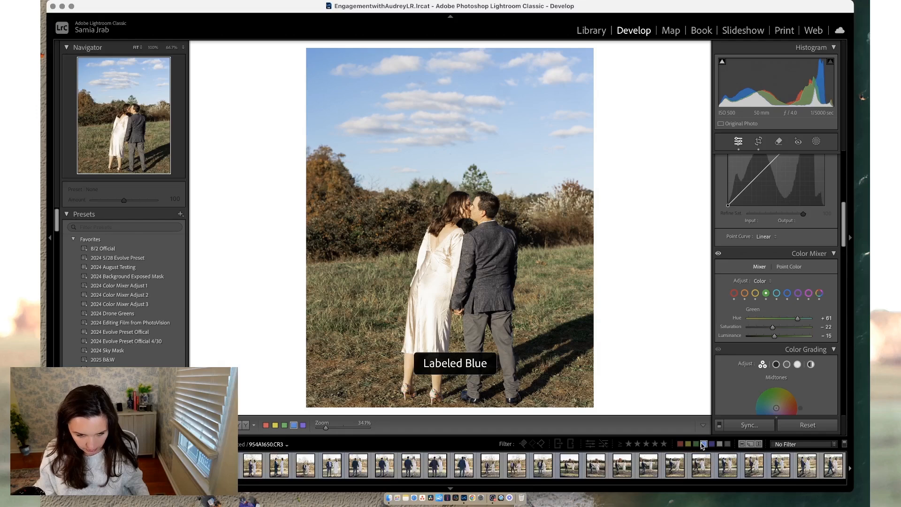
left_click(703, 444)
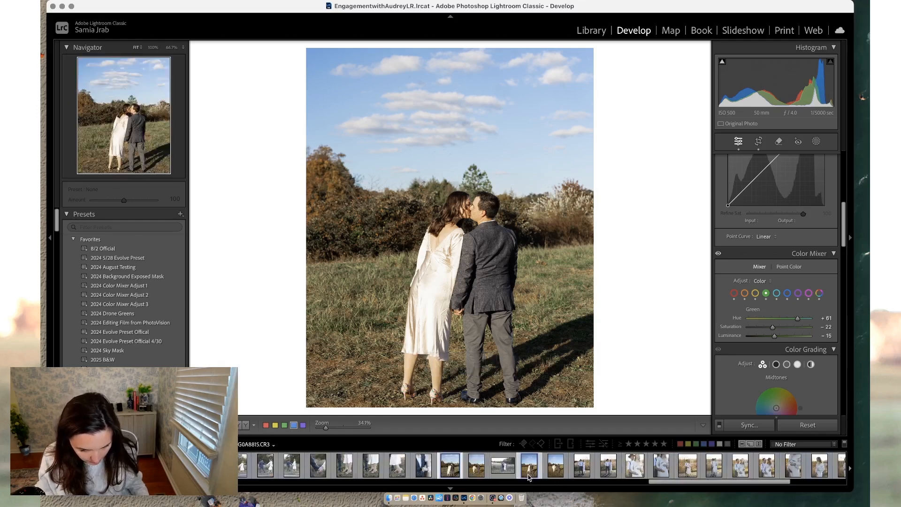
left_click_drag(503, 465, 439, 465)
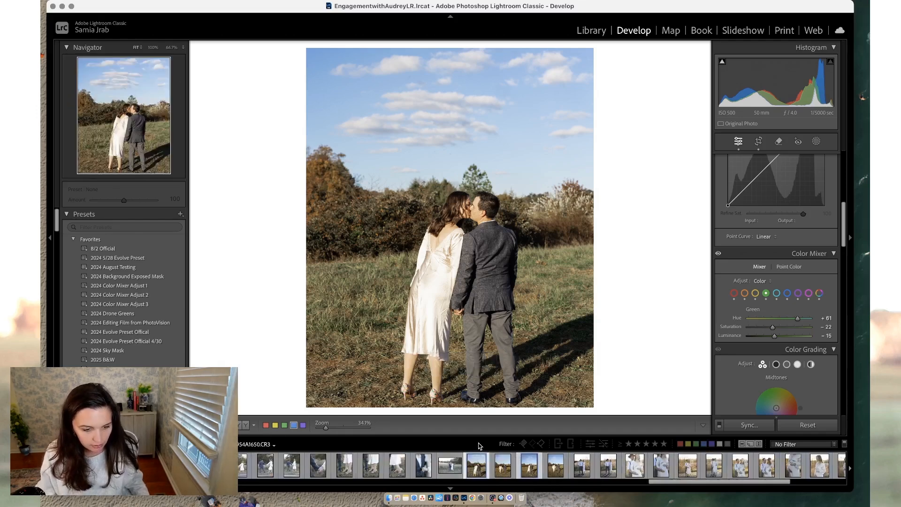
left_click_drag(480, 436, 483, 328)
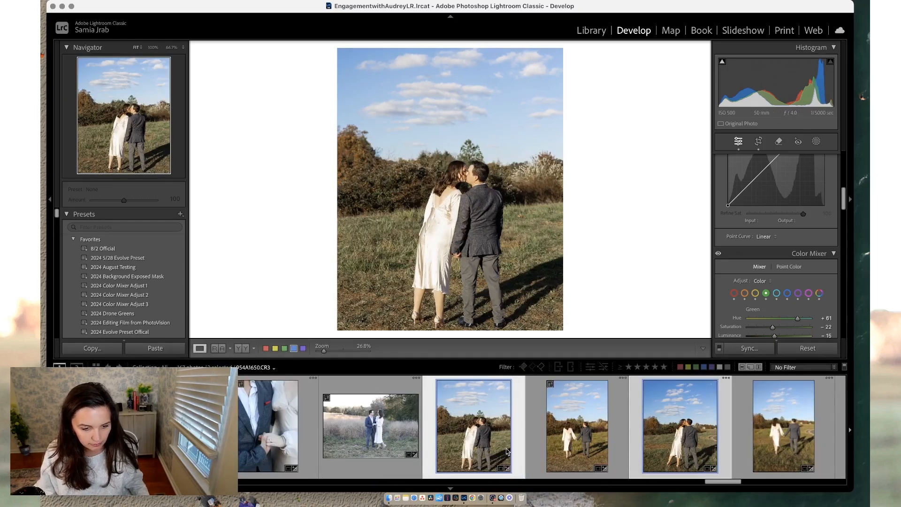
- Synchronize the Color Mixer settings of 954A1650 across the other blue-sky field photos
scroll(667, 469, "down", 4)
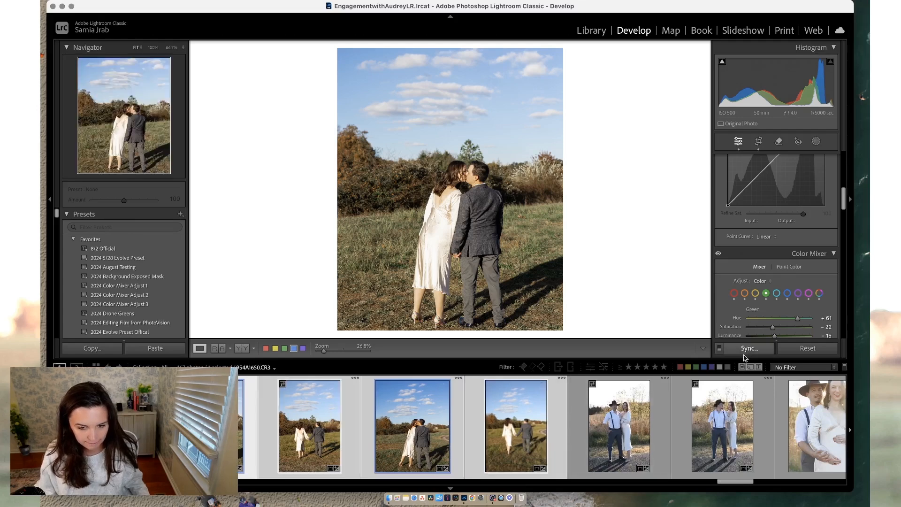
left_click(747, 350)
left_click(546, 336)
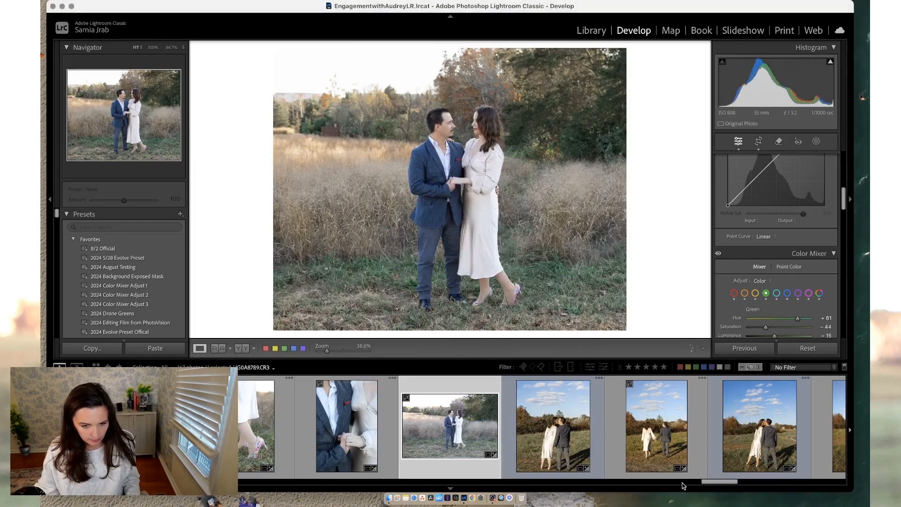
- Synchronize the Color Mixer settings of holding-hands close-up 954A1647 to landscape field photo JG0A8789
left_click(352, 431)
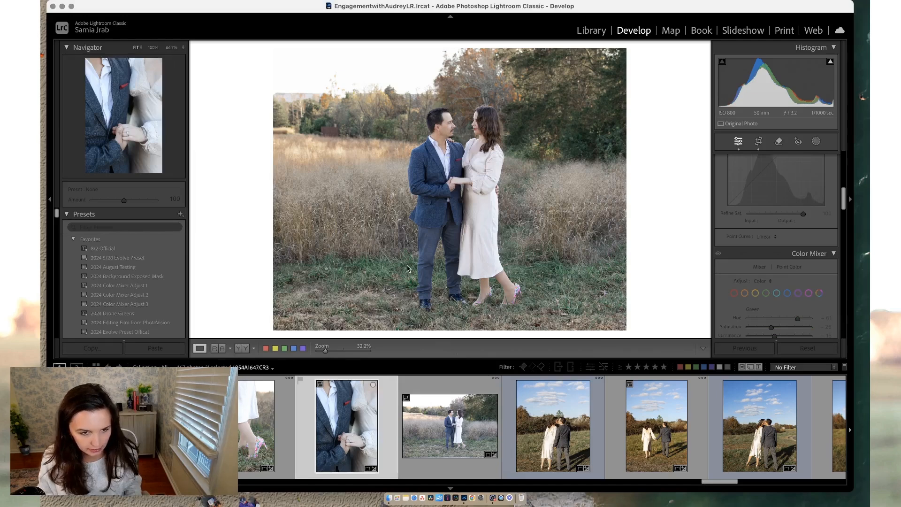
left_click(435, 432, "shift")
key("super+shift+s")
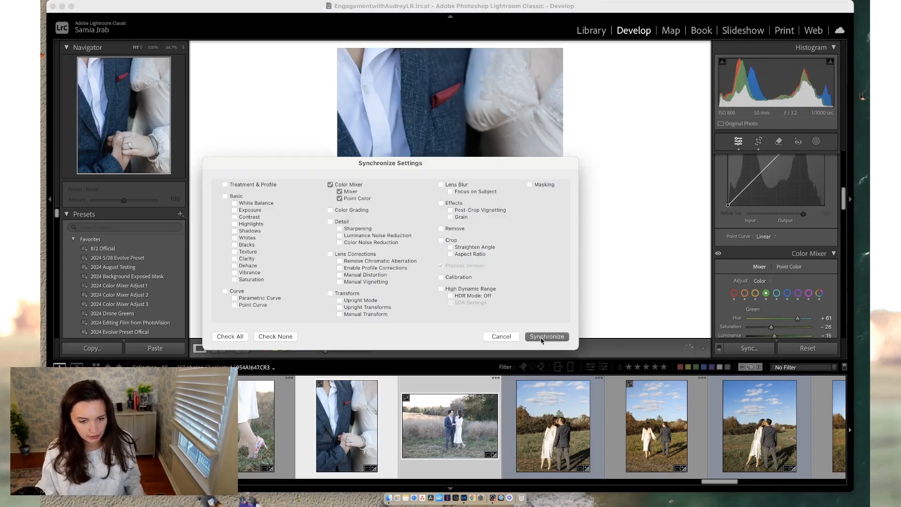
left_click(546, 337)
- Copy only the Color Mixer settings, including Mixer and Point Color, from landscape field photo JG0A8789
left_click(480, 375)
key("super+shift+c")
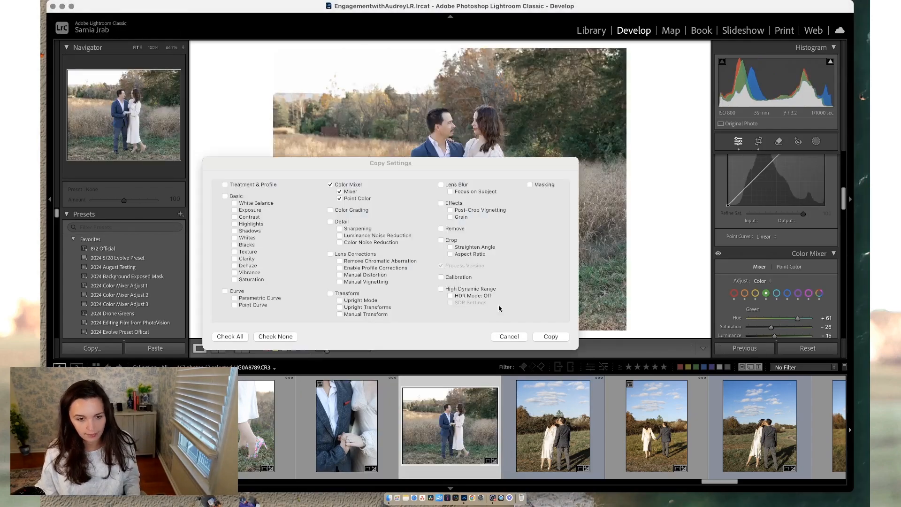
left_click(551, 336)
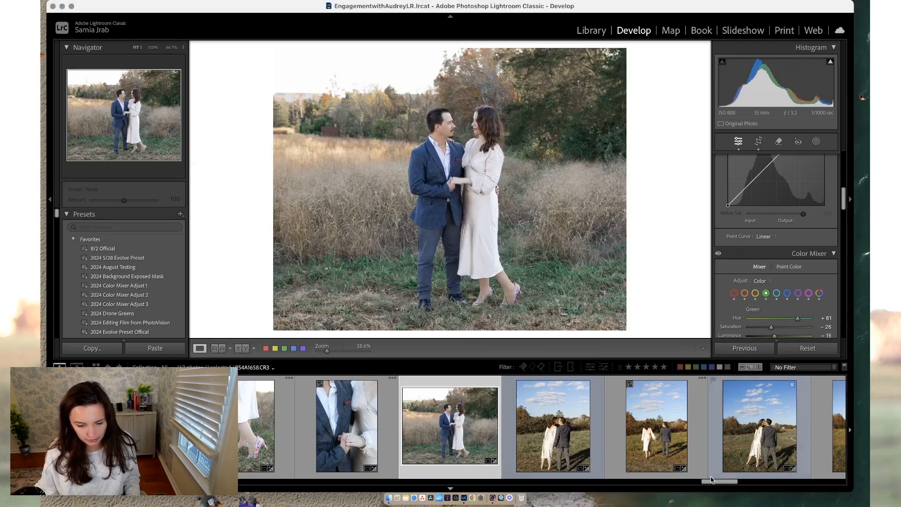
- Synchronize the Color Mixer settings of hat portrait 954A1671 across all following photos to the end of the gallery
left_click_drag(719, 483, 752, 483)
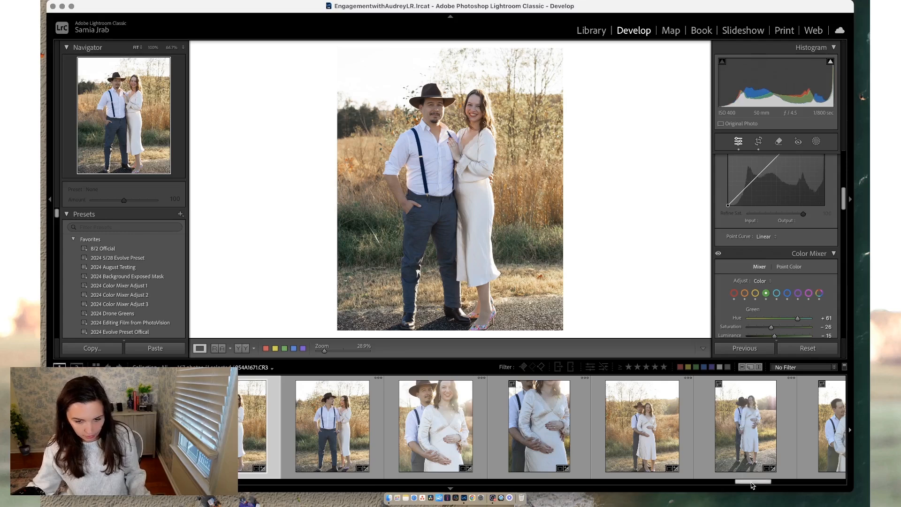
left_click_drag(753, 482, 826, 482)
key("super+a")
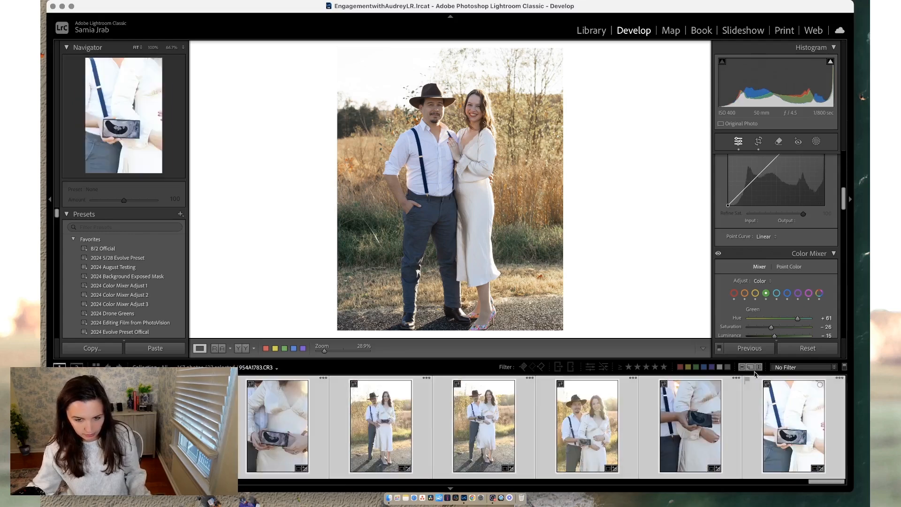
left_click(750, 348)
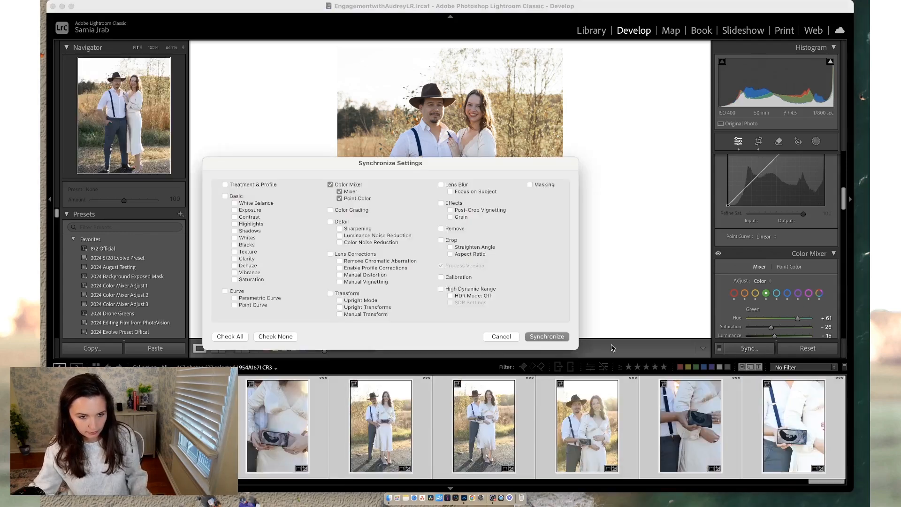
key("Return")
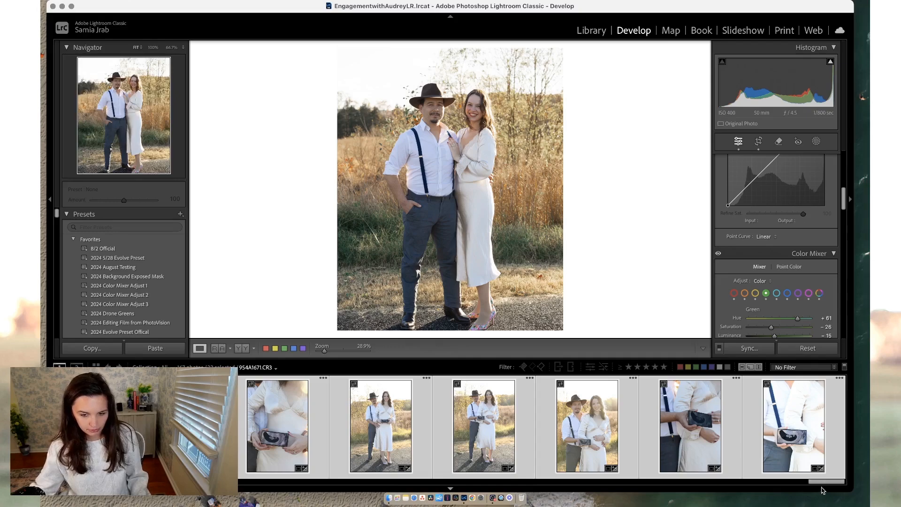
- Reposition the crop of hat portrait 954A1671 so the couple sits higher in the frame with more path below their feet
left_click_drag(822, 481, 749, 475)
left_click(179, 432)
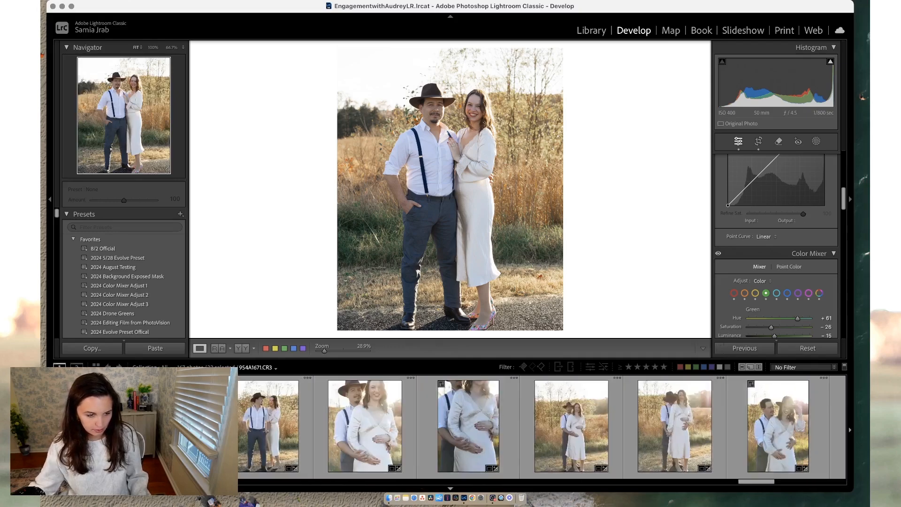
key("r")
left_click_drag(477, 227, 476, 216)
key("r")
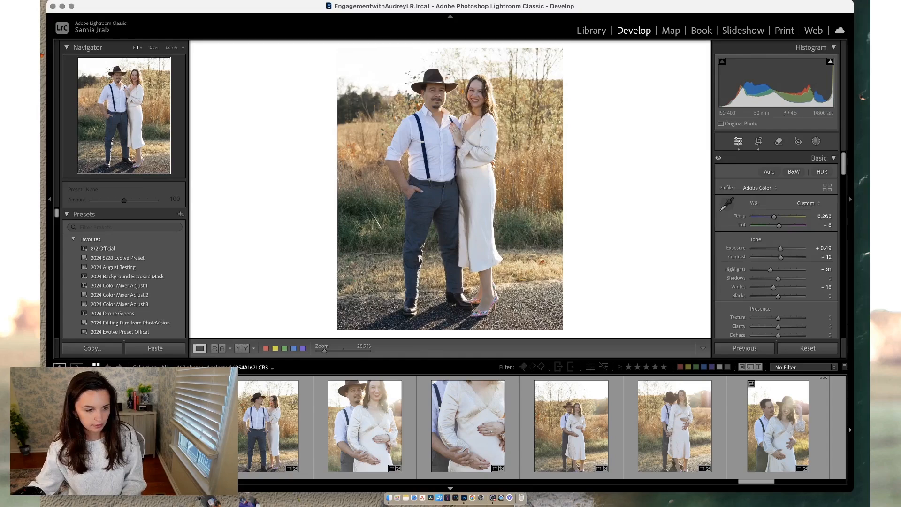
- Review the gallery in the Library grid, then filter it to the blue-labeled photos and look through the path, grass and tree scenes
key("g")
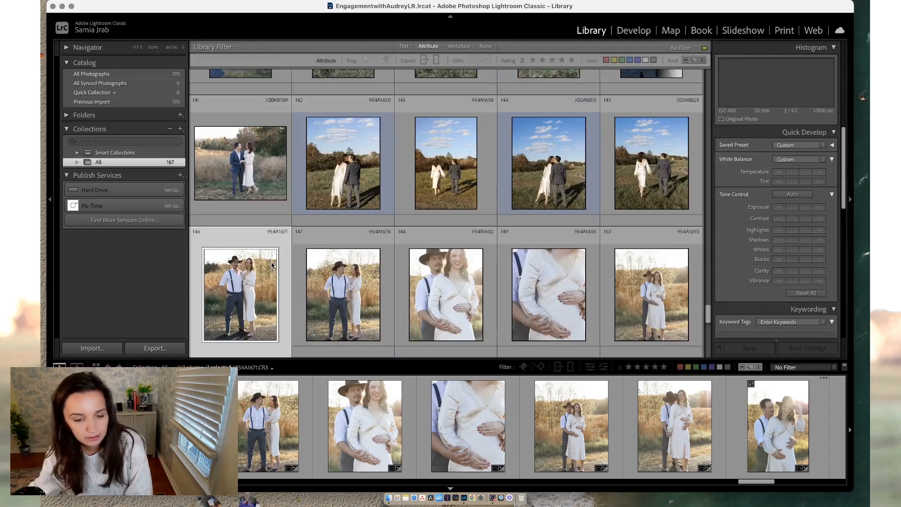
scroll(376, 257, "down", 6)
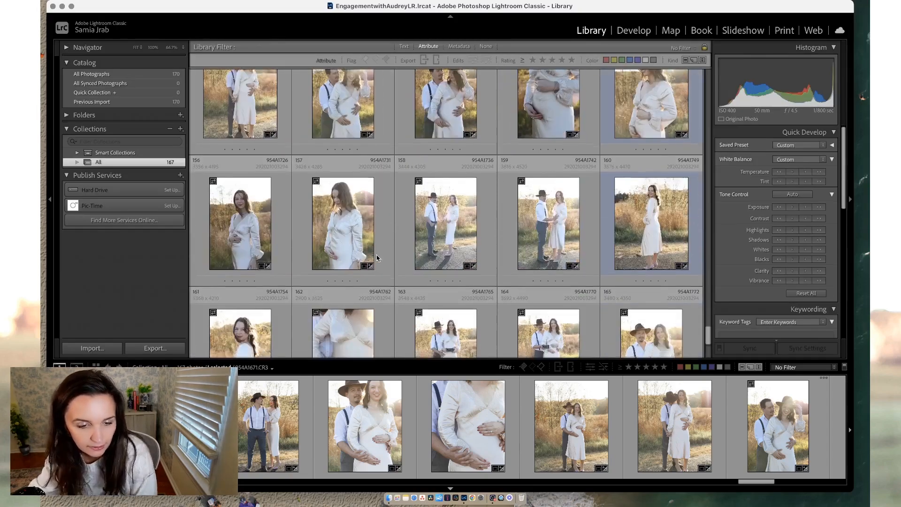
scroll(377, 258, "up", 6)
scroll(377, 257, "up", 15)
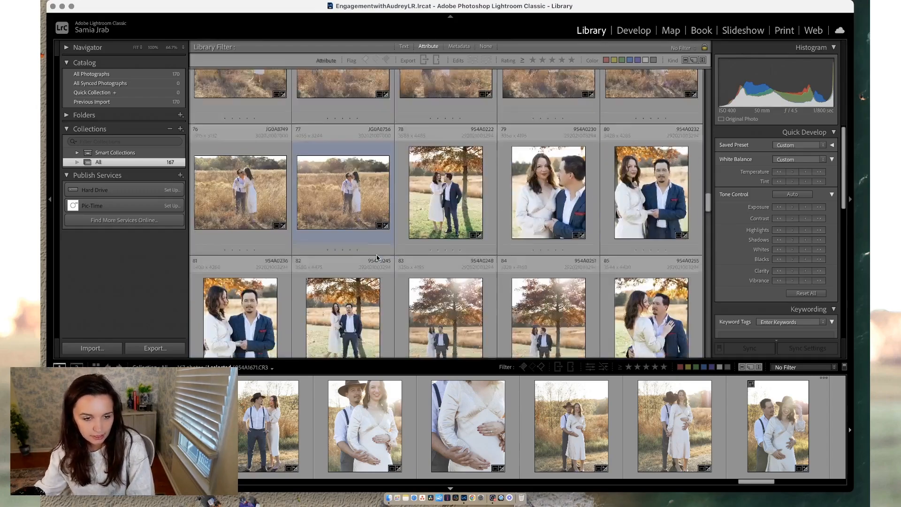
scroll(383, 268, "down", 1)
scroll(394, 275, "up", 2)
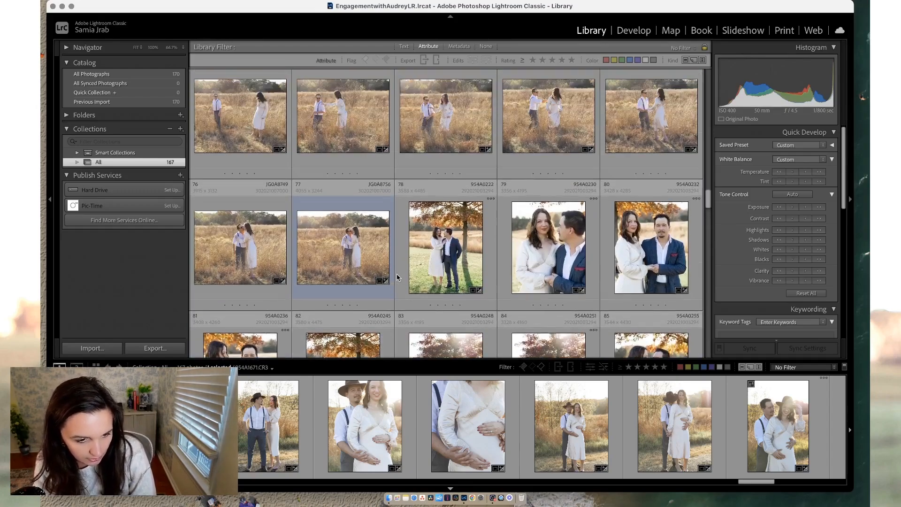
left_click(705, 368)
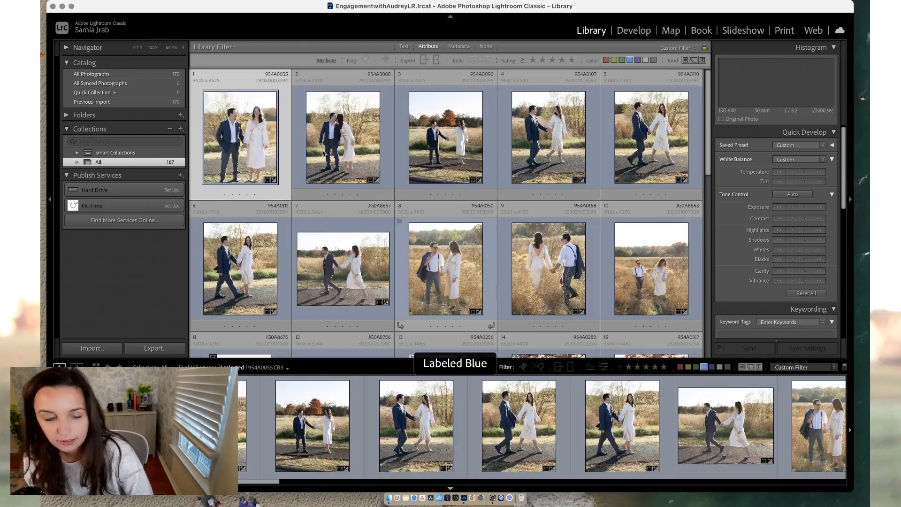
scroll(394, 231, "down", 1)
scroll(395, 231, "down", 2)
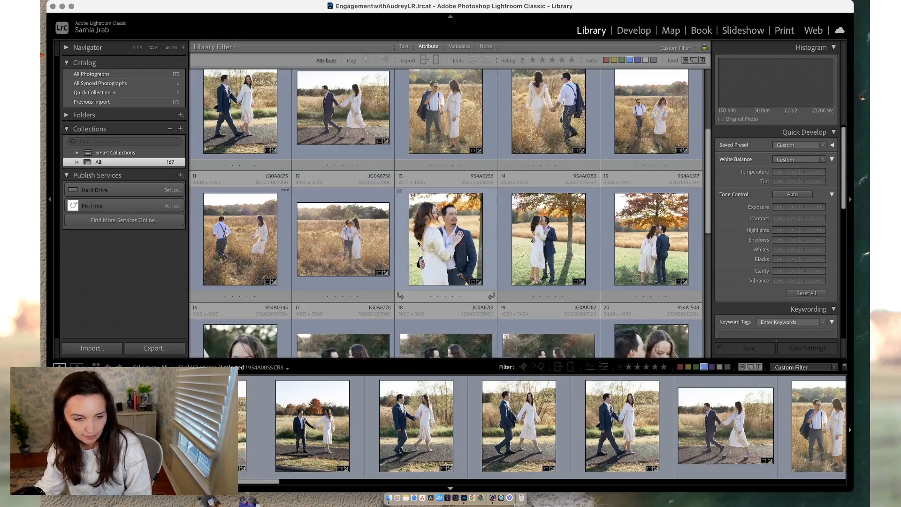
- Move path walking photo 954A0111 directly in front of tree portrait 954A0256 in the blue-labeled grid
left_click(399, 249)
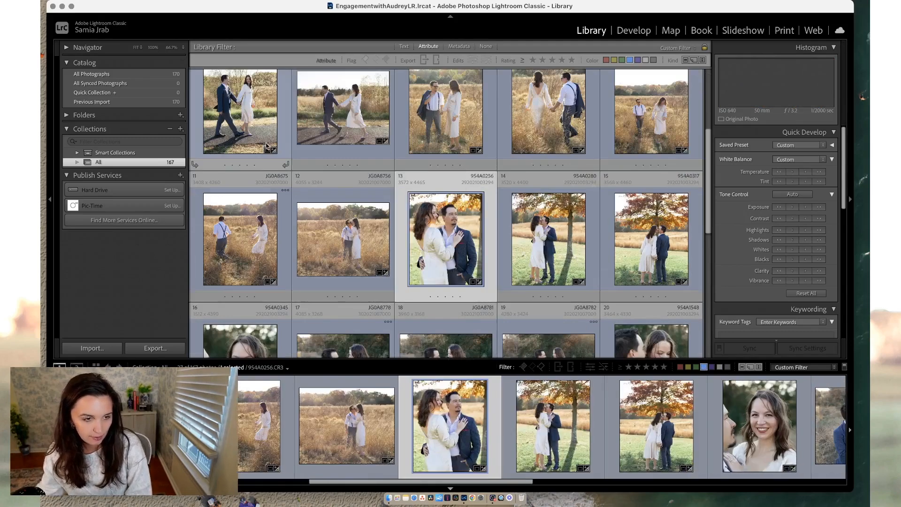
scroll(290, 139, "up", 1)
scroll(385, 195, "up", 2)
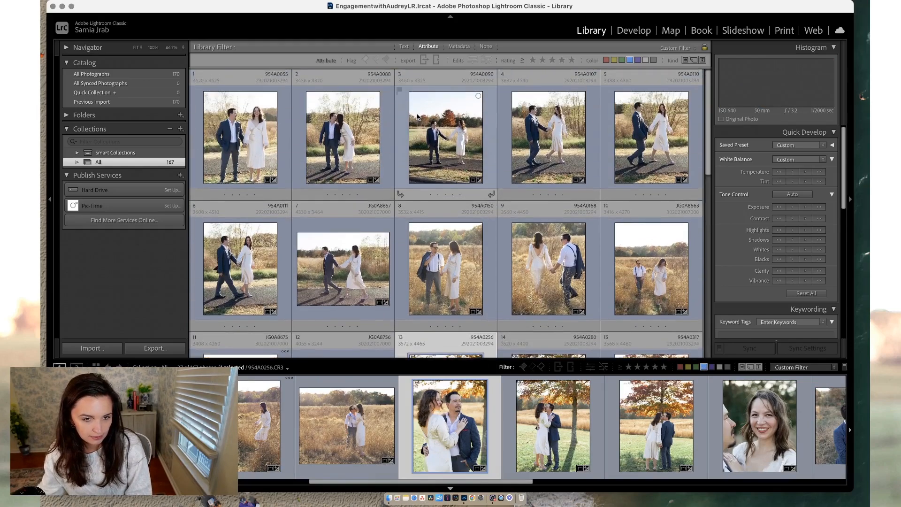
scroll(408, 151, "down", 3)
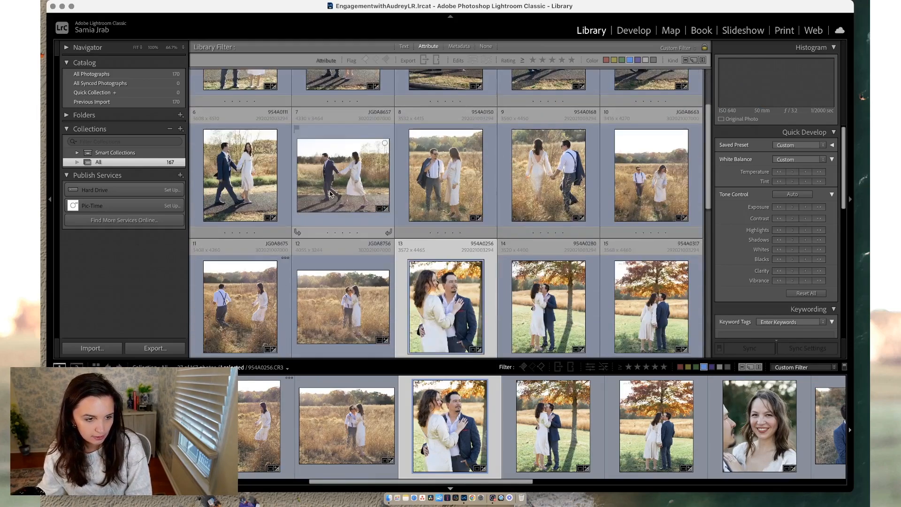
left_click_drag(249, 121, 397, 239)
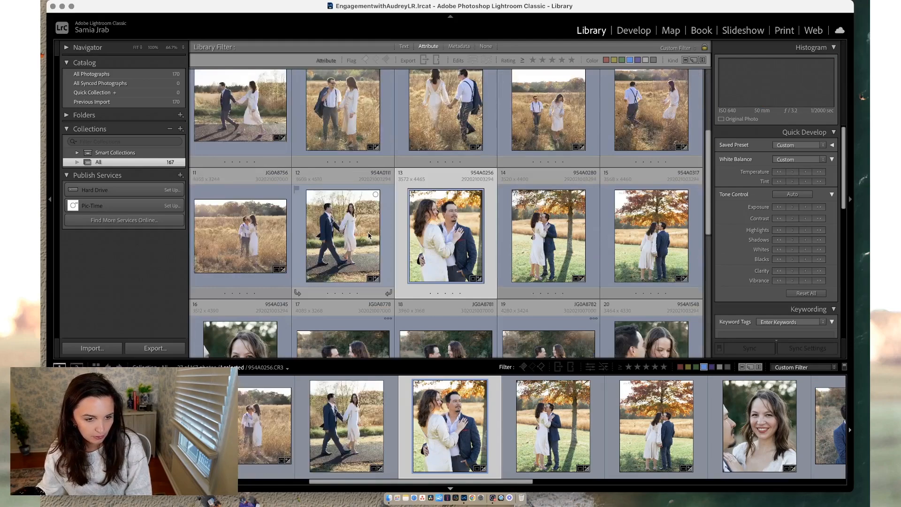
- Compare walking photo 954A0111 side by side with tree portrait 954A0256, then compare the portrait with the next tree photo
left_click(445, 241, "super")
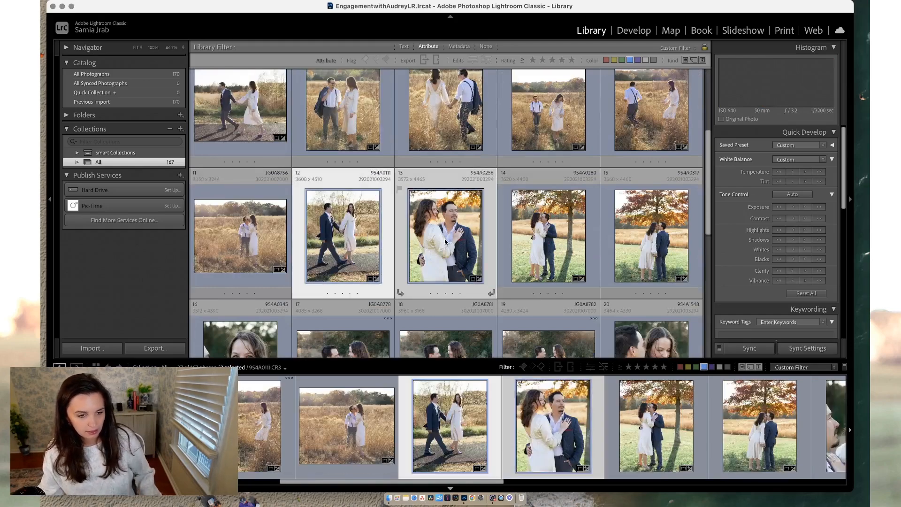
key("c")
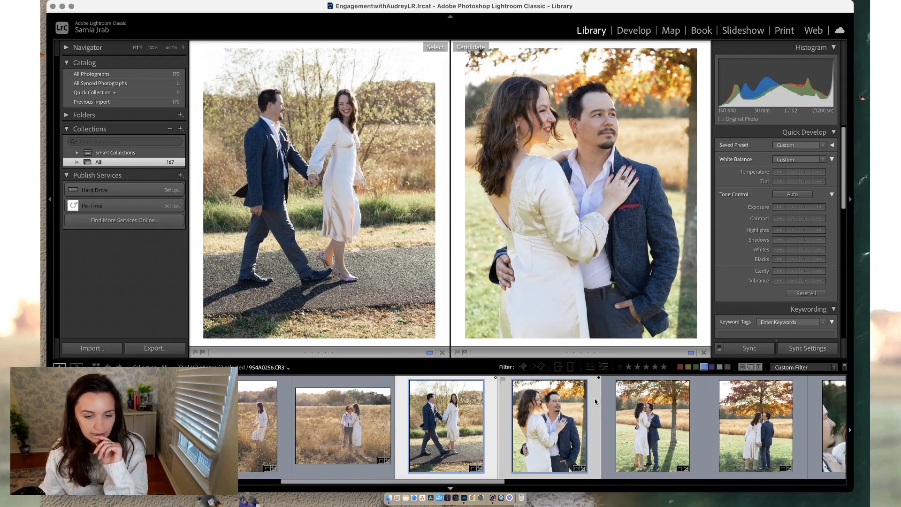
key("Up")
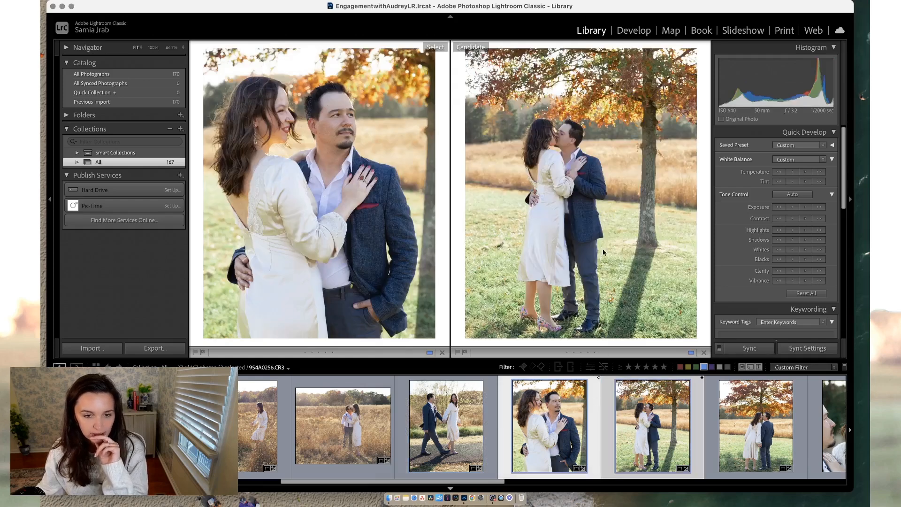
key("e")
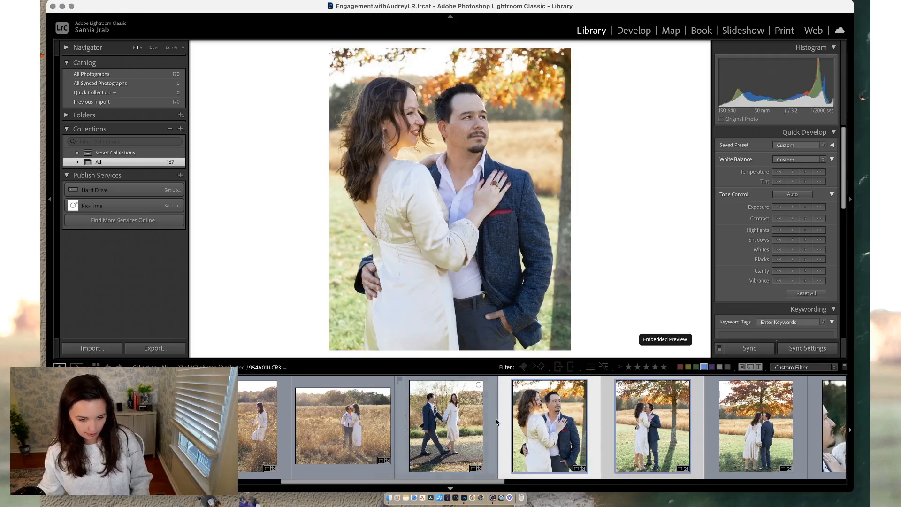
left_click(512, 419)
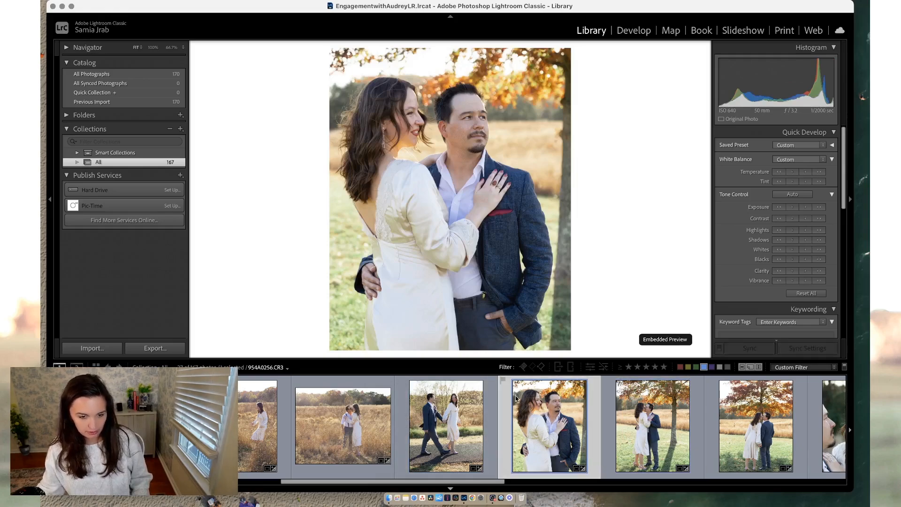
- Add a Select Background mask to tree portrait 954A0256 in Develop and set its exposure to -0.60
left_click(634, 32)
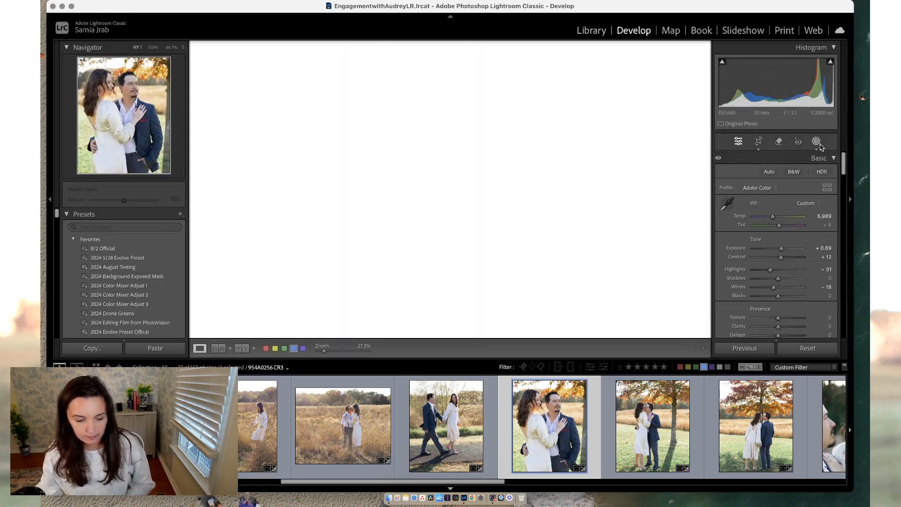
left_click(820, 145)
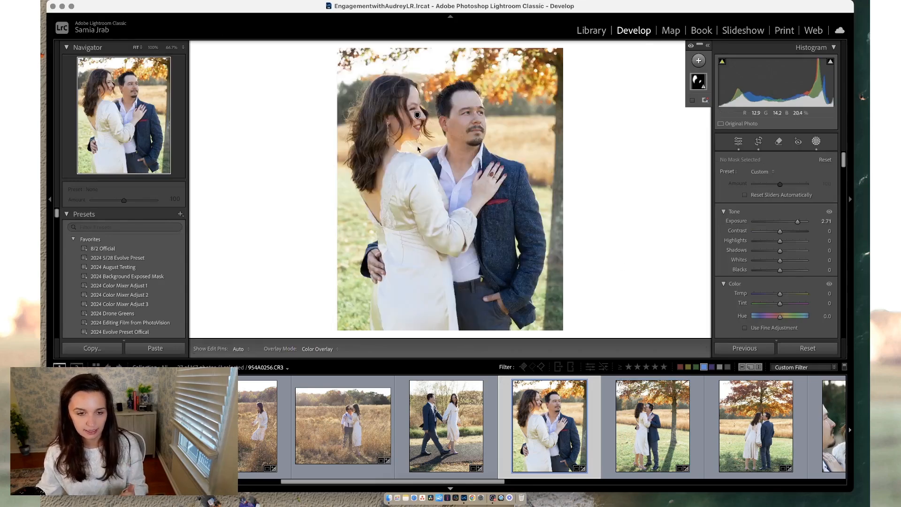
left_click(700, 60)
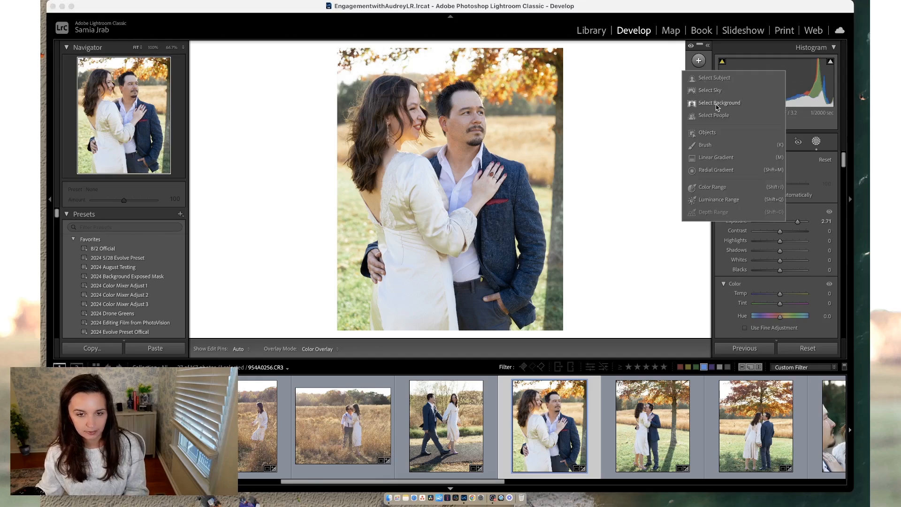
left_click(718, 106)
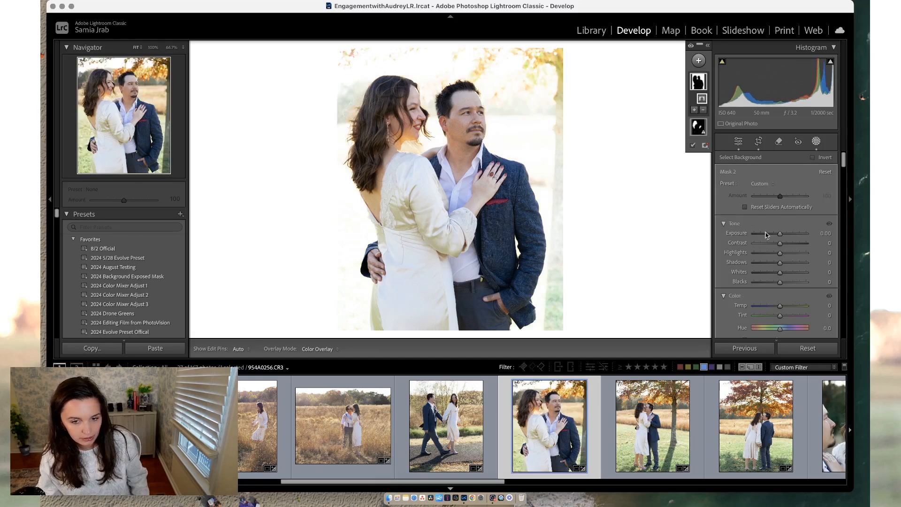
left_click_drag(780, 235, 776, 235)
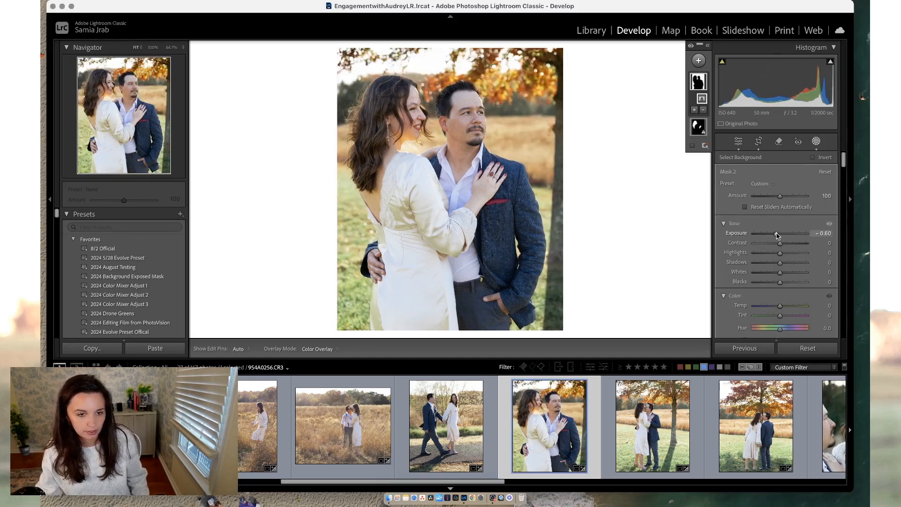
- Set the Yellow saturation in the Color Mixer of tree portrait 954A0256 to -52
scroll(784, 249, "down", 10)
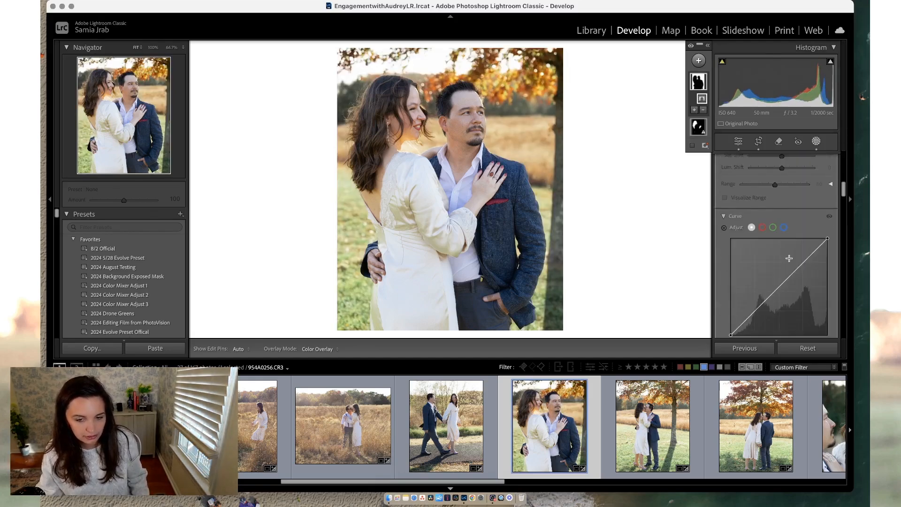
scroll(789, 258, "down", 5)
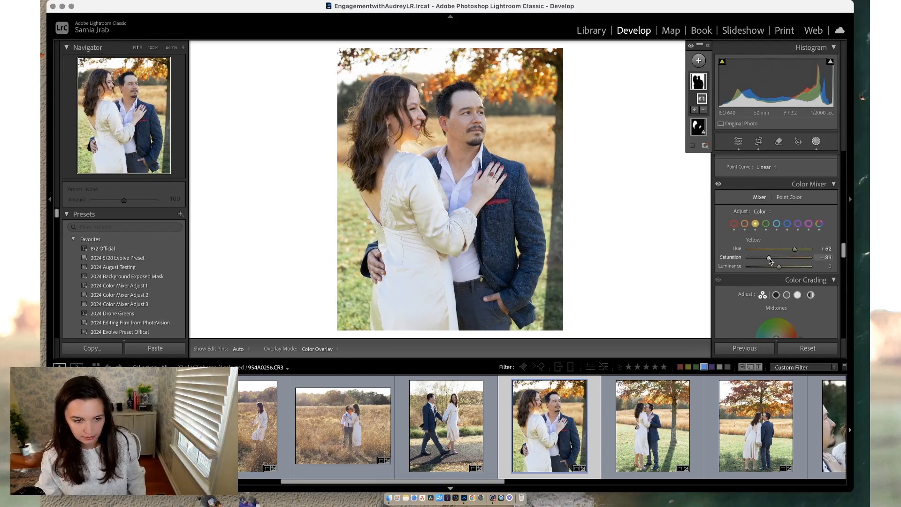
left_click_drag(761, 258, 770, 257)
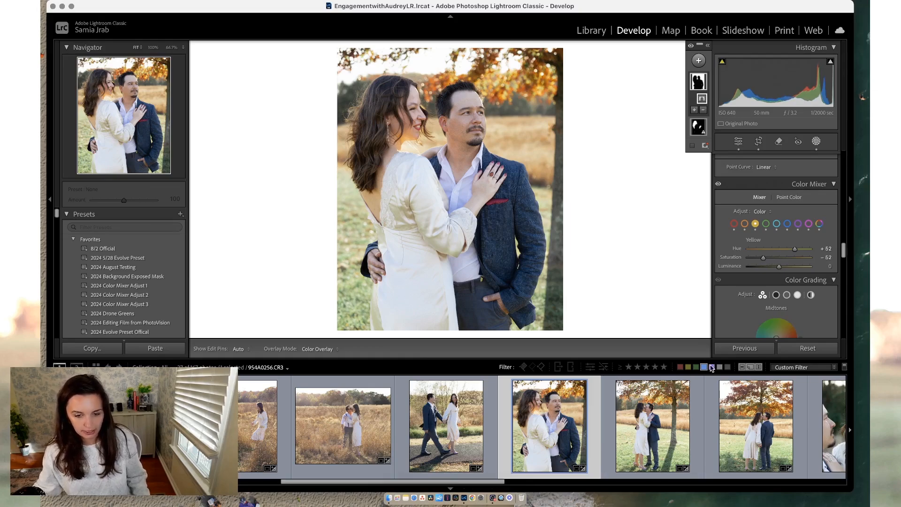
- Clear the label filter and synchronize the Color Mixer and Masking settings of 954A0256 across the whole autumn tree series
left_click(705, 367)
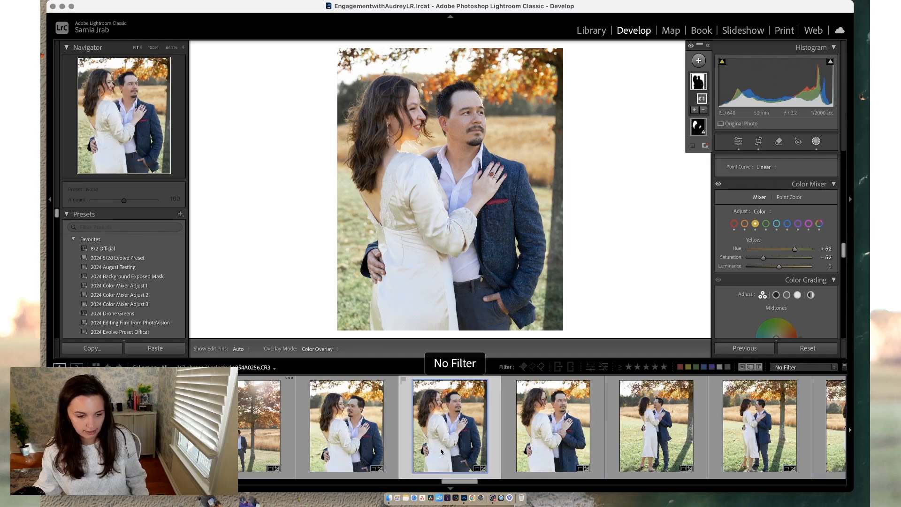
scroll(540, 451, "up", 3)
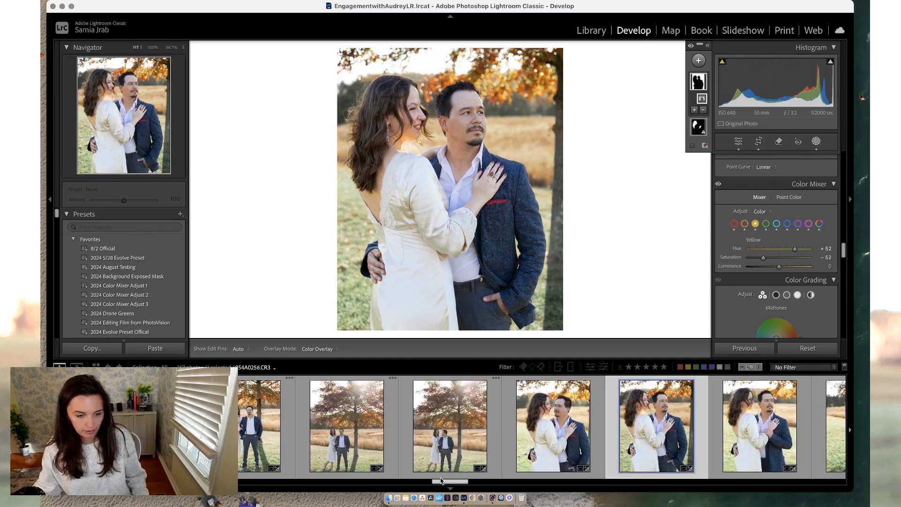
left_click_drag(643, 434, 239, 444)
left_click_drag(454, 482, 547, 484)
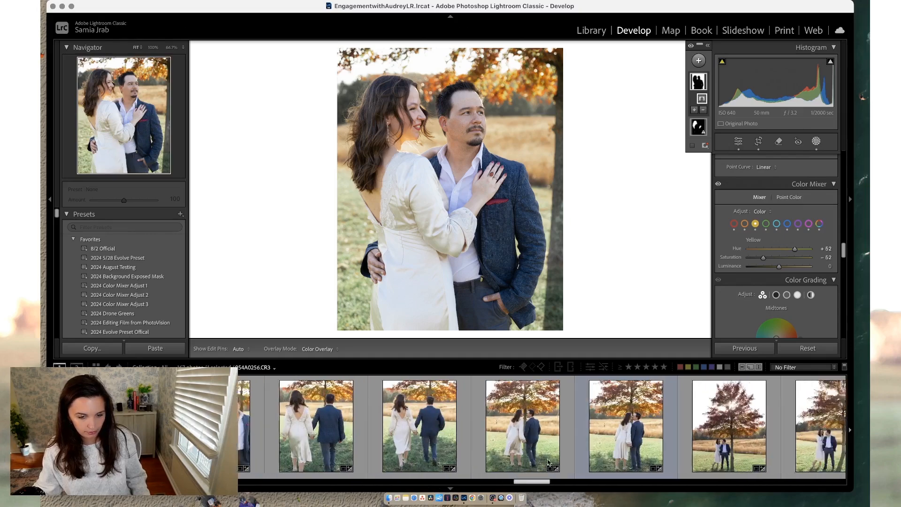
left_click(556, 420, "shift")
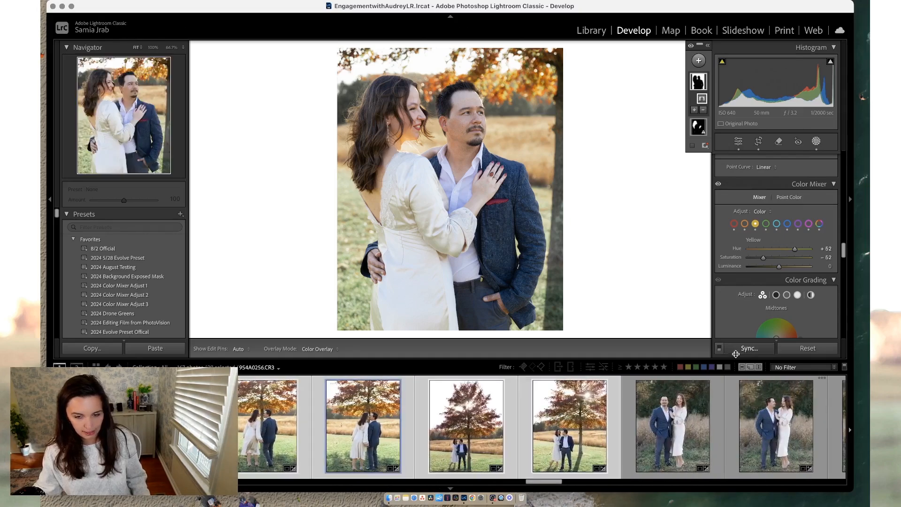
left_click(736, 351)
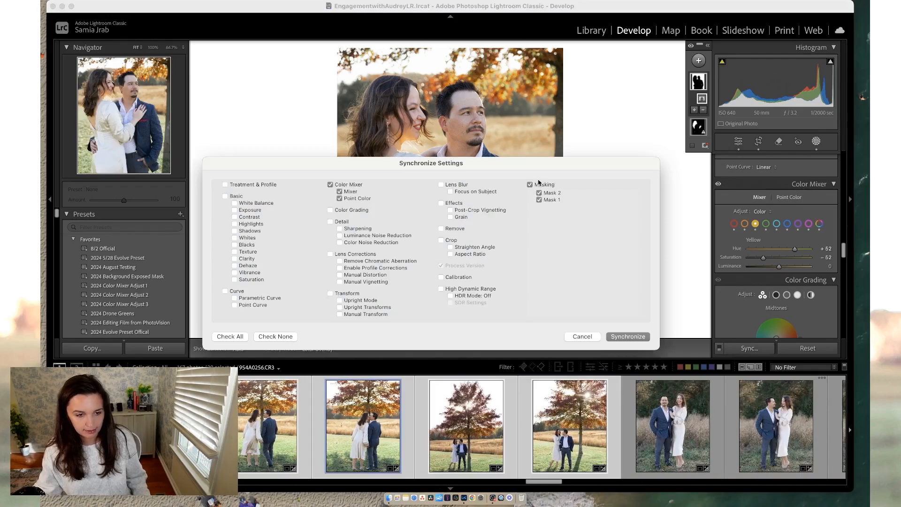
left_click(642, 335)
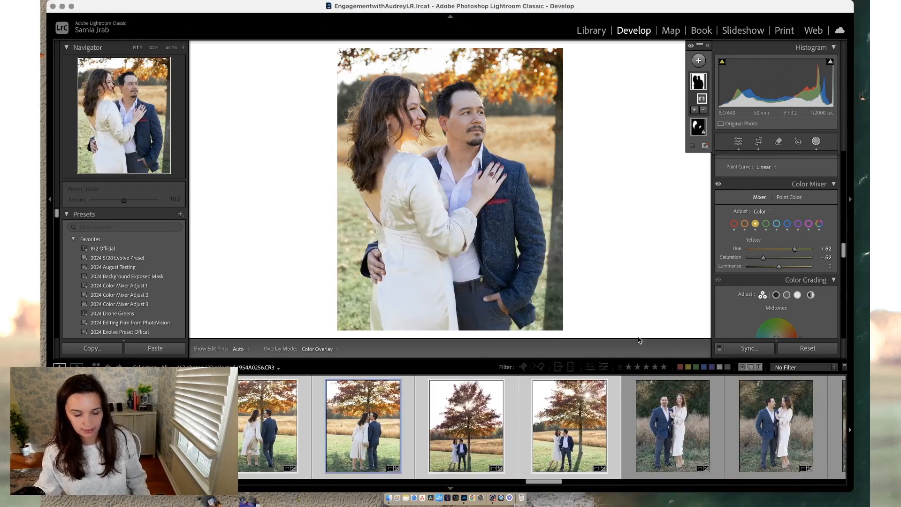
- Filter the Library grid to the blue-labeled photos and remove the blue label from path portrait 954A0055
key("g")
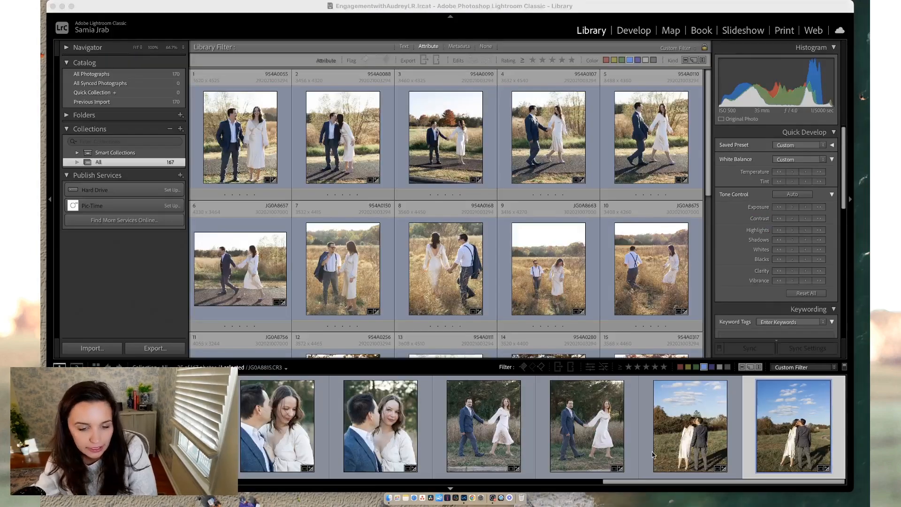
left_click(694, 369)
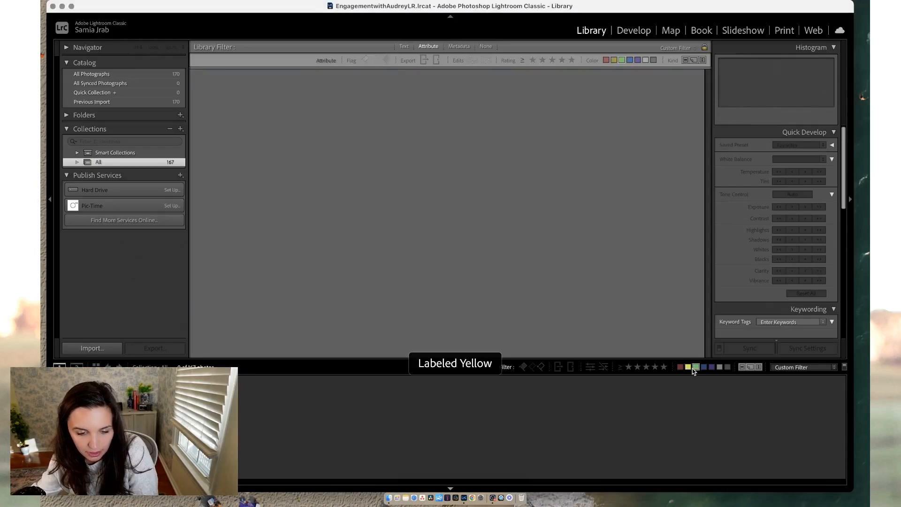
left_click(697, 369)
left_click(704, 368)
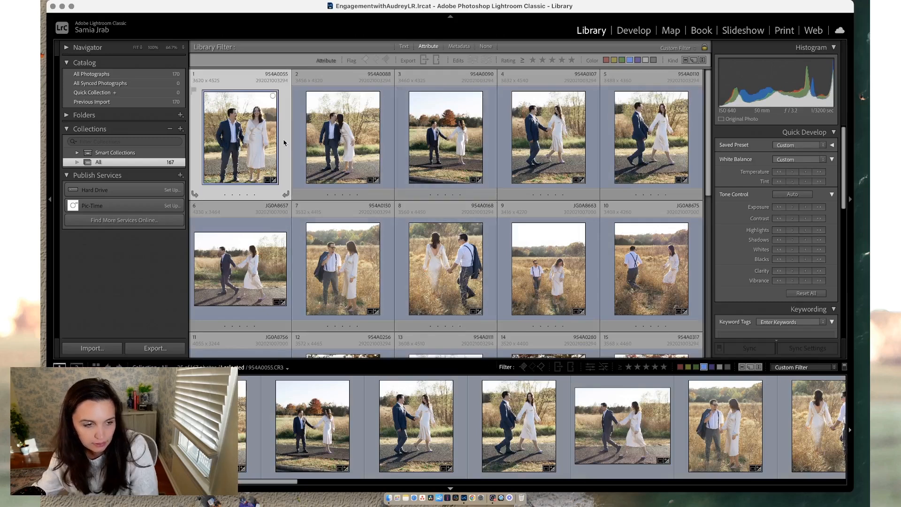
key("9")
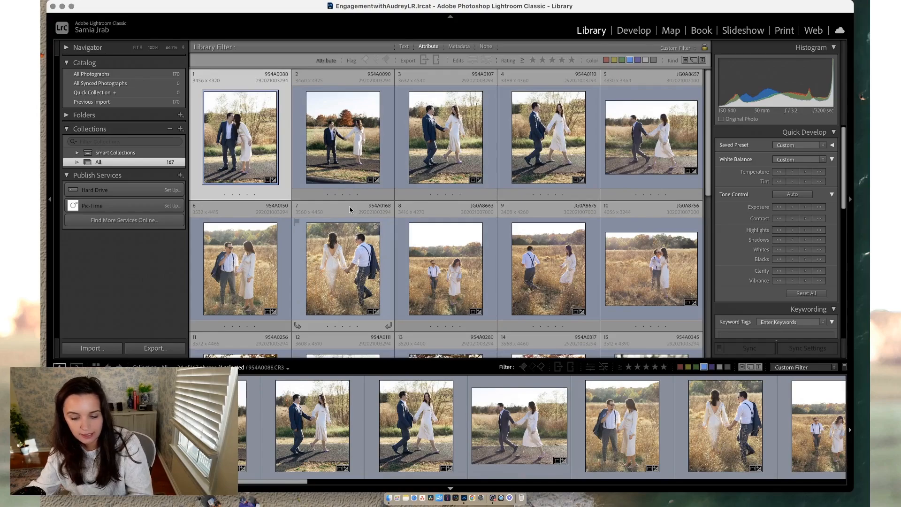
- Shrink the filmstrip to enlarge the grid, examine the blue-labeled photos for color consistency across all scenes, and clear the label filter
scroll(350, 209, "down", 5)
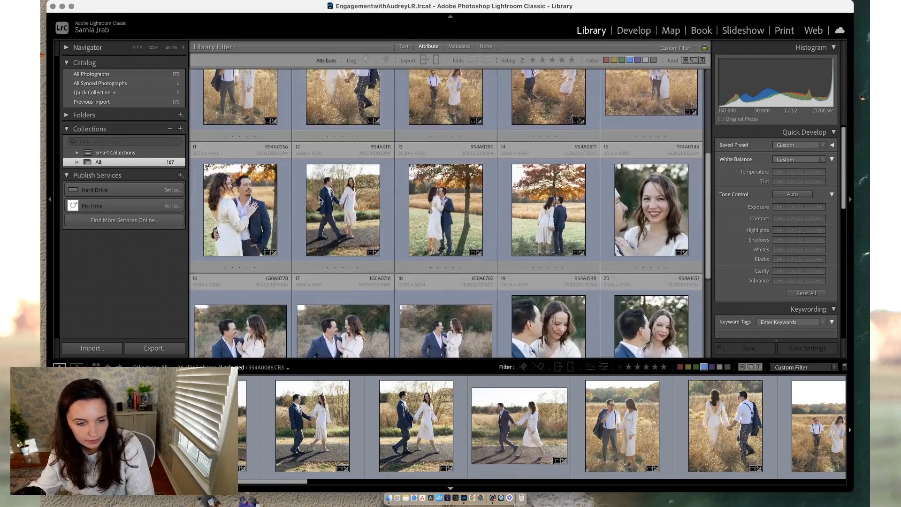
scroll(510, 212, "up", 6)
scroll(510, 213, "down", 7)
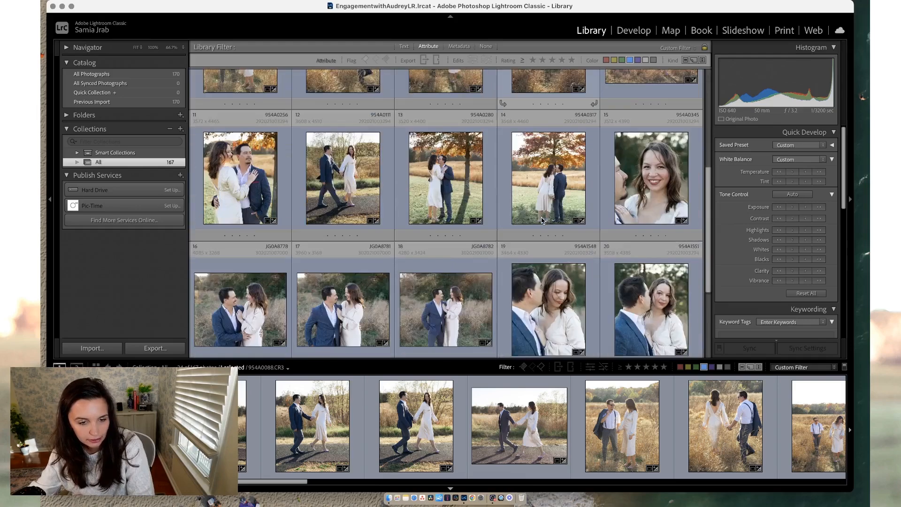
left_click_drag(450, 360, 486, 467)
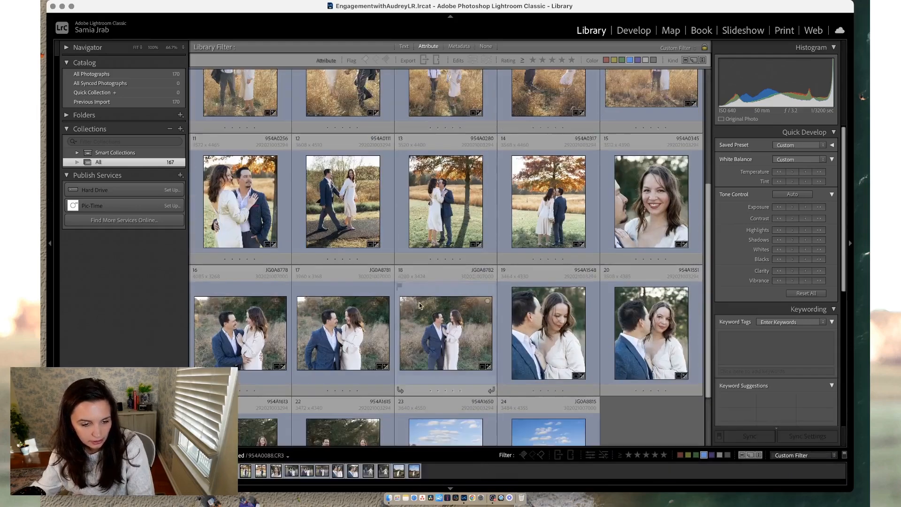
scroll(411, 265, "up", 7)
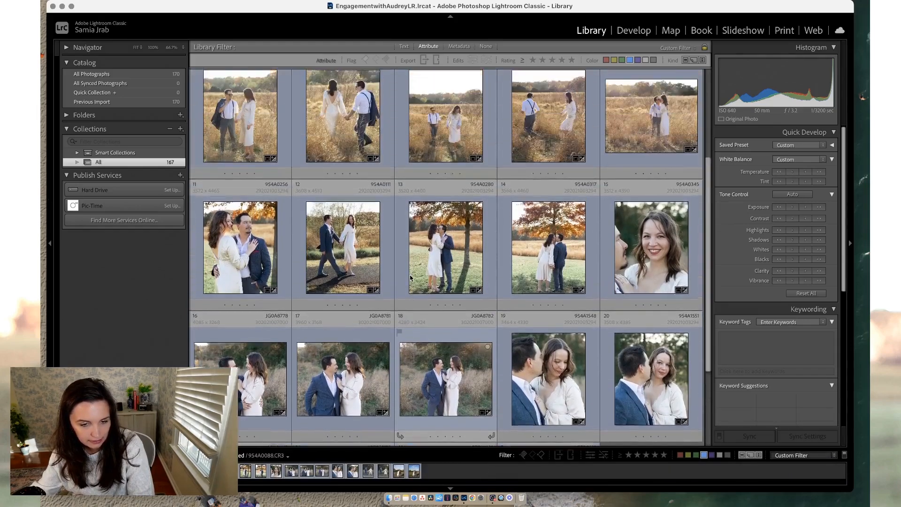
scroll(411, 278, "up", 2)
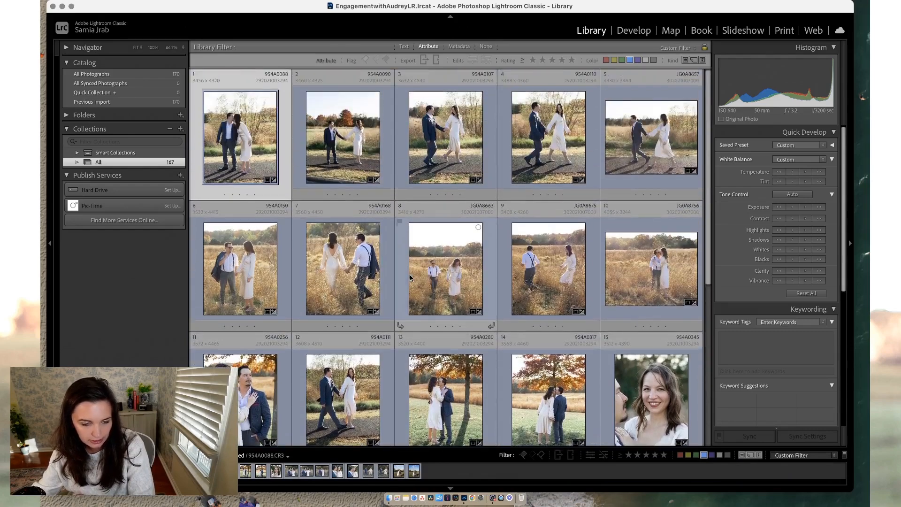
scroll(411, 278, "down", 7)
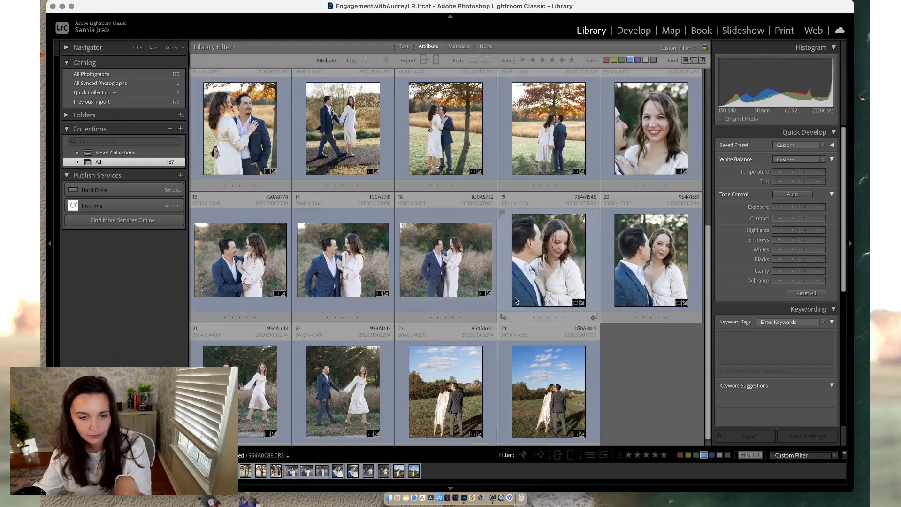
scroll(532, 302, "up", 7)
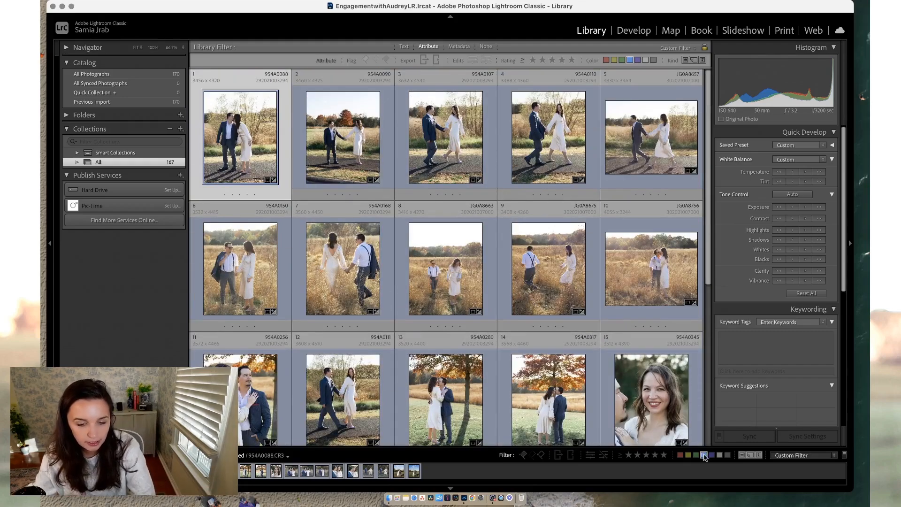
left_click(704, 455)
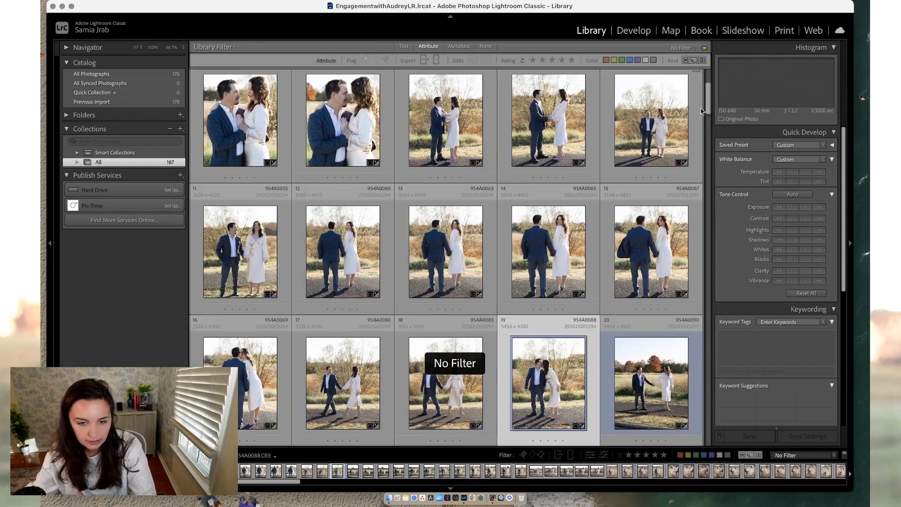
- Label portraits 954A0002 and 954A0015 at the start of the gallery green
scroll(710, 107, "up", 5)
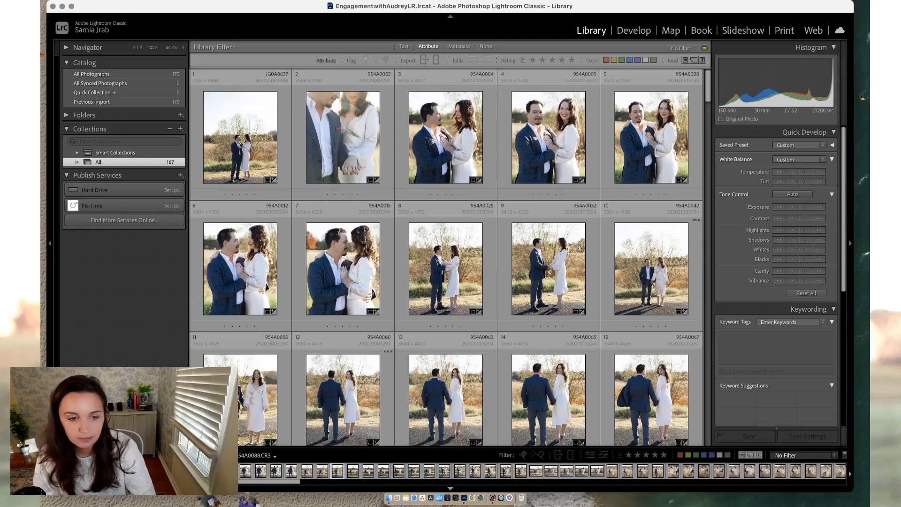
left_click(334, 150)
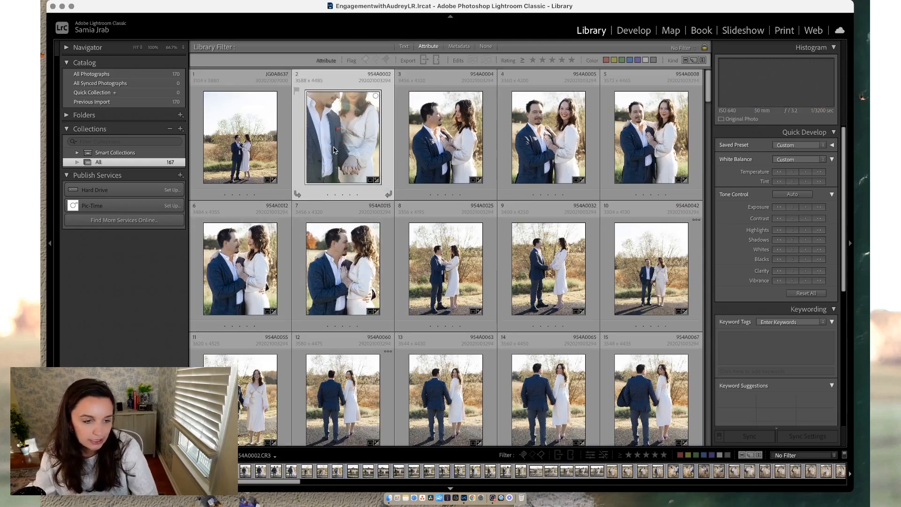
key("8")
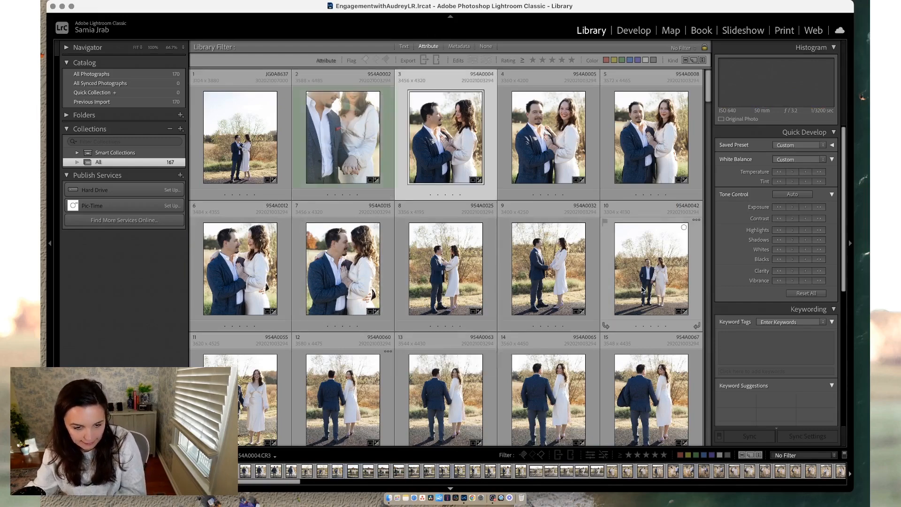
left_click(559, 274)
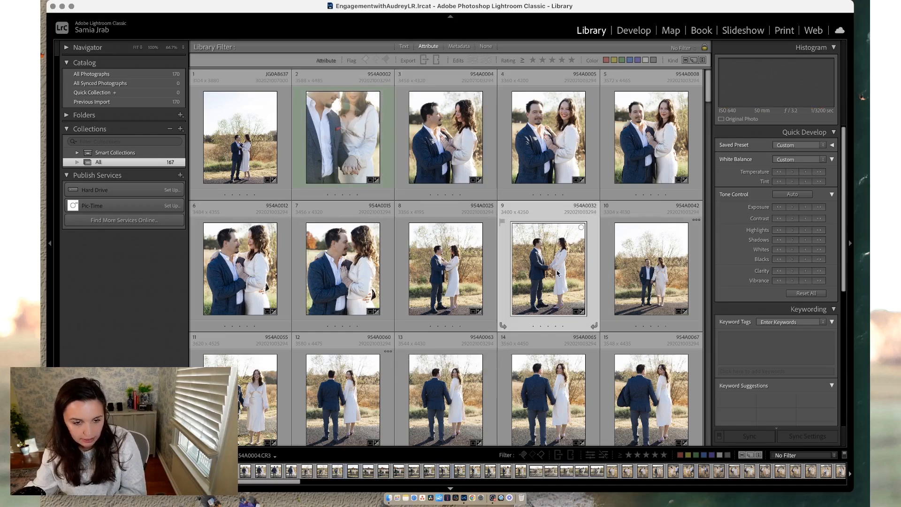
left_click(366, 277)
key("8")
- Give path photos 954A0063, 954A0080, 954A0102, 954A0110 and JG0A8658 and field photos 954A0160 and 954A0168 the green label
scroll(411, 281, "down", 3)
scroll(411, 281, "down", 15)
left_click(348, 286)
key("8")
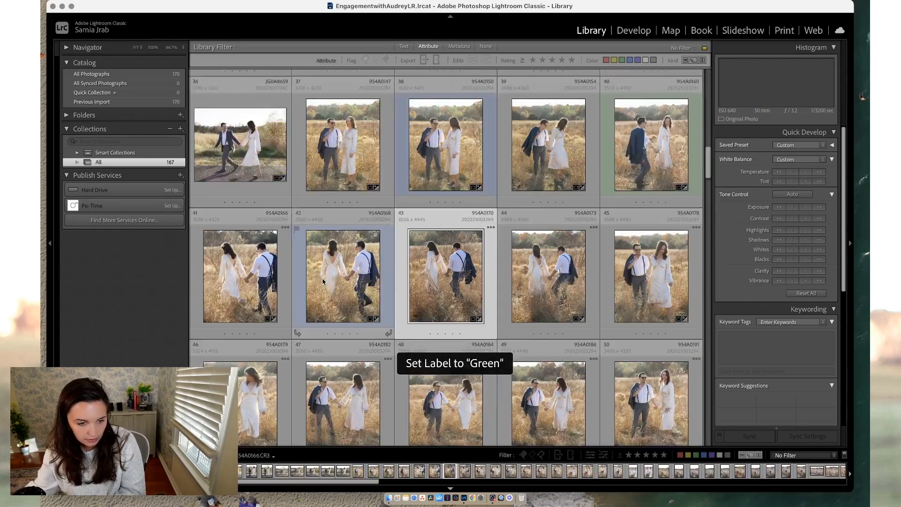
- Label field photos 954A0197, 954A0210, JG0A8692 and JG0A8746 green
scroll(399, 282, "down", 10)
left_click(651, 258)
key("8")
left_click(344, 262)
key("8")
scroll(344, 262, "down", 8)
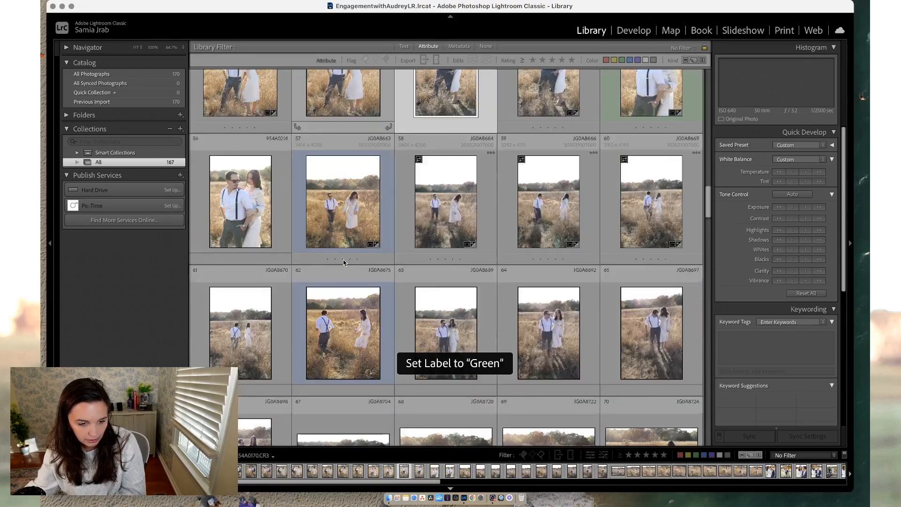
left_click(595, 301)
key("8")
scroll(596, 301, "down", 3)
scroll(596, 302, "down", 3)
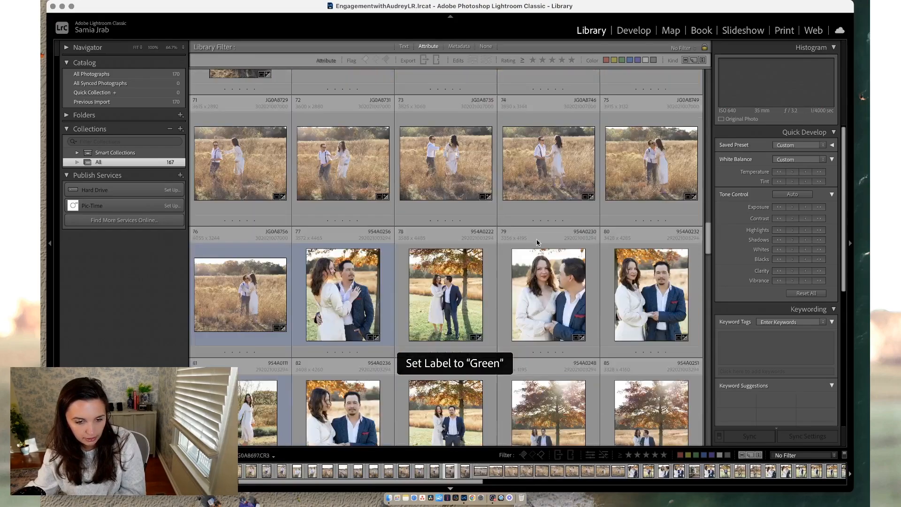
left_click(550, 184)
key("8")
- Label autumn tree photos 954A0256 and 954A0245 green
left_click(371, 289)
key("8")
scroll(405, 288, "down", 3)
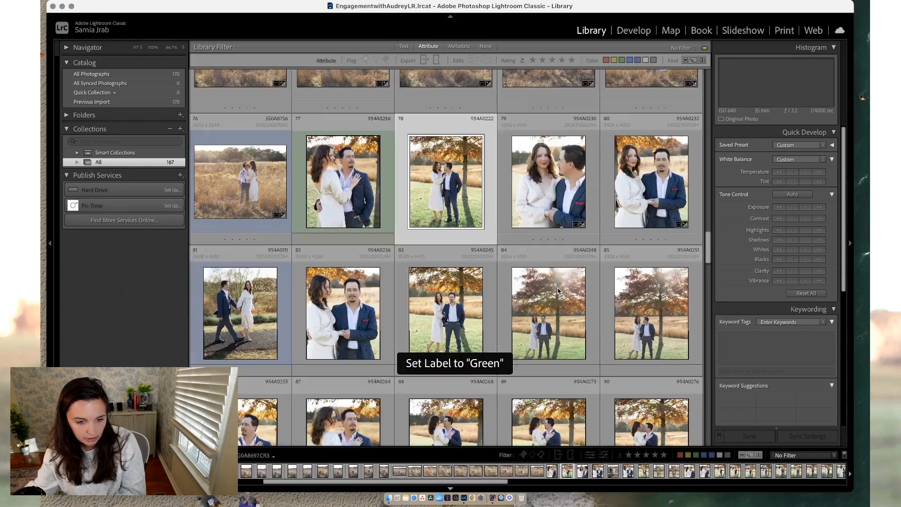
left_click(465, 297)
key("8")
scroll(483, 263, "down", 3)
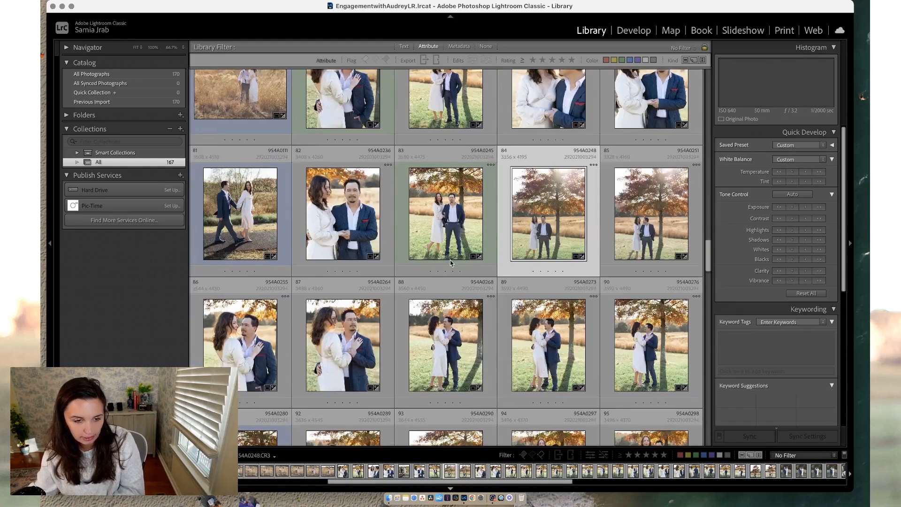
- Remove the walking-away photo 954A0308 of the autumn tree series from the All collection
scroll(451, 266, "down", 3)
scroll(451, 266, "down", 3)
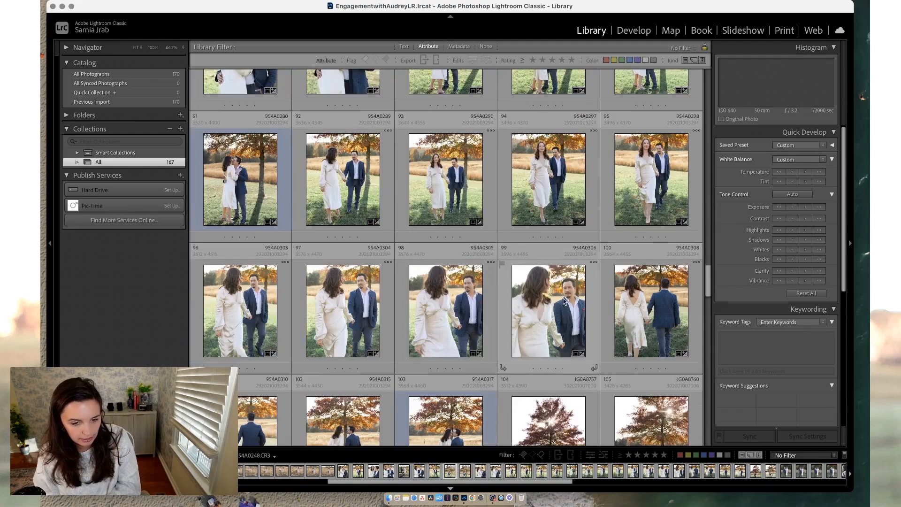
left_click(625, 307)
scroll(624, 307, "down", 5)
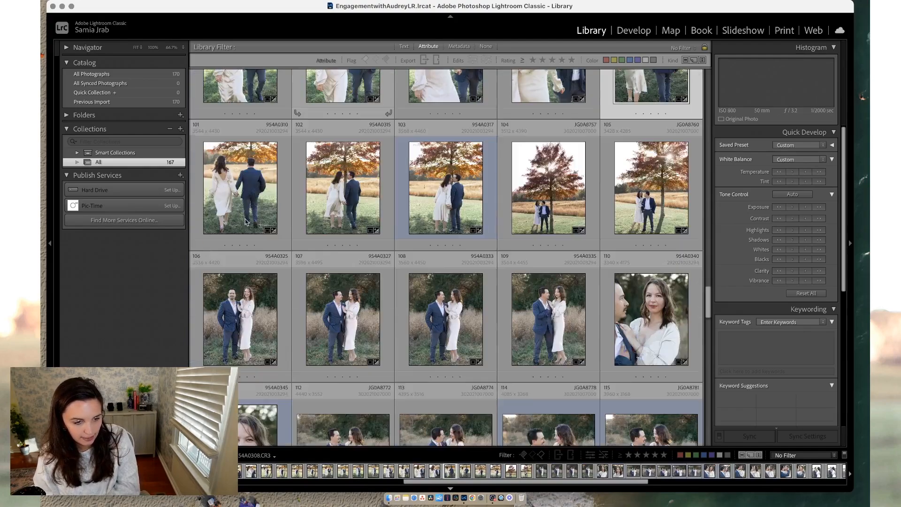
scroll(444, 237, "up", 5)
key("Delete")
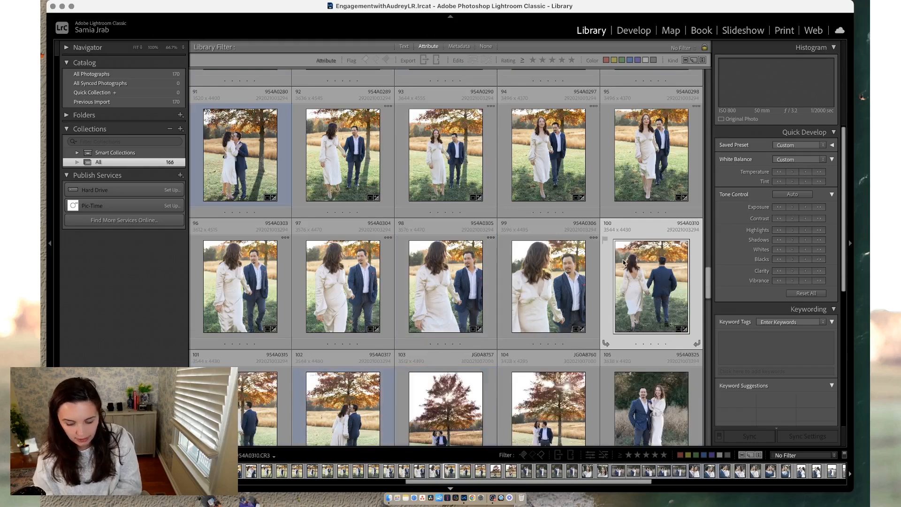
- Label autumn tree photos 954A0310 and 954A0305 green
key("8")
scroll(376, 239, "down", 3)
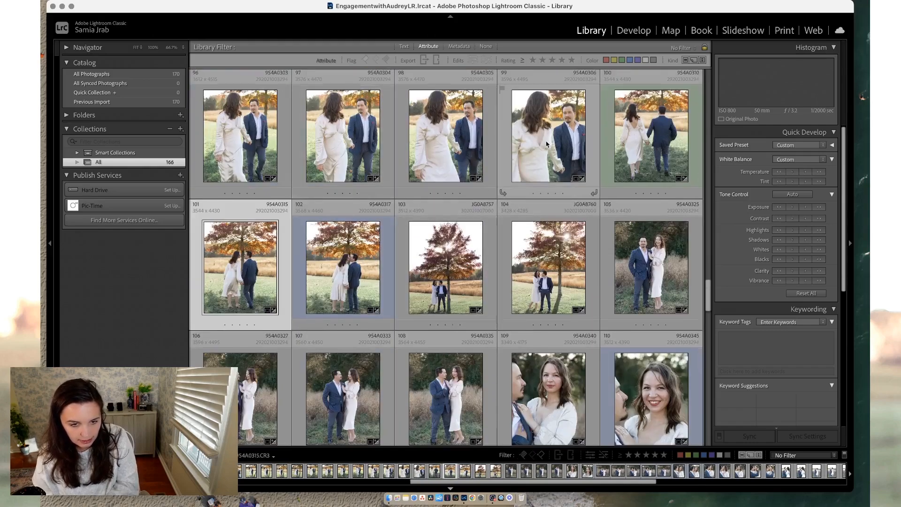
left_click(467, 142)
key("8")
left_click(447, 256)
scroll(447, 256, "down", 3)
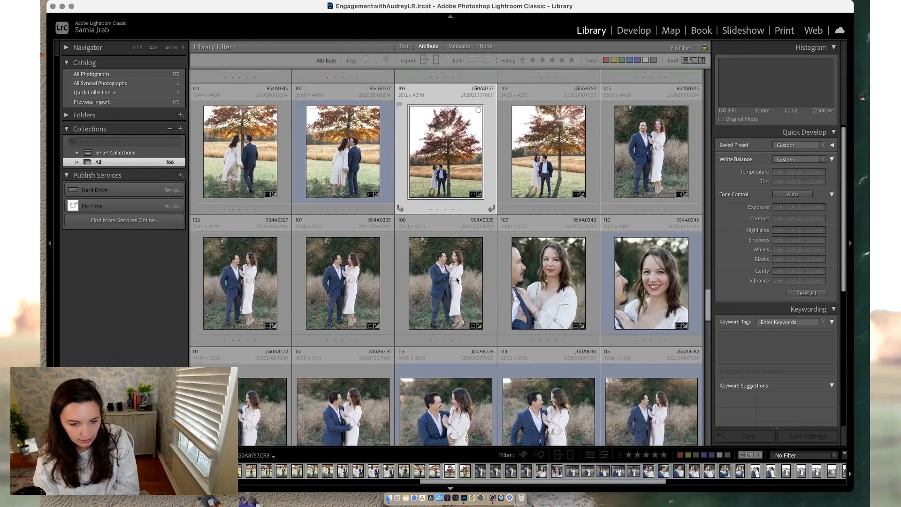
- Label the close-up portraits 954A0340, 954A0345 and 954A1558 green
left_click(525, 293)
key("8")
key("8")
scroll(524, 294, "down", 4)
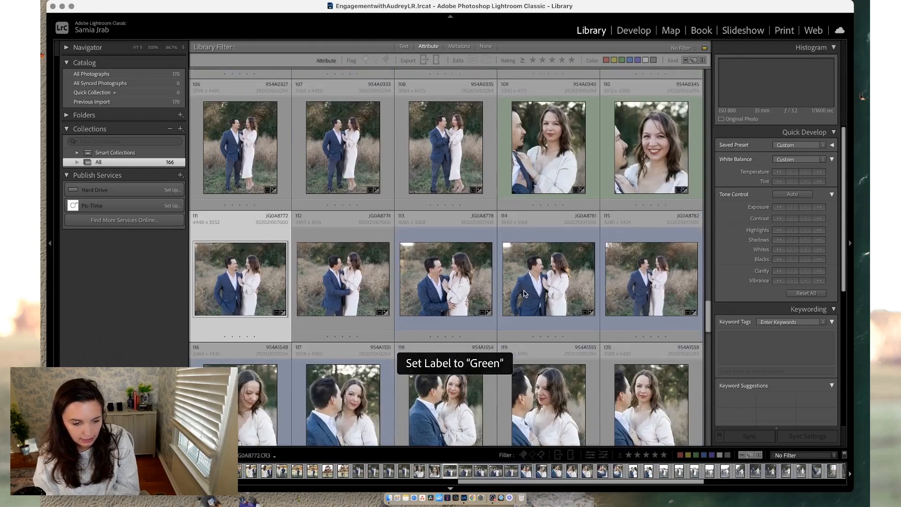
left_click(662, 339)
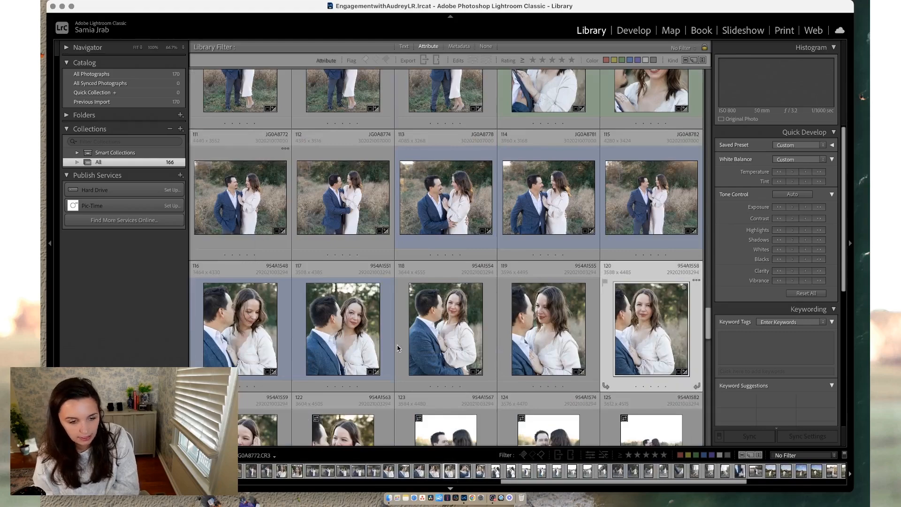
key("8")
- Label the hand-in-hand walking photo 954A1615 and the held-hands detail 954A1647 green
left_click(246, 256)
key("8")
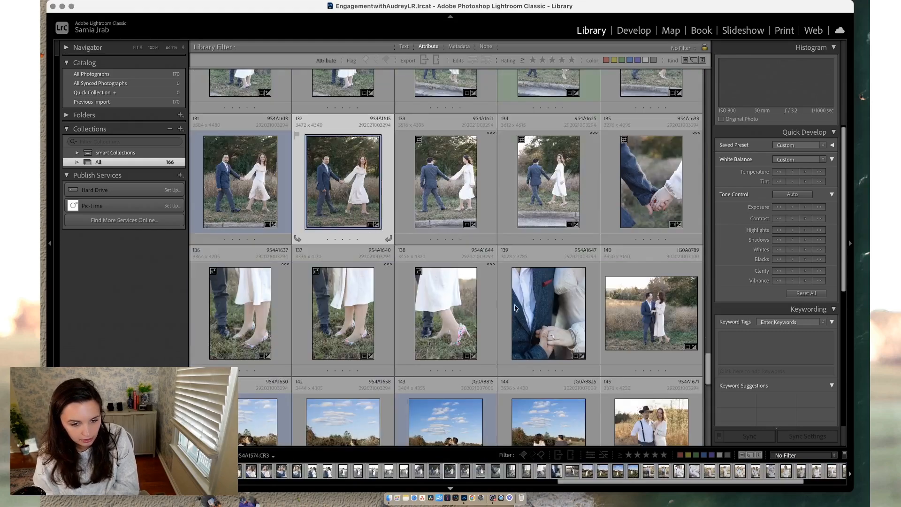
key("8")
left_click(518, 308)
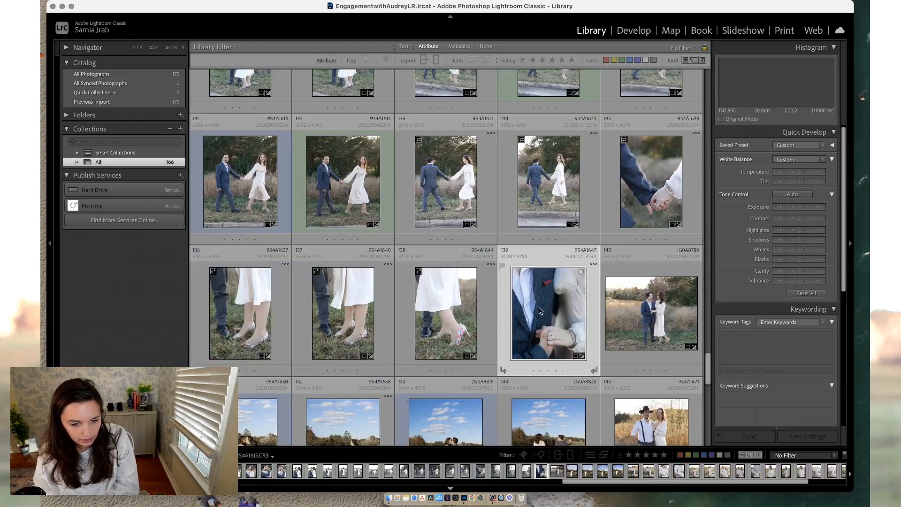
key("8")
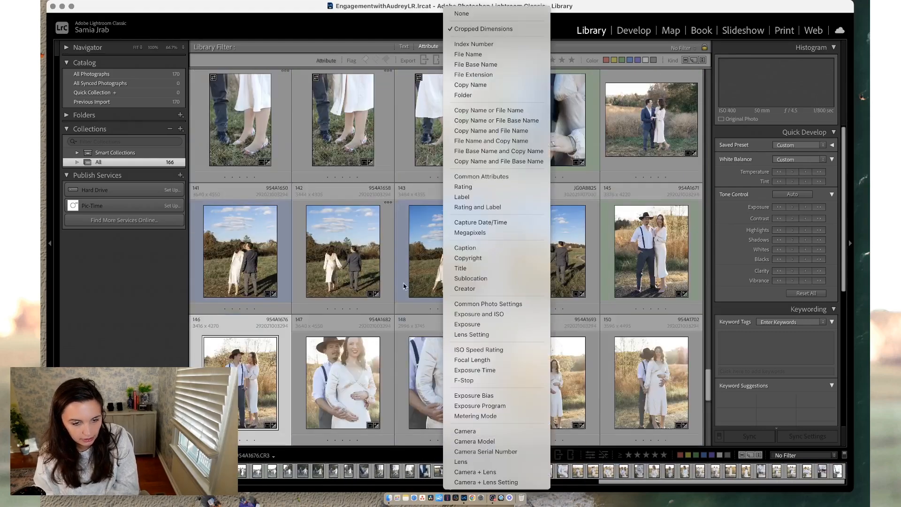
- Give blue-sky photo JG0A8815 and the hat portraits 954A1671 and 954A1676 the green label
left_click(407, 286)
left_click(450, 267)
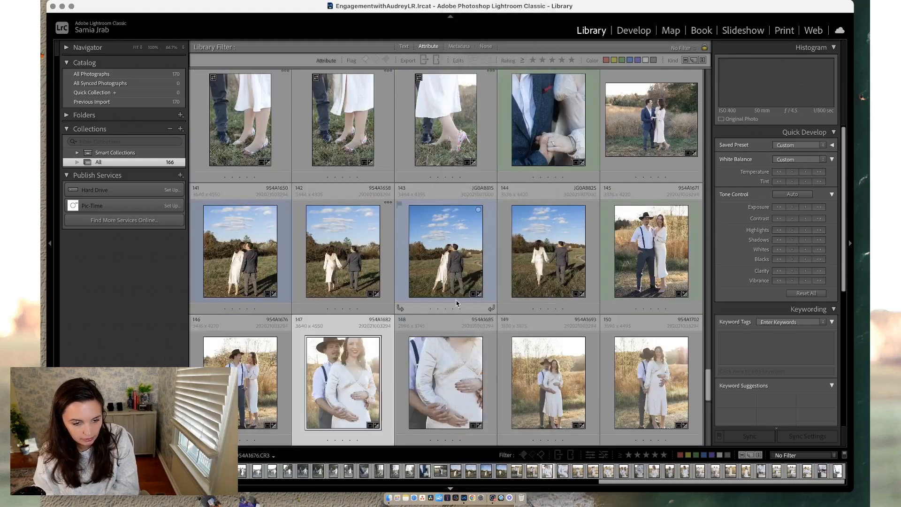
key("8")
- Label maternity photos 954A1783, 954A1762, 954A1749 and 954A1772 at the end of the gallery green
scroll(451, 345, "down", 3)
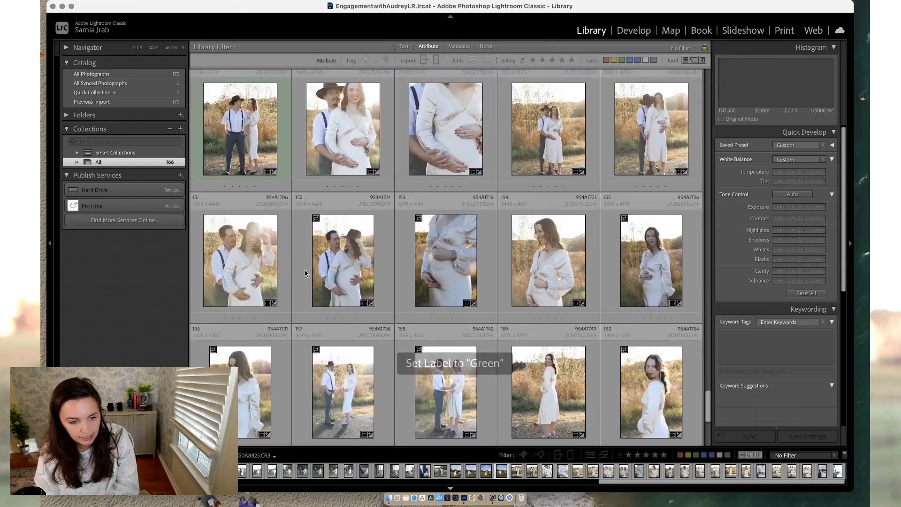
scroll(496, 313, "down", 5)
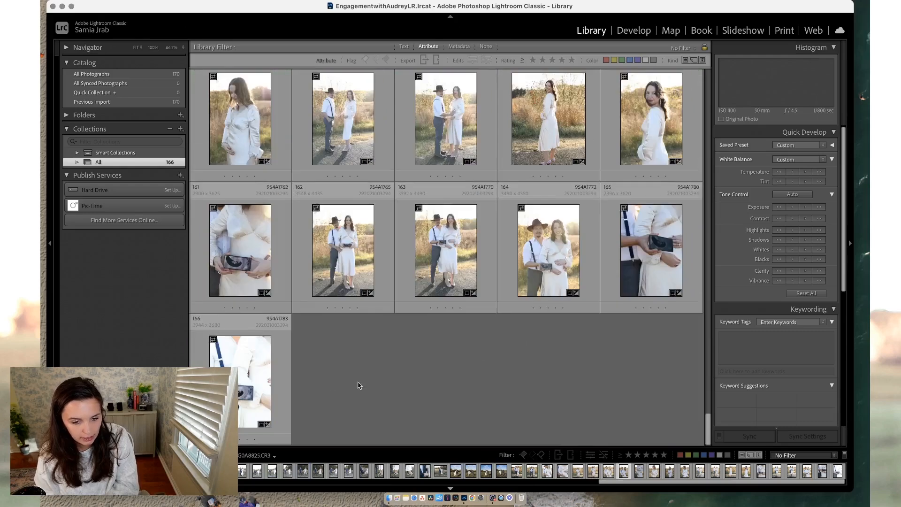
left_click(253, 386)
key("8")
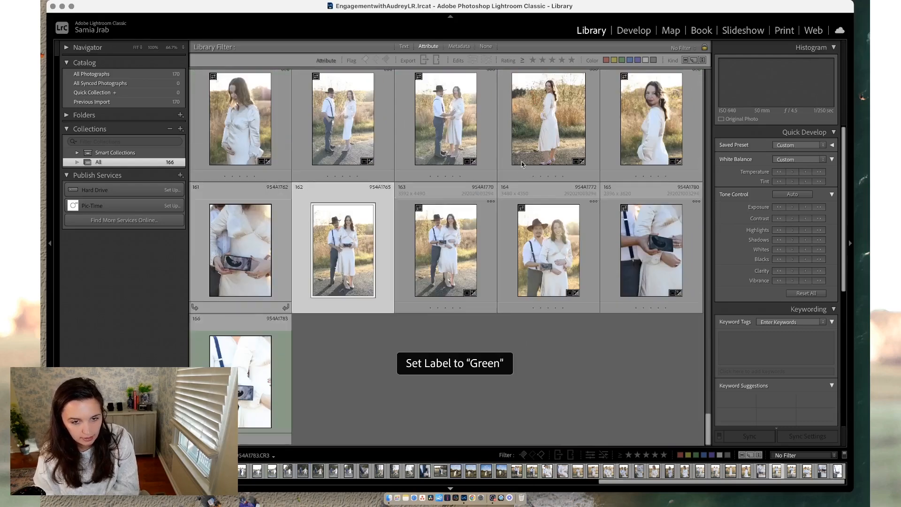
left_click(545, 147)
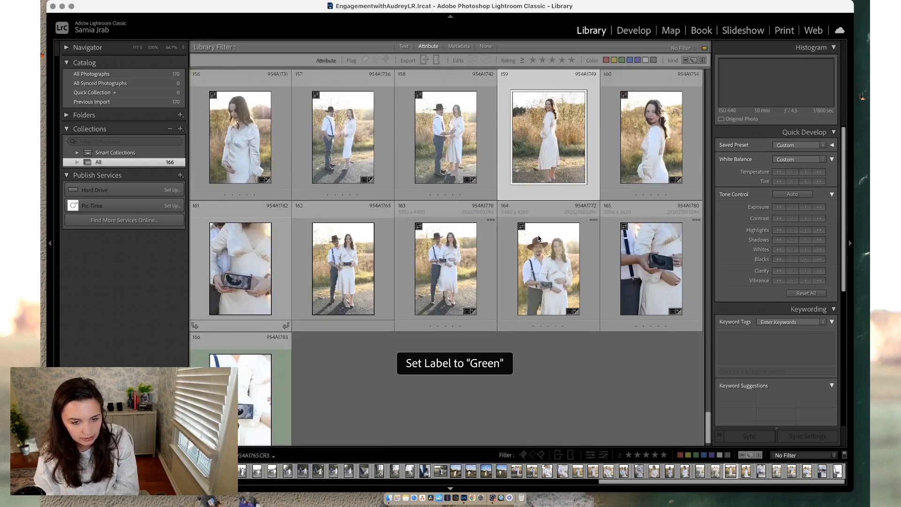
key("8")
left_click(556, 270)
key("8")
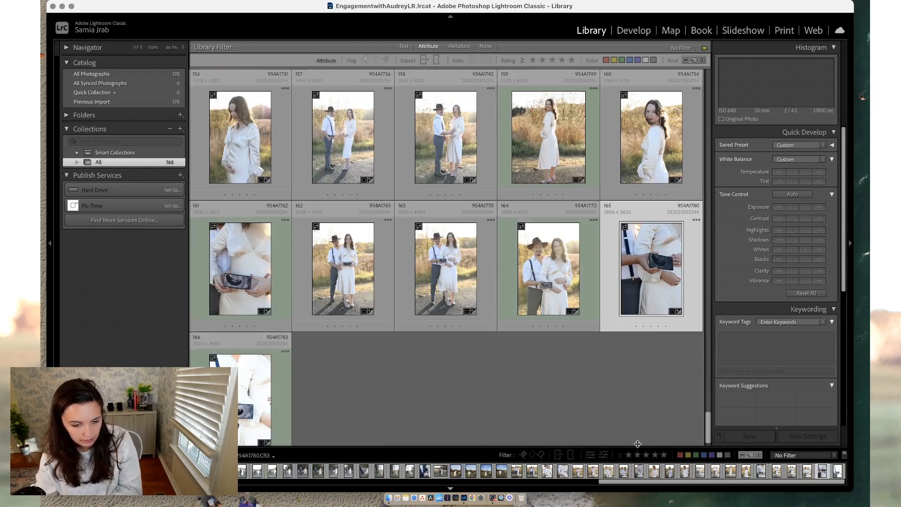
- Filter the grid to green-labeled photos and create virtual copies of all of them
left_click(697, 455)
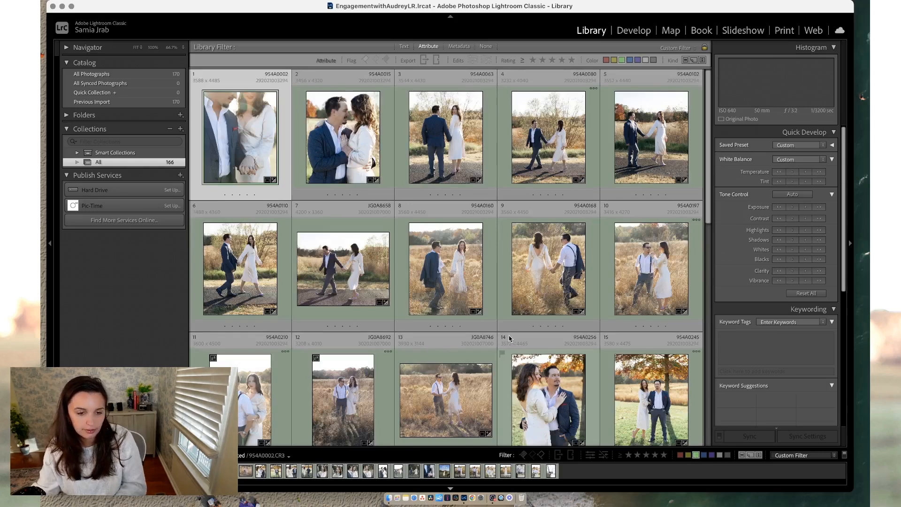
key("super+a")
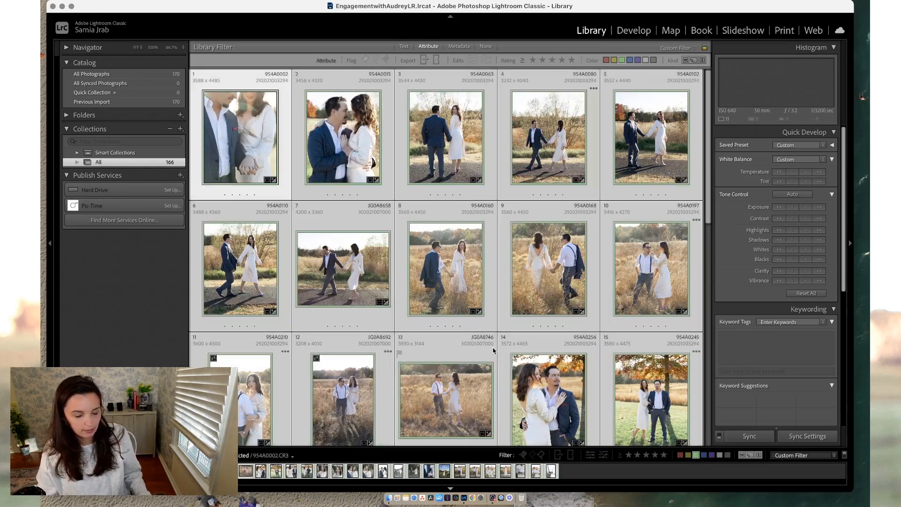
right_click(433, 267)
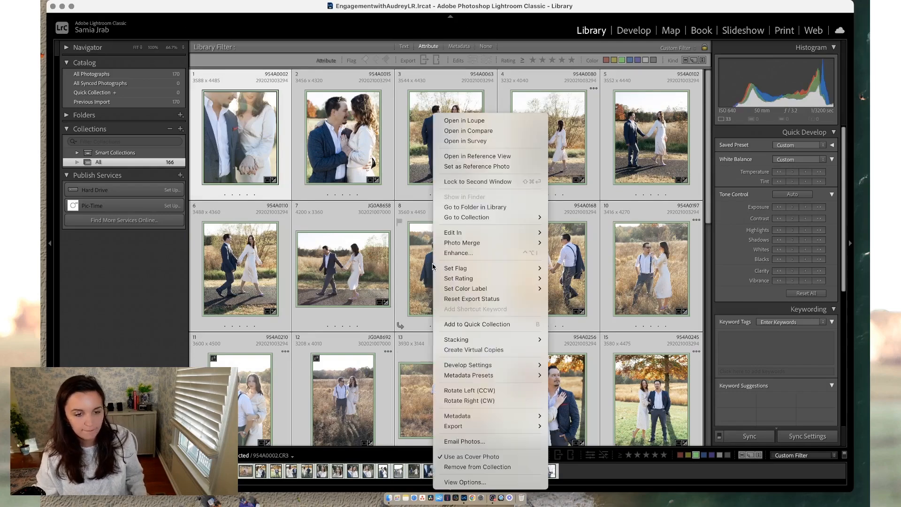
left_click(480, 349)
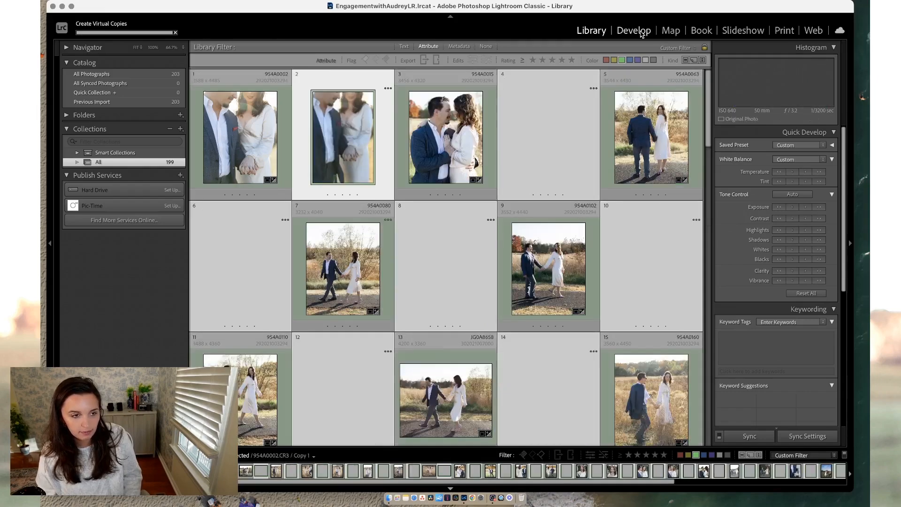
- Open the virtual copy of 954A0002 in Develop and set its Saturation to -100
left_click(635, 30)
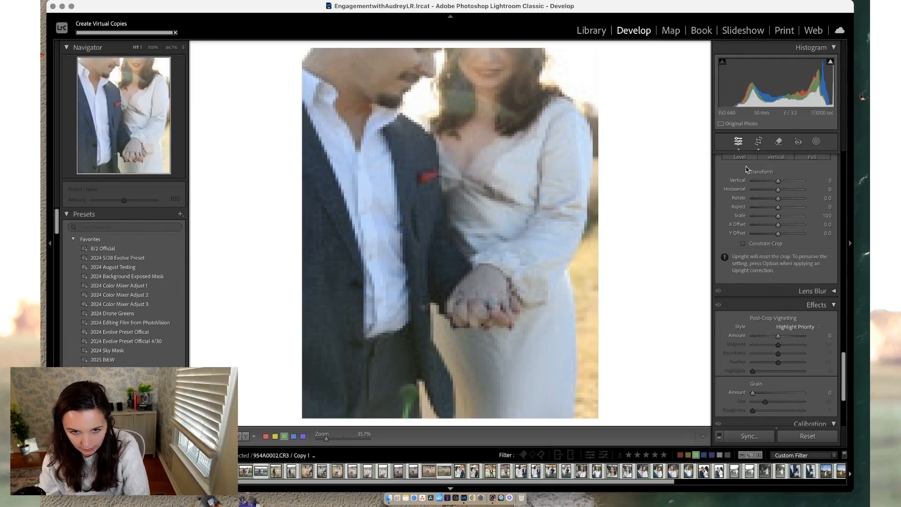
scroll(845, 371, "up", 10)
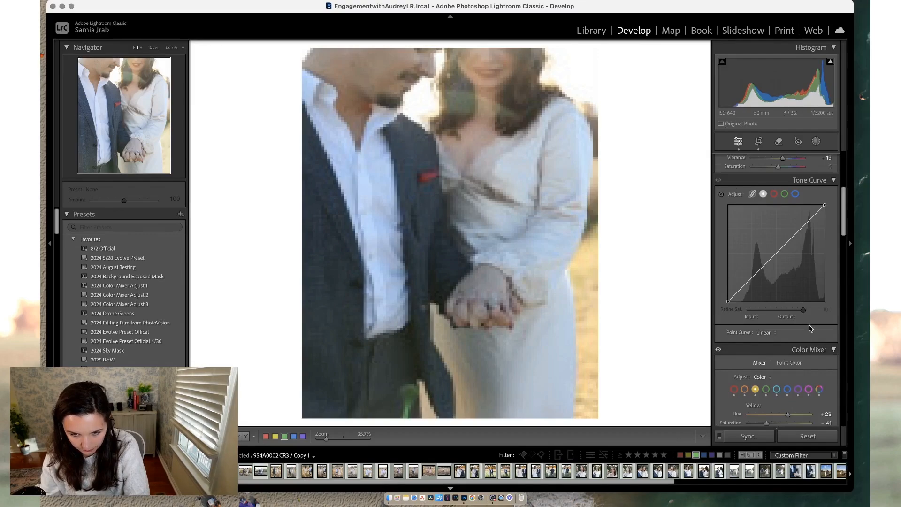
scroll(787, 285, "up", 3)
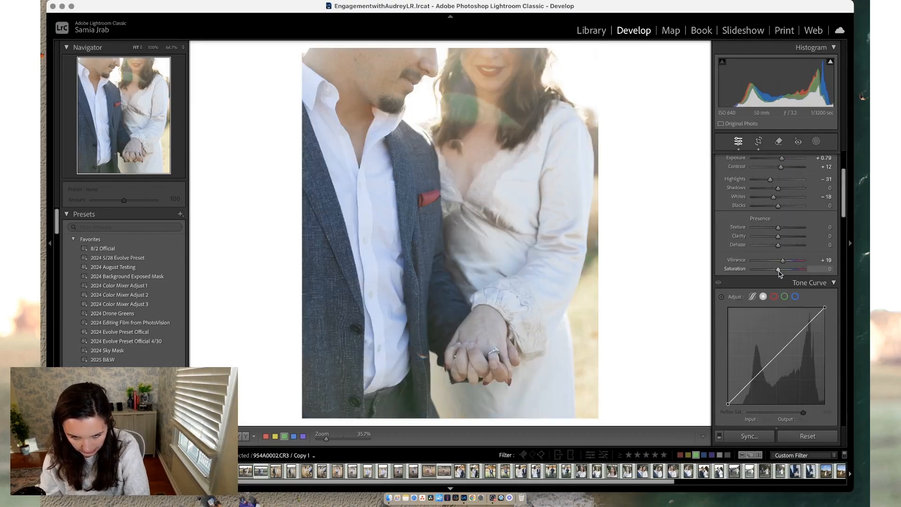
left_click_drag(768, 275, 740, 275)
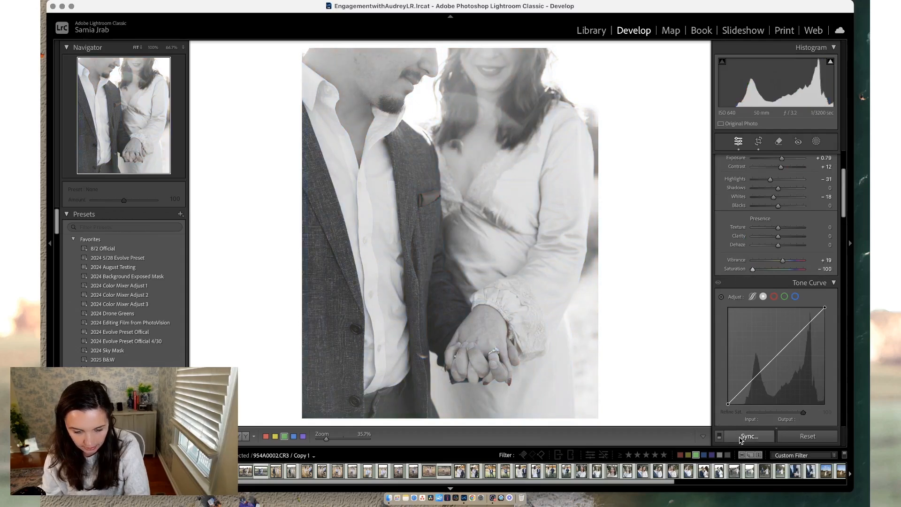
- Synchronize only the Saturation setting, with Color Mixer excluded, from the copy of 954A0002 to all selected virtual copies and return to the grid
left_click(740, 438)
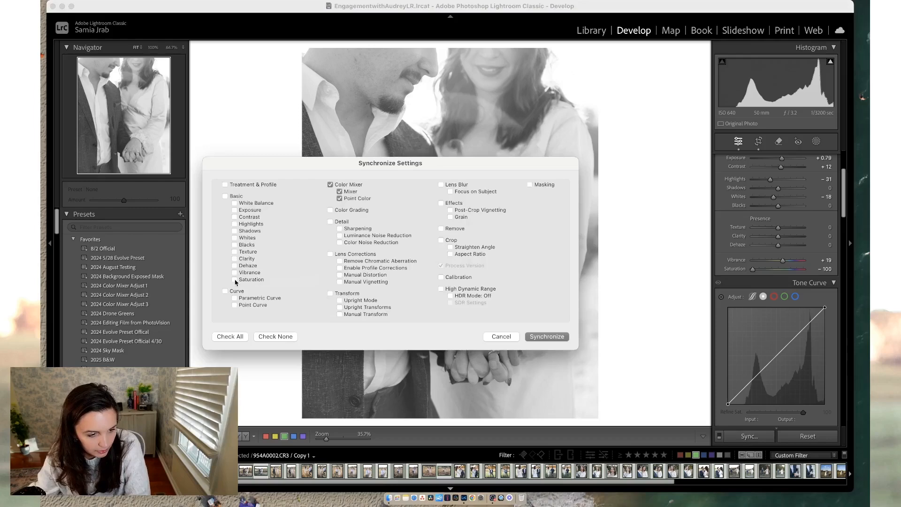
left_click(331, 185)
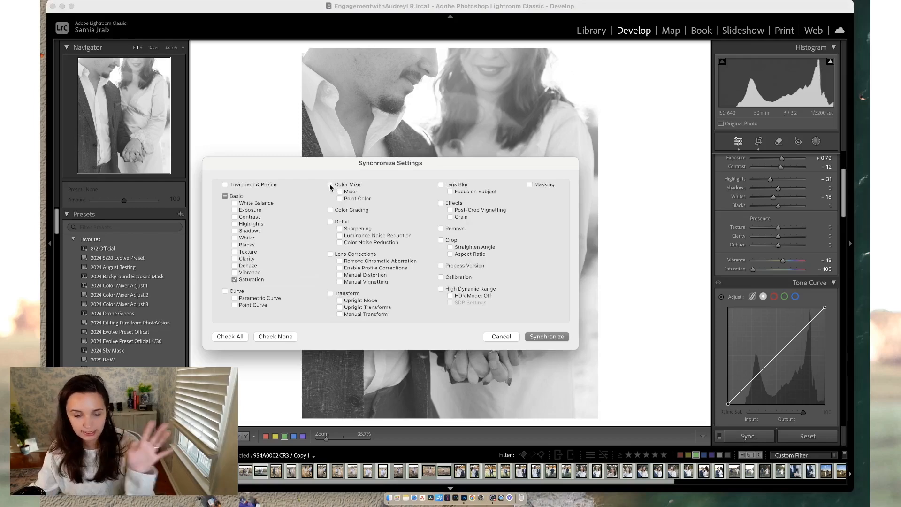
left_click(544, 337)
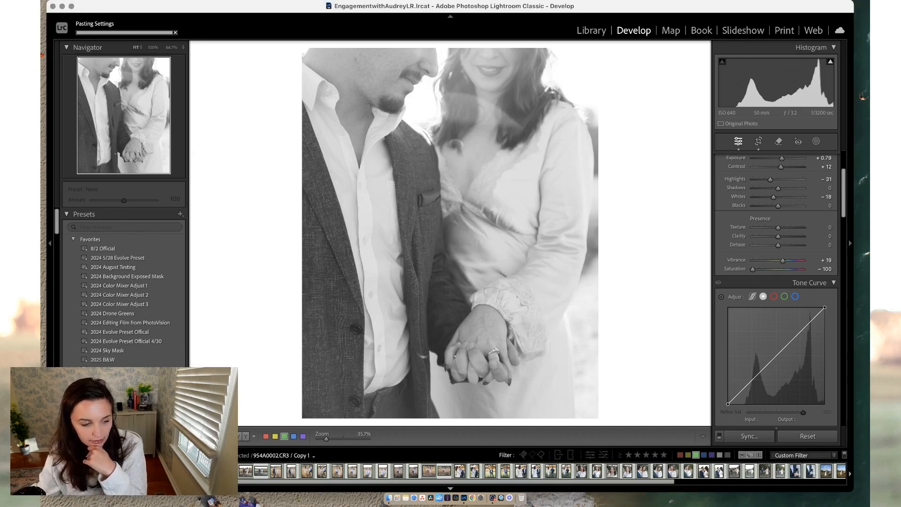
key("g")
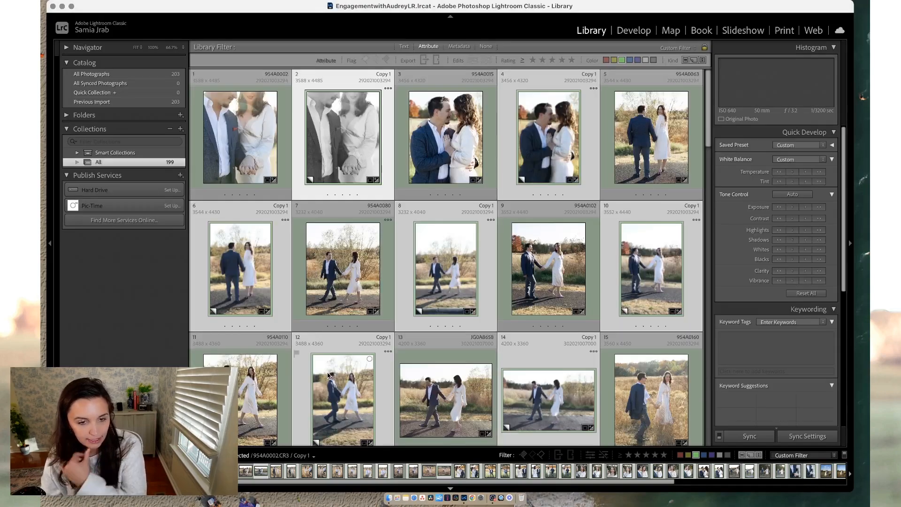
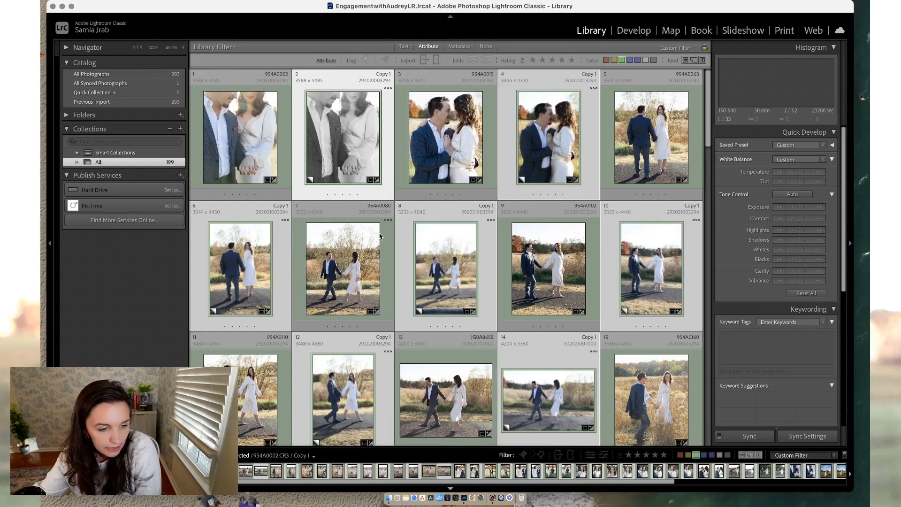
key("d")
left_click(746, 436)
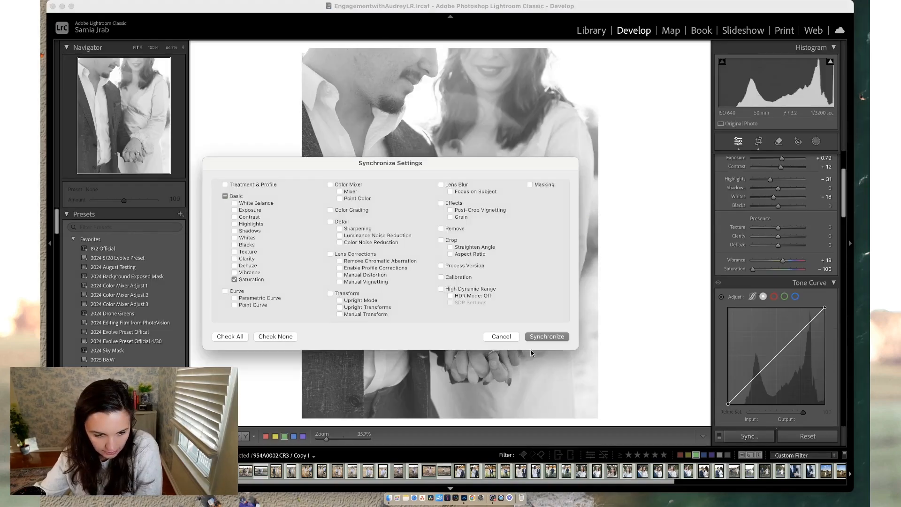
left_click(538, 337)
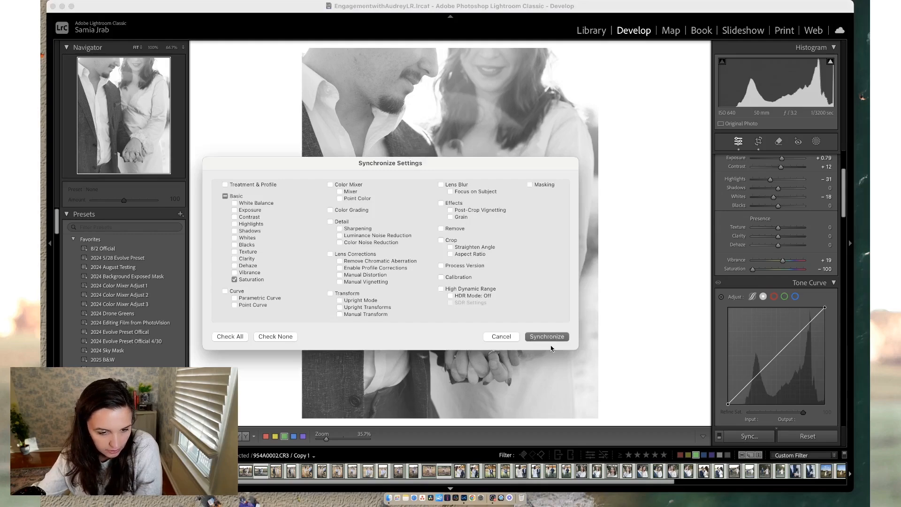
key("g")
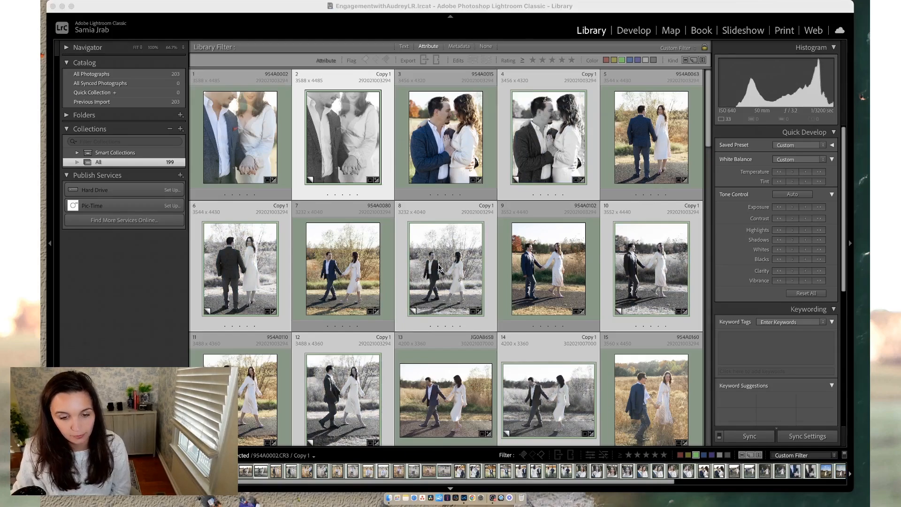
- Check the black-and-white virtual copies beside their color originals throughout the grid
scroll(438, 266, "down", 5)
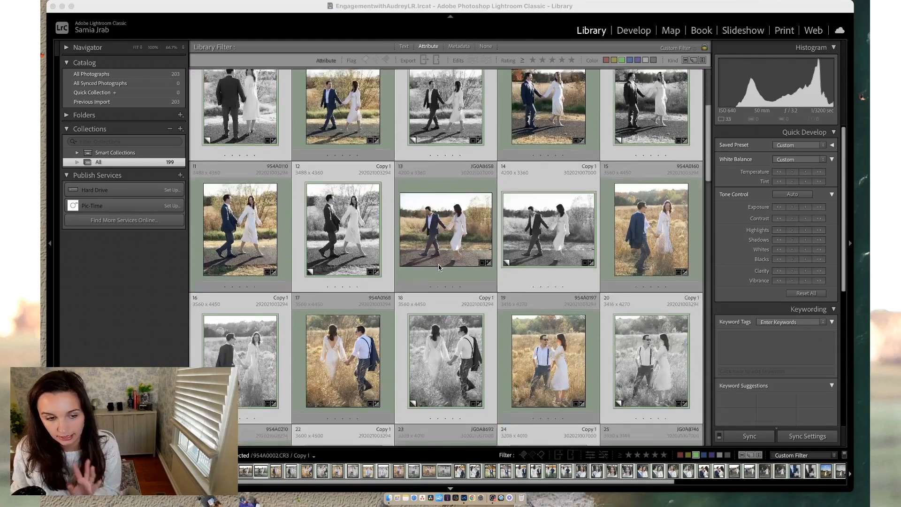
scroll(439, 267, "down", 10)
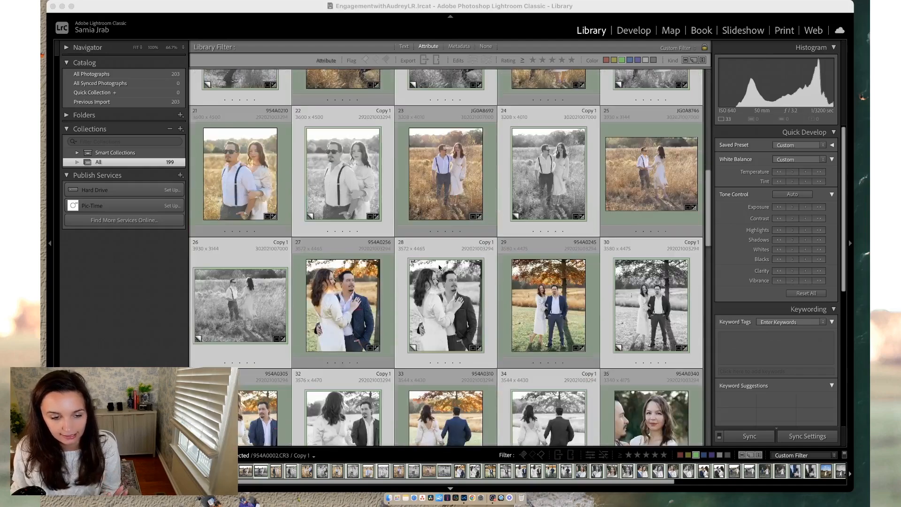
scroll(439, 266, "down", 8)
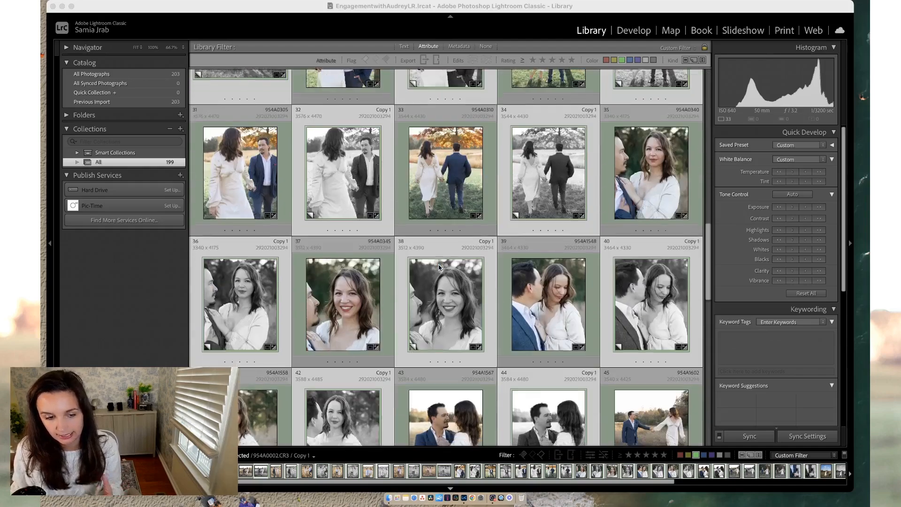
scroll(439, 267, "down", 8)
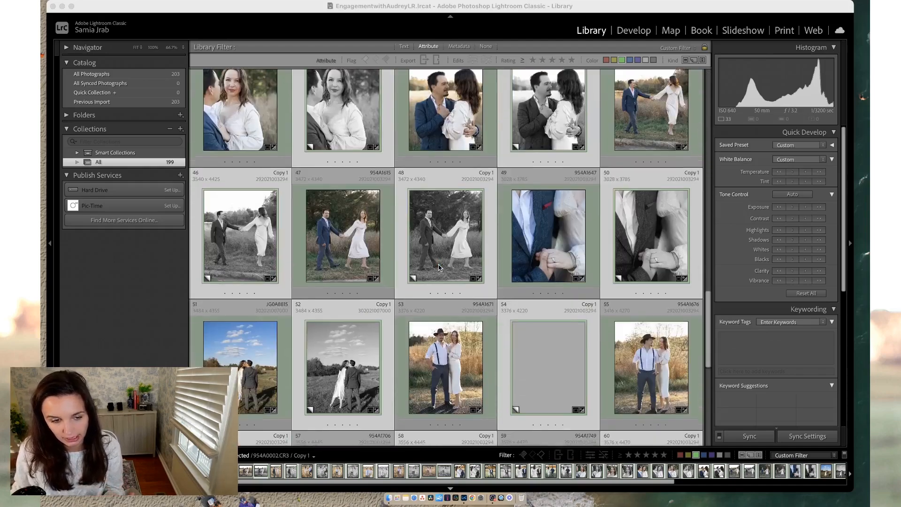
scroll(439, 266, "up", 20)
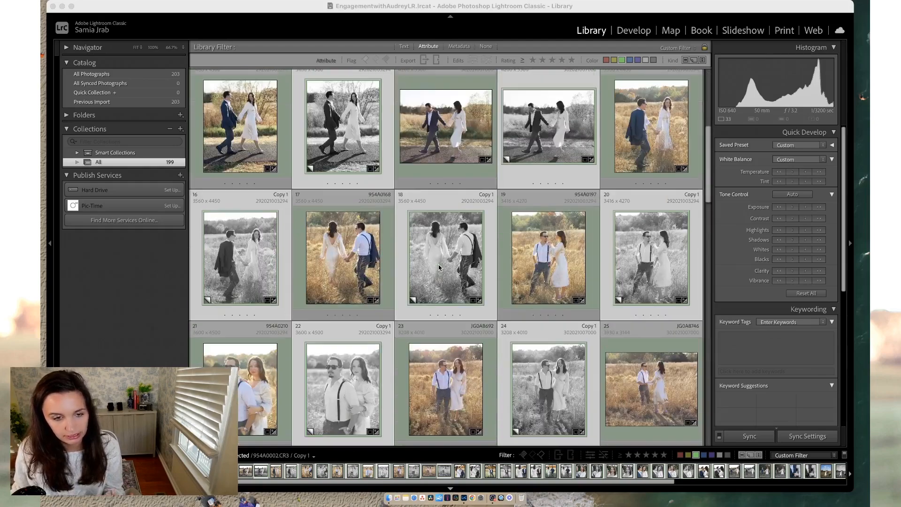
scroll(439, 267, "up", 5)
scroll(439, 267, "down", 2)
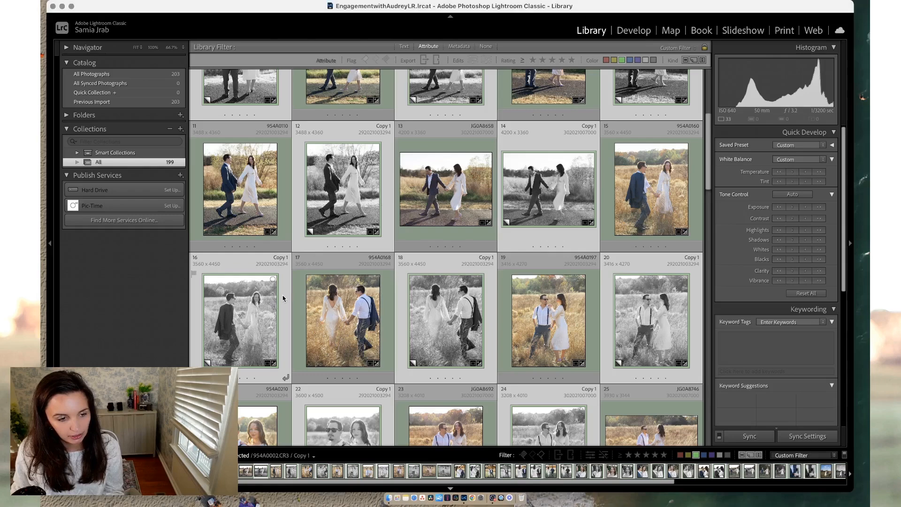
- Set the color label of all selected virtual copies to purple and filter the grid to purple-labeled photos
right_click(362, 169)
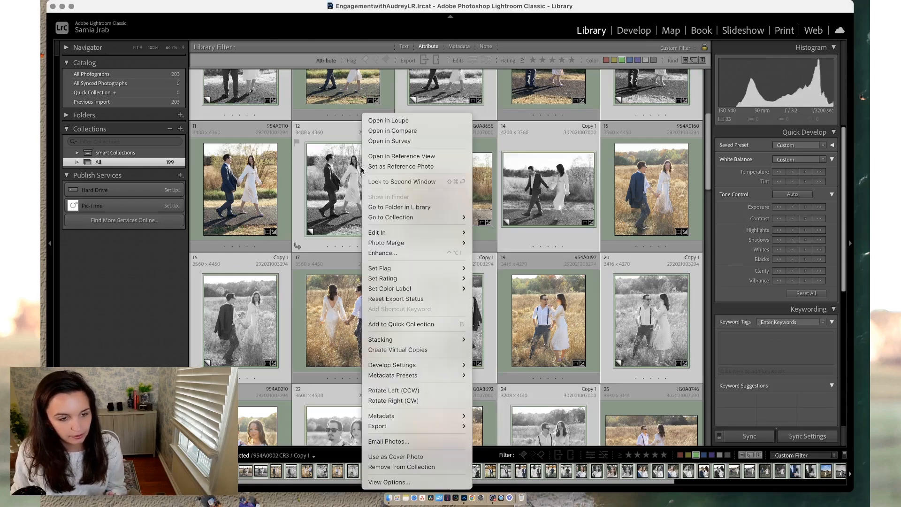
mouse_move(375, 289)
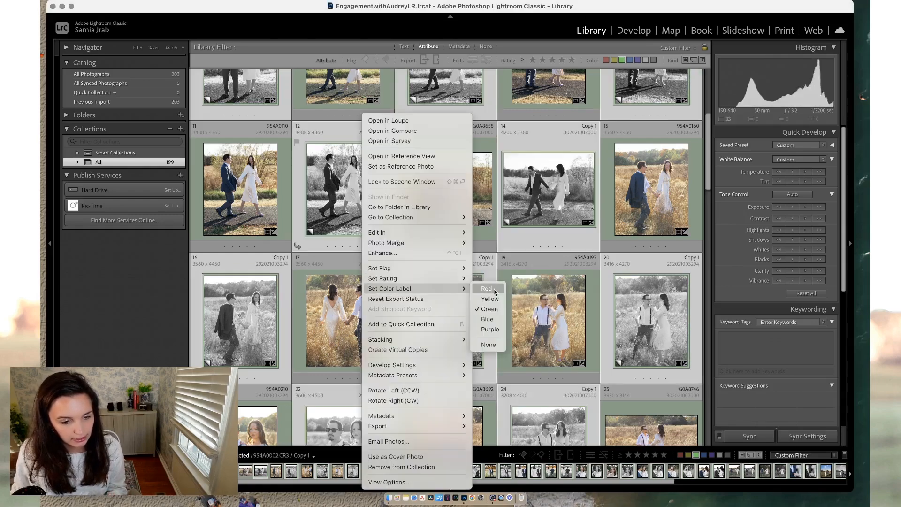
left_click(491, 331)
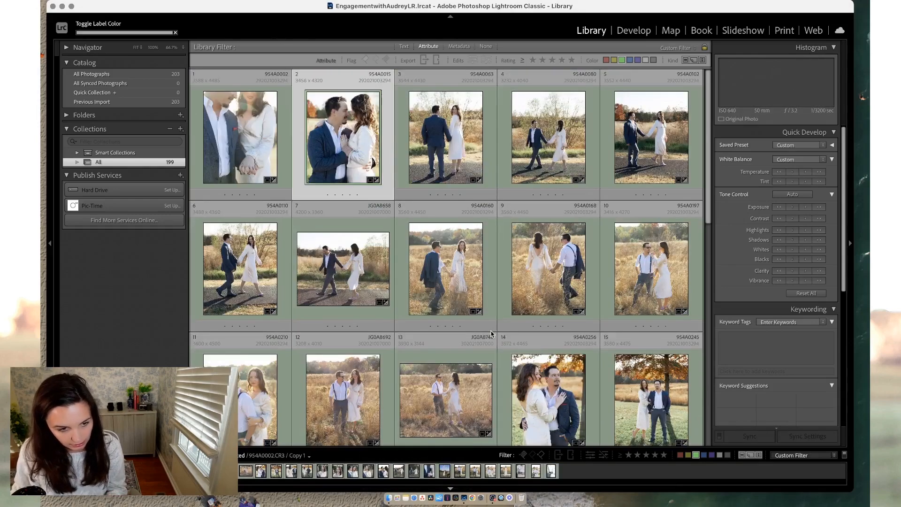
left_click(711, 455)
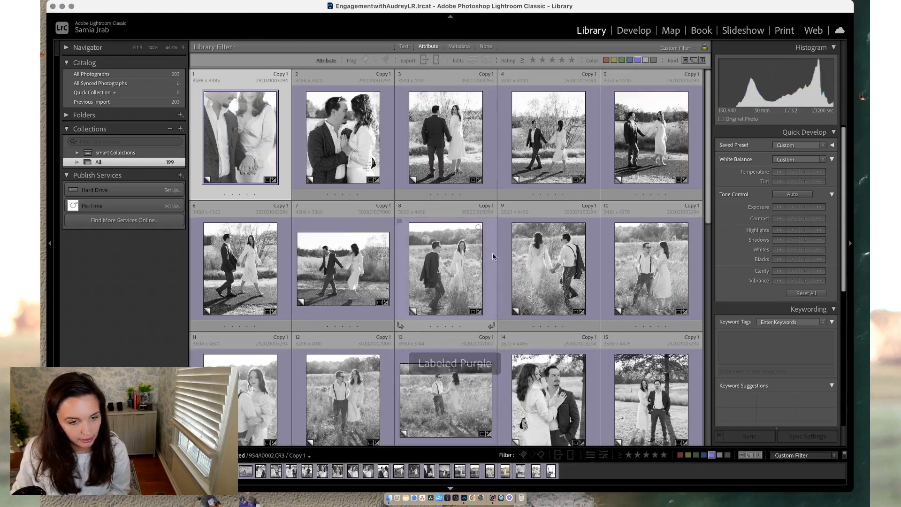
- Look through the purple-labeled black-and-white copies from the beginning to the end of the gallery
left_click(485, 263)
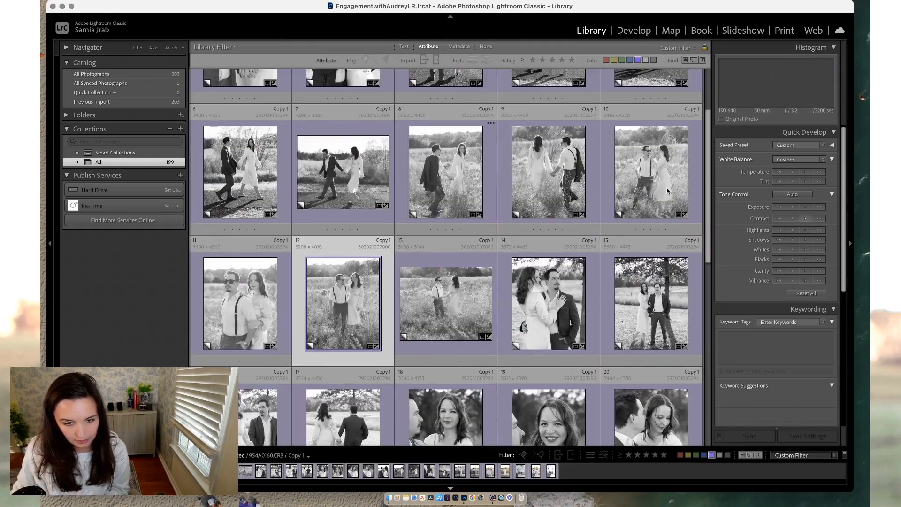
left_click(668, 190)
scroll(594, 279, "down", 3)
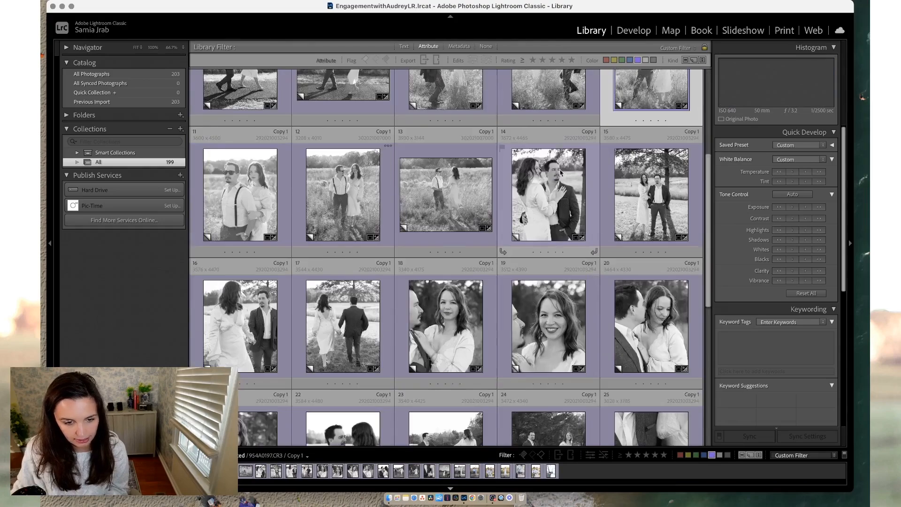
scroll(559, 220, "down", 5)
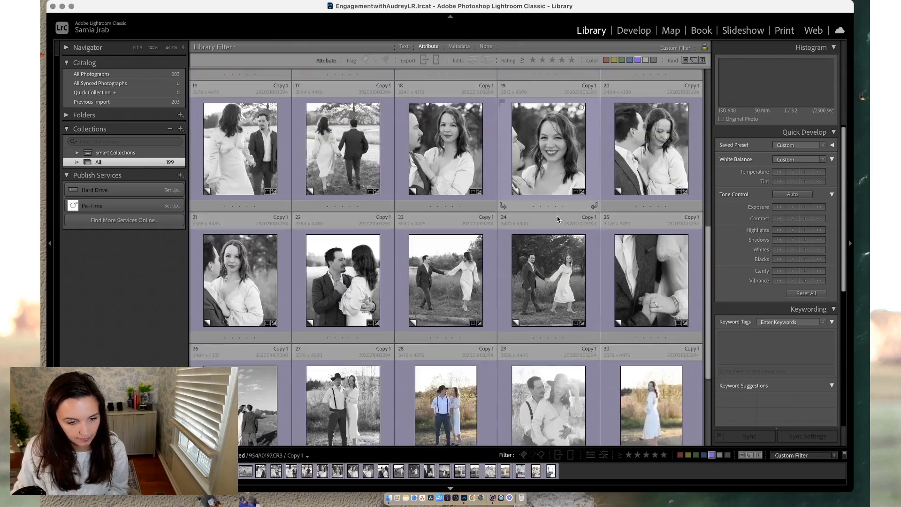
scroll(558, 219, "down", 4)
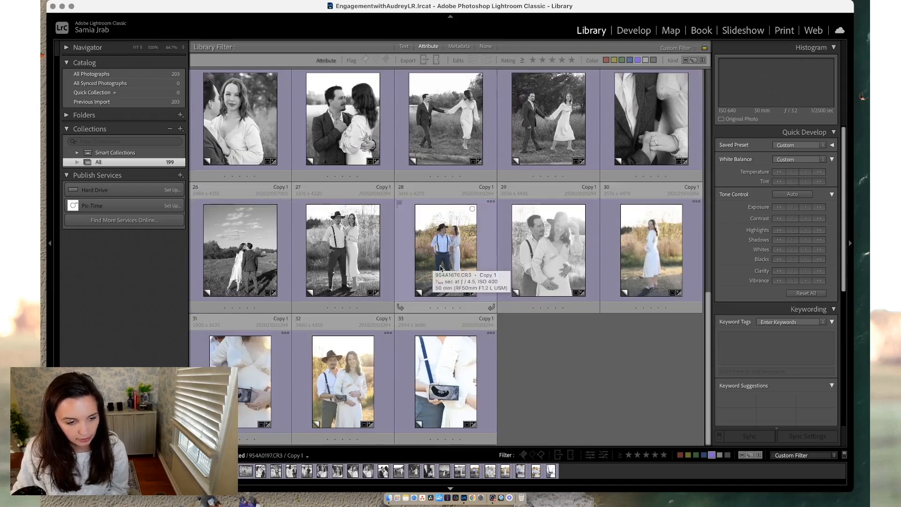
left_click(531, 250)
left_click(452, 261)
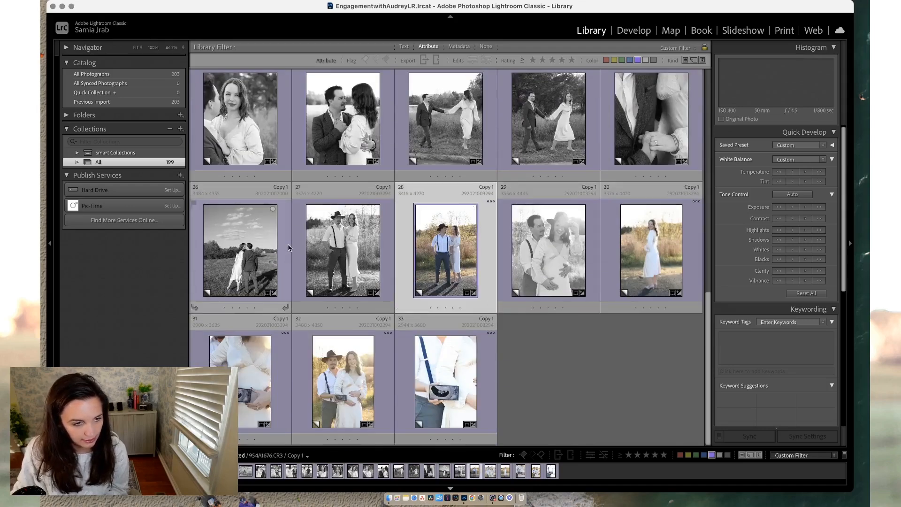
scroll(287, 242, "up", 15)
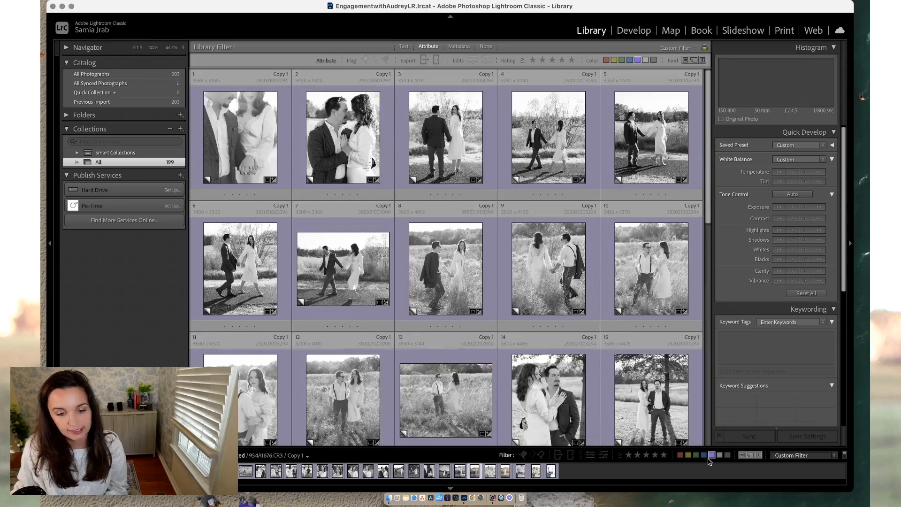
- Filter to only the green-labeled color originals and change the color label of all of them to blue
left_click(696, 455)
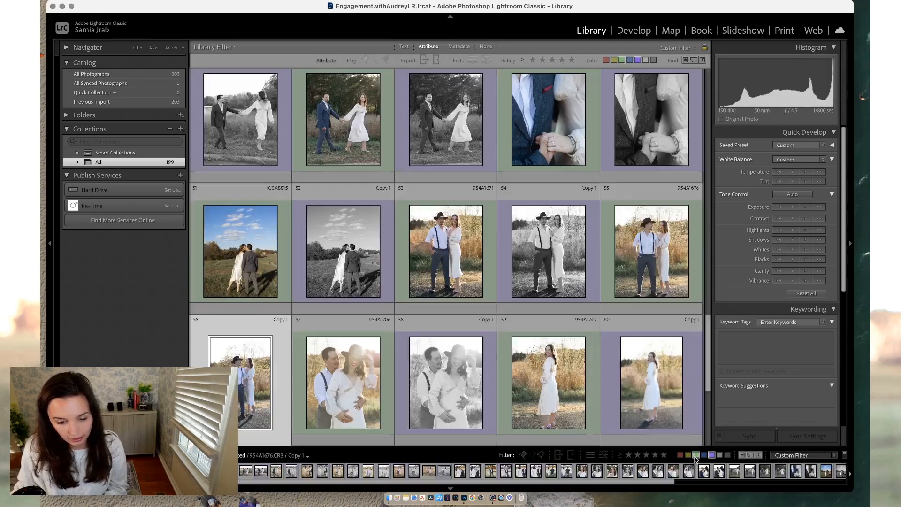
left_click(712, 455)
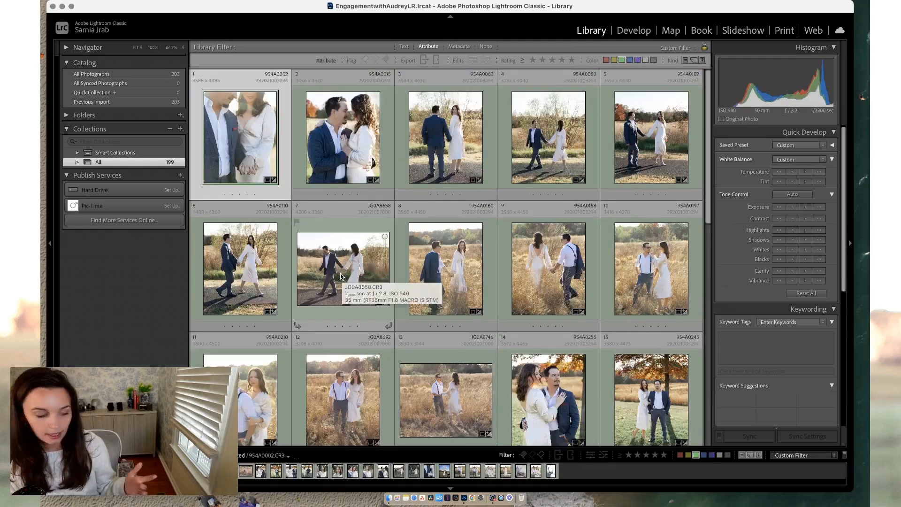
key("super+a")
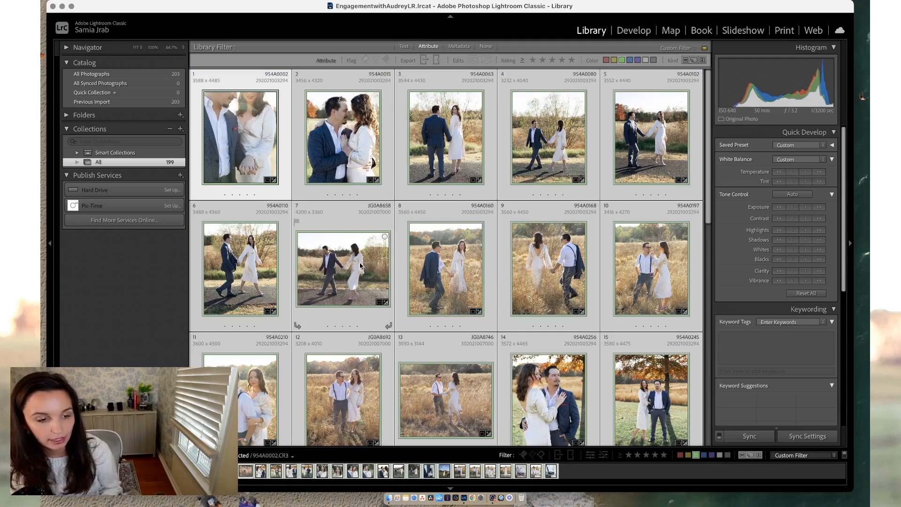
right_click(360, 265)
mouse_move(402, 288)
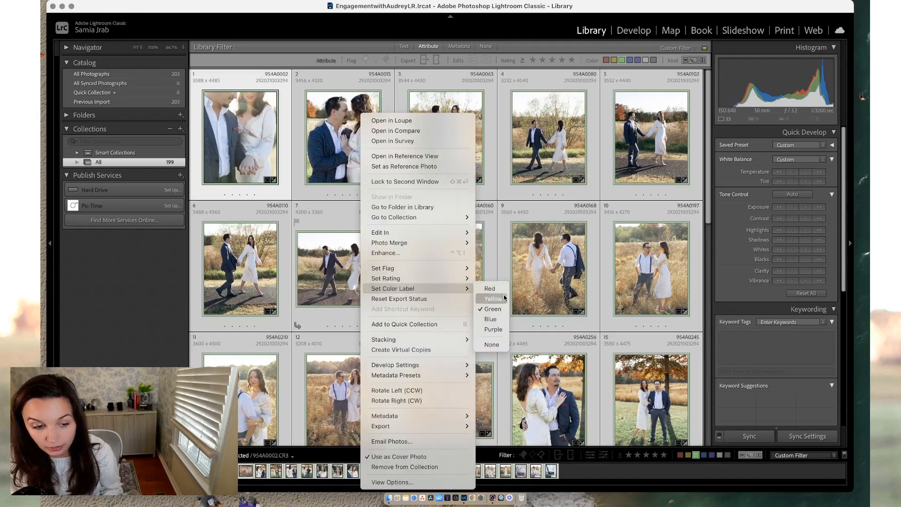
left_click(503, 323)
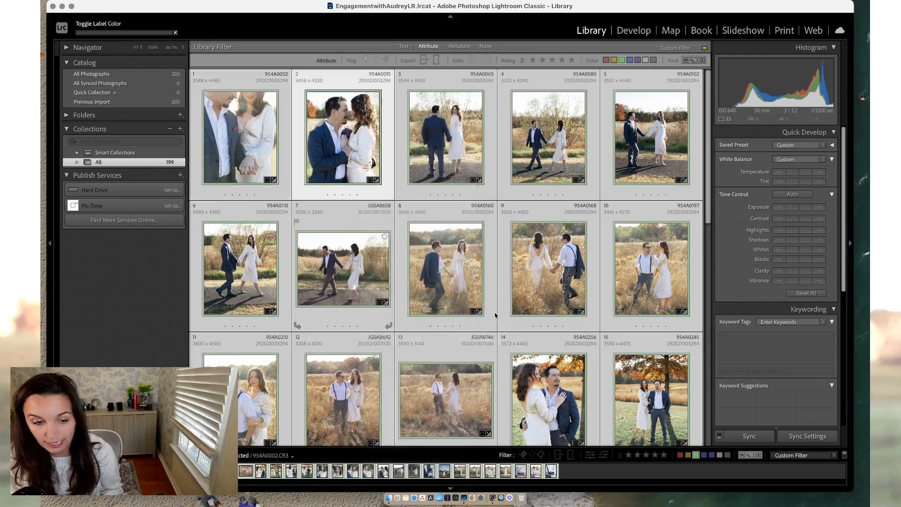
- Switch the color filter from green to blue and look through the blue-labeled color photos
left_click(696, 457)
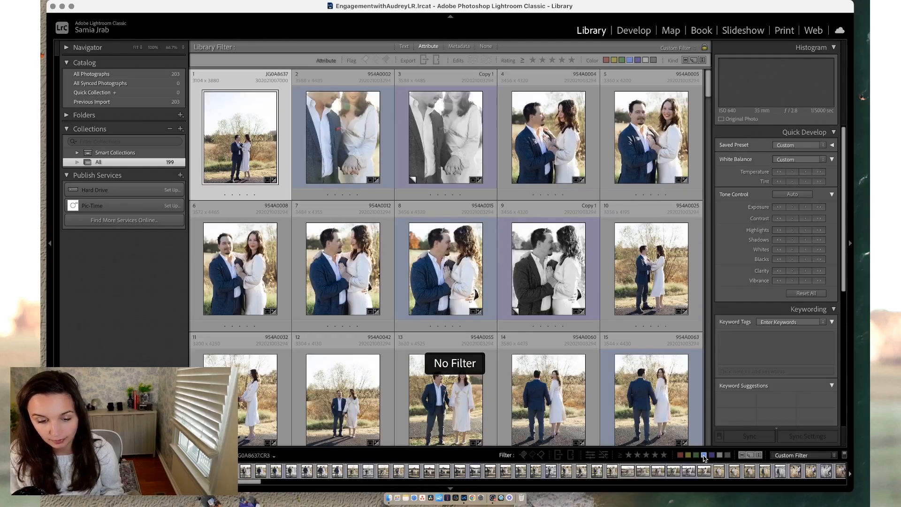
left_click(704, 455)
scroll(361, 271, "down", 3)
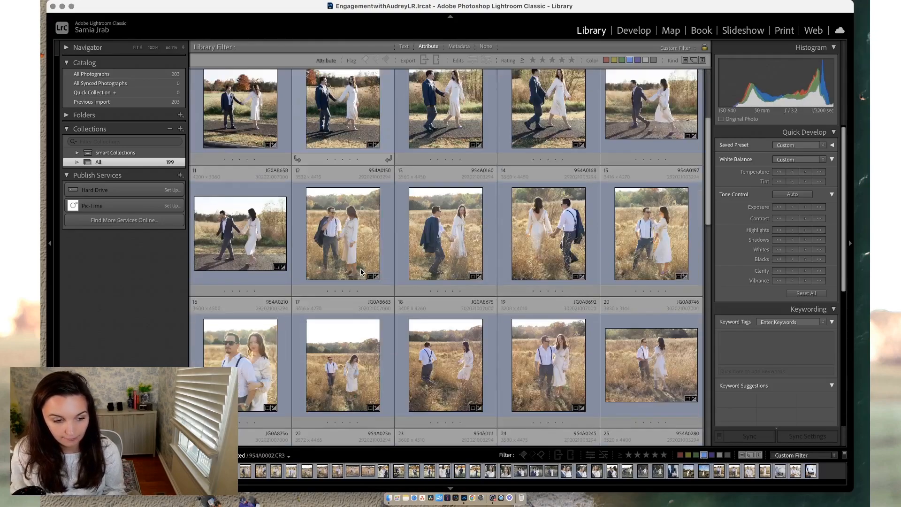
scroll(361, 272, "down", 10)
scroll(361, 272, "up", 8)
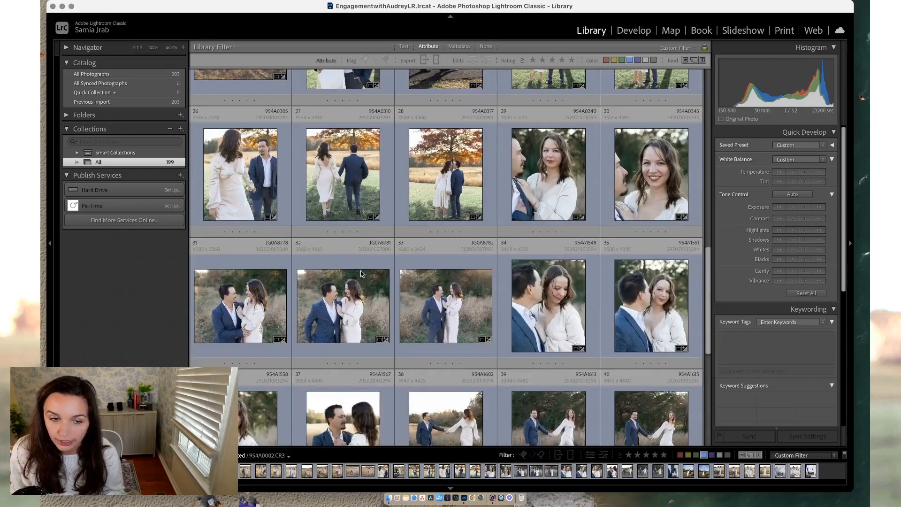
scroll(361, 280, "up", 4)
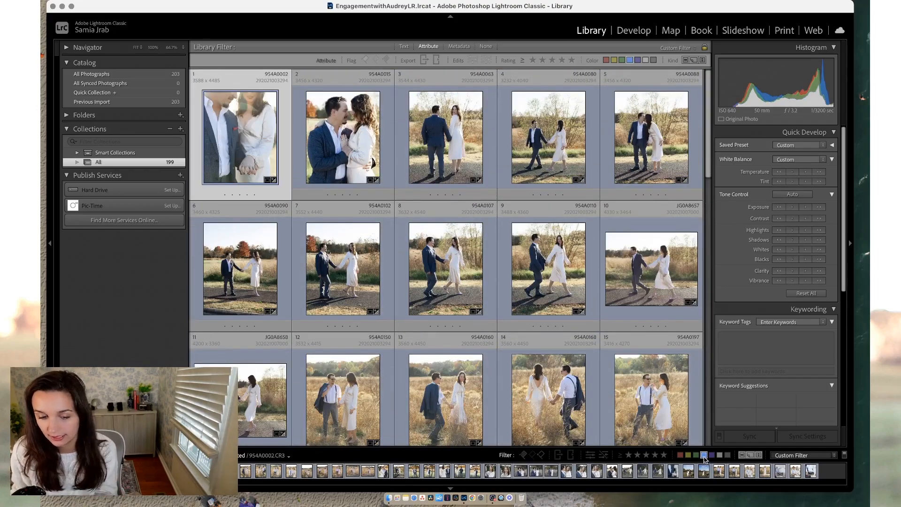
- Filter back to the purple-labeled copies and change the label of the black-and-white copy of 954A0110 to blue
left_click(704, 455)
left_click(712, 456)
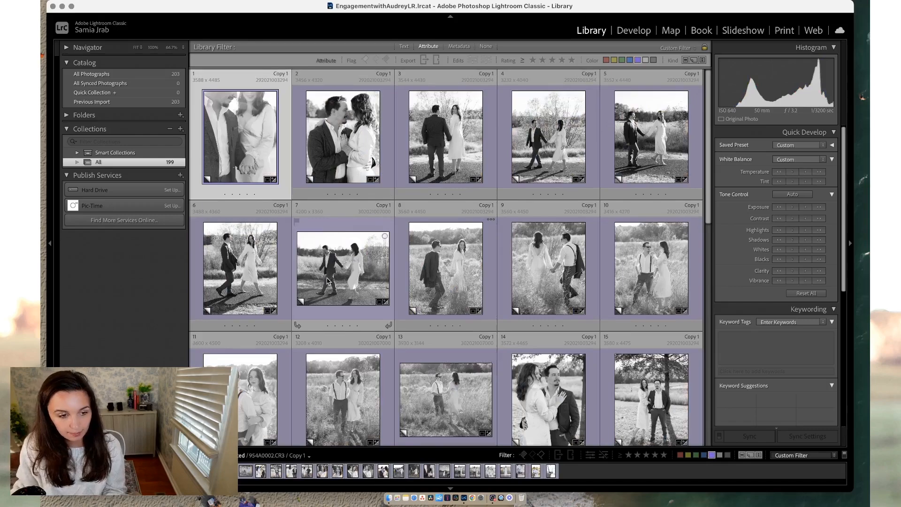
left_click(243, 282)
key("9")
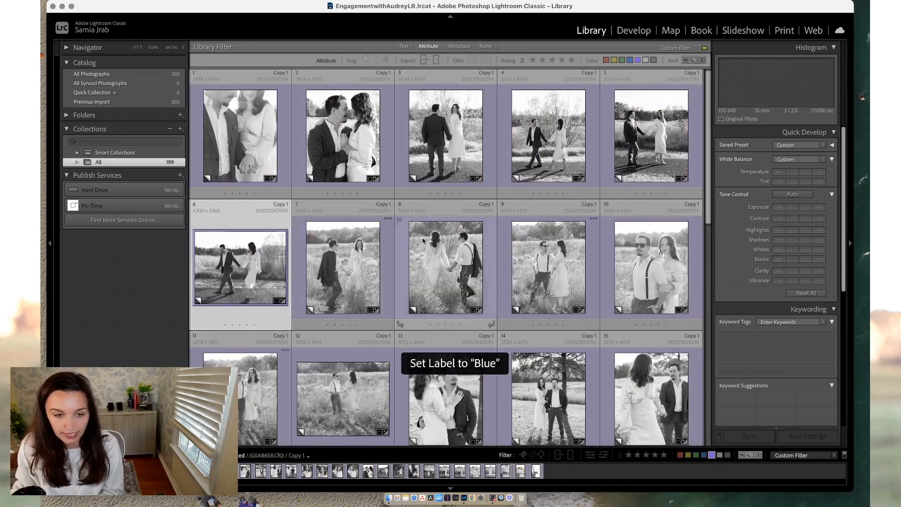
- Change the label of two vertical black-and-white copies of the couple walking on the path from purple to blue
left_click(527, 117)
key("9")
left_click(447, 157)
key("9")
- Label the black-and-white copies of the couple standing under the tree and of the couple portrait with her facing the camera blue
scroll(446, 157, "down", 4)
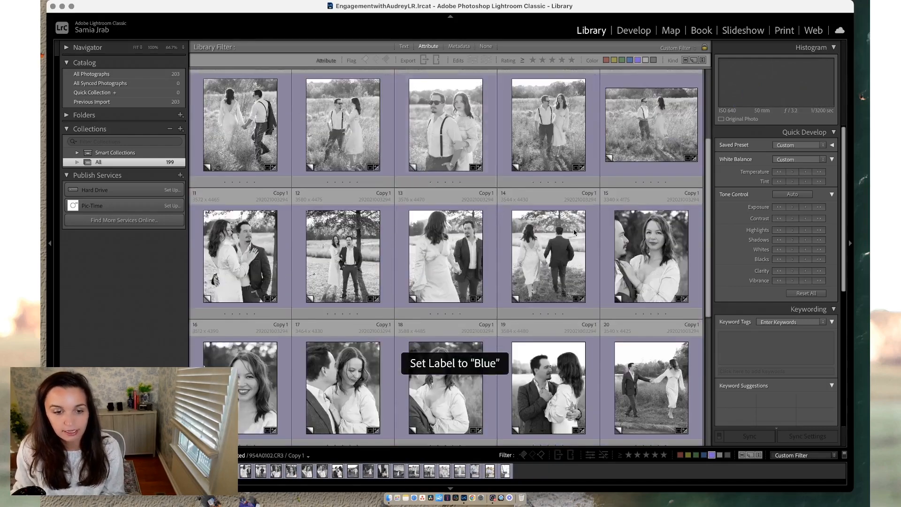
left_click(524, 248)
left_click(341, 254)
key("9")
scroll(343, 244, "down", 3)
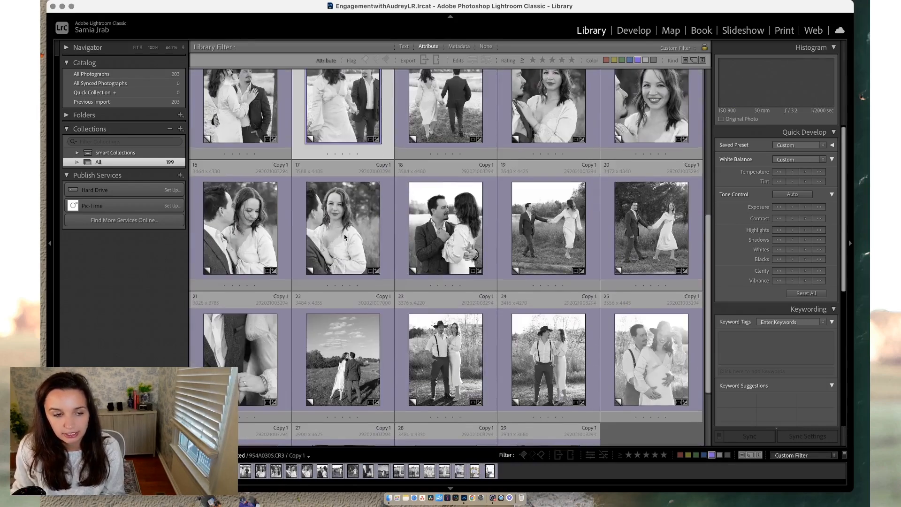
left_click(345, 237)
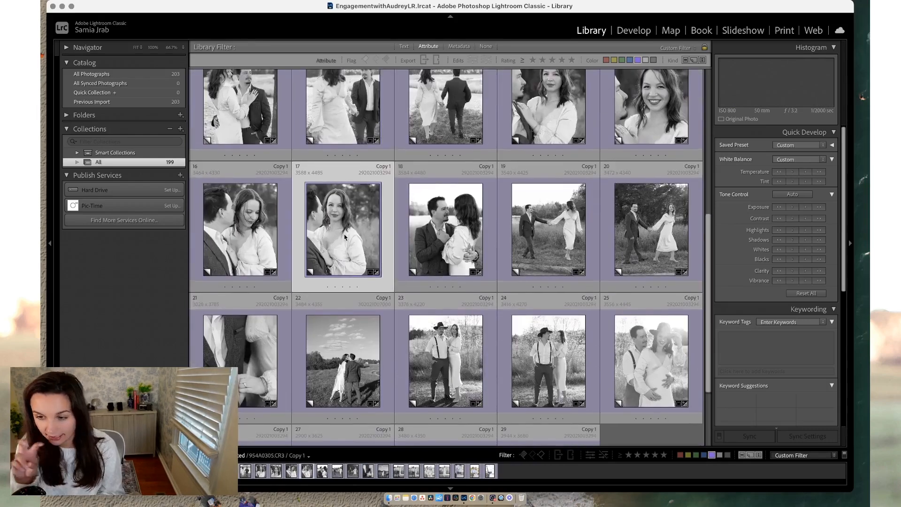
key("9")
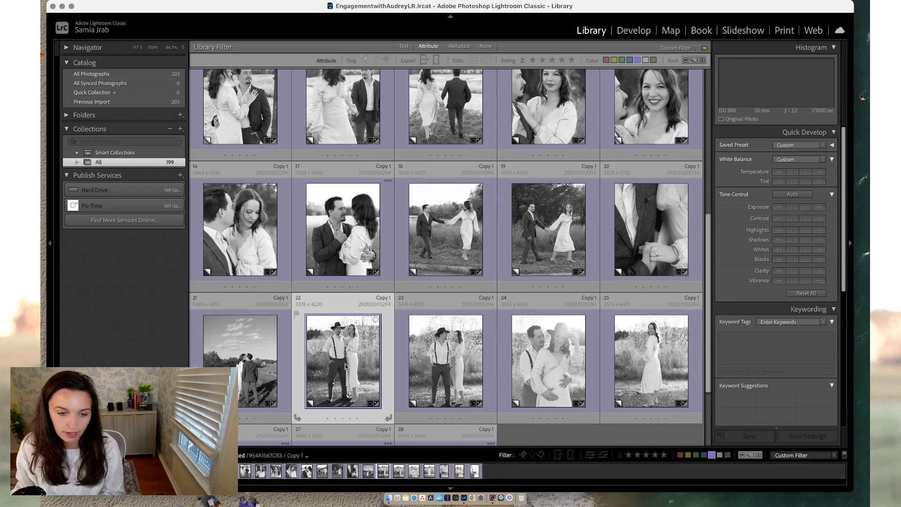
- Label both black-and-white copies of the couple walking hand in hand across the grass blue
left_click(532, 223)
key("9")
left_click(439, 220)
key("9")
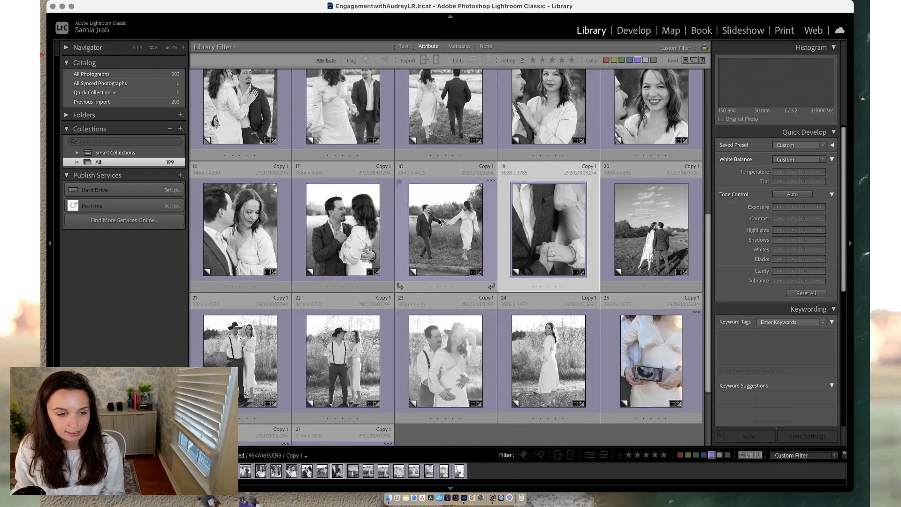
- Set the blue label on the black-and-white close-up copy of the couple holding hands at the start of the gallery
scroll(441, 227, "up", 8)
left_click(236, 143)
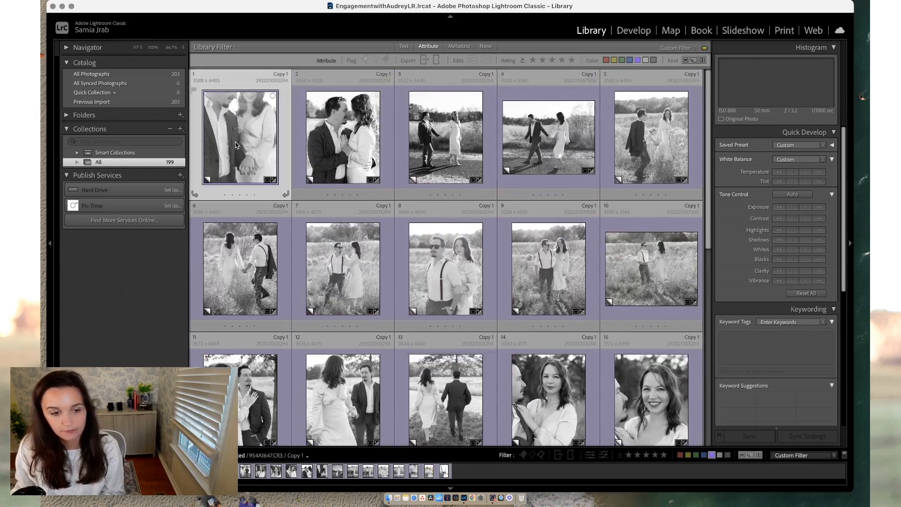
key("Right")
key("9")
- Compare the tall-grass field copies and label the horizontal walking copy and the copy of the couple walking away blue
left_click(356, 272)
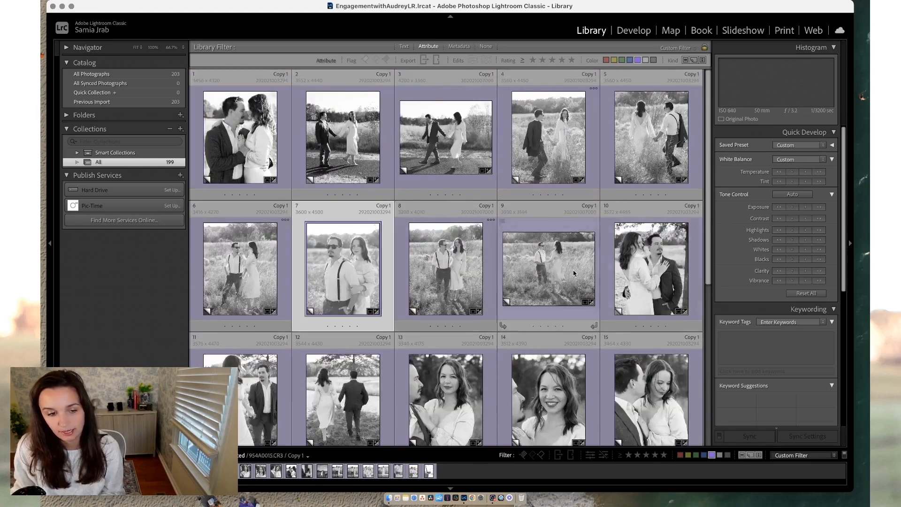
left_click(281, 265)
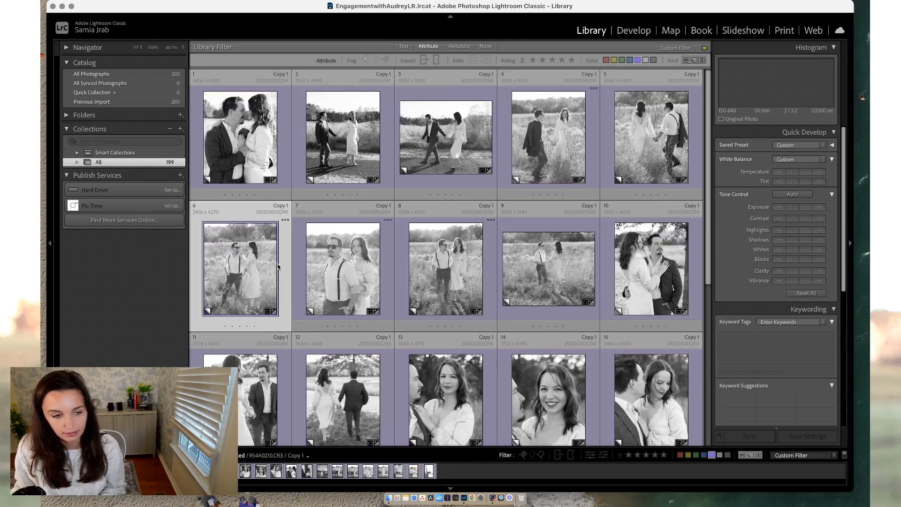
key("Right")
key("Right")
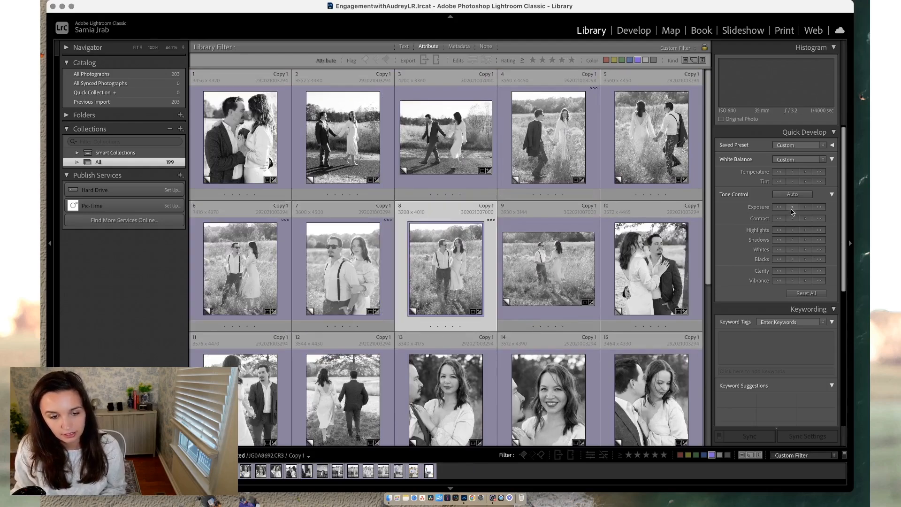
key("Right")
key("9")
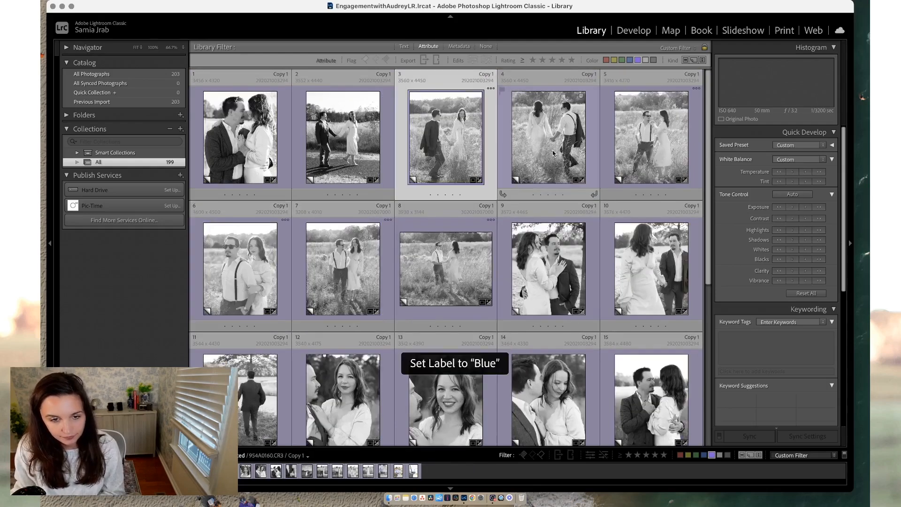
key("Right")
key("9")
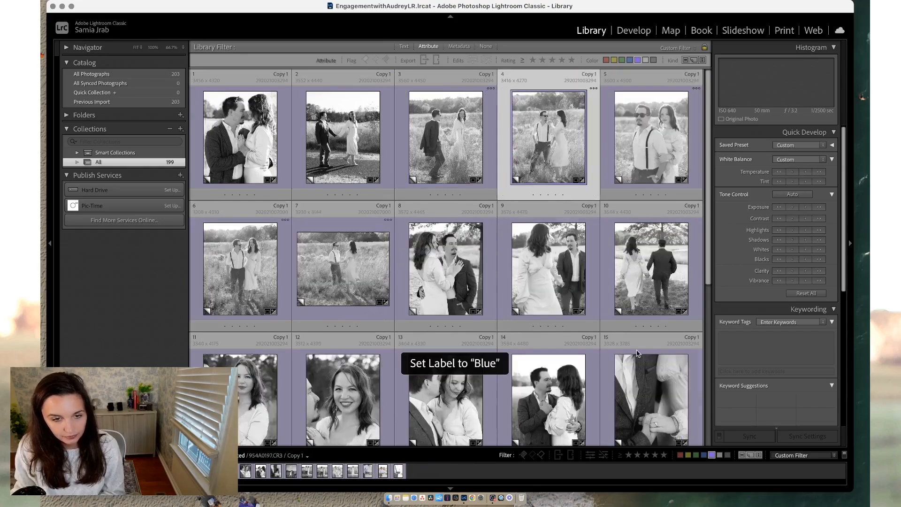
- Switch the color filter from purple to blue and look through the blue-labeled color photos and black-and-white copies
left_click(703, 454)
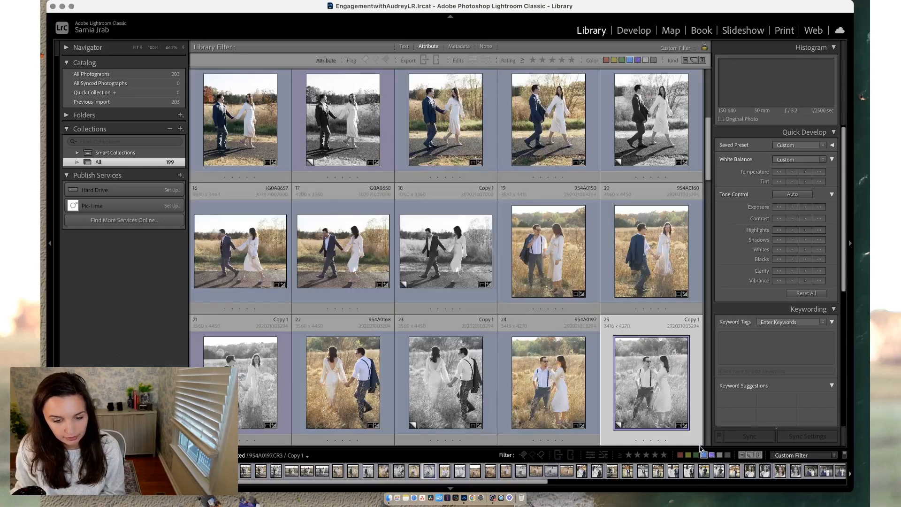
left_click(711, 455)
scroll(360, 209, "down", 12)
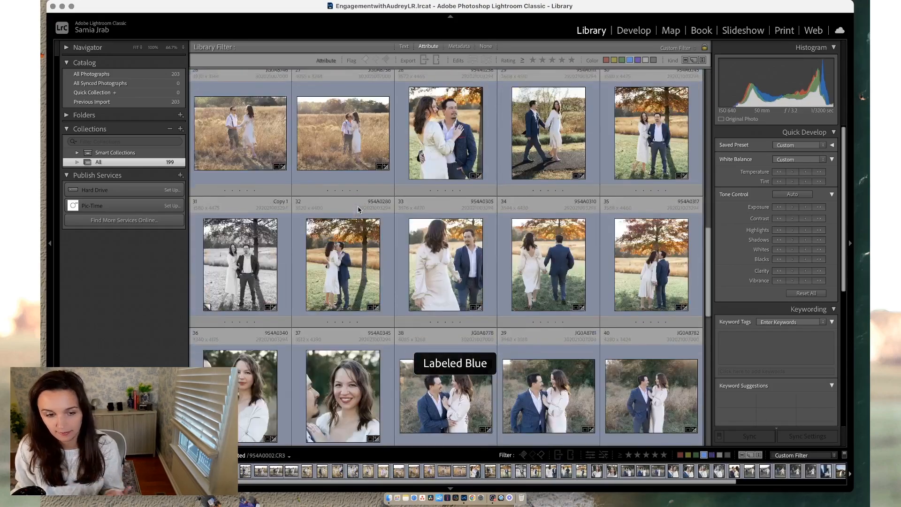
scroll(360, 210, "down", 10)
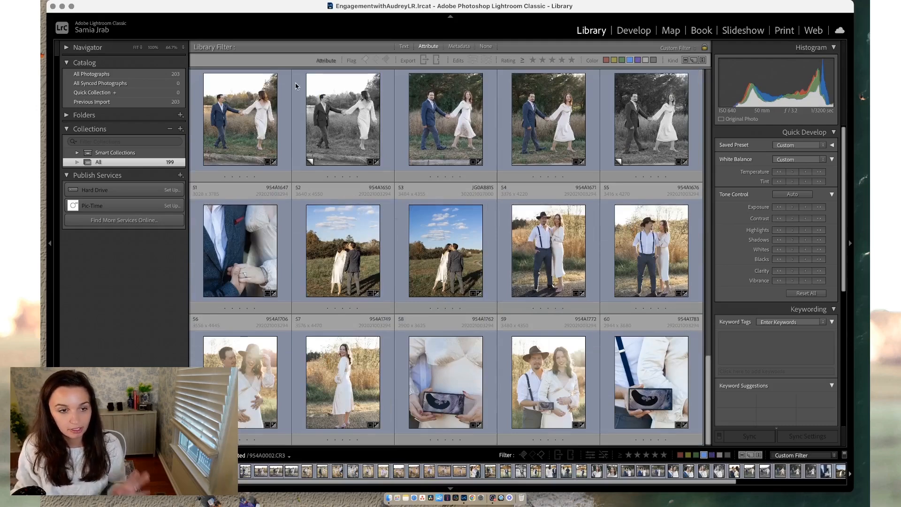
- Close the Lightroom Classic window and switch to Imagen
left_click_drag(223, 6, 239, 29)
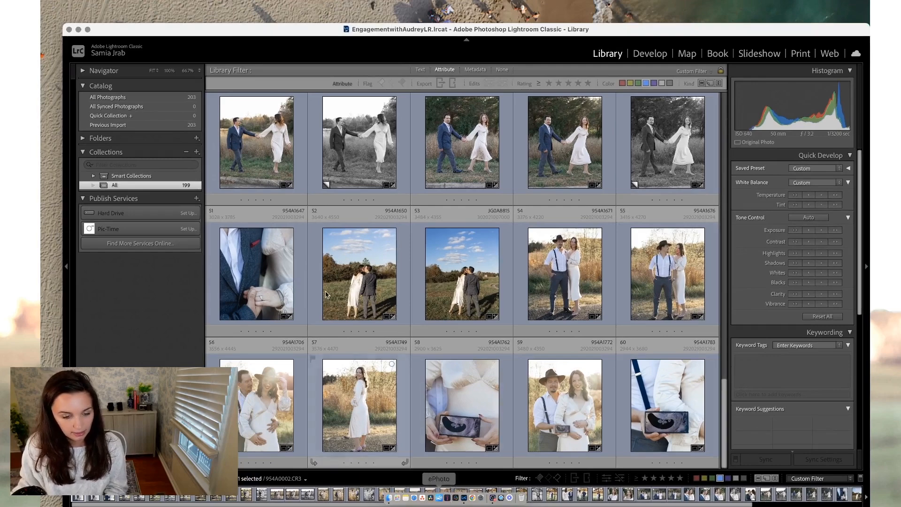
left_click(69, 29)
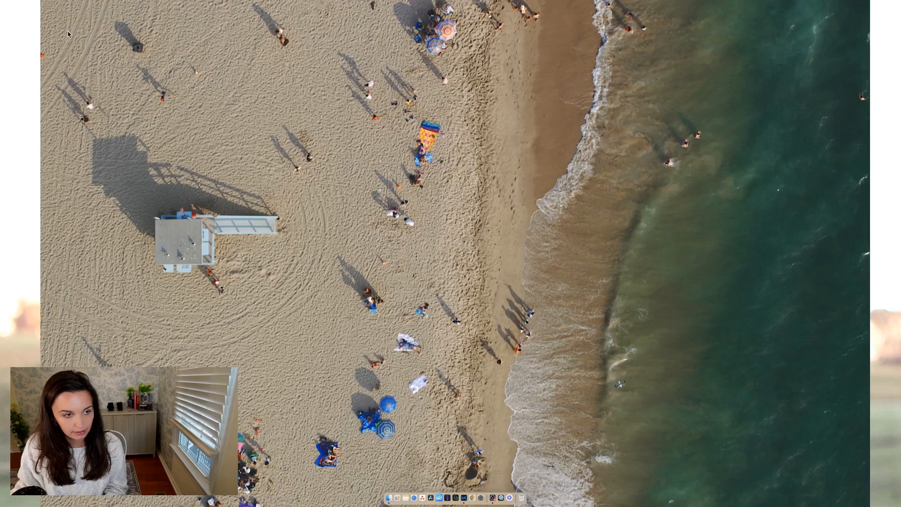
left_click(447, 499)
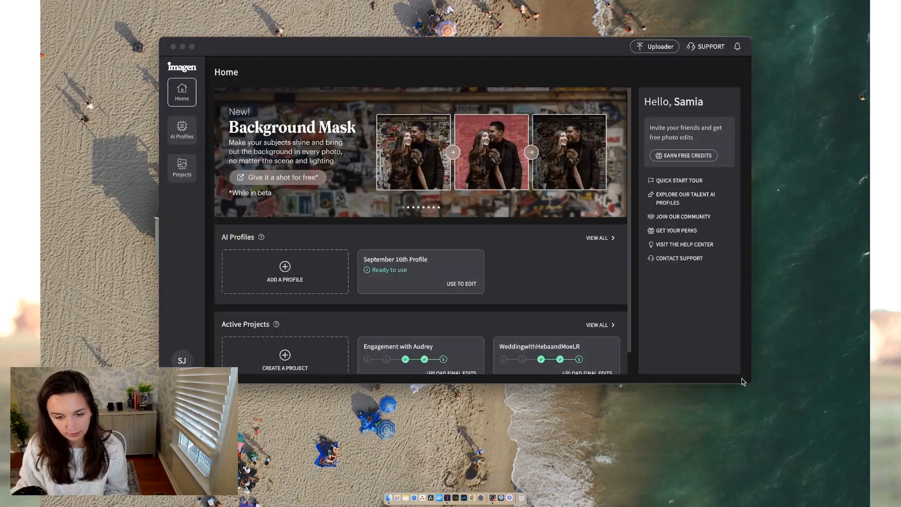
- Enlarge the Imagen window, open the full list of active projects, and reposition the window on the desktop
left_click_drag(749, 382, 861, 470)
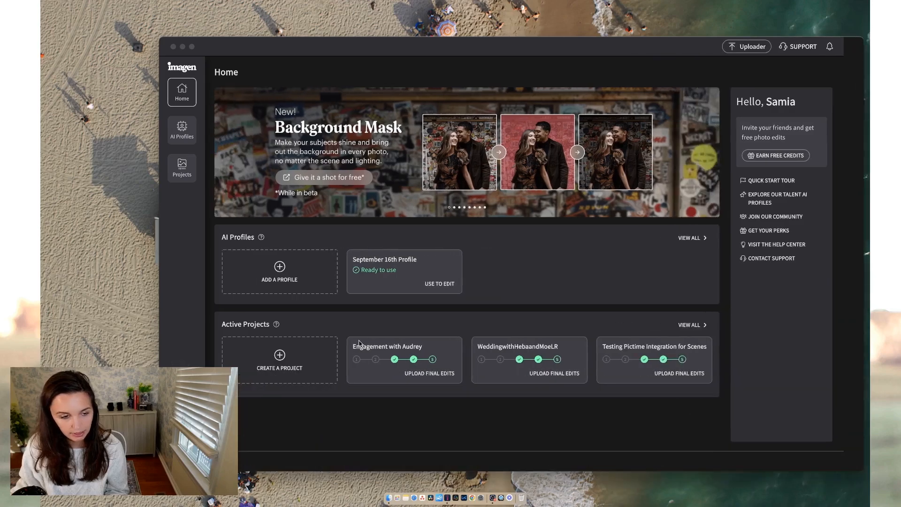
left_click(709, 325)
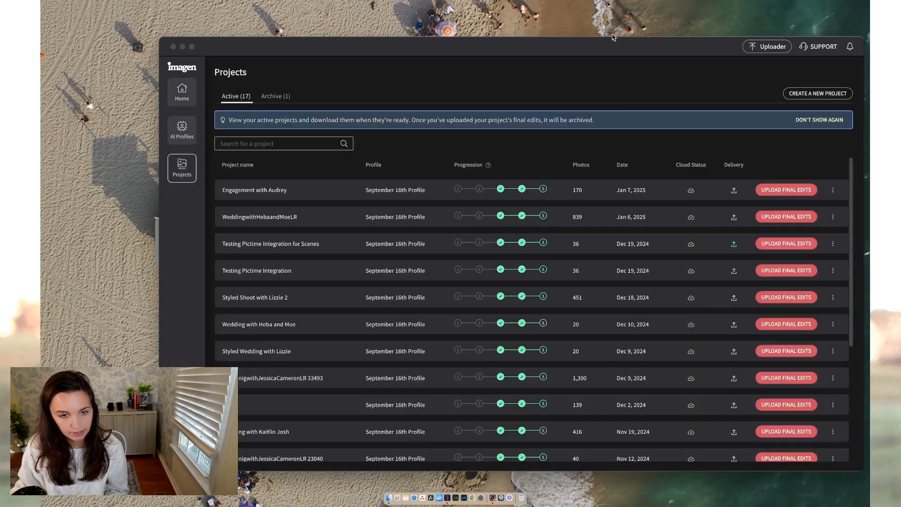
left_click_drag(624, 46, 558, 39)
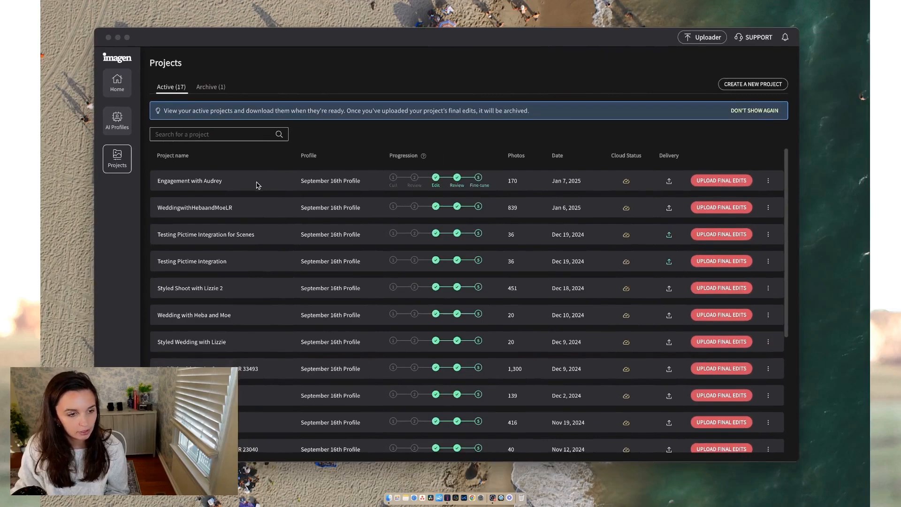
- Deliver all photos of the engagement project to a new Pic-Time gallery, keeping the project's name as the gallery name
left_click(769, 182)
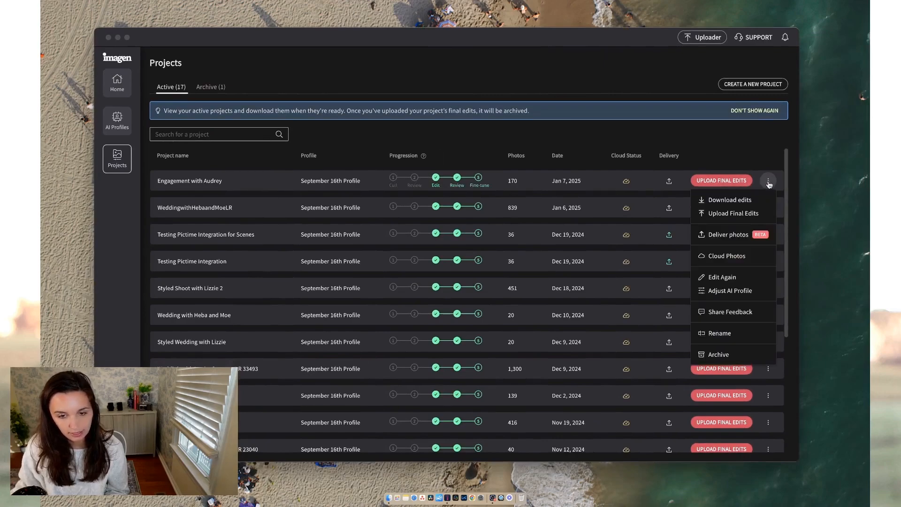
left_click(748, 235)
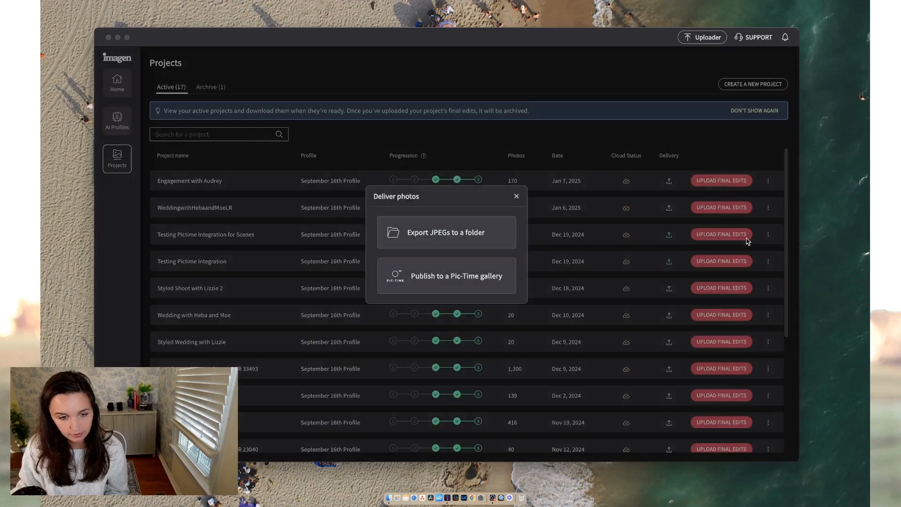
left_click(445, 281)
left_click(425, 247)
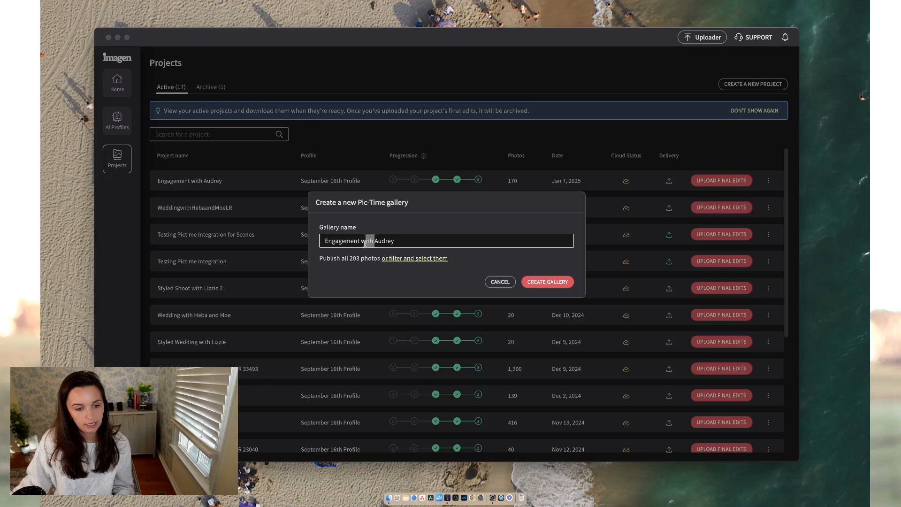
left_click(548, 282)
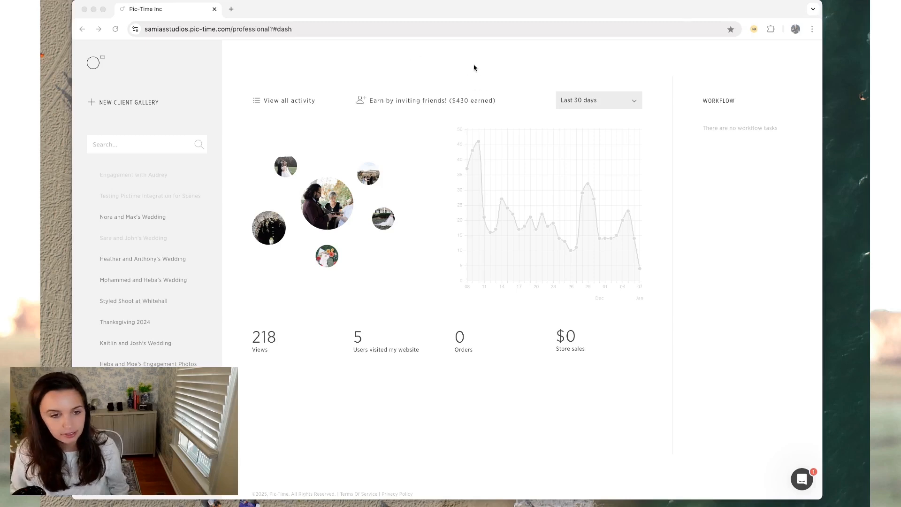
- Open the new engagement gallery from the Pic-Time dashboard and go to its Photos & Media
left_click(427, 61)
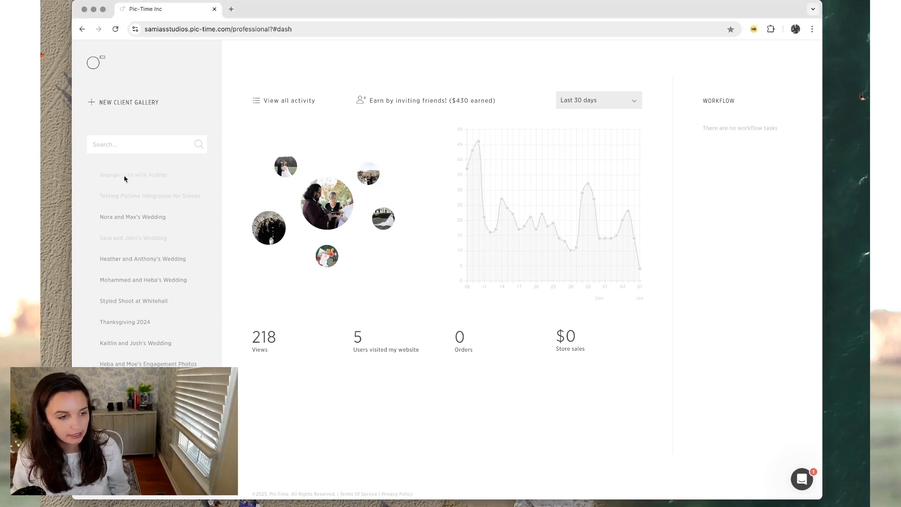
left_click(107, 175)
left_click(113, 192)
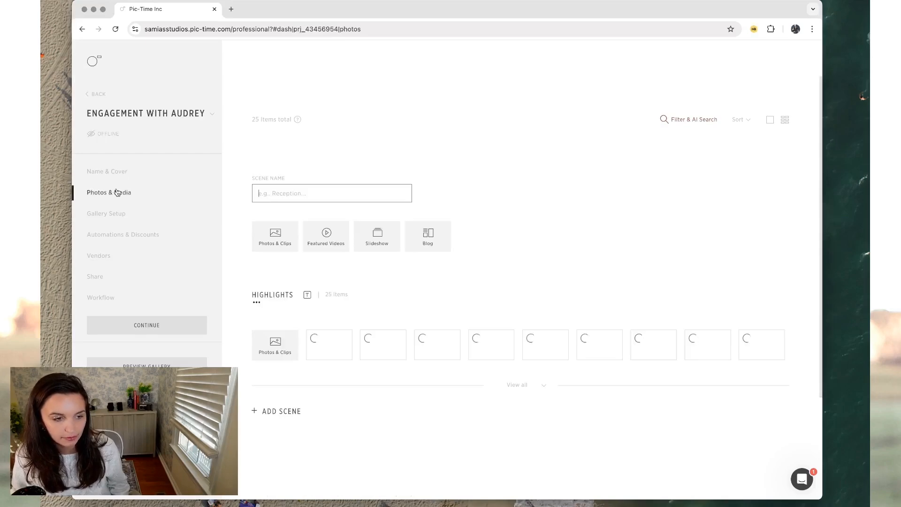
- Expand the Highlights scene to view all its items and cancel the ImagenAI helper tool installation
left_click(517, 385)
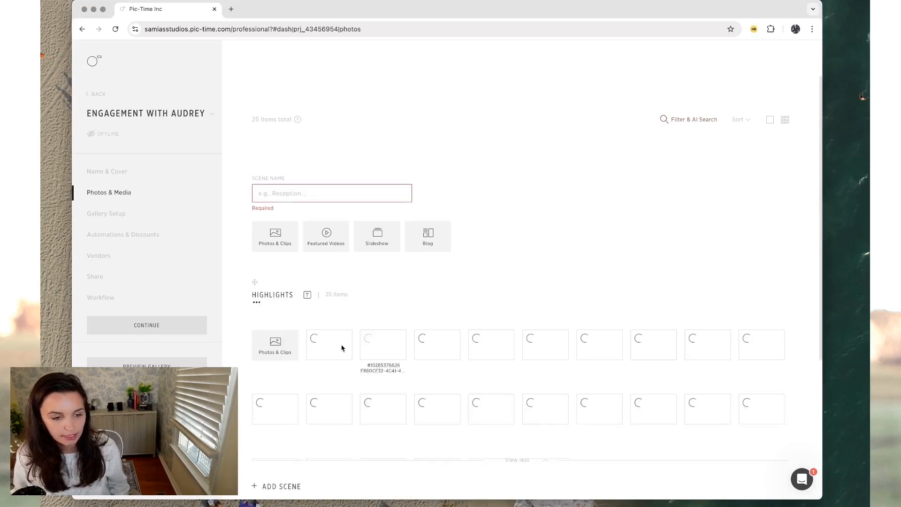
scroll(398, 334, "down", 4)
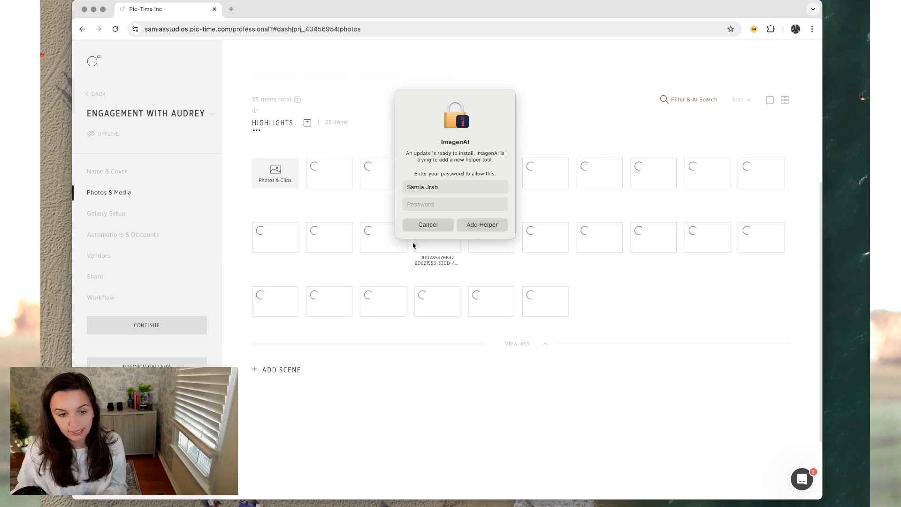
left_click(428, 225)
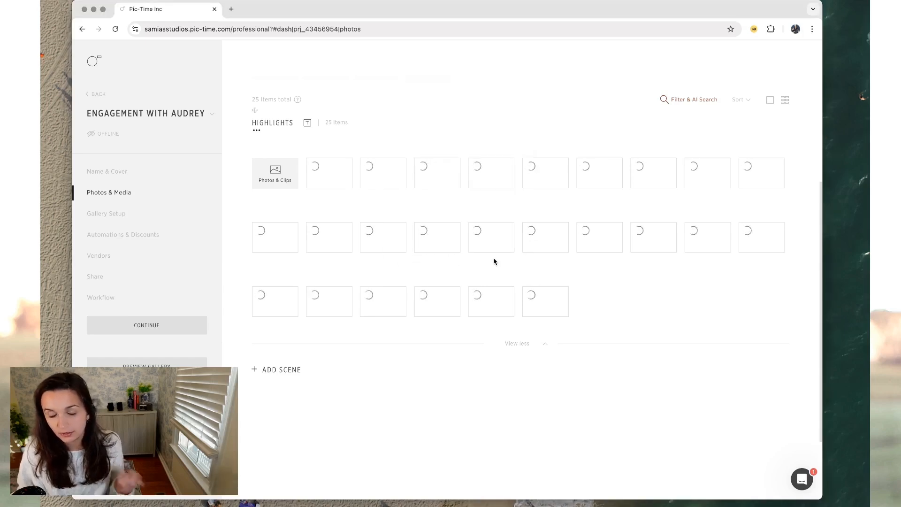